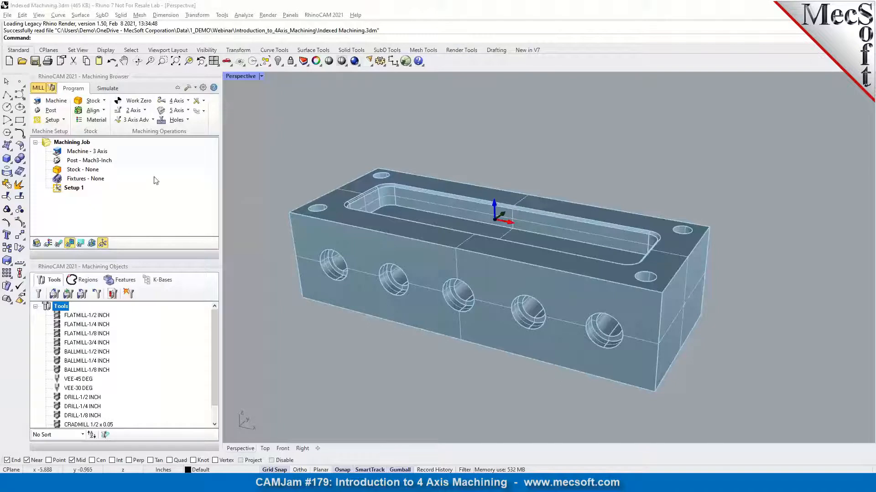
{"action": "left_click", "coordinate": [50, 104]}
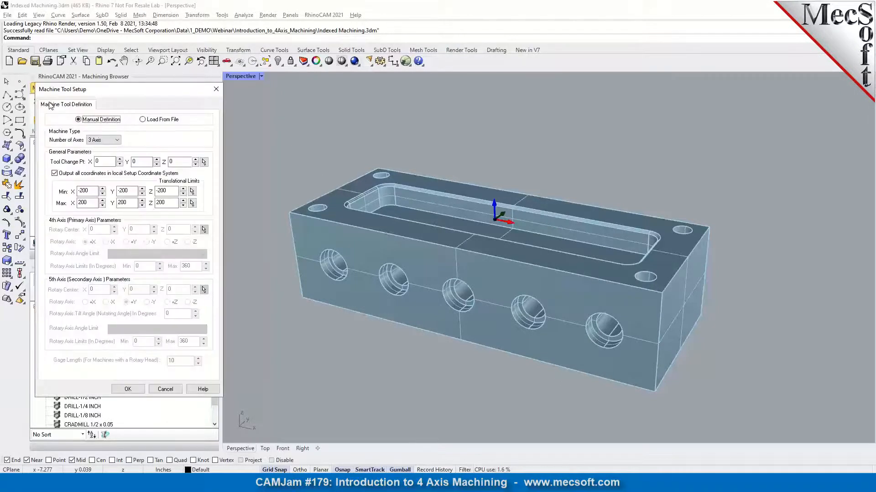
{"action": "left_click", "coordinate": [116, 142]}
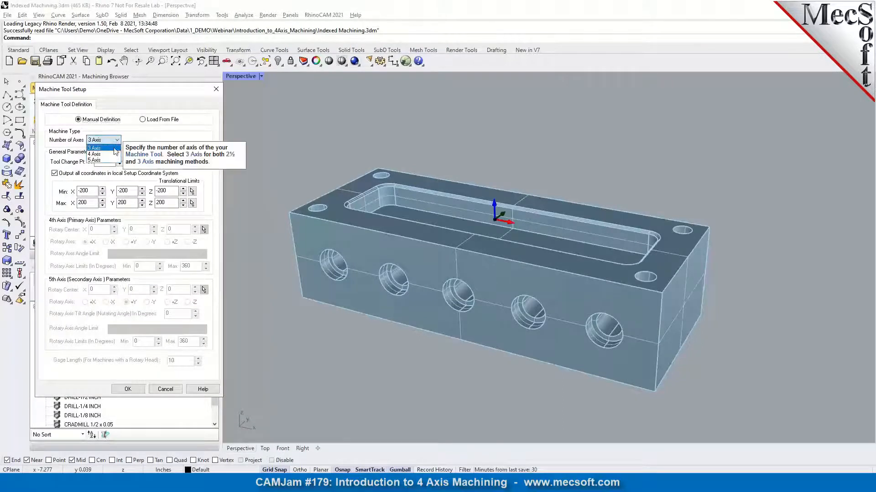
{"action": "left_click", "coordinate": [114, 154]}
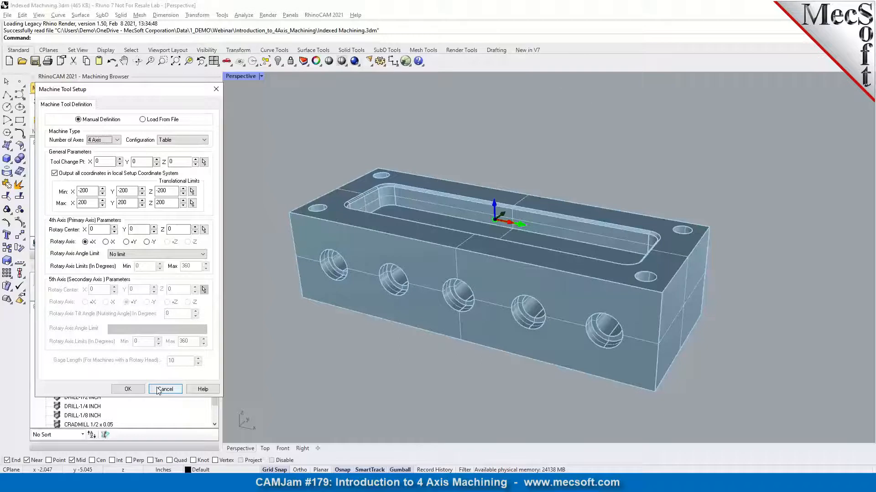
{"action": "left_click", "coordinate": [165, 390]}
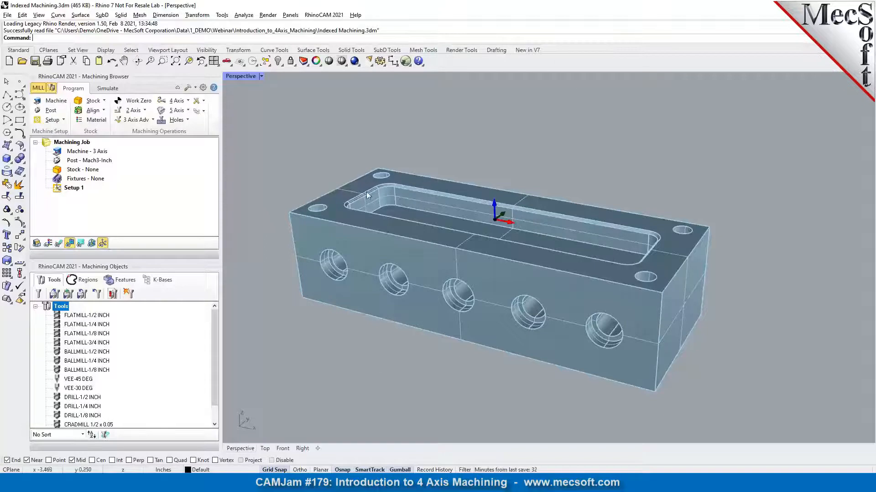
{"action": "right_click_drag", "start_coordinate": [491, 283], "coordinate": [481, 284]}
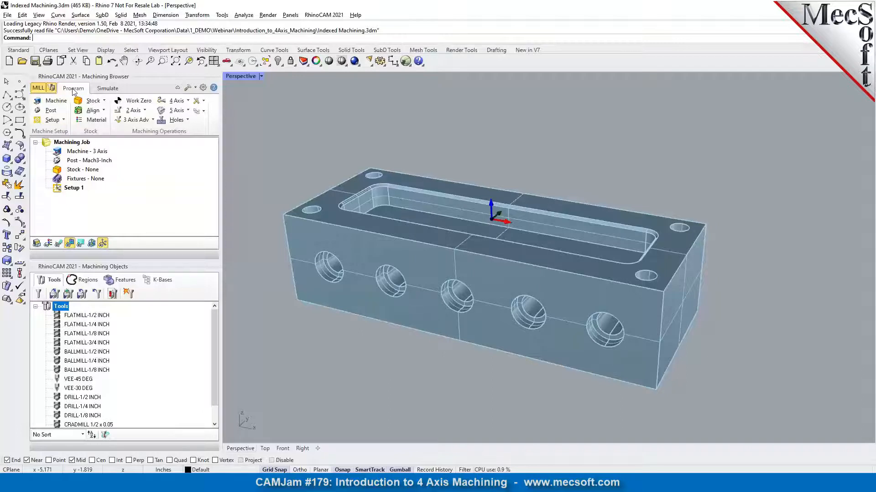
{"action": "left_click", "coordinate": [320, 17]}
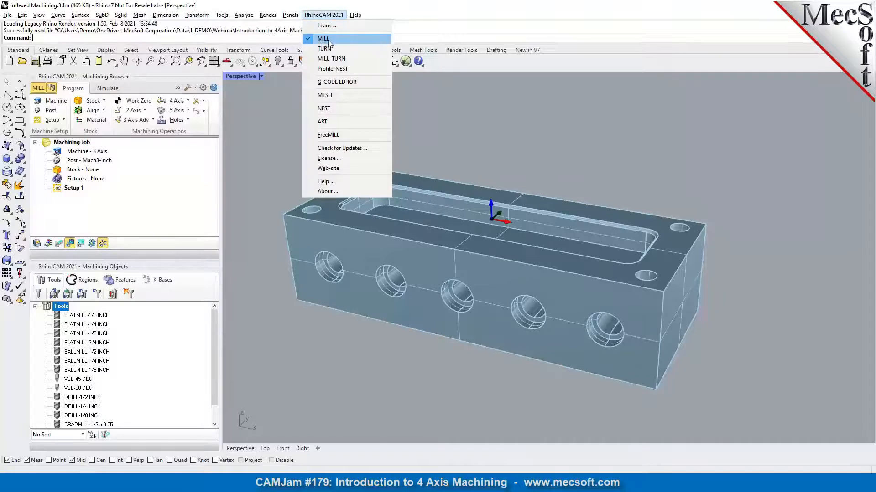
{"action": "left_click", "coordinate": [86, 92]}
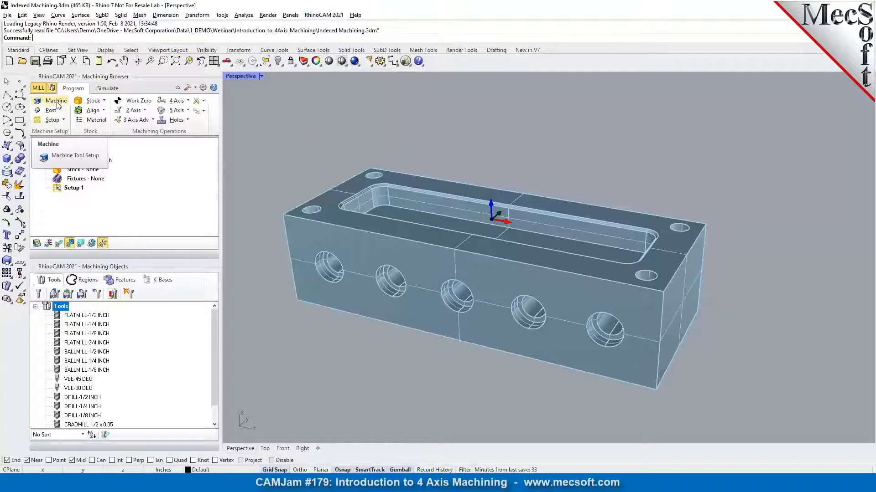
- Set the machine tool's number of axes to 4 Axis in the machine tool setup
{"action": "left_click", "coordinate": [56, 101]}
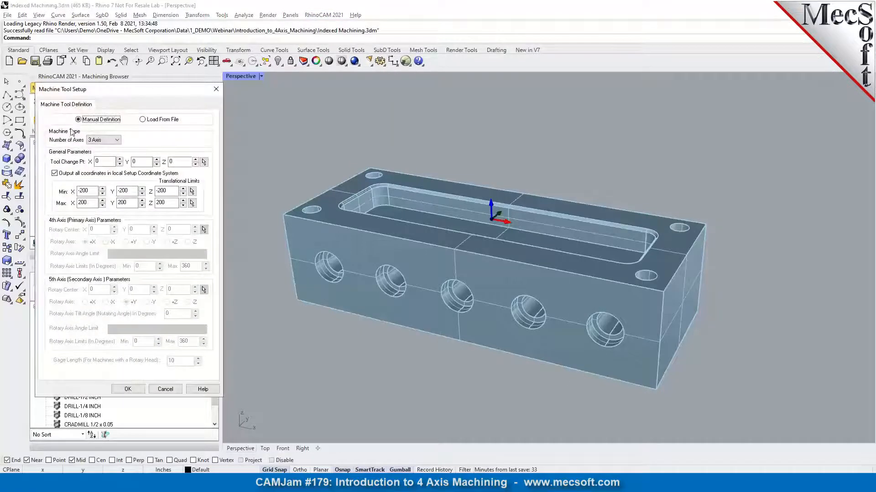
{"action": "left_click", "coordinate": [97, 142]}
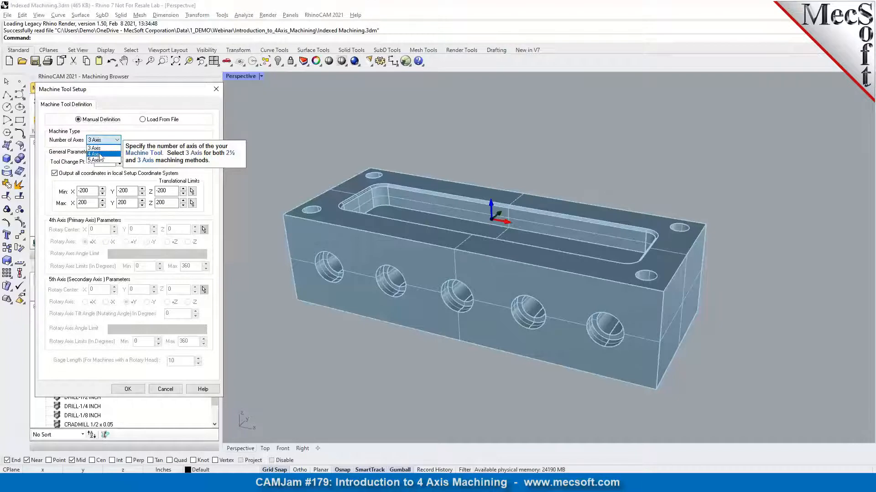
{"action": "left_click", "coordinate": [100, 155]}
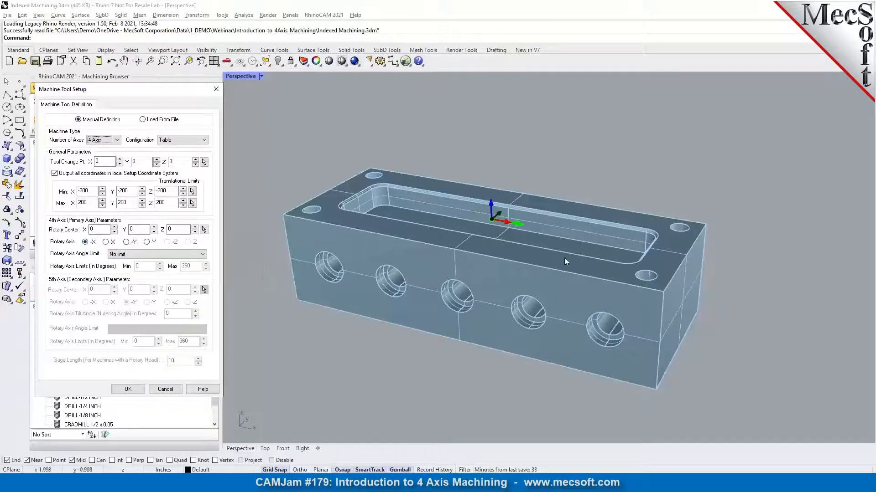
{"action": "right_click_drag", "start_coordinate": [508, 261], "coordinate": [508, 232]}
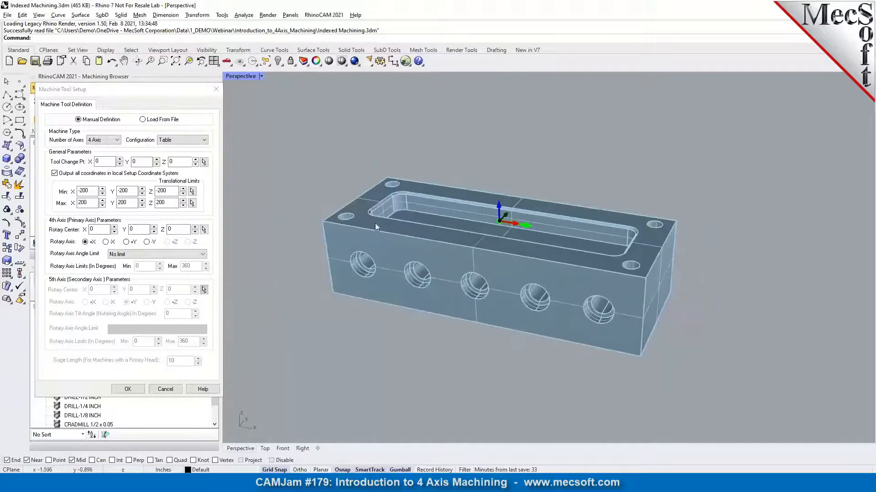
{"action": "right_click_drag", "start_coordinate": [424, 239], "coordinate": [376, 218]}
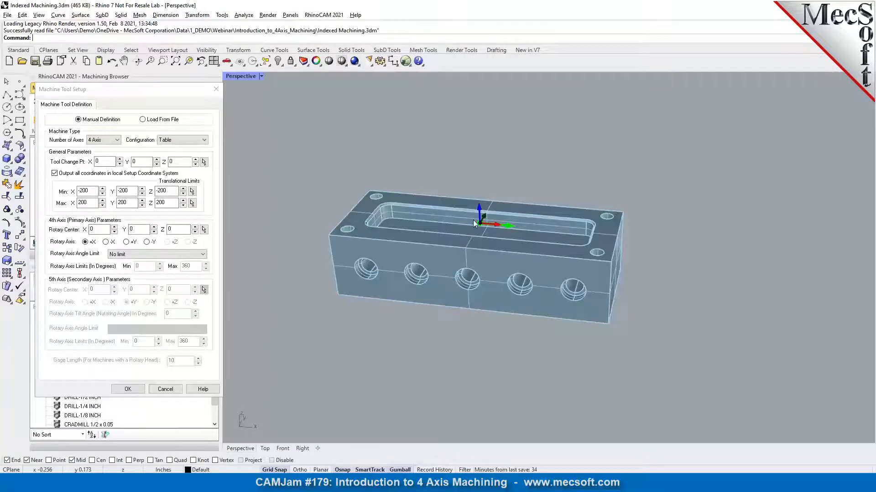
{"action": "right_click_drag", "start_coordinate": [488, 237], "coordinate": [452, 223]}
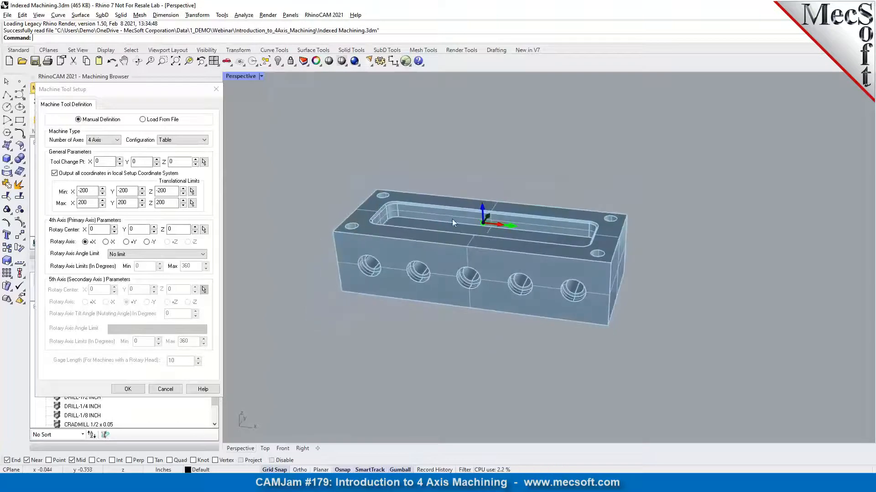
- Set the 4th axis rotary direction to +X with no rotary angle limit and accept the machine definition
{"action": "left_click", "coordinate": [106, 243]}
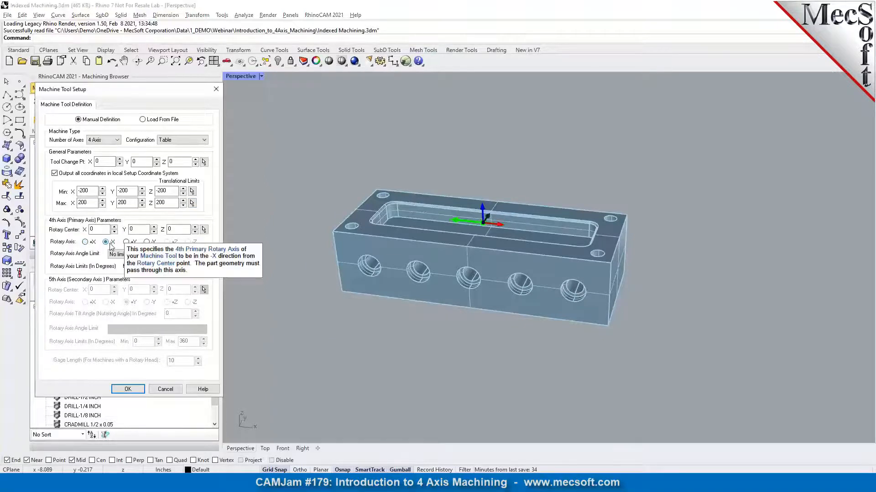
{"action": "left_click", "coordinate": [87, 244]}
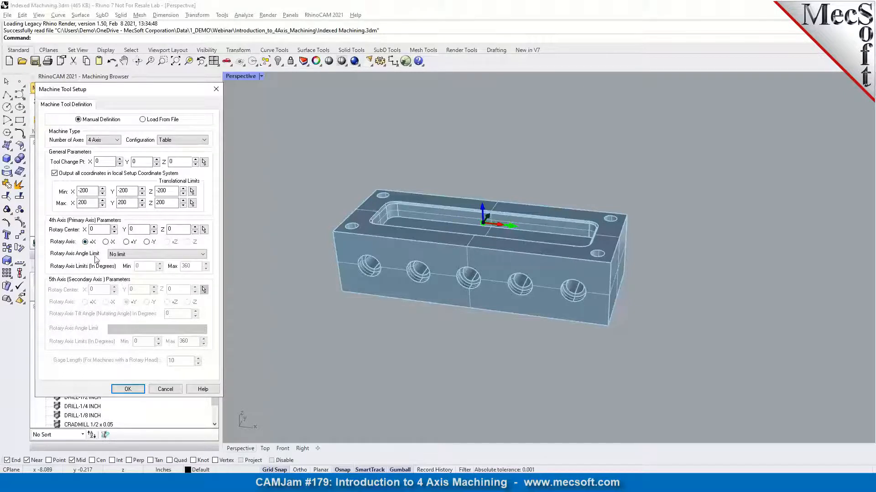
{"action": "left_click", "coordinate": [203, 256]}
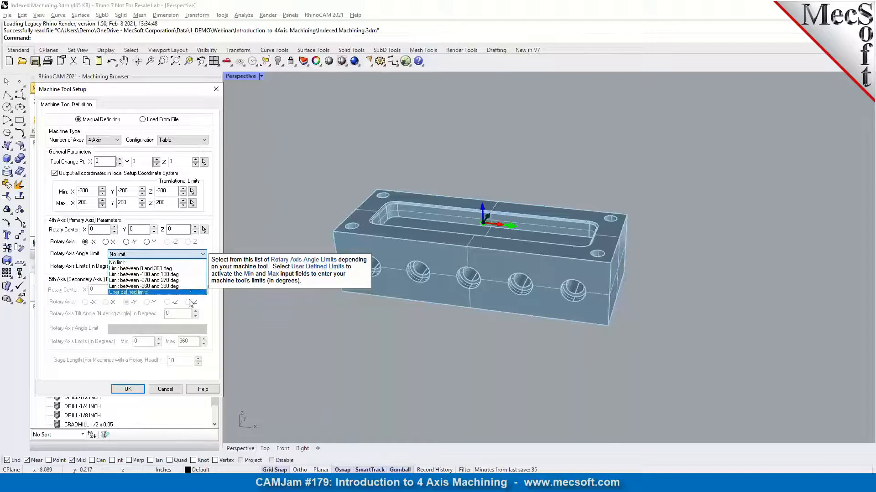
{"action": "left_click", "coordinate": [197, 261]}
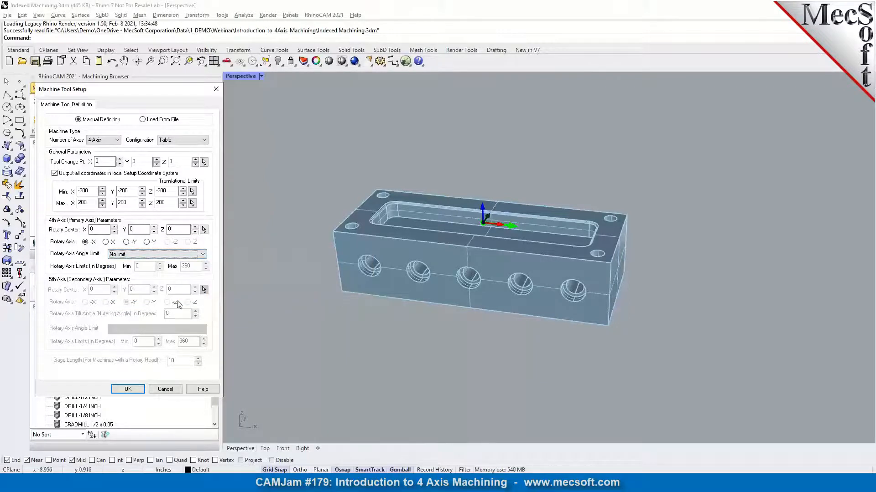
{"action": "left_click", "coordinate": [127, 390]}
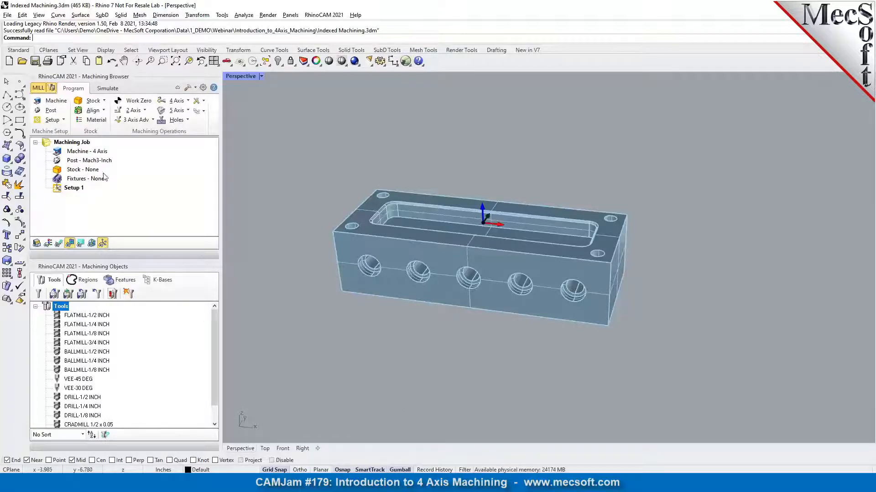
- Create a box stock around the part with length 8, width 3 and height 2 inches
{"action": "left_click", "coordinate": [102, 101]}
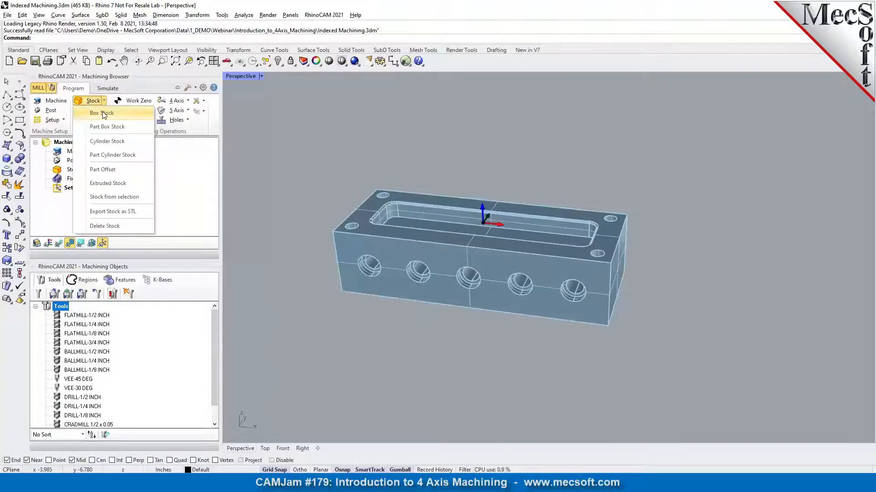
{"action": "left_click", "coordinate": [103, 113]}
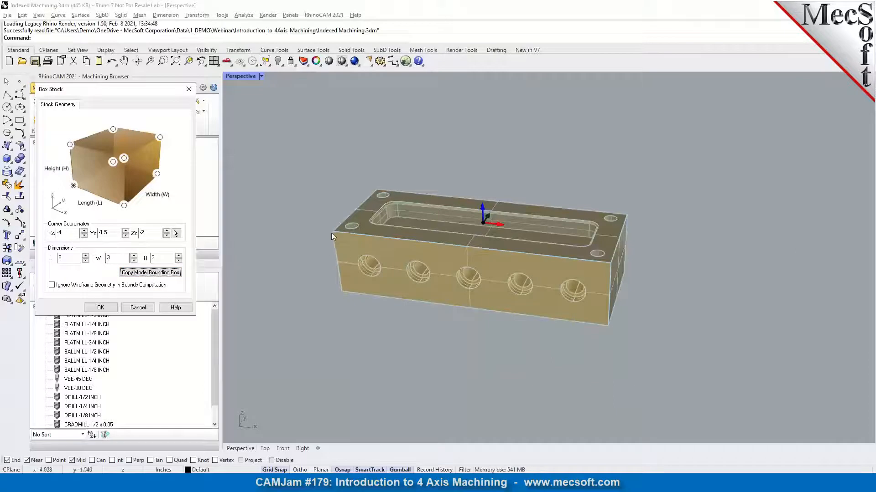
{"action": "left_click", "coordinate": [100, 308]}
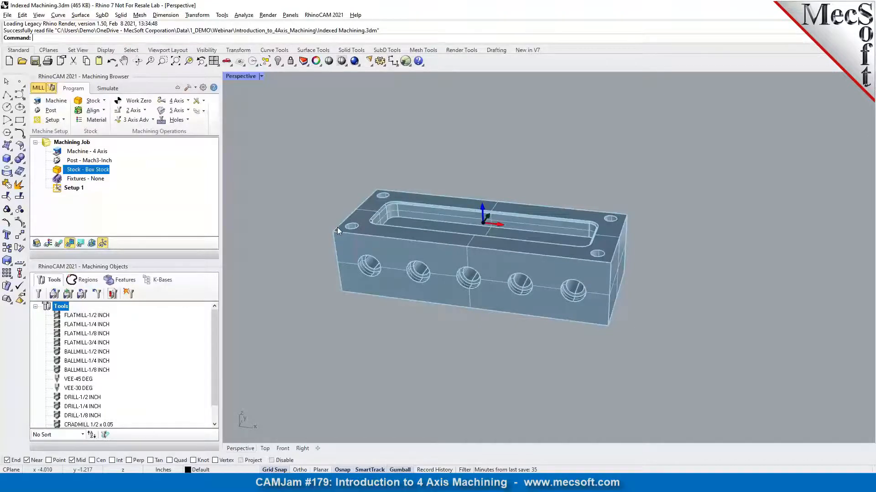
- Locate the world coordinate system on the stock box at the Highest Z face and South West corner
{"action": "left_click", "coordinate": [89, 113]}
{"action": "left_click", "coordinate": [130, 135]}
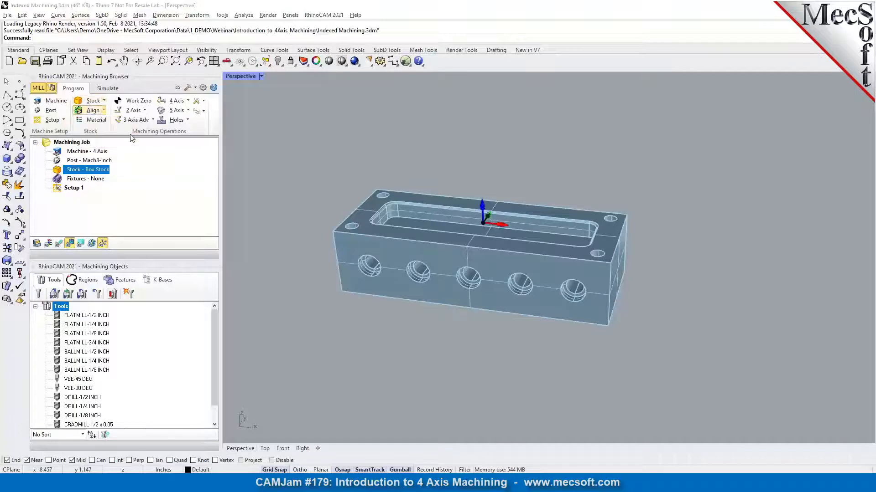
{"action": "left_click", "coordinate": [89, 215]}
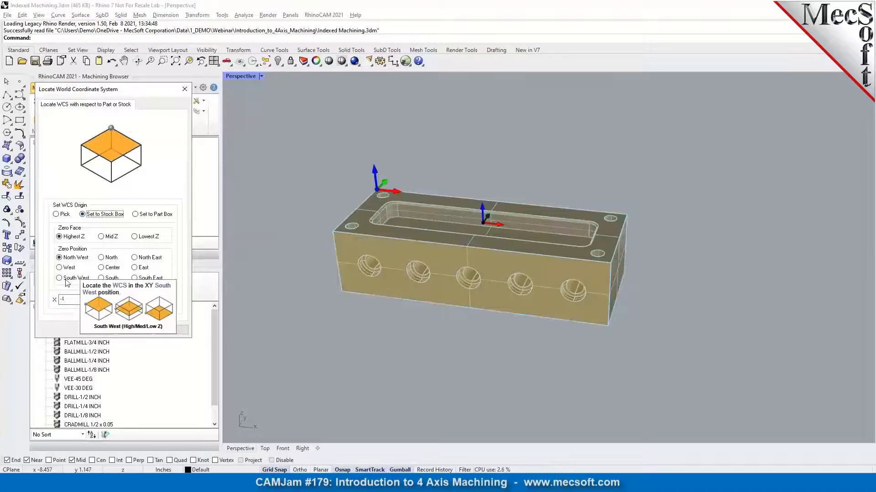
{"action": "left_click", "coordinate": [67, 279]}
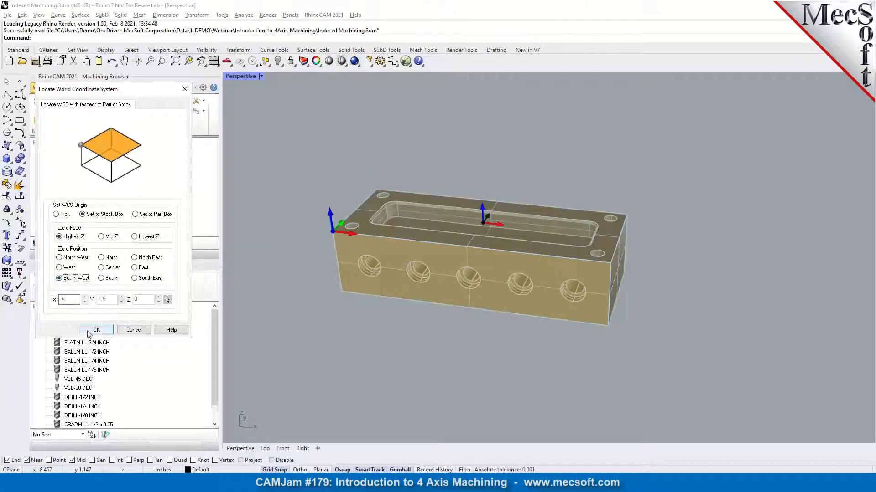
{"action": "left_click", "coordinate": [95, 329]}
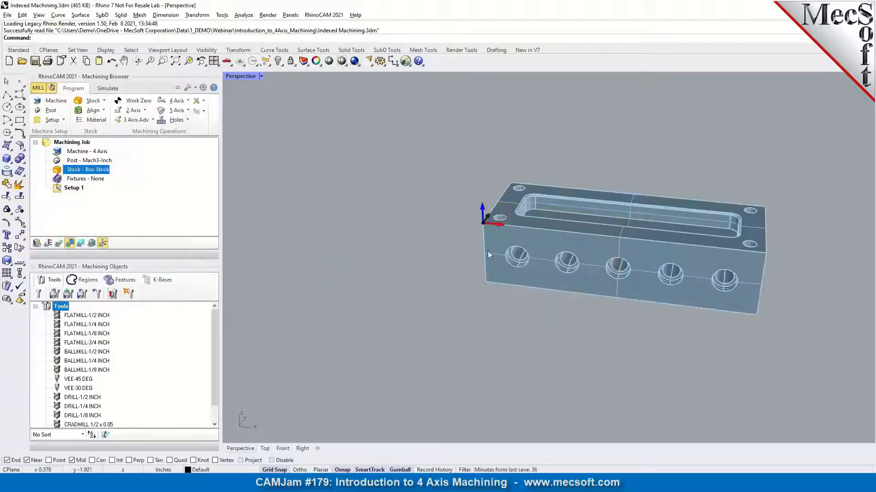
- Turn on the stock display and inspect the coordinate origin at the stock's corner
{"action": "left_click", "coordinate": [36, 243]}
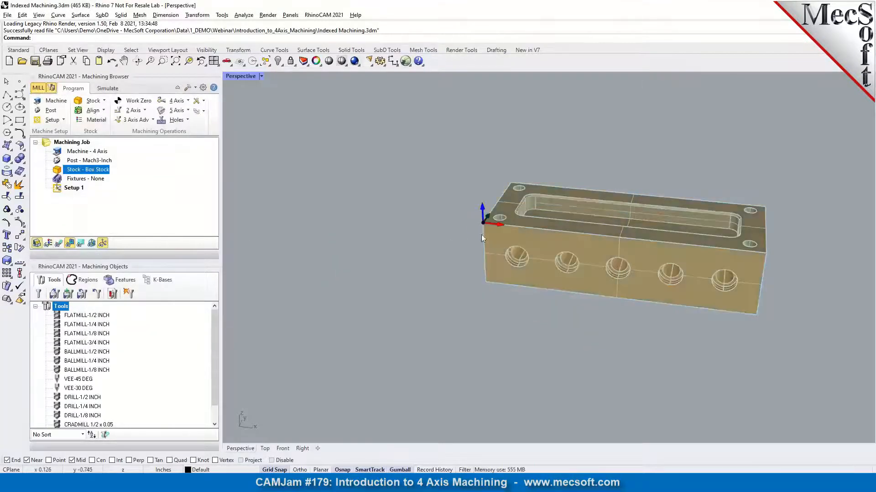
{"action": "scroll", "coordinate": [488, 225], "scroll_direction": "up", "scroll_amount": 3}
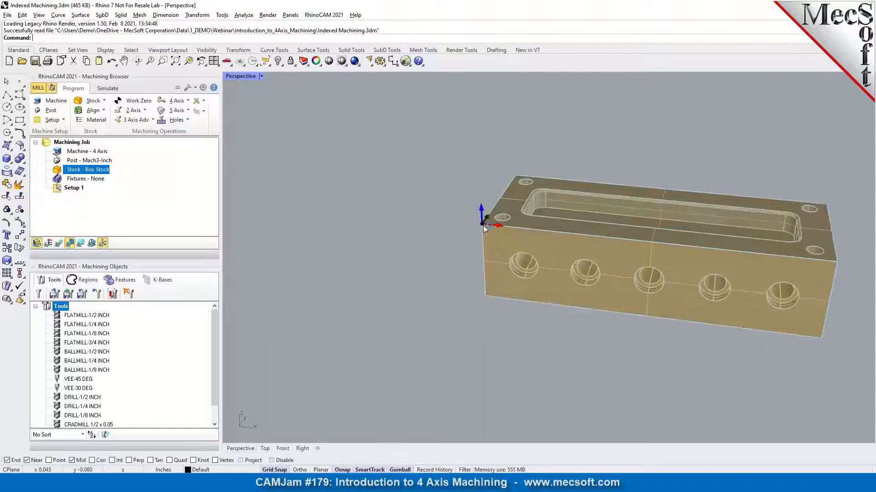
{"action": "right_click_drag", "start_coordinate": [500, 227], "coordinate": [538, 214]}
{"action": "scroll", "coordinate": [489, 237], "scroll_direction": "up", "scroll_amount": 2}
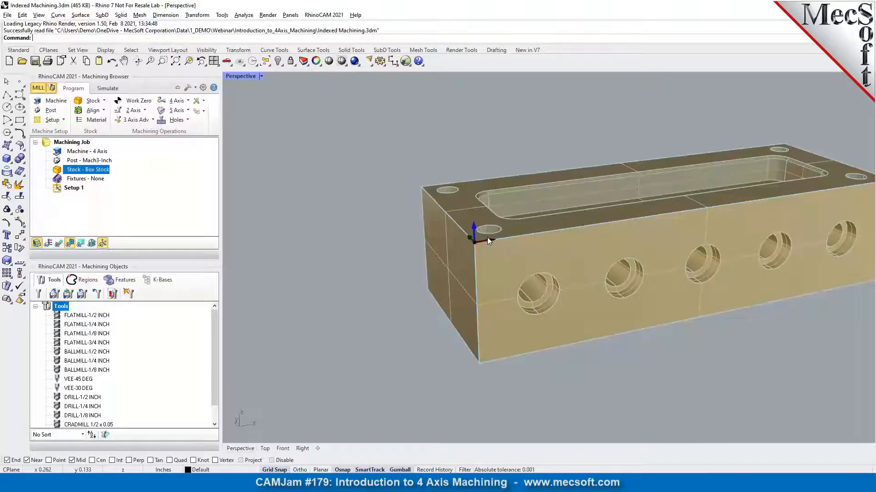
- Set the 4th axis rotary center to Y 1.5 and Z -1 in the machine tool setup and accept it
{"action": "left_click", "coordinate": [56, 104]}
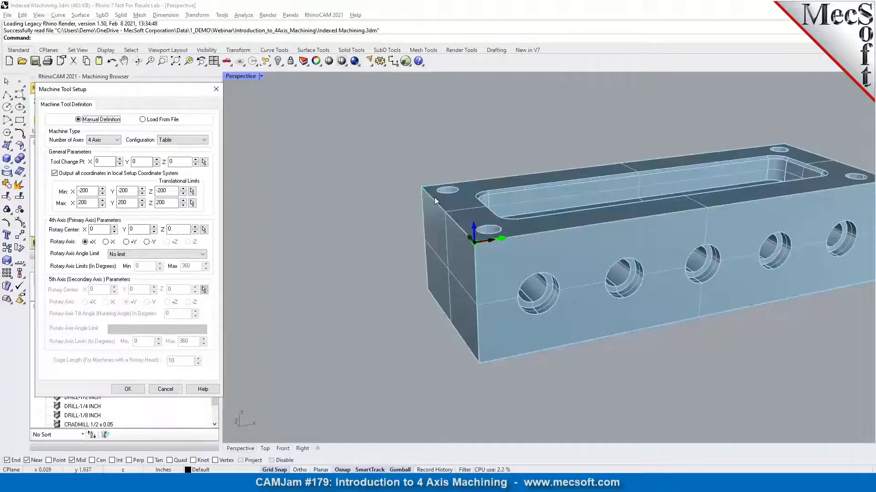
{"action": "left_click", "coordinate": [131, 231]}
{"action": "type", "text": "1.5"}
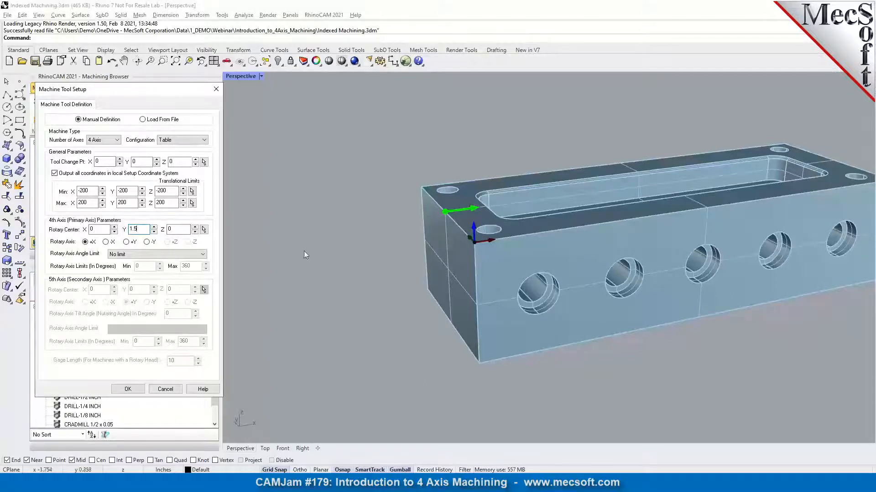
{"action": "key", "text": "Tab"}
{"action": "type", "text": "1"}
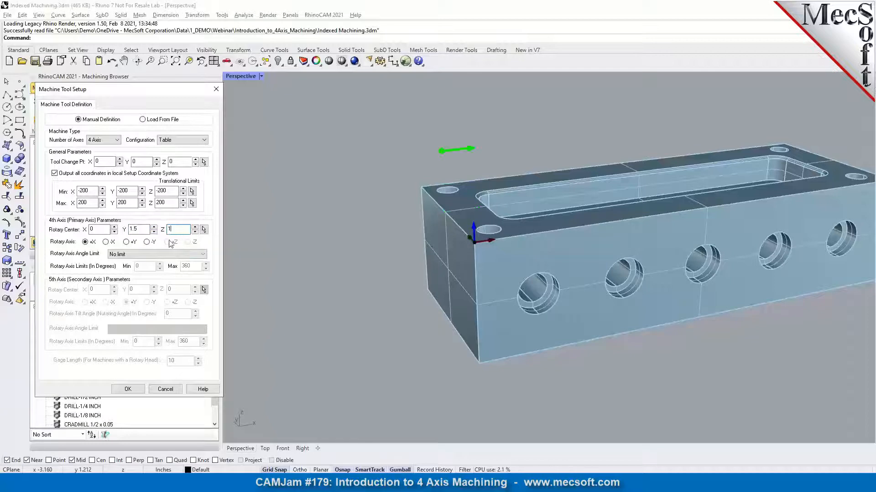
{"action": "key", "text": "Left"}
{"action": "type", "text": "-"}
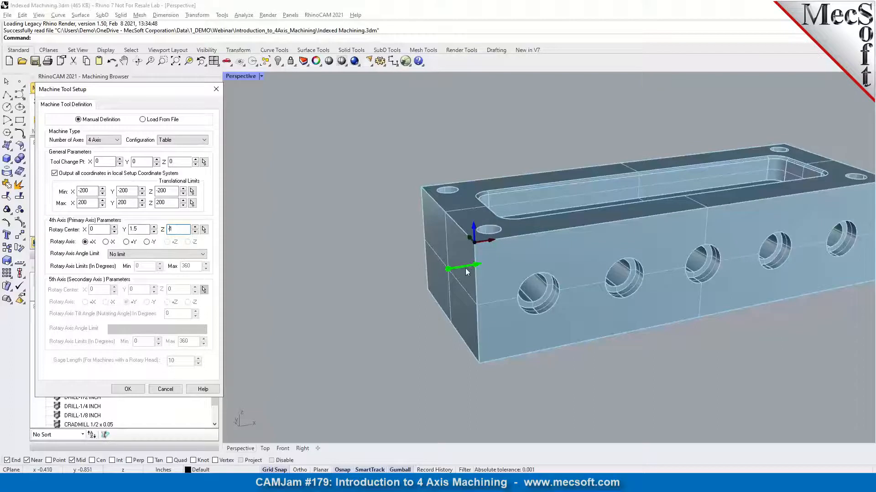
{"action": "left_click", "coordinate": [128, 390]}
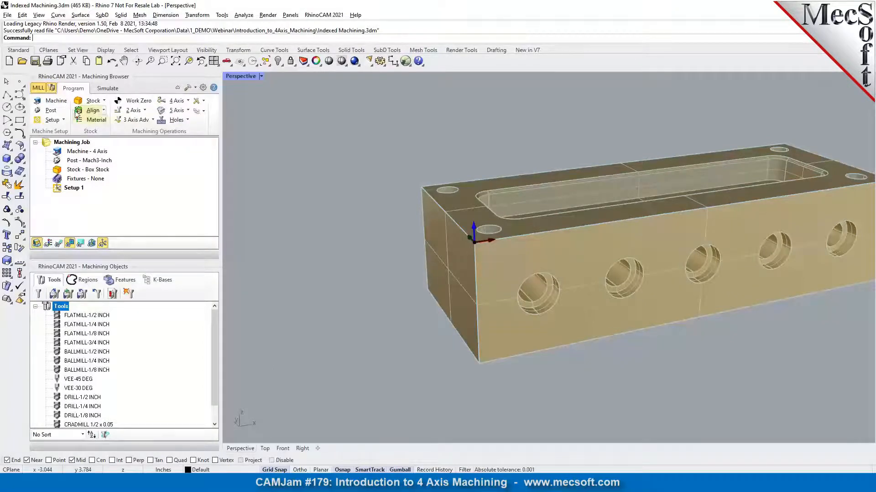
- Check the 4th axis rotary center from the machine tool setup in the Top, Front and Perspective views, and accept the setup
{"action": "left_click", "coordinate": [63, 103]}
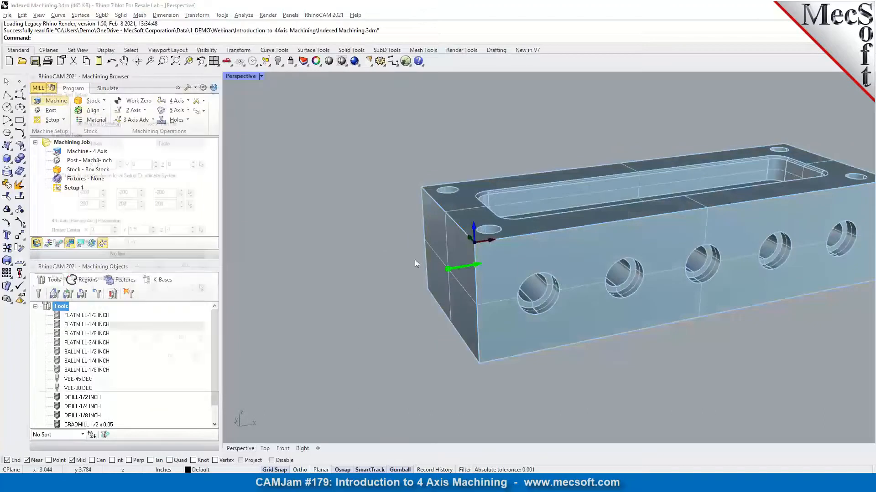
{"action": "left_click", "coordinate": [266, 449]}
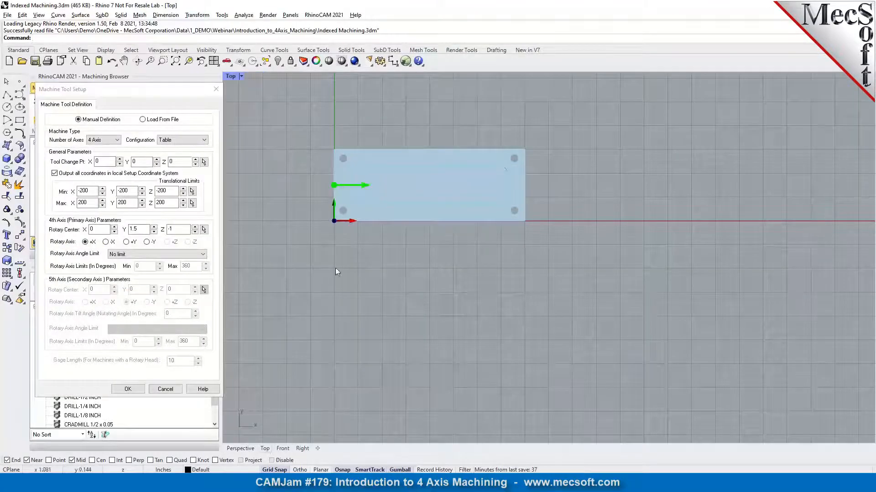
{"action": "left_click", "coordinate": [281, 451]}
{"action": "scroll", "coordinate": [384, 276], "scroll_direction": "up", "scroll_amount": 3}
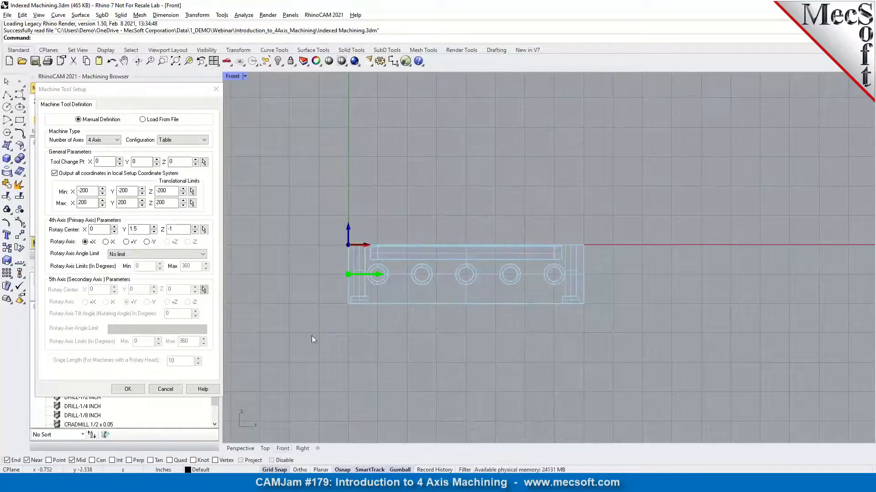
{"action": "left_click", "coordinate": [240, 449]}
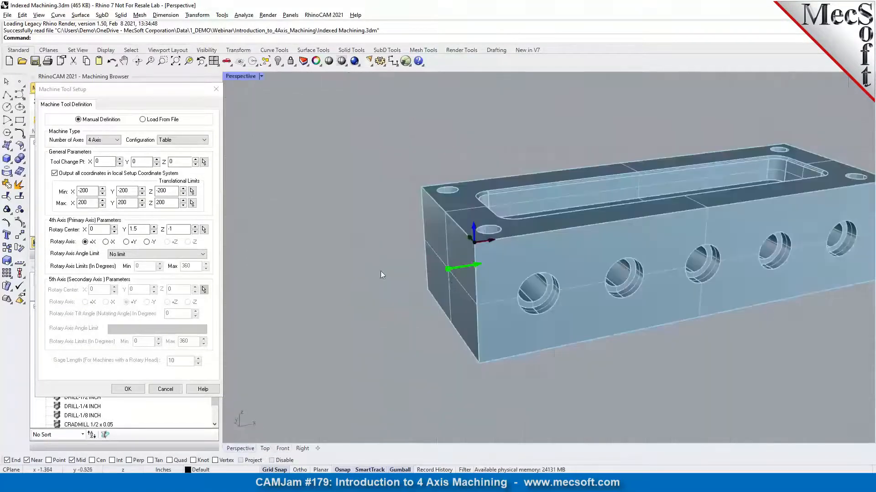
{"action": "scroll", "coordinate": [381, 271], "scroll_direction": "down", "scroll_amount": 3}
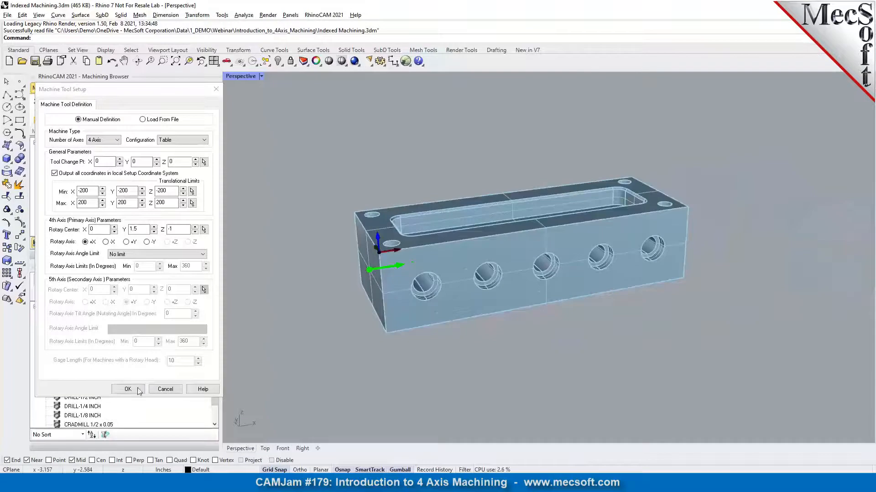
{"action": "left_click", "coordinate": [138, 390]}
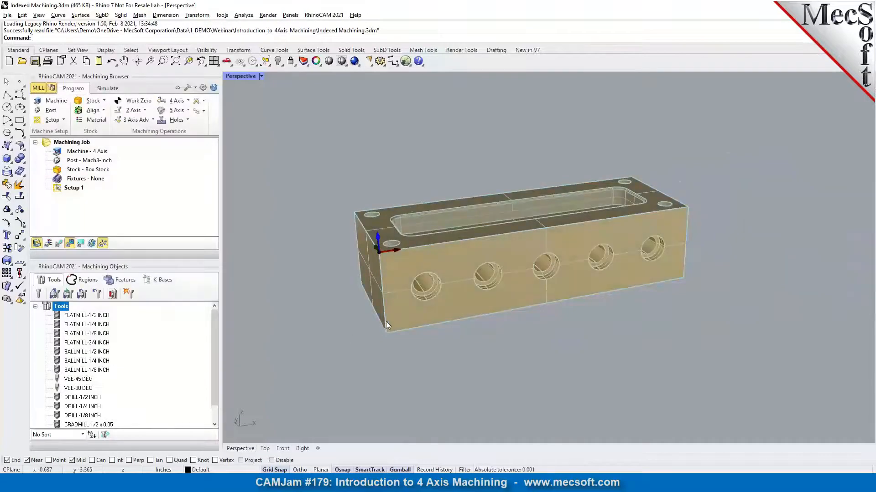
- Review the list of available post processors in the post-processor options and keep Mach3-Inch
{"action": "left_click", "coordinate": [81, 154]}
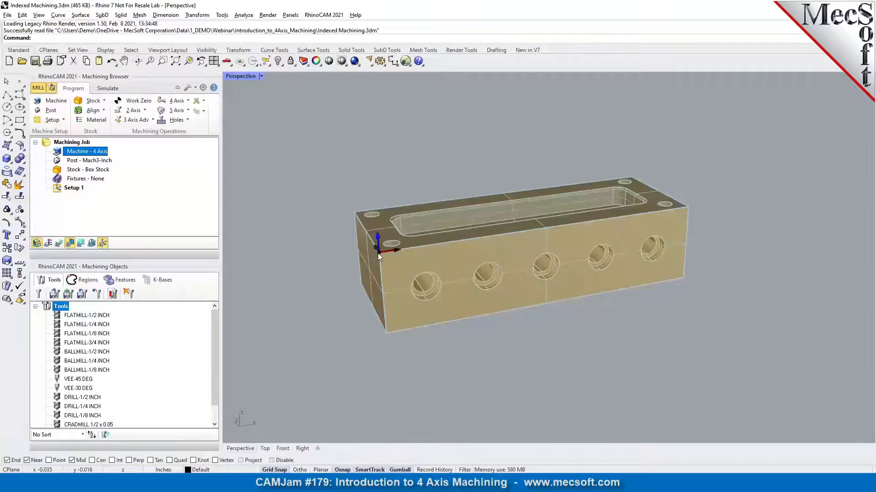
{"action": "left_click", "coordinate": [49, 110]}
{"action": "left_click", "coordinate": [158, 154]}
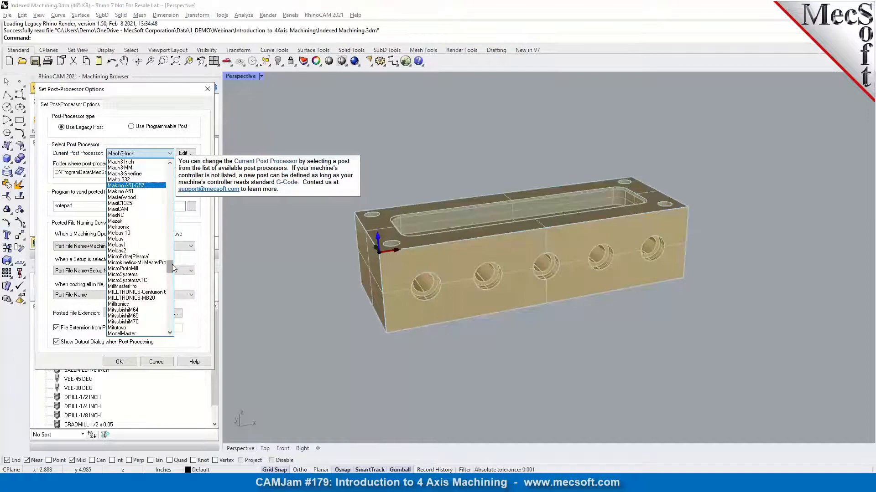
{"action": "left_click_drag", "start_coordinate": [172, 264], "coordinate": [177, 292]}
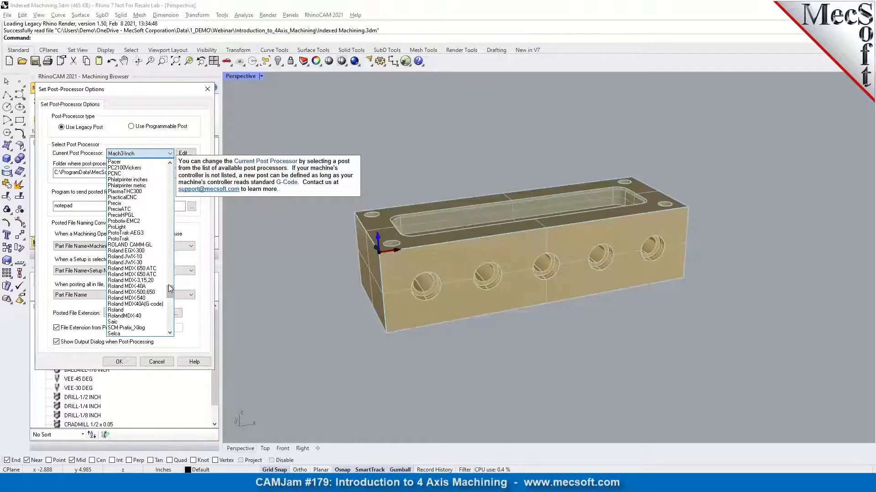
{"action": "left_click", "coordinate": [204, 288]}
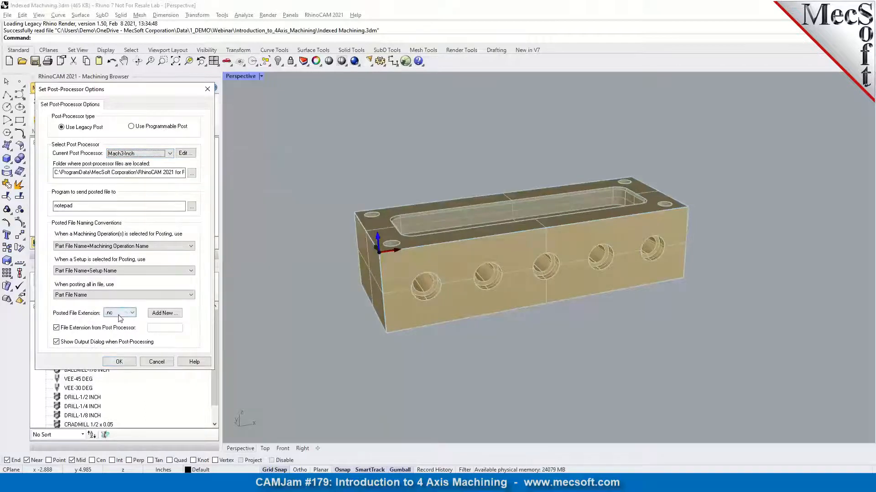
{"action": "left_click", "coordinate": [120, 363]}
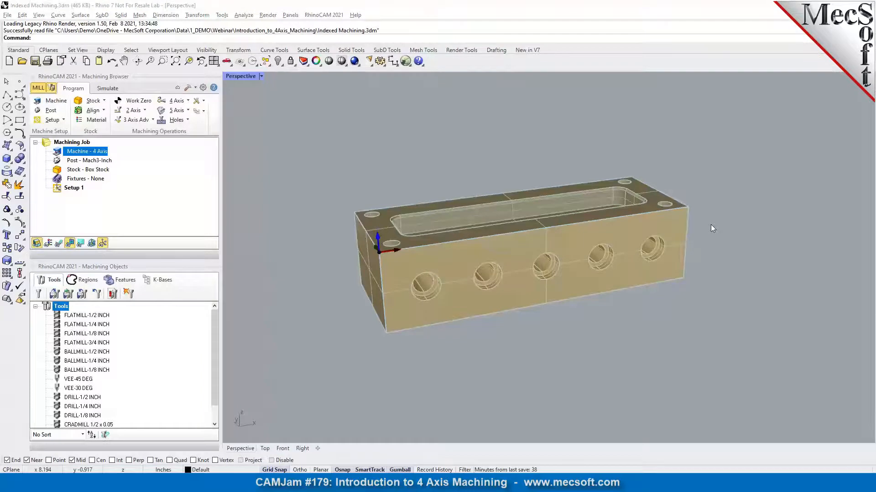
- Show the machining workflow slide and examine the block's top pocket and side holes from several angles
{"action": "key", "text": "alt+Tab"}
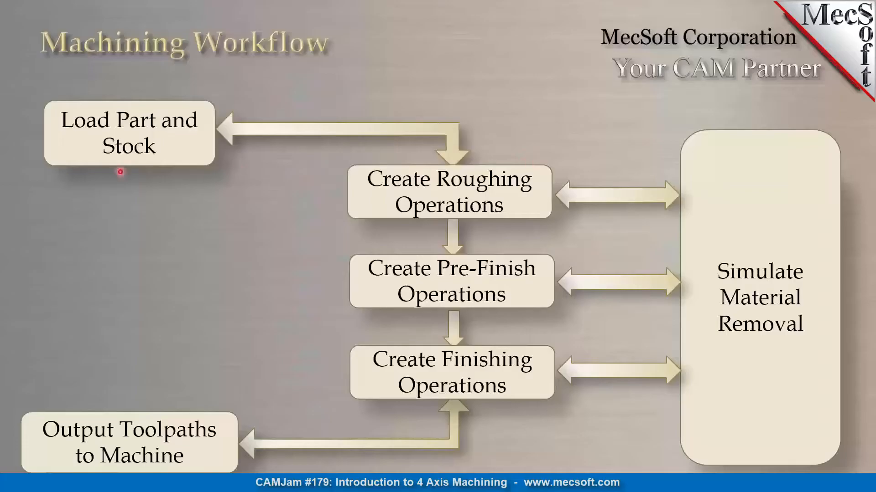
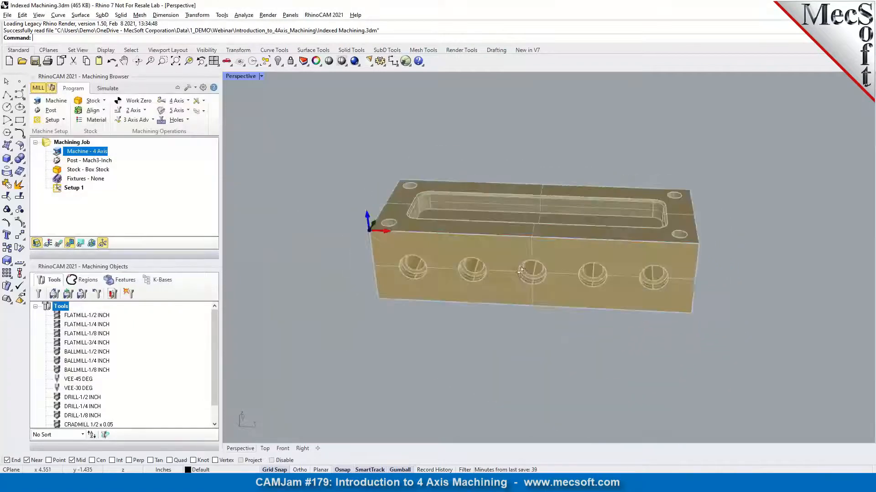
{"action": "scroll", "coordinate": [604, 176], "scroll_direction": "up", "scroll_amount": 3}
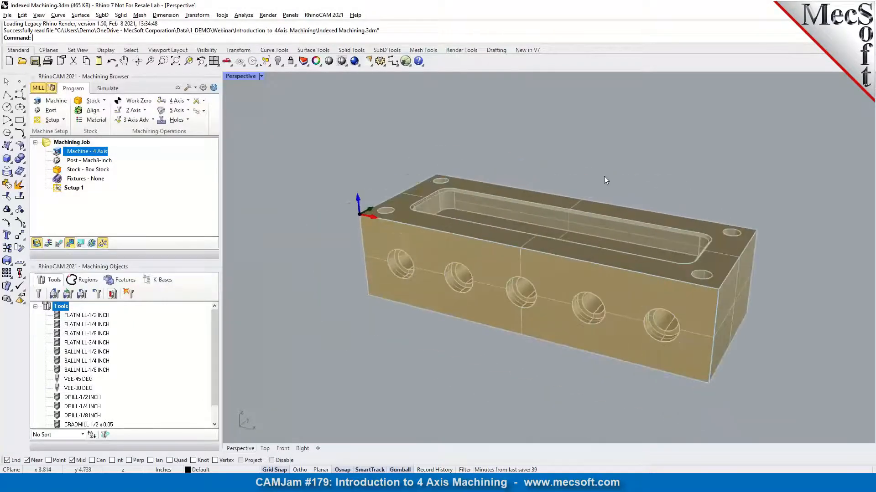
{"action": "scroll", "coordinate": [603, 176], "scroll_direction": "down", "scroll_amount": 2}
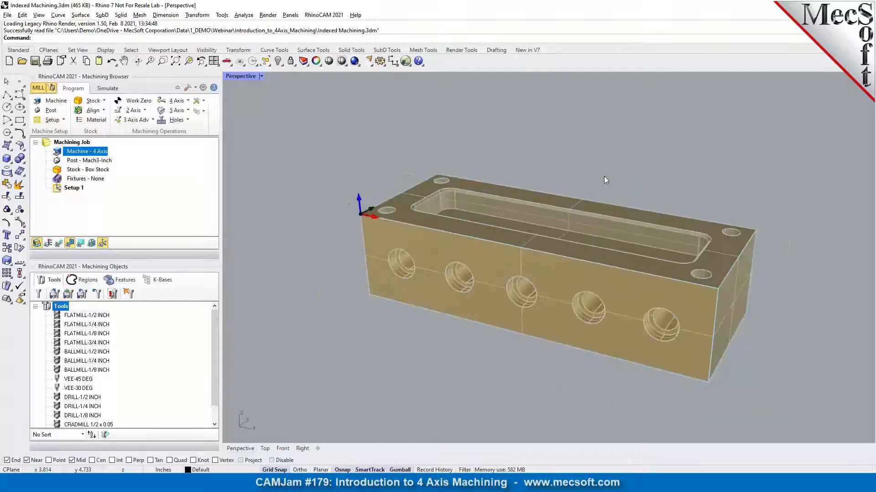
{"action": "right_click_drag", "start_coordinate": [612, 240], "coordinate": [592, 241]}
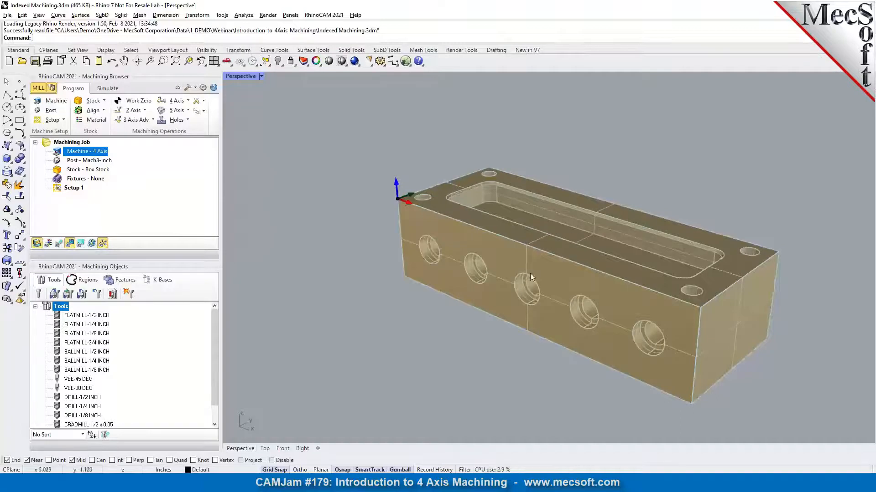
{"action": "right_click_drag", "start_coordinate": [537, 287], "coordinate": [523, 286]}
{"action": "right_click_drag", "start_coordinate": [548, 217], "coordinate": [549, 227]}
{"action": "right_click_drag", "start_coordinate": [624, 181], "coordinate": [532, 185]}
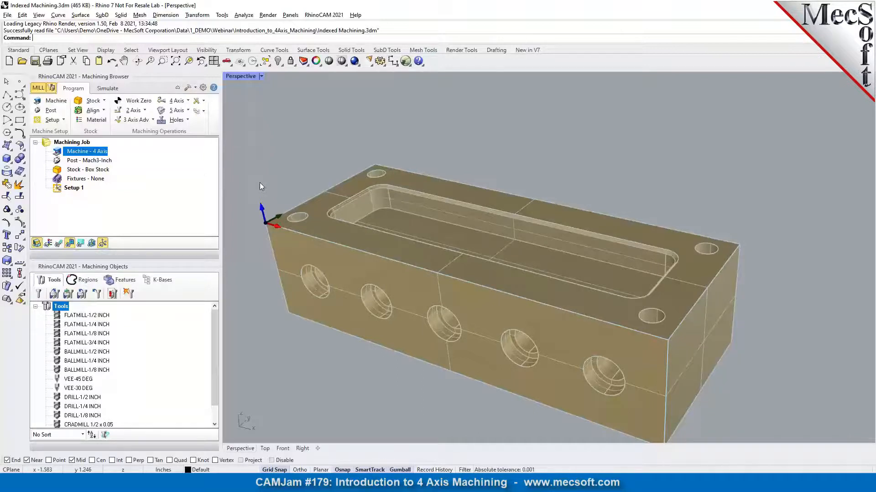
{"action": "left_click", "coordinate": [154, 120]}
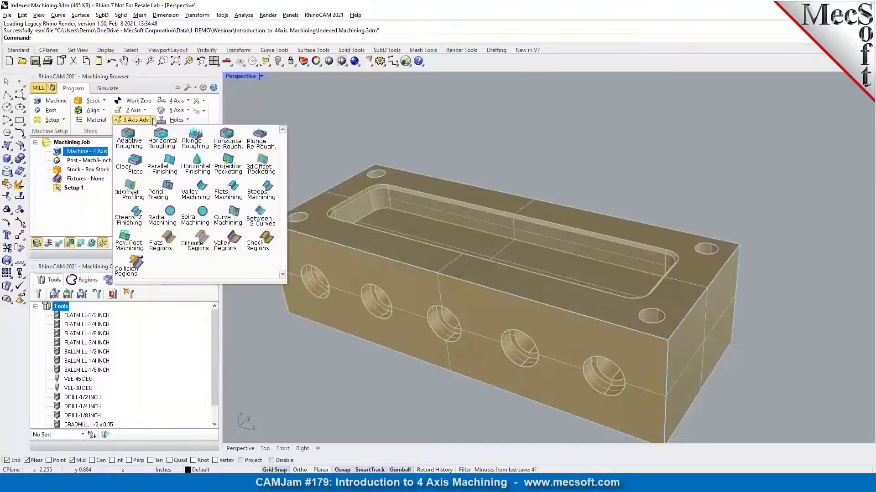
{"action": "left_click", "coordinate": [314, 161]}
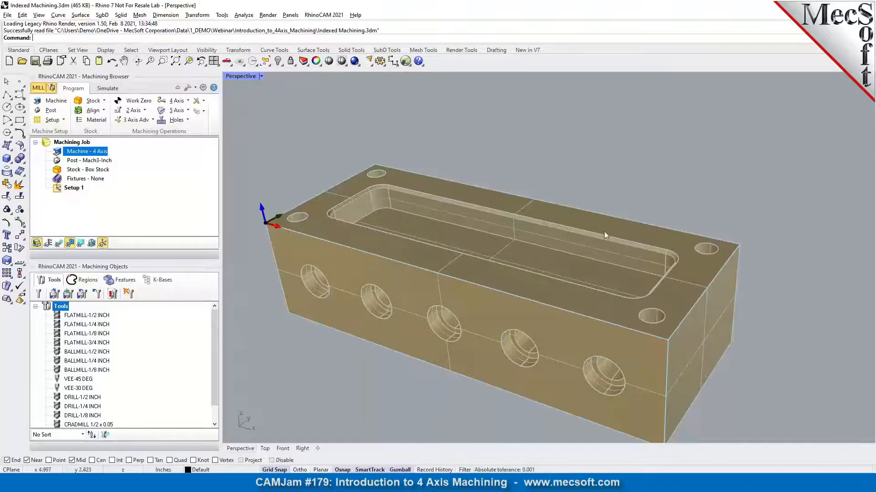
- Hide the stock and start a 2 1/2 Axis Pocketing operation
{"action": "left_click", "coordinate": [37, 243]}
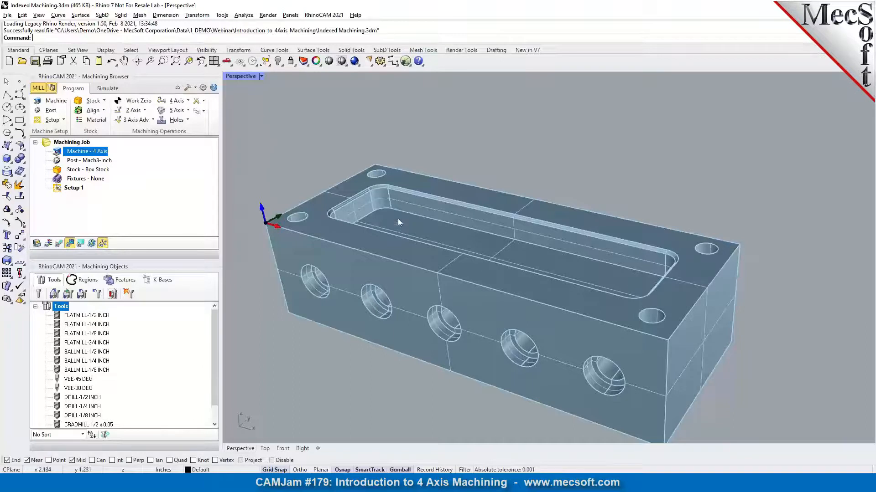
{"action": "left_click", "coordinate": [144, 110]}
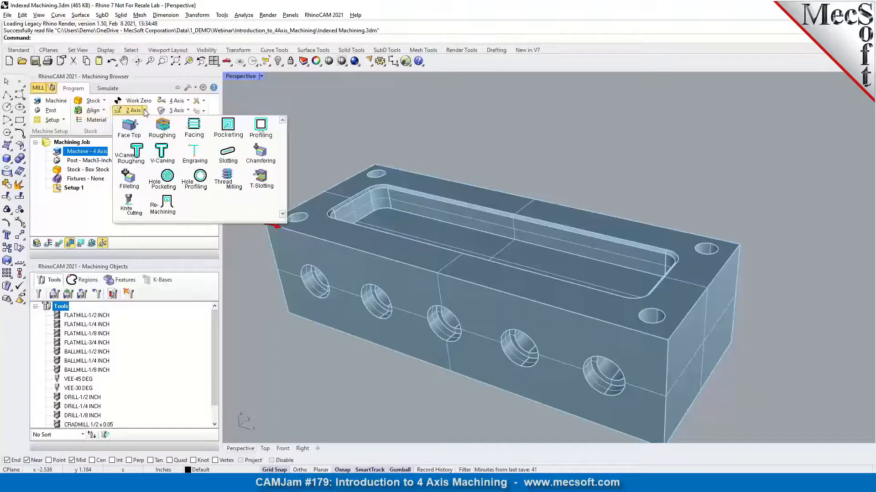
{"action": "left_click", "coordinate": [235, 131]}
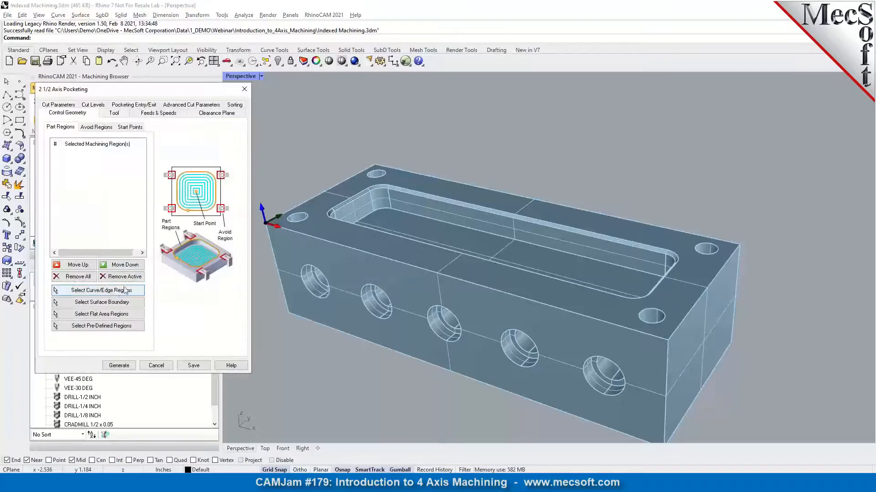
- Try to use the surface boundary of the pocket floor as the machining region
{"action": "left_click", "coordinate": [99, 302]}
{"action": "left_click", "coordinate": [381, 218]}
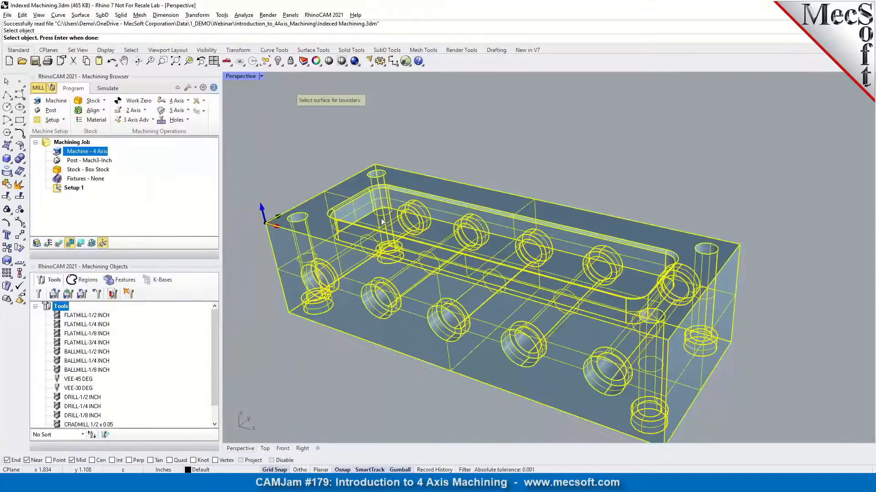
{"action": "key", "text": "Return"}
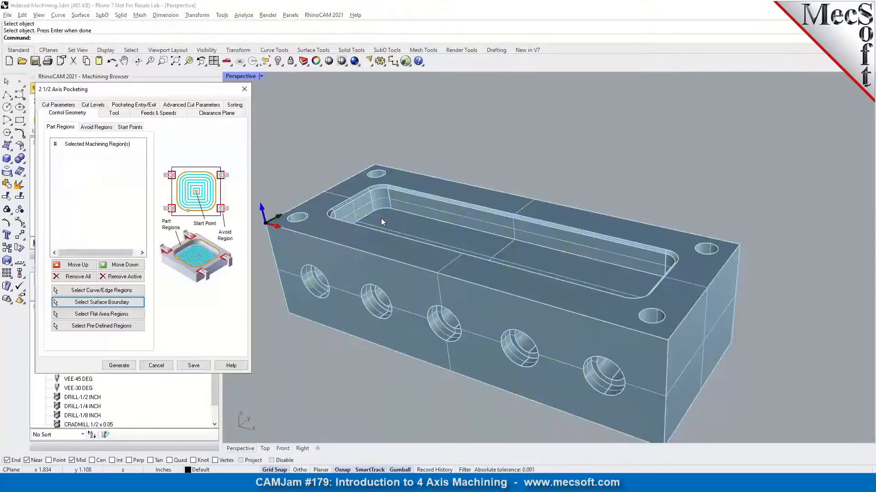
- Select the closed chain of edges around the pocket floor as the pocketing operation's part regions
{"action": "left_click", "coordinate": [94, 292]}
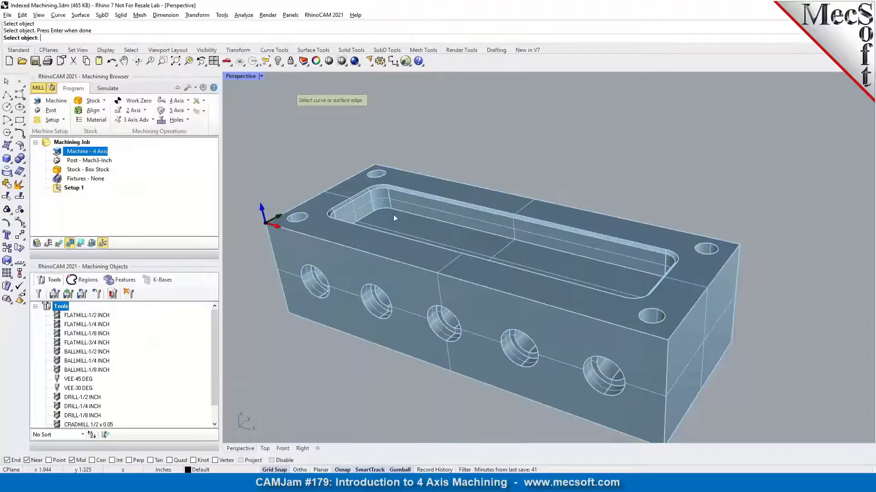
{"action": "key", "text": "Return"}
{"action": "left_click", "coordinate": [392, 214]}
{"action": "key", "text": "Return"}
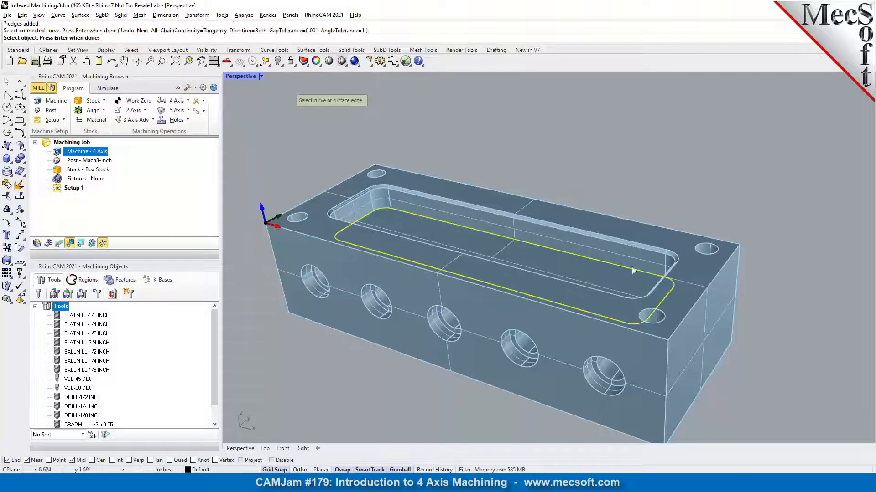
{"action": "key", "text": "Return"}
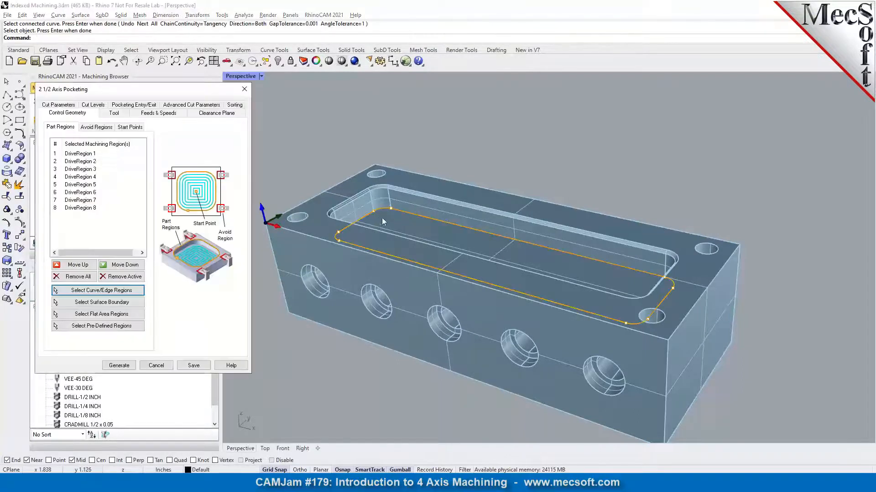
- Check the pocketing operation's tool, feeds and speeds, and clearance plane settings
{"action": "left_click", "coordinate": [114, 113]}
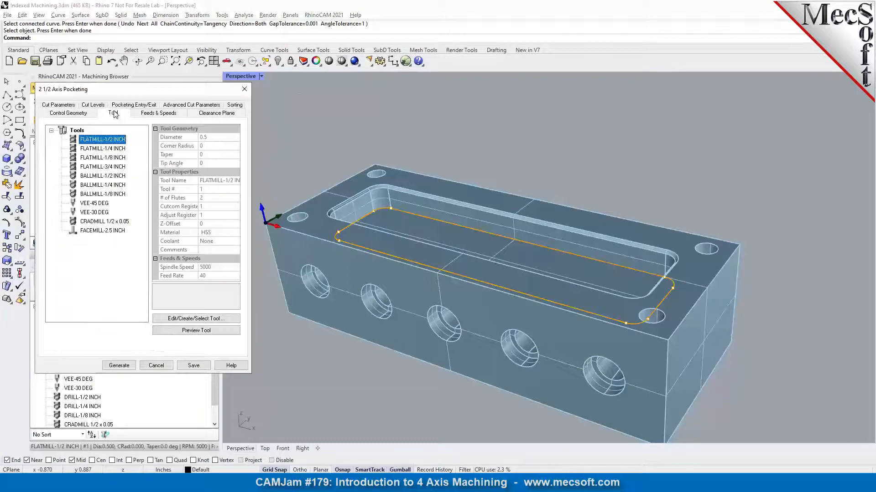
{"action": "left_click", "coordinate": [155, 114]}
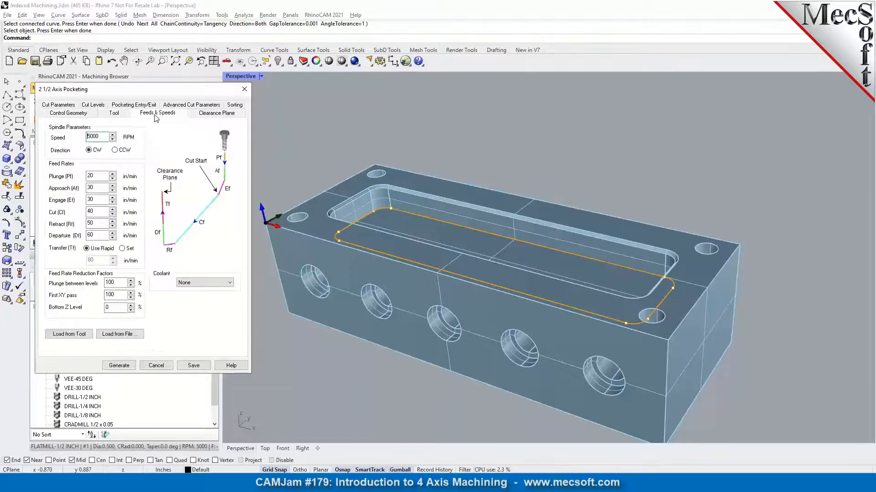
{"action": "left_click", "coordinate": [214, 115]}
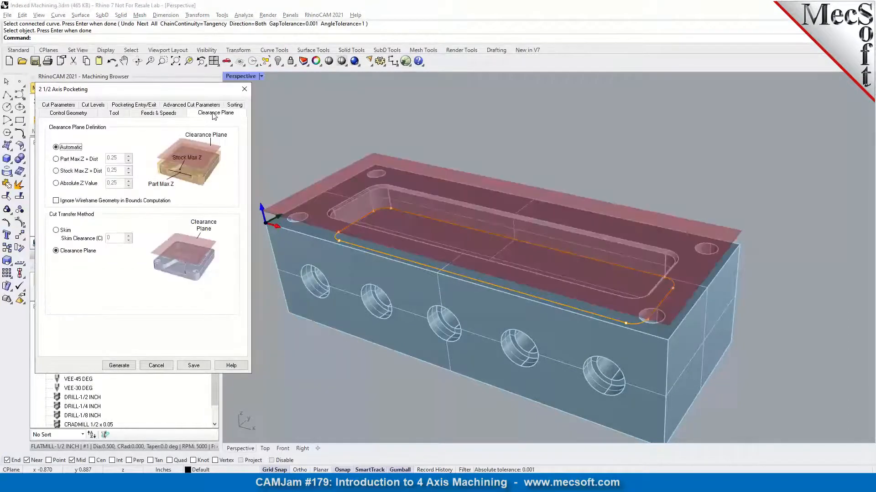
- Set the pocketing stock allowance to 0 and the cut direction to Climb (Down Cut), keeping the stepover as a percentage of tool diameter
{"action": "left_click", "coordinate": [67, 107]}
{"action": "key", "text": "Tab"}
{"action": "type", "text": "0"}
{"action": "left_click", "coordinate": [66, 220]}
{"action": "double_click", "coordinate": [115, 278]}
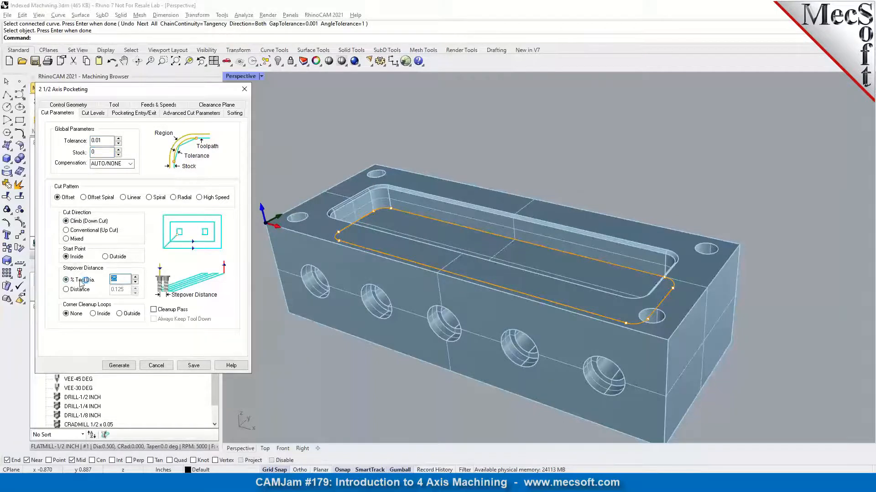
- Set the pocketing cut geometry location to At Bottom and pick the total cut depth of 0.5 from points on the pocket wall
{"action": "left_click", "coordinate": [95, 115]}
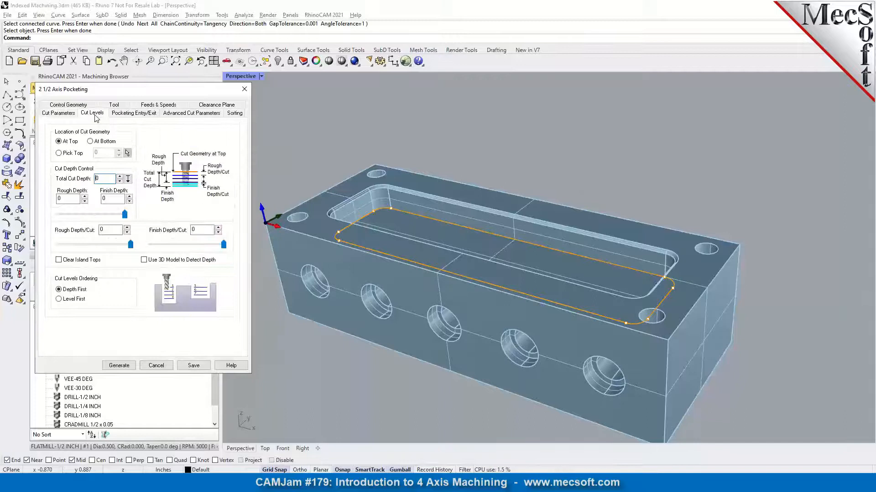
{"action": "left_click", "coordinate": [101, 142]}
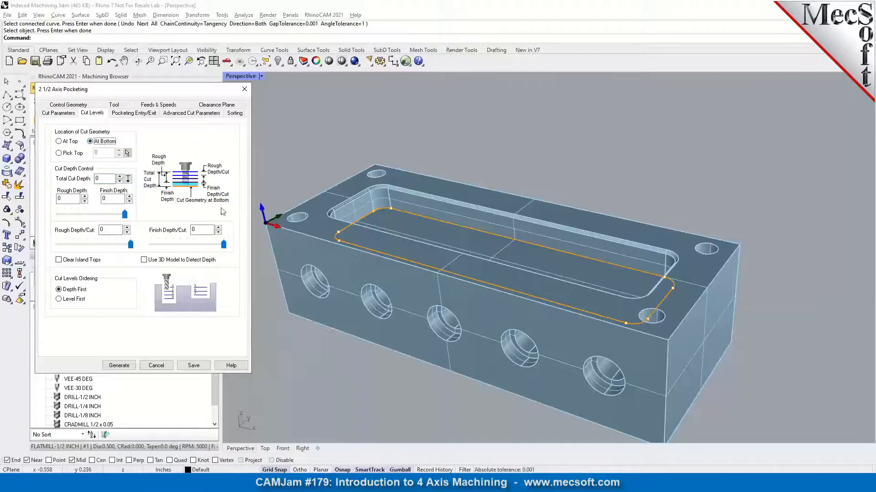
{"action": "mouse_move", "coordinate": [98, 145]}
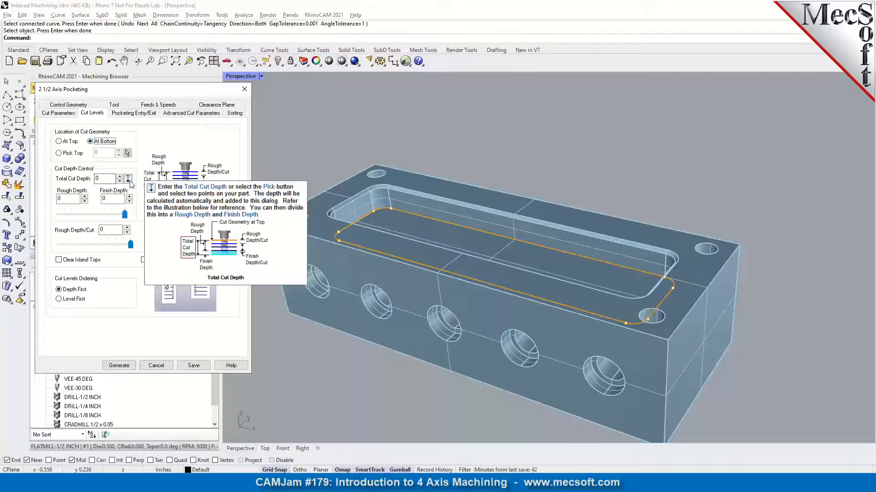
{"action": "left_click", "coordinate": [128, 180]}
{"action": "scroll", "coordinate": [340, 149], "scroll_direction": "up", "scroll_amount": 4}
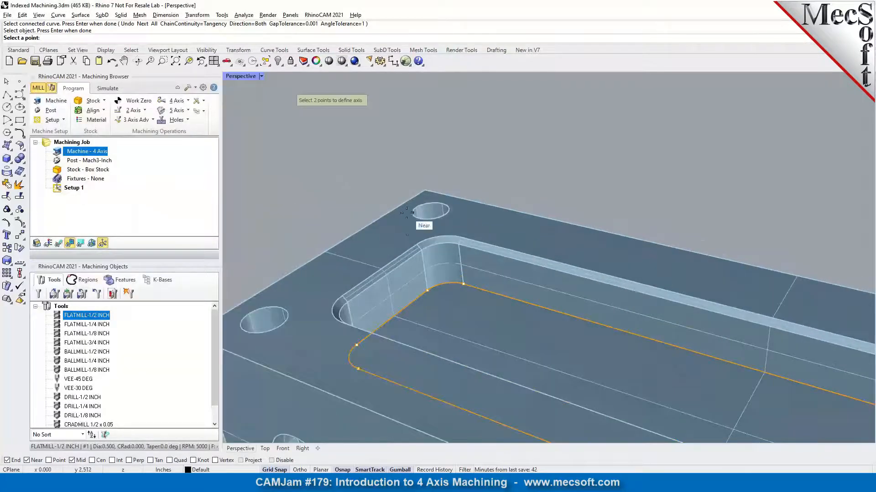
{"action": "left_click", "coordinate": [432, 291]}
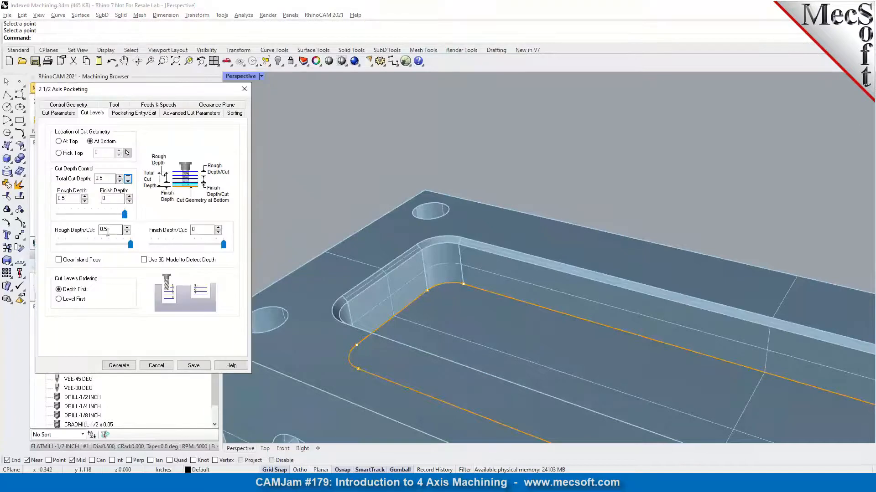
- Set the pocketing rough depth per cut to 0.25, check the entry/exit and advanced cut parameters, and generate the toolpath
{"action": "double_click", "coordinate": [105, 230]}
{"action": "type", "text": "0.25"}
{"action": "key", "text": "Tab"}
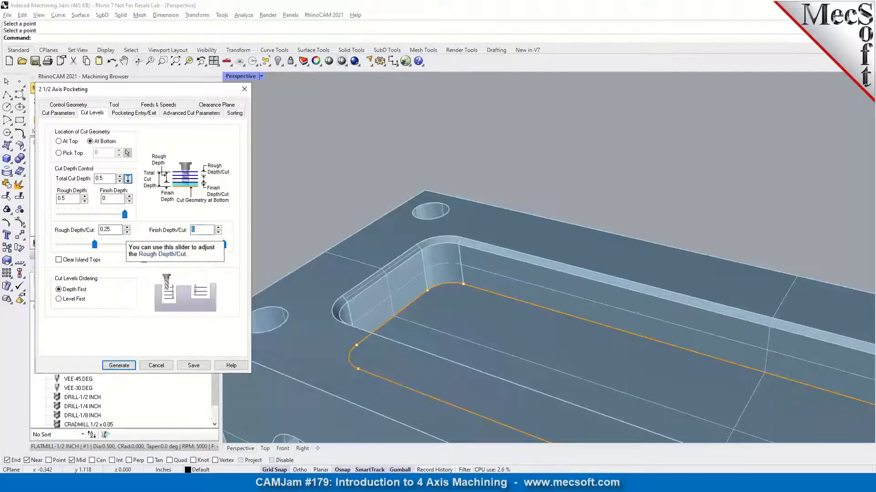
{"action": "left_click", "coordinate": [134, 113]}
{"action": "left_click", "coordinate": [176, 114]}
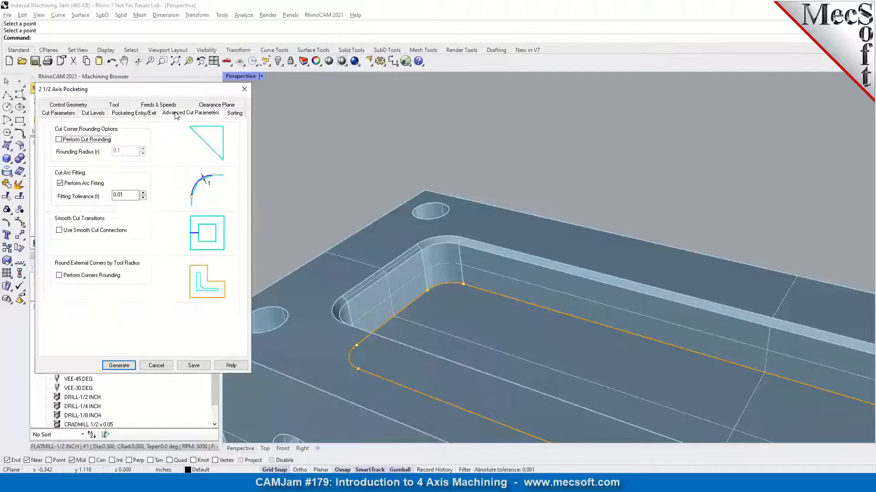
{"action": "left_click", "coordinate": [118, 365]}
- Display the generated pocketing toolpath on the part and inspect it inside the top pocket
{"action": "scroll", "coordinate": [310, 152], "scroll_direction": "down", "scroll_amount": 5}
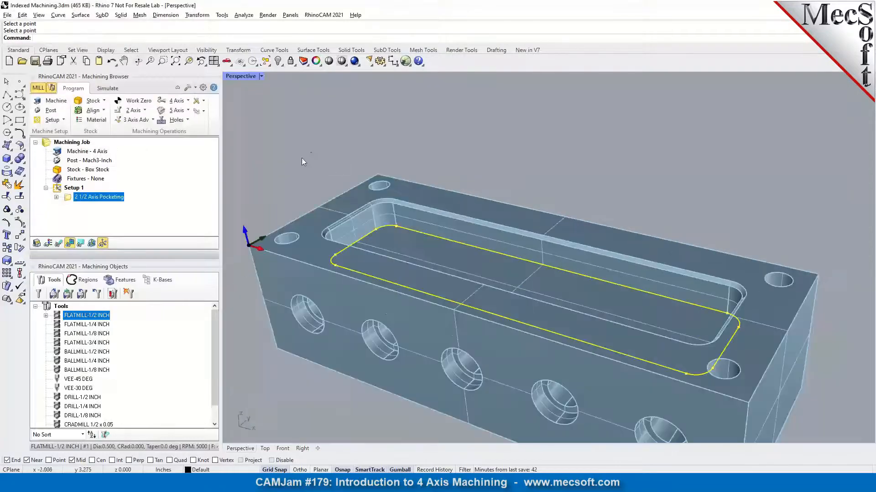
{"action": "left_click", "coordinate": [57, 243]}
{"action": "left_click", "coordinate": [69, 243]}
{"action": "mouse_move", "coordinate": [335, 262]}
{"action": "right_mouse_down"}
{"action": "mouse_move", "coordinate": [330, 293]}
{"action": "mouse_move", "coordinate": [331, 273]}
{"action": "right_mouse_up"}
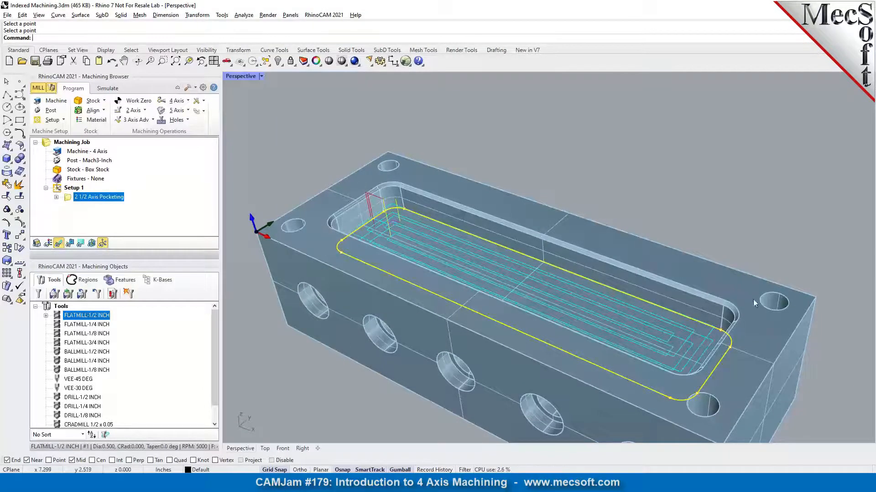
- Measure the diameter of a corner hole on the block's top face
{"action": "left_click", "coordinate": [314, 163]}
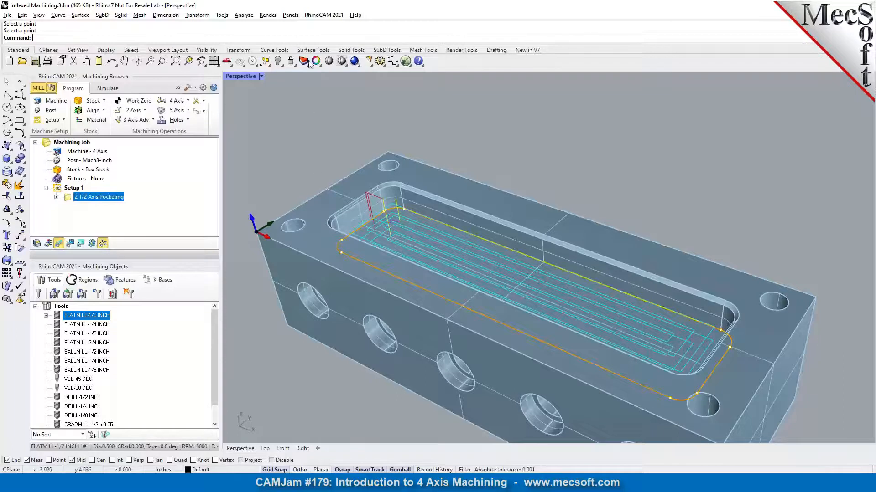
{"action": "left_click", "coordinate": [244, 16]}
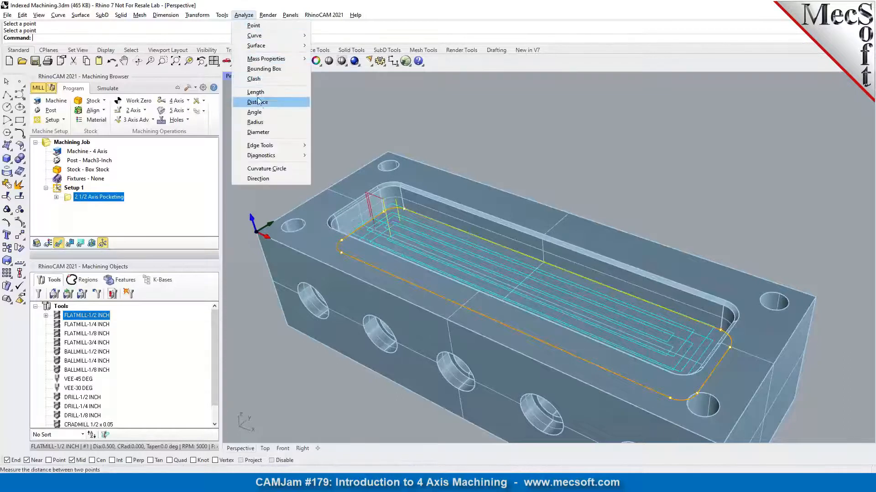
{"action": "left_click", "coordinate": [258, 132]}
{"action": "left_click", "coordinate": [378, 172]}
{"action": "key", "text": "Return"}
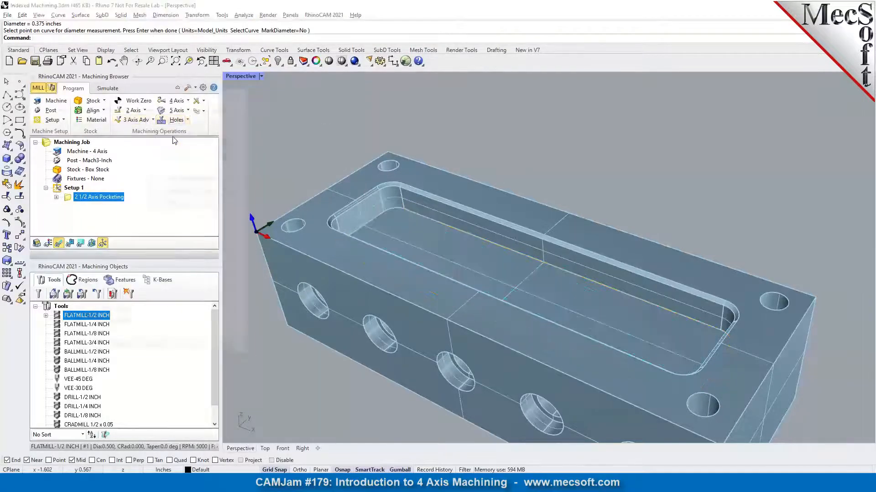
- Select the holes on the block's top flat area as the hole features of a new standard drilling operation
{"action": "left_click", "coordinate": [178, 195]}
{"action": "left_click", "coordinate": [313, 242]}
{"action": "key", "text": "Return"}
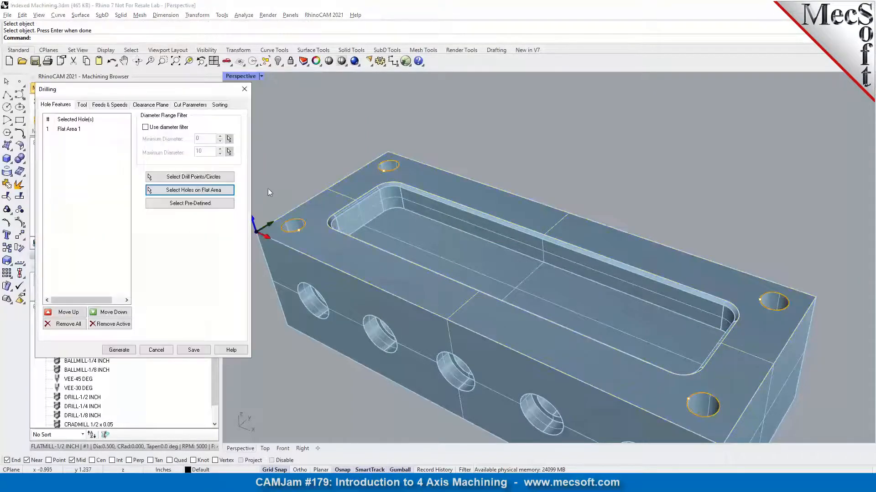
- Create a new drill tool named DRILL-3/8 INCH with a 0.375 tool diameter and a non-repeated tool number for the drilling operation
{"action": "left_click", "coordinate": [81, 105]}
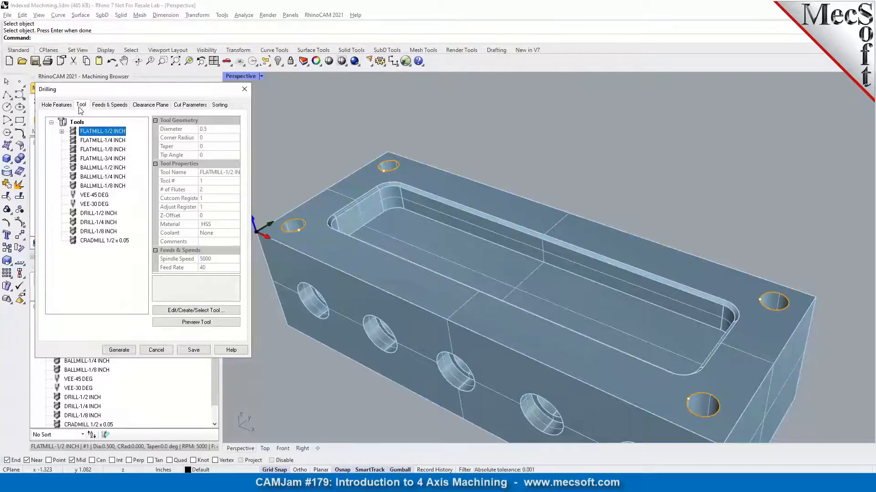
{"action": "double_click", "coordinate": [75, 217]}
{"action": "double_click", "coordinate": [165, 320]}
{"action": "type", "text": "0.375"}
{"action": "key", "text": "Tab"}
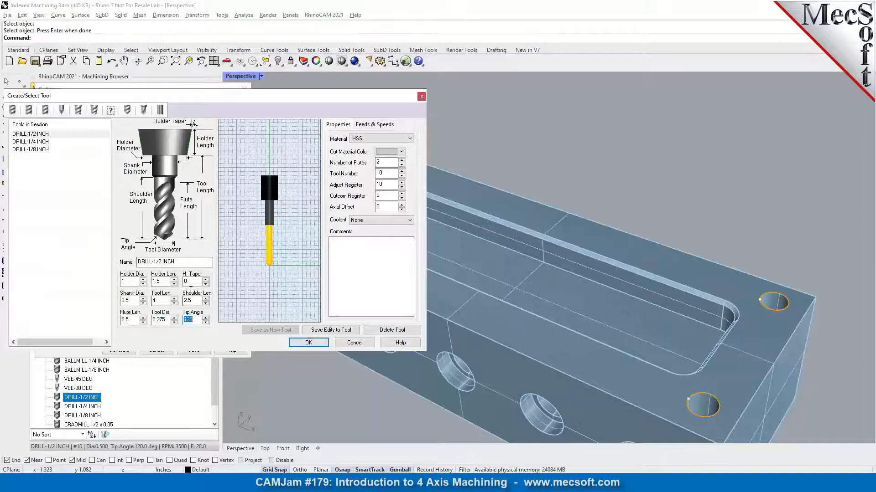
{"action": "left_click", "coordinate": [155, 262]}
{"action": "type", "text": "3/8"}
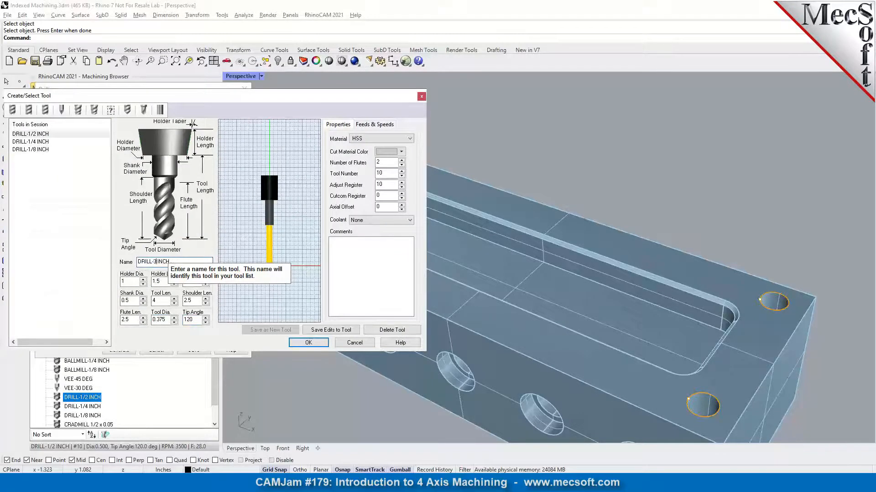
{"action": "left_click", "coordinate": [271, 329]}
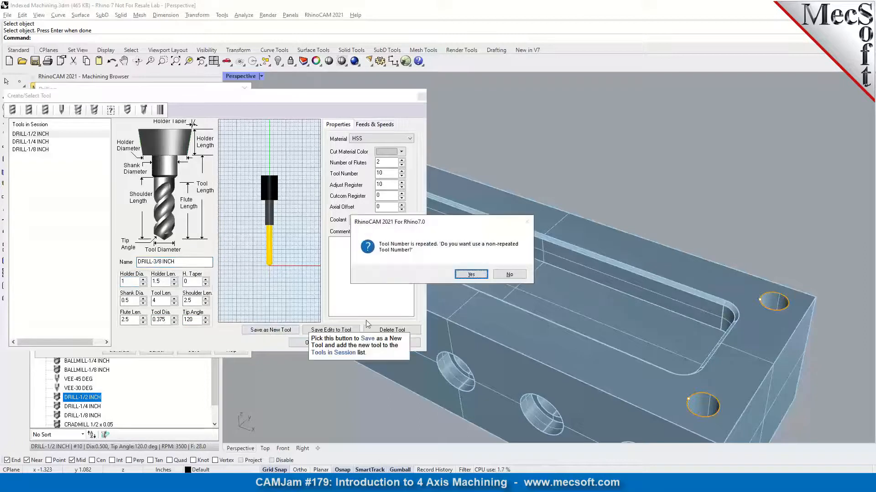
{"action": "key", "text": "Return"}
{"action": "left_click", "coordinate": [321, 344]}
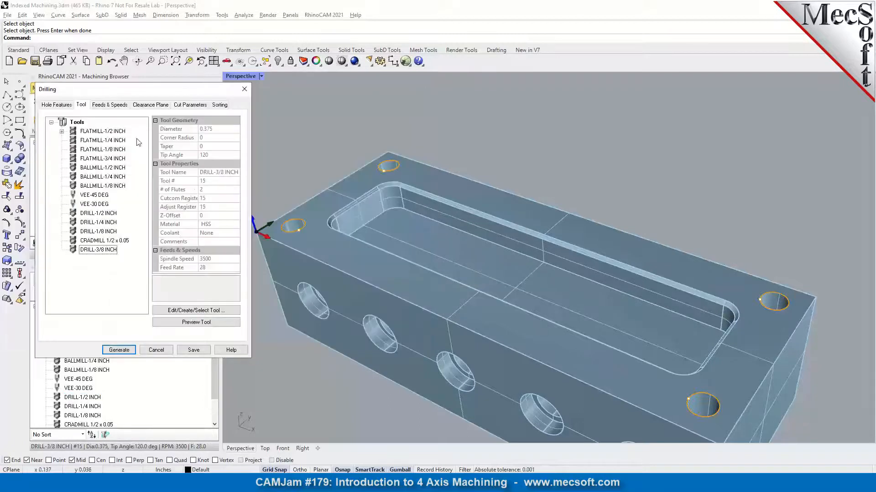
- Pick the block's vertical corner edge as the depth reference and set the drill depth to 1.05
{"action": "left_click", "coordinate": [150, 105]}
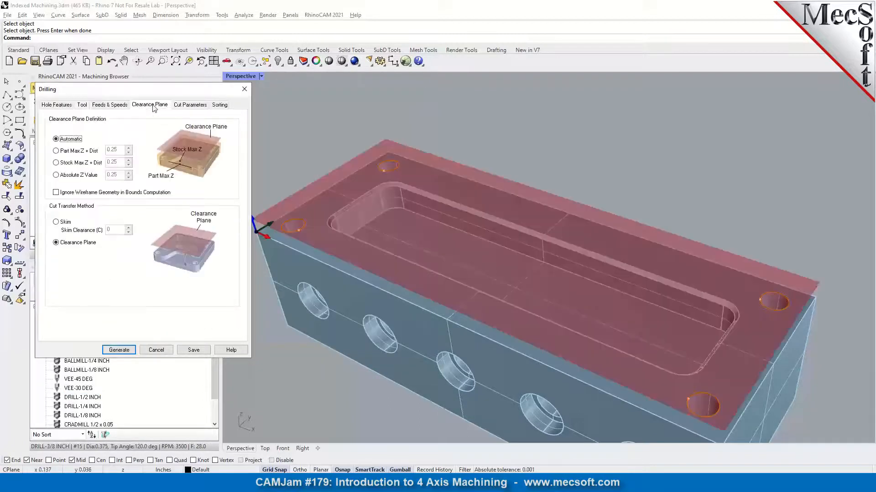
{"action": "left_click", "coordinate": [185, 107]}
{"action": "scroll", "coordinate": [425, 123], "scroll_direction": "down", "scroll_amount": 6}
{"action": "right_click_drag", "start_coordinate": [416, 203], "coordinate": [400, 184]}
{"action": "scroll", "coordinate": [374, 214], "scroll_direction": "up", "scroll_amount": 3}
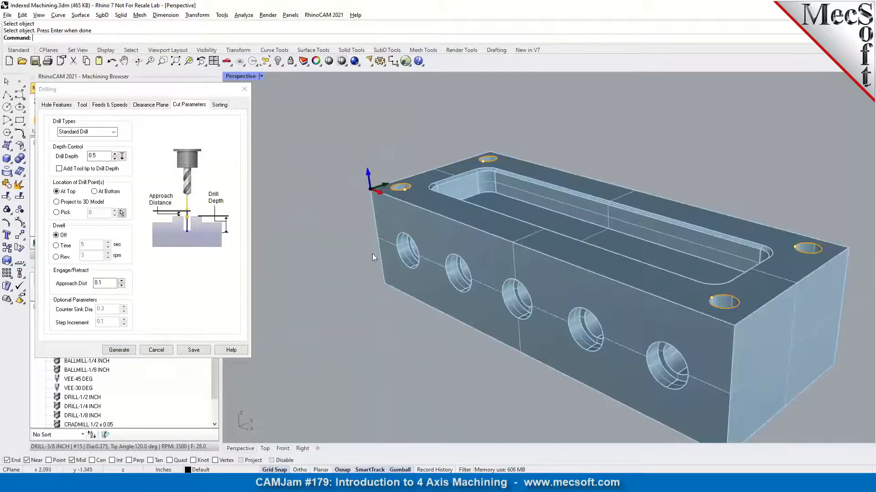
{"action": "mouse_move", "coordinate": [419, 314]}
{"action": "right_mouse_down"}
{"action": "mouse_move", "coordinate": [470, 133]}
{"action": "mouse_move", "coordinate": [466, 195]}
{"action": "mouse_move", "coordinate": [424, 306]}
{"action": "right_mouse_up"}
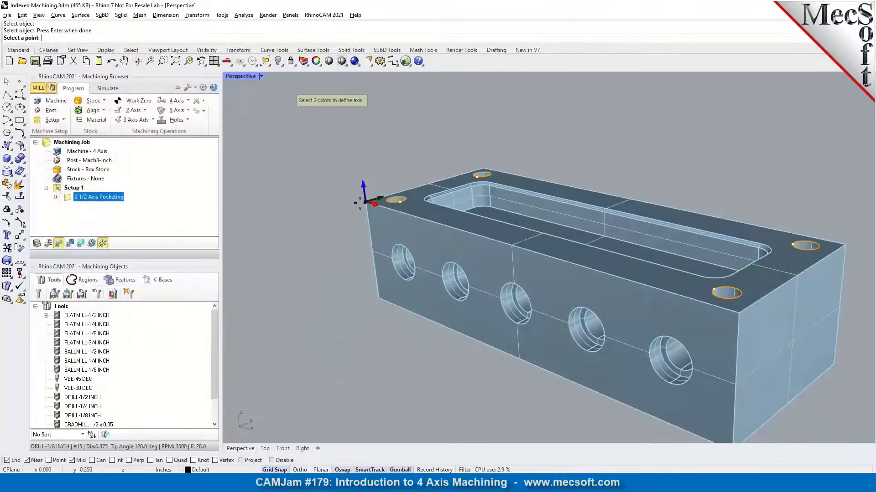
{"action": "left_click", "coordinate": [366, 203]}
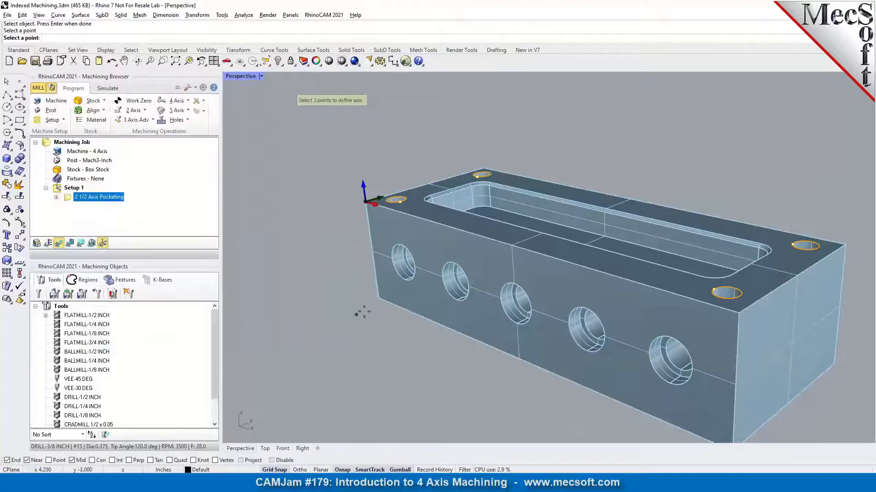
{"action": "left_click", "coordinate": [379, 299]}
{"action": "mouse_move", "coordinate": [95, 158]}
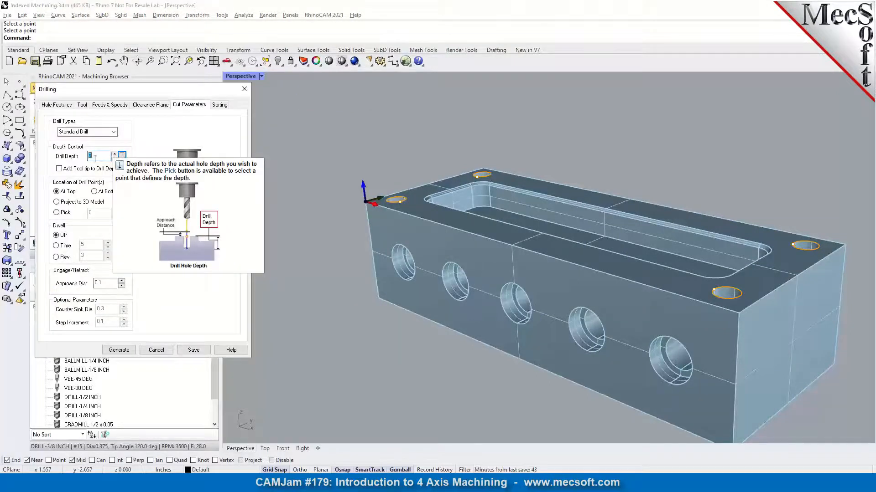
{"action": "key", "text": "Tab"}
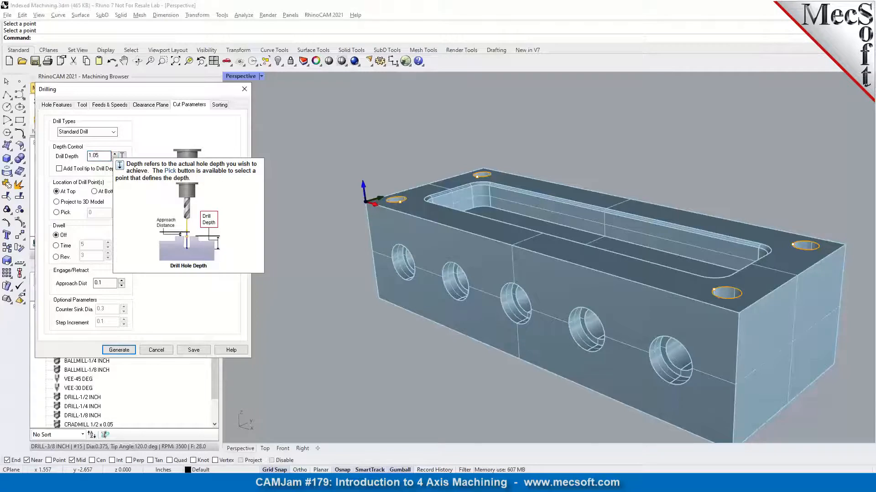
- Adjust the hole sorting of the drilling operation, generate its toolpath, and inspect it through the four corner holes
{"action": "left_click", "coordinate": [220, 105]}
{"action": "left_click", "coordinate": [124, 128]}
{"action": "left_click", "coordinate": [64, 165]}
{"action": "left_click", "coordinate": [119, 350]}
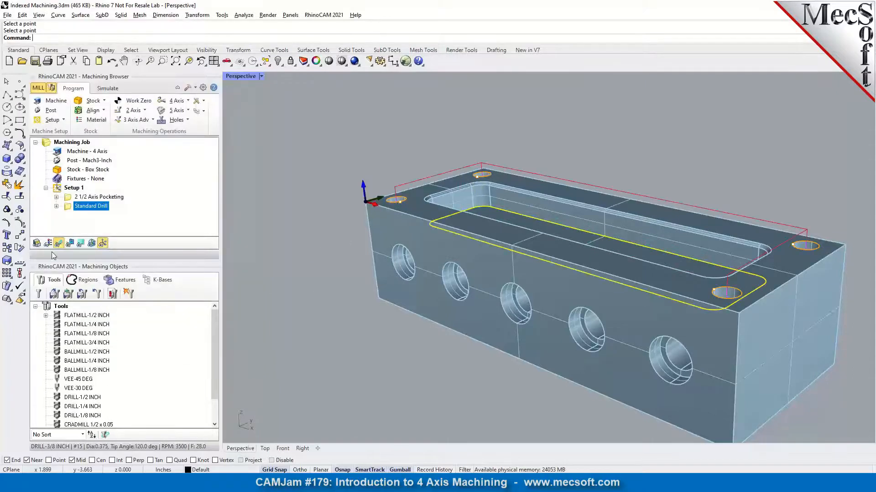
{"action": "mouse_move", "coordinate": [391, 281]}
{"action": "right_mouse_down"}
{"action": "mouse_move", "coordinate": [389, 271]}
{"action": "mouse_move", "coordinate": [388, 293]}
{"action": "mouse_move", "coordinate": [407, 289]}
{"action": "right_mouse_up"}
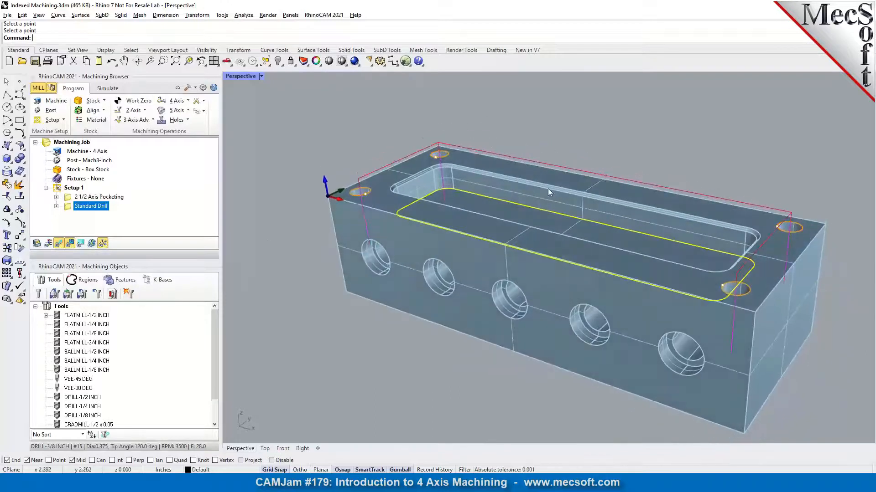
- Start a 2 1/2 axis chamfering operation and select the chained lower edges of the pocket's chamfer as its part region
{"action": "scroll", "coordinate": [573, 196], "scroll_direction": "up", "scroll_amount": 3}
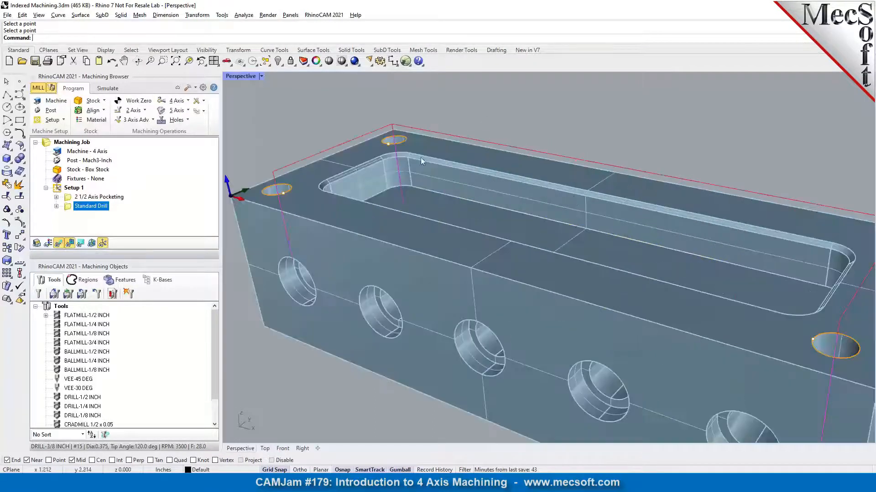
{"action": "left_click", "coordinate": [144, 111]}
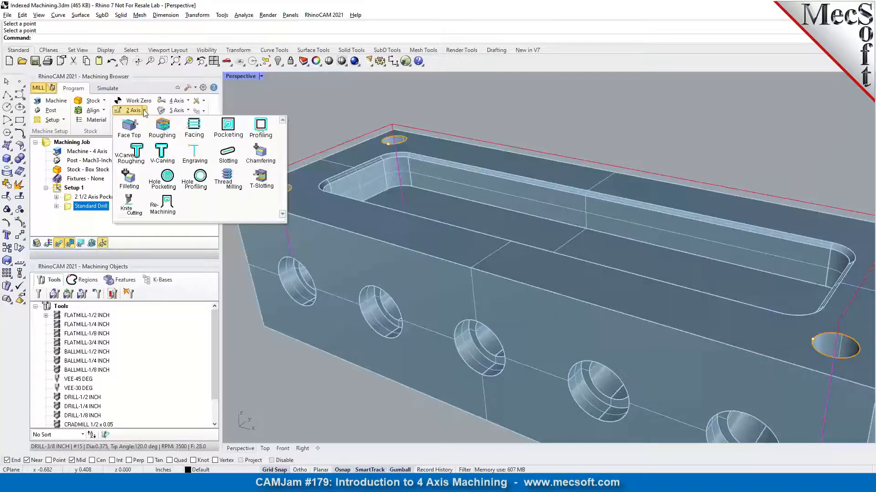
{"action": "left_click", "coordinate": [258, 164]}
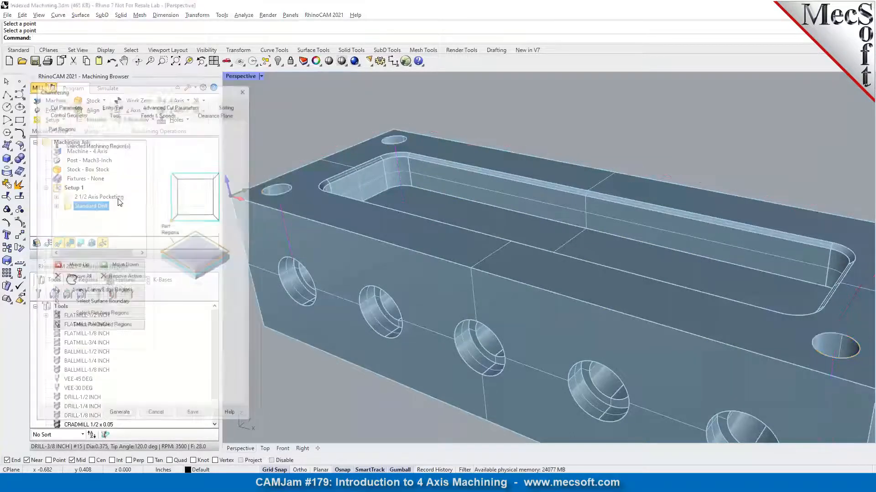
{"action": "left_click", "coordinate": [94, 291]}
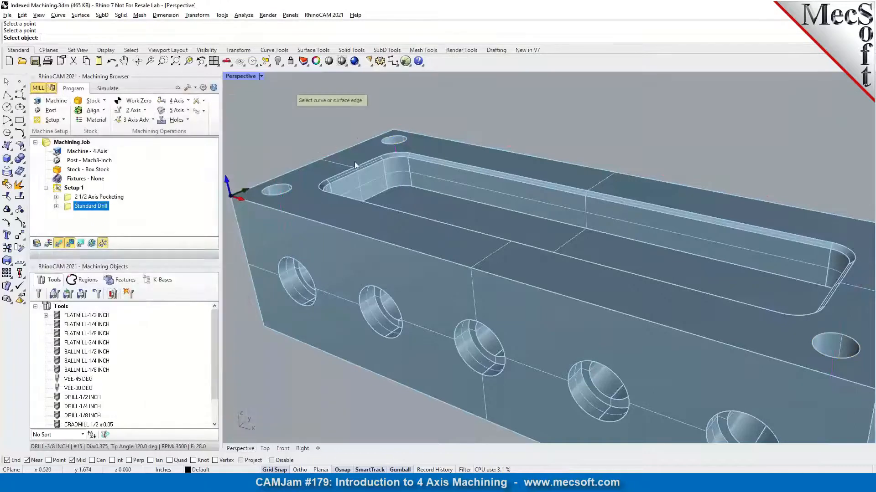
{"action": "type", "text": "chain"}
{"action": "key", "text": "Return"}
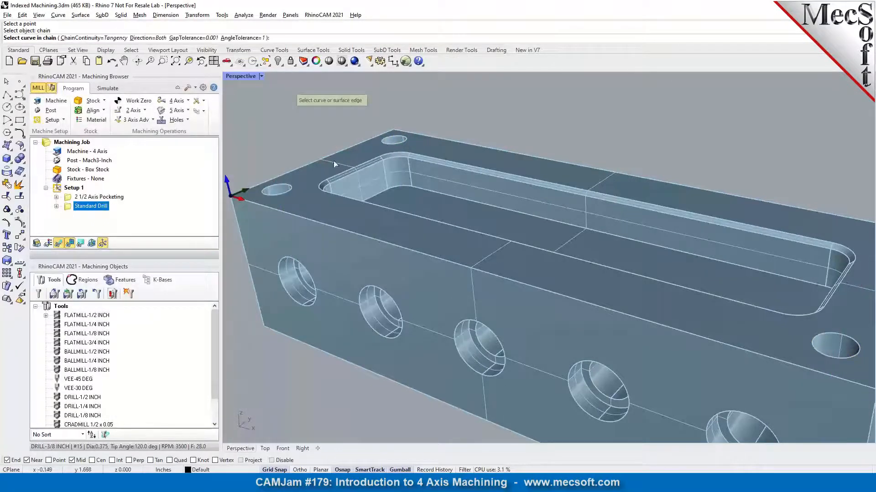
{"action": "left_click", "coordinate": [389, 159]}
{"action": "key", "text": "Return"}
{"action": "key", "text": "Return"}
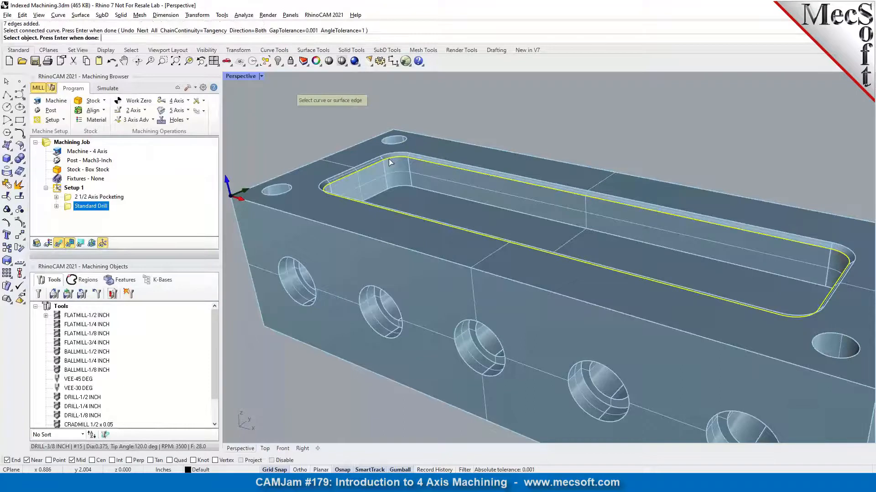
- Choose the VEE-45 DEG tool for the chamfering operation and check its feeds and speeds and clearance plane
{"action": "left_click", "coordinate": [114, 114]}
{"action": "left_click", "coordinate": [91, 139]}
{"action": "left_click", "coordinate": [158, 113]}
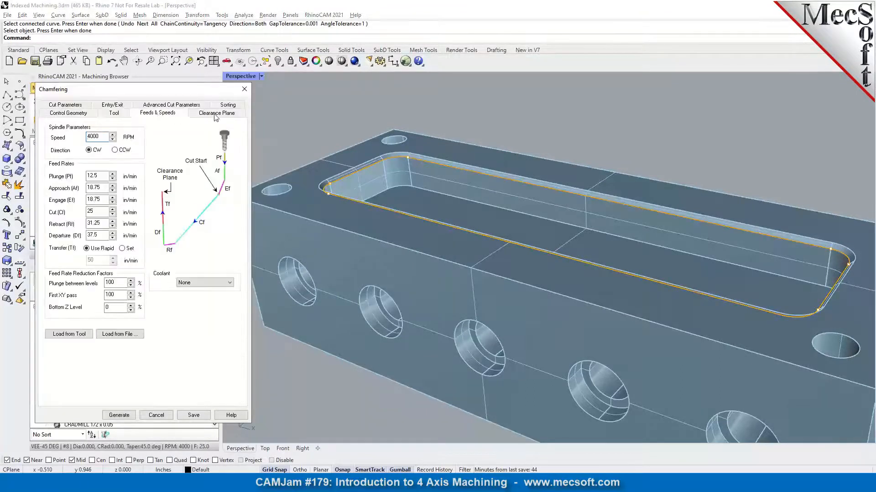
{"action": "left_click", "coordinate": [216, 115]}
- Set the chamfer geometry at bottom with climb cutting on the inside of closed curves, and generate the chamfering toolpath
{"action": "left_click", "coordinate": [78, 105]}
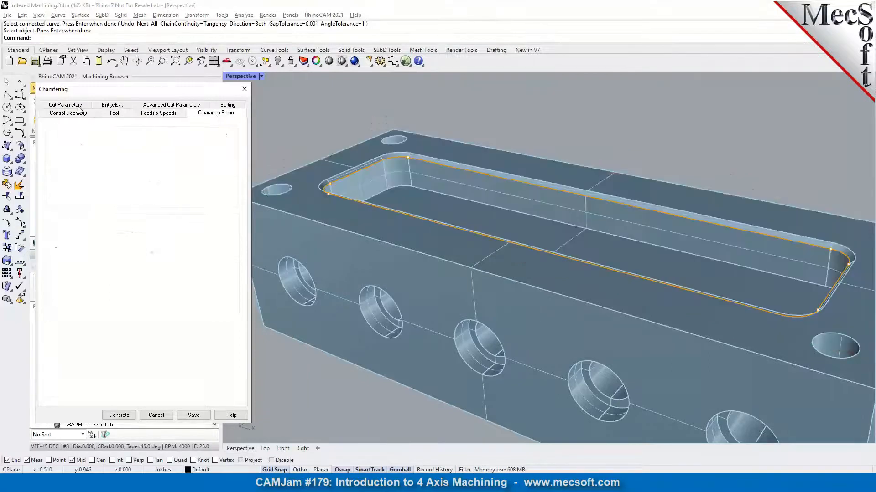
{"action": "left_click", "coordinate": [104, 191]}
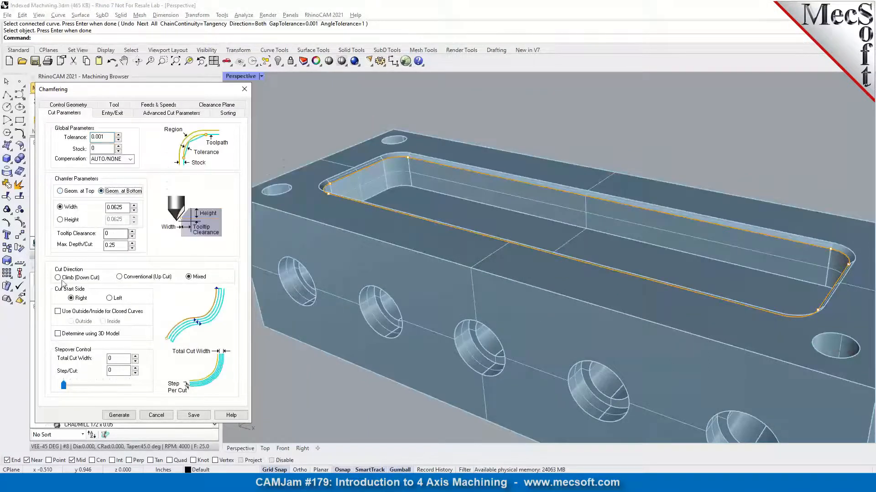
{"action": "left_click", "coordinate": [64, 277]}
{"action": "left_click", "coordinate": [105, 312]}
{"action": "left_click", "coordinate": [104, 321]}
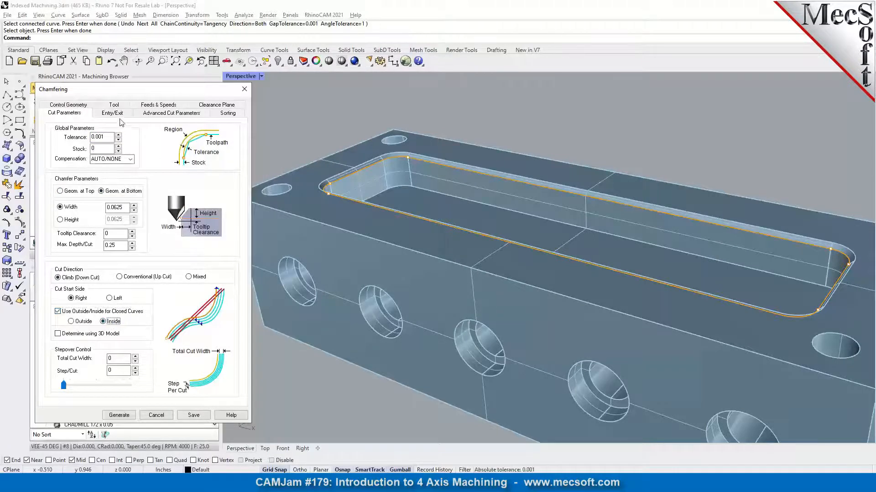
{"action": "left_click", "coordinate": [113, 114]}
{"action": "left_click", "coordinate": [119, 415]}
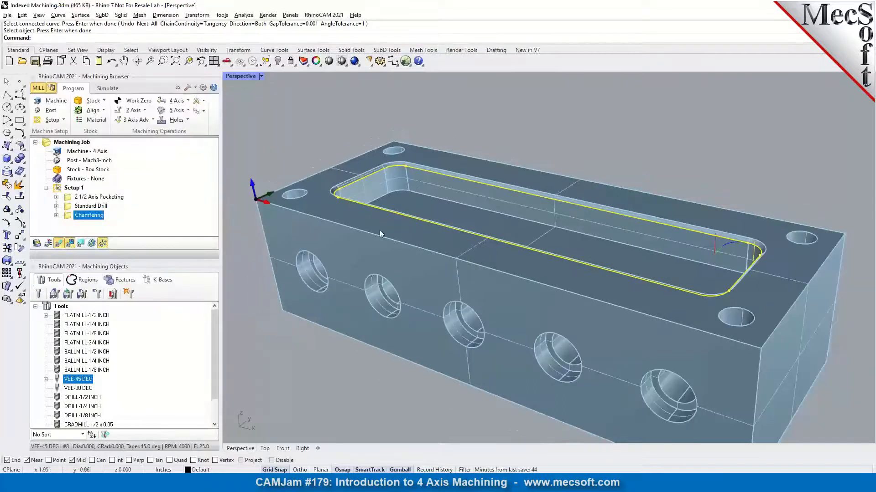
{"action": "right_click_drag", "start_coordinate": [319, 222], "coordinate": [439, 218]}
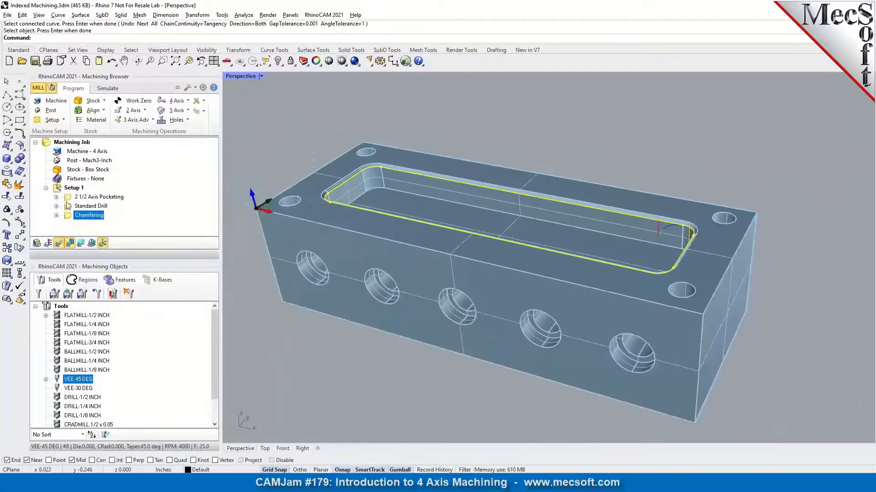
- Simulate all Setup 1 operations, set the simulation display option to Tool, and inspect the cut block
{"action": "left_click", "coordinate": [69, 188]}
{"action": "left_click", "coordinate": [103, 90]}
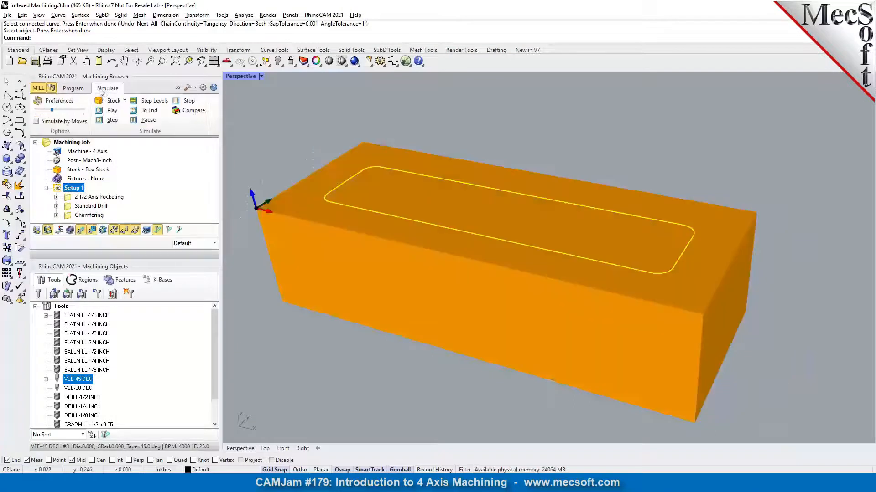
{"action": "left_click", "coordinate": [101, 112]}
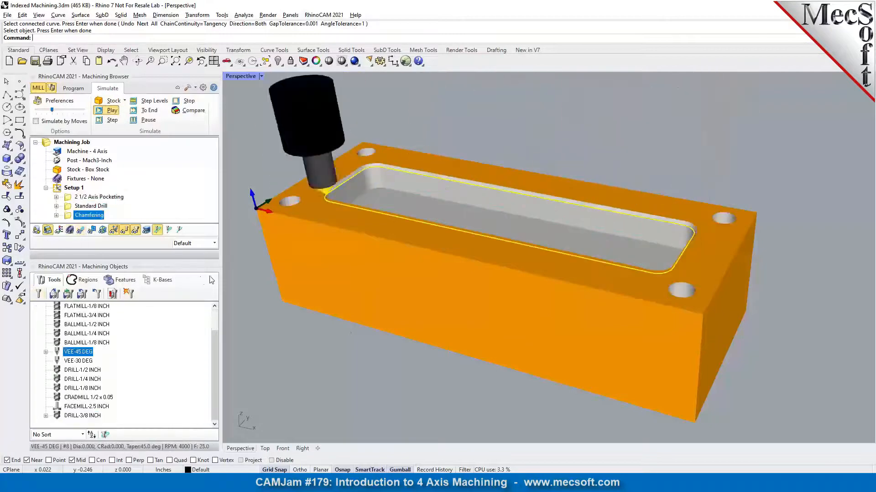
{"action": "left_click", "coordinate": [196, 243]}
{"action": "left_click", "coordinate": [191, 258]}
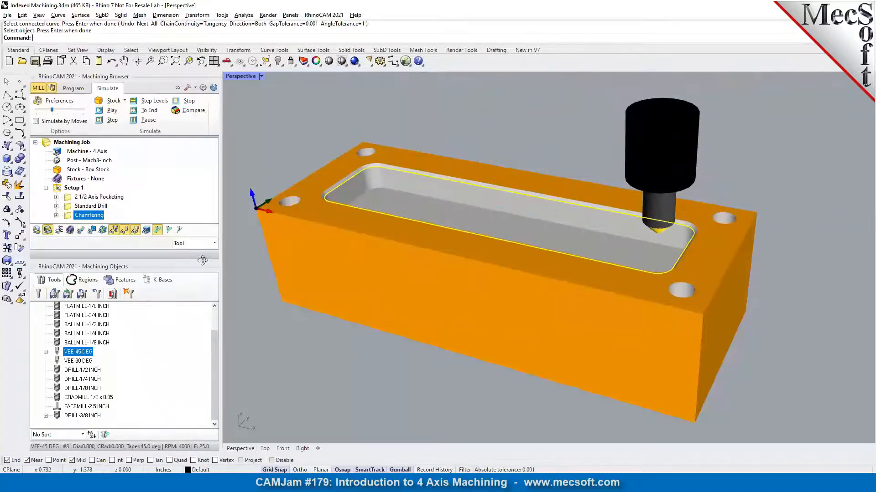
{"action": "right_click_drag", "start_coordinate": [302, 335], "coordinate": [313, 283]}
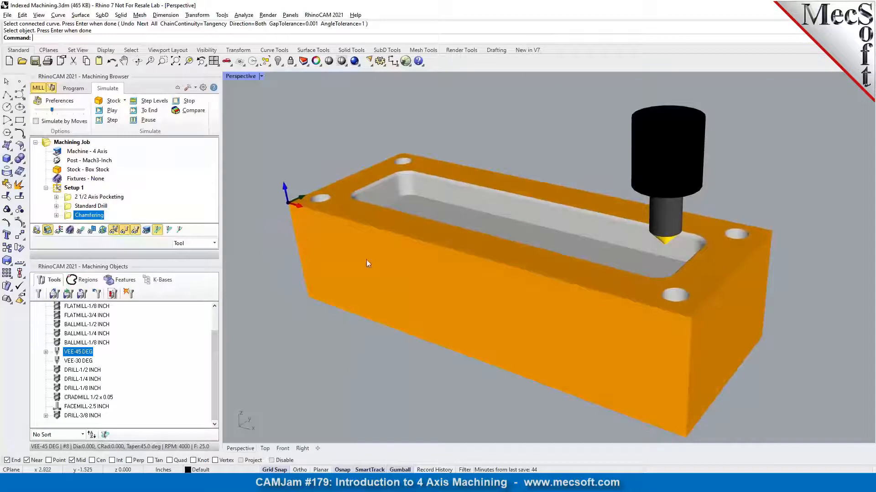
- Add a rotate table setup to the machining job with a 90-degree counter clockwise table rotation angle
{"action": "left_click", "coordinate": [69, 91]}
{"action": "right_click_drag", "start_coordinate": [486, 199], "coordinate": [541, 221]}
{"action": "right_click_drag", "start_coordinate": [487, 226], "coordinate": [514, 328]}
{"action": "right_click_drag", "start_coordinate": [453, 257], "coordinate": [404, 141]}
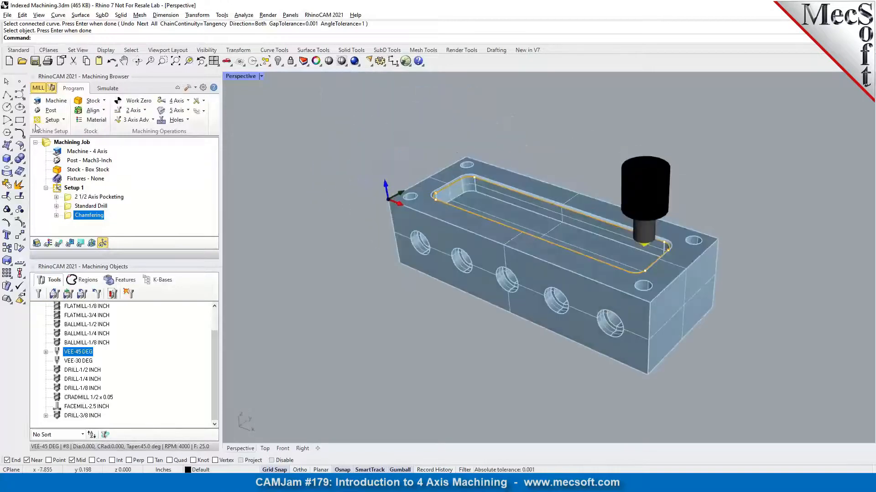
{"action": "left_click", "coordinate": [63, 123]}
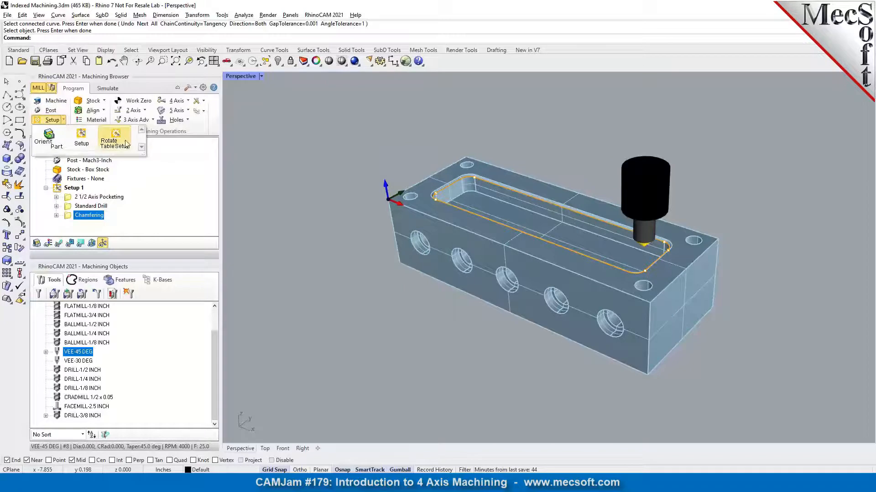
{"action": "left_click", "coordinate": [126, 145]}
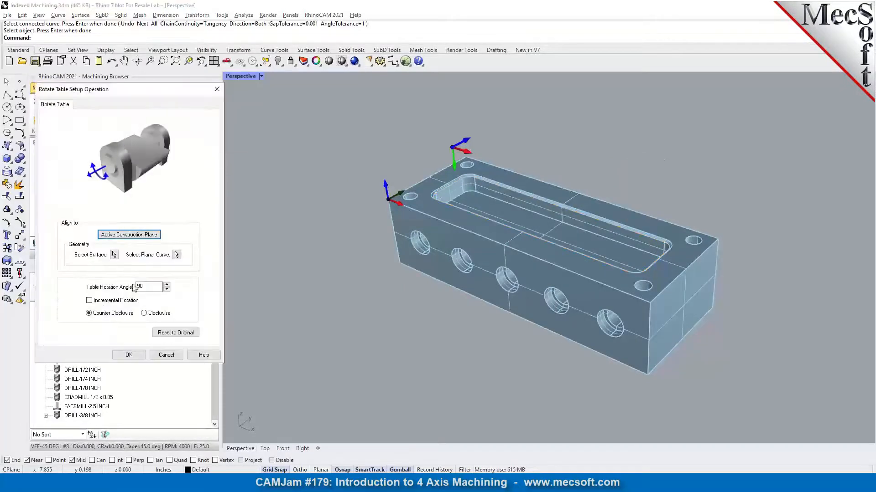
{"action": "right_click_drag", "start_coordinate": [361, 276], "coordinate": [534, 248]}
{"action": "scroll", "coordinate": [533, 247], "scroll_direction": "down", "scroll_amount": 8}
{"action": "scroll", "coordinate": [354, 299], "scroll_direction": "up", "scroll_amount": 8}
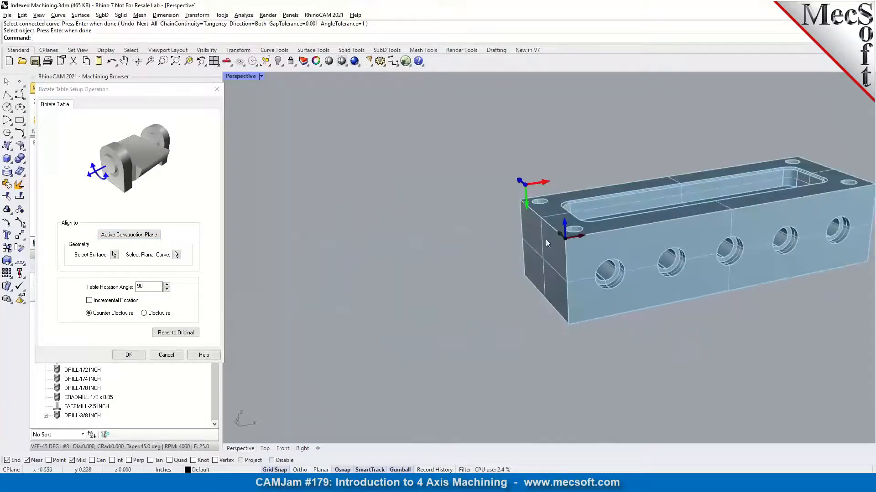
{"action": "left_click", "coordinate": [167, 291]}
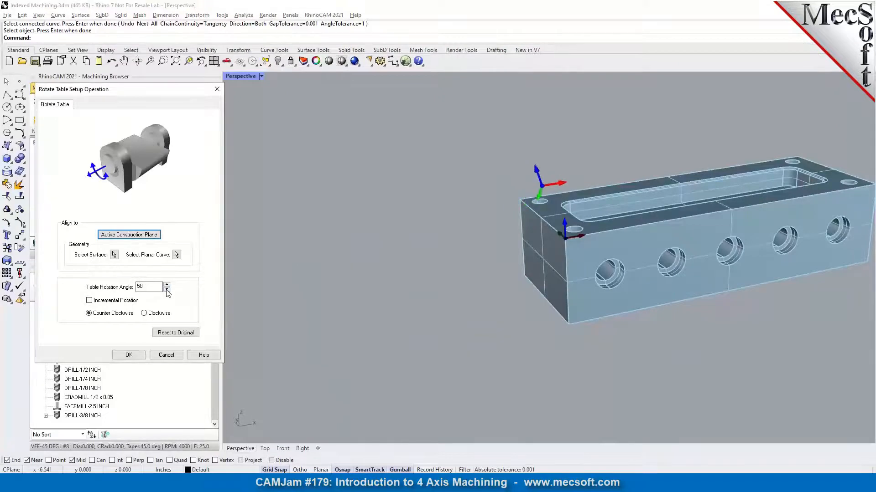
{"action": "left_click_drag", "start_coordinate": [166, 290], "coordinate": [167, 285]}
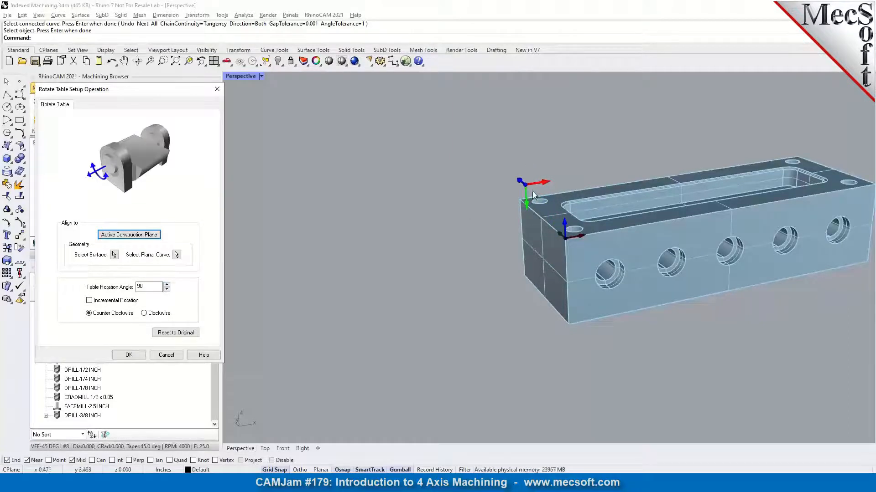
{"action": "left_click", "coordinate": [129, 355]}
- Collapse the Machining Objects browser and measure the diameter of the first hole in the row of five
{"action": "right_click_drag", "start_coordinate": [593, 293], "coordinate": [590, 355]}
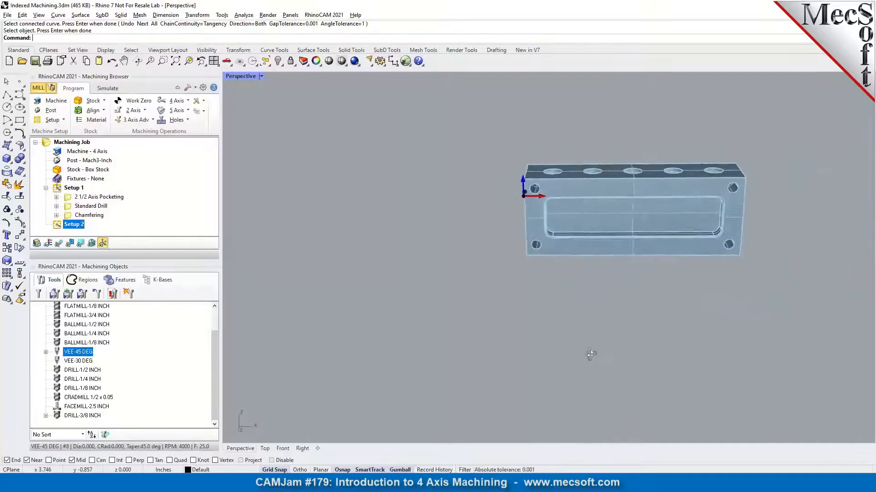
{"action": "scroll", "coordinate": [753, 154], "scroll_direction": "up", "scroll_amount": 4}
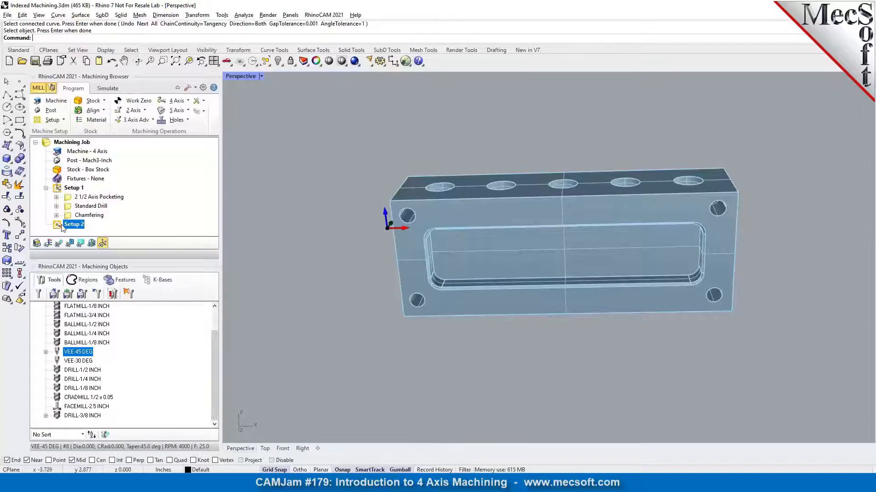
{"action": "left_click", "coordinate": [34, 267]}
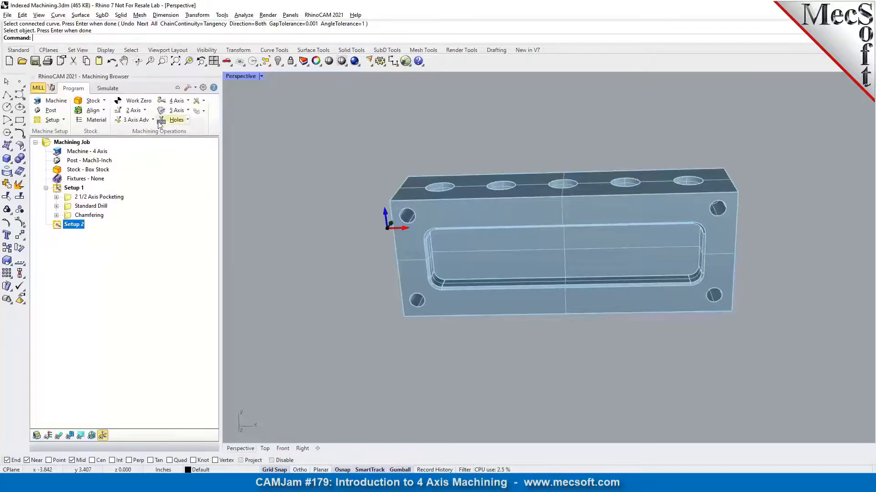
{"action": "scroll", "coordinate": [490, 176], "scroll_direction": "up", "scroll_amount": 2}
{"action": "scroll", "coordinate": [490, 176], "scroll_direction": "up", "scroll_amount": 3}
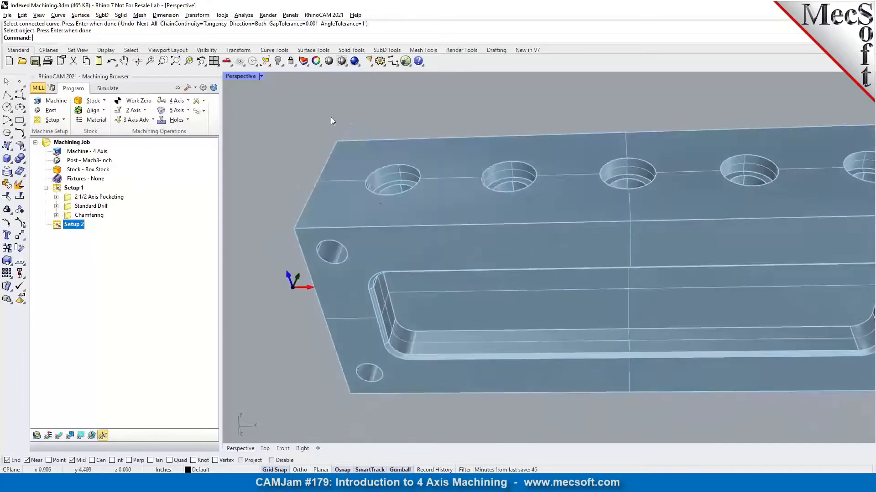
{"action": "left_click", "coordinate": [243, 15]}
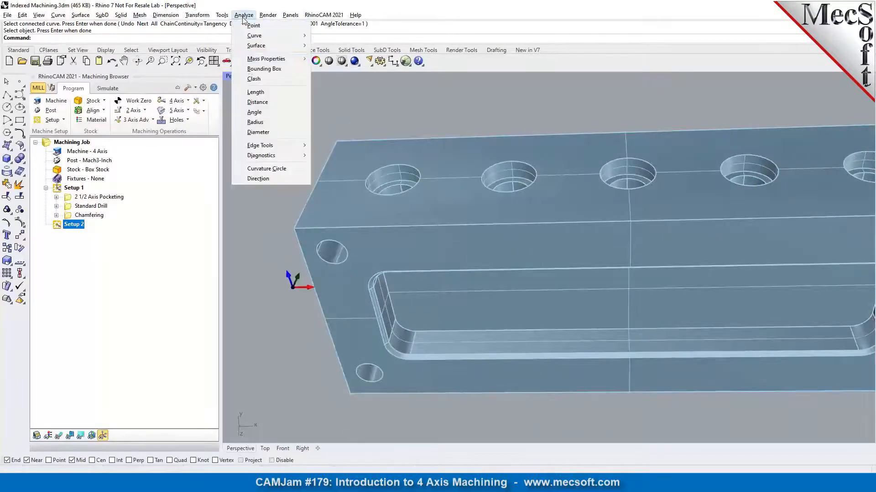
{"action": "left_click", "coordinate": [263, 132]}
{"action": "left_click", "coordinate": [383, 189]}
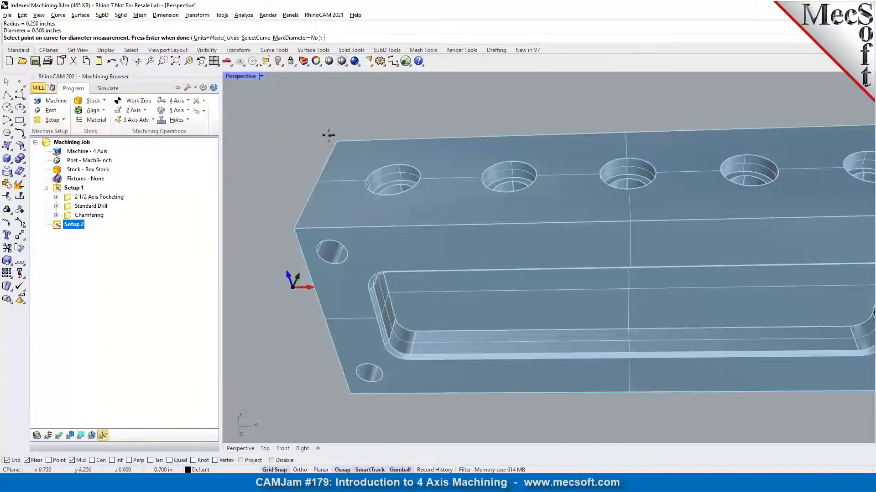
{"action": "key", "text": "Return"}
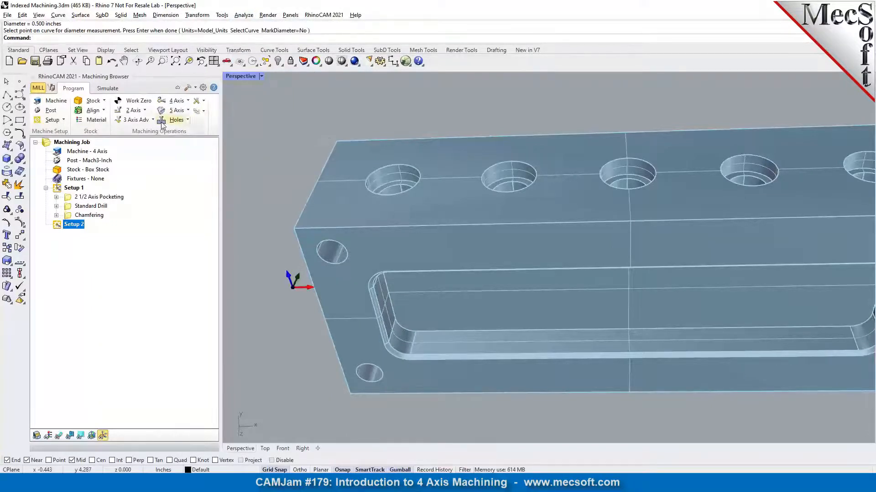
- Start a drilling operation in Setup 2 and select the holes on the block's flat face with the row of five holes
{"action": "left_click", "coordinate": [185, 120]}
{"action": "left_click", "coordinate": [172, 153]}
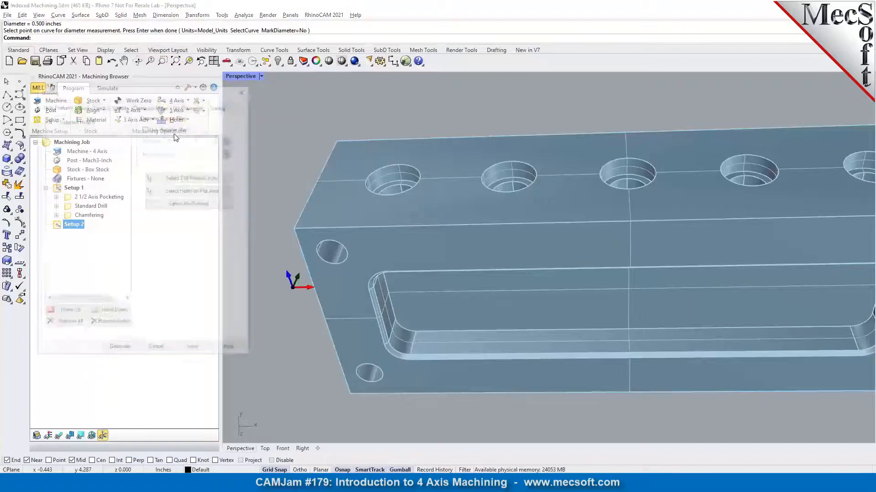
{"action": "left_click", "coordinate": [180, 191]}
{"action": "scroll", "coordinate": [327, 214], "scroll_direction": "down", "scroll_amount": 3}
{"action": "left_click", "coordinate": [423, 212]}
{"action": "key", "text": "Return"}
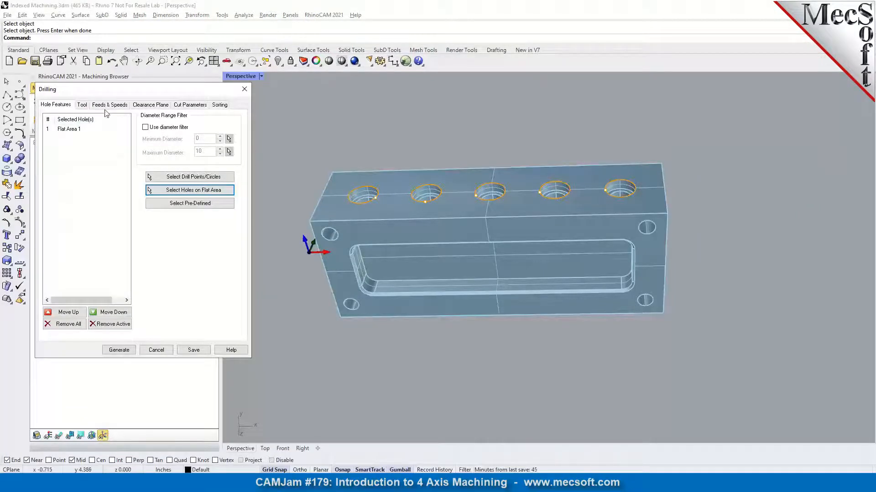
- Choose the DRILL-1/2 INCH tool for the drilling operation and check its feeds and speeds and clearance plane
{"action": "left_click", "coordinate": [82, 105]}
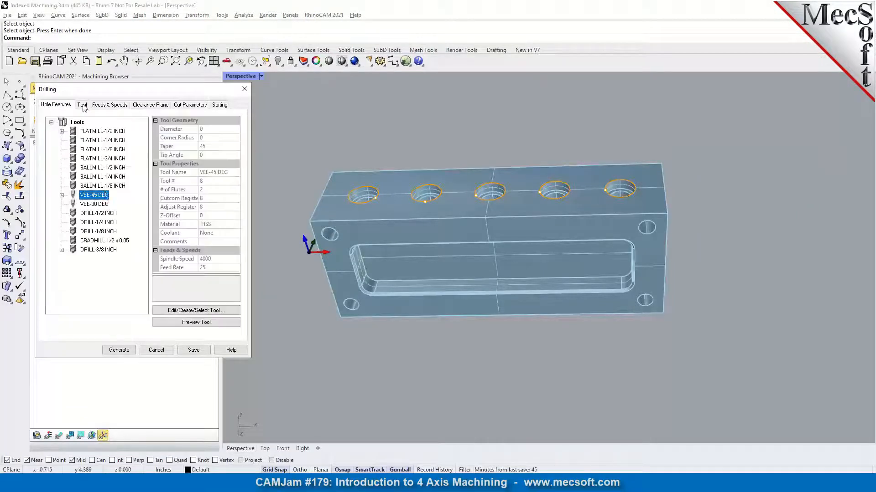
{"action": "left_click", "coordinate": [110, 214]}
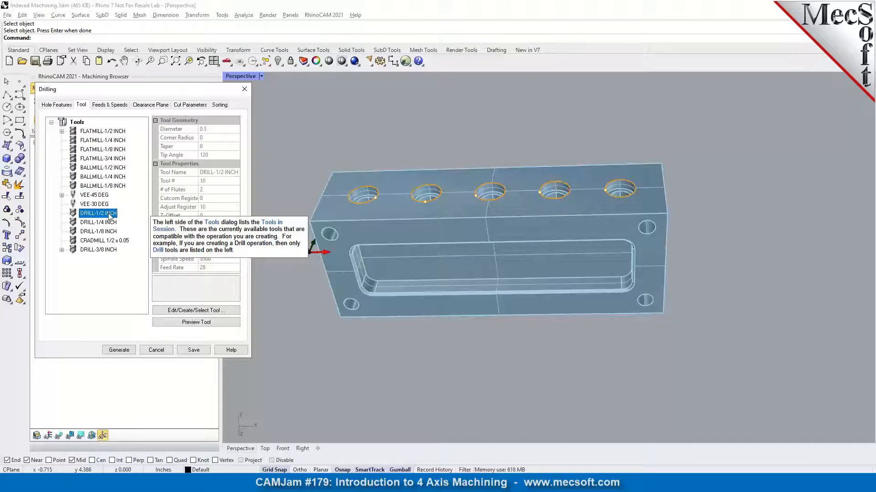
{"action": "left_click", "coordinate": [112, 105]}
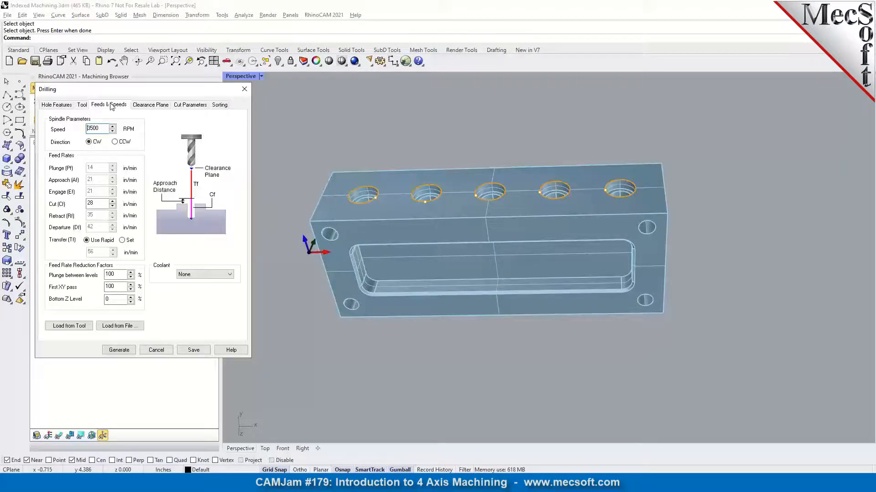
{"action": "left_click", "coordinate": [154, 106]}
{"action": "right_click_drag", "start_coordinate": [396, 247], "coordinate": [339, 222]}
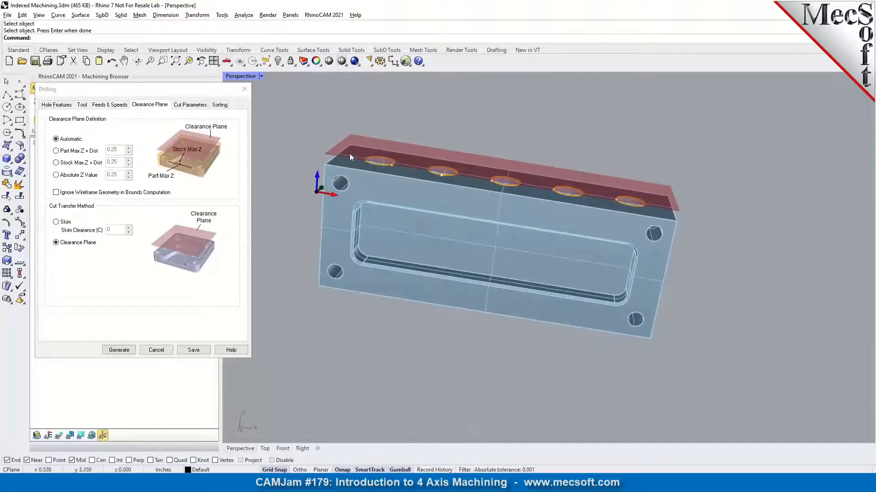
{"action": "right_click_drag", "start_coordinate": [368, 162], "coordinate": [413, 189]}
- Pick the block's vertical corner edge as the depth reference and set the drill depth to 3/2, giving 1.5
{"action": "left_click", "coordinate": [190, 105]}
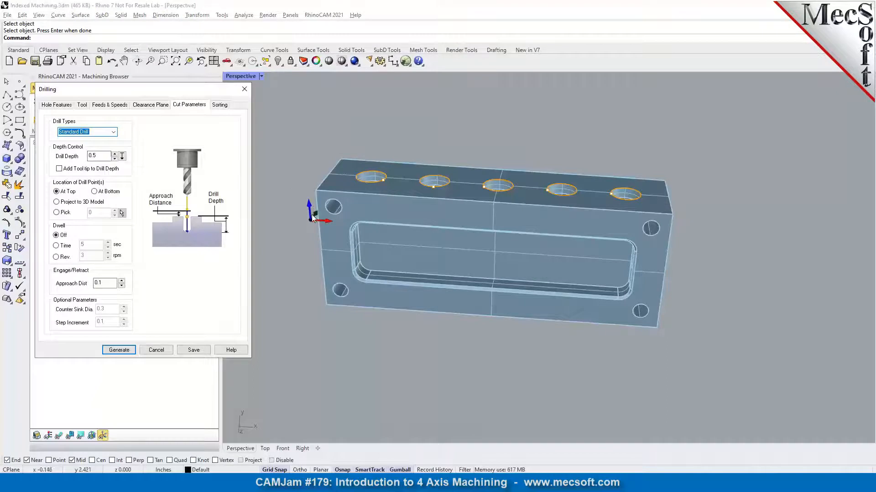
{"action": "left_click", "coordinate": [123, 157]}
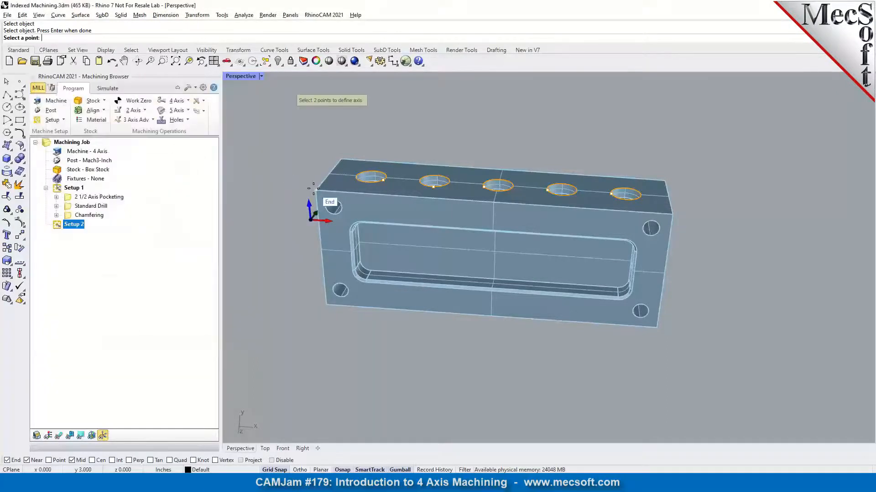
{"action": "left_click", "coordinate": [316, 190]}
{"action": "left_click", "coordinate": [320, 310]}
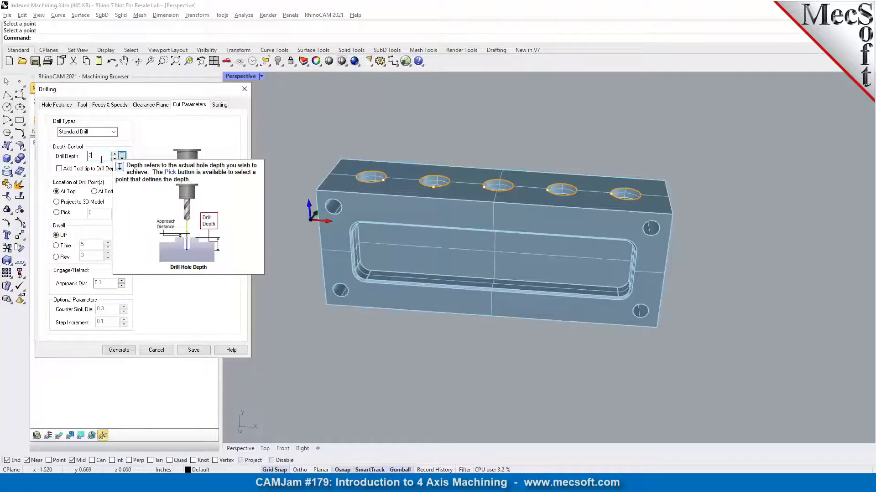
{"action": "type", "text": "2"}
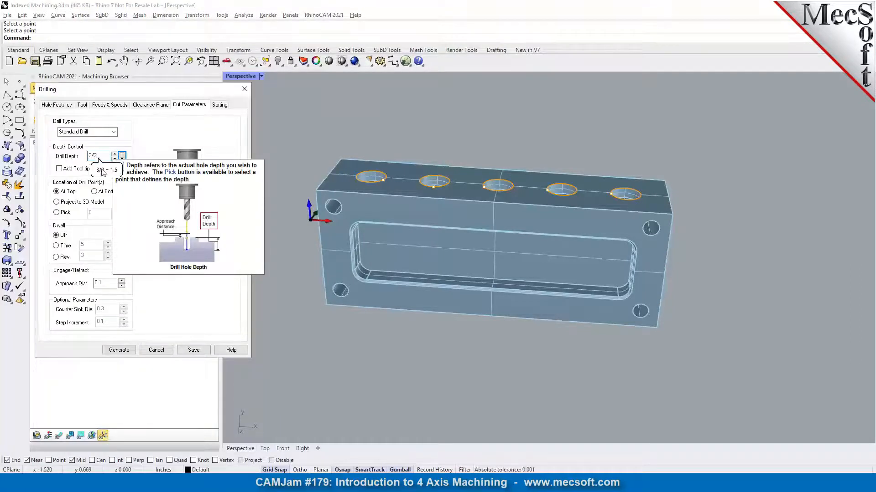
{"action": "key", "text": "Return"}
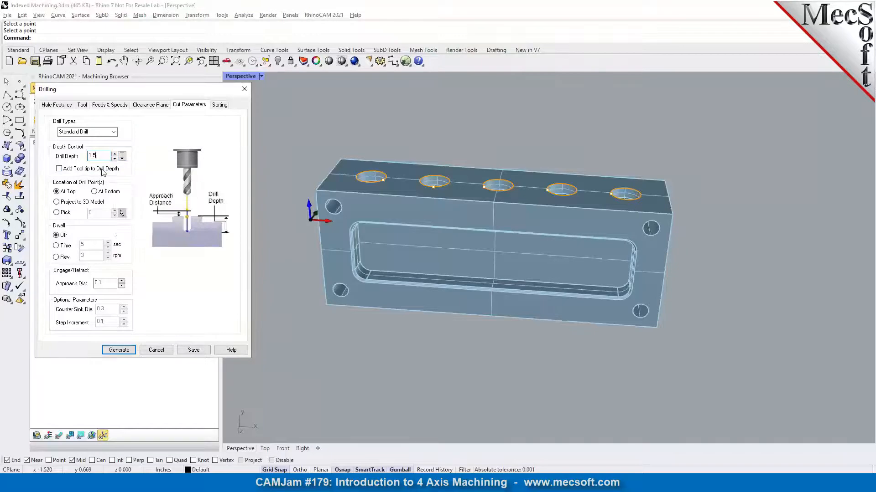
- Change the drill type to Deep Drill and set the step increment to 0.25
{"action": "left_click", "coordinate": [115, 132]}
{"action": "left_click", "coordinate": [111, 146]}
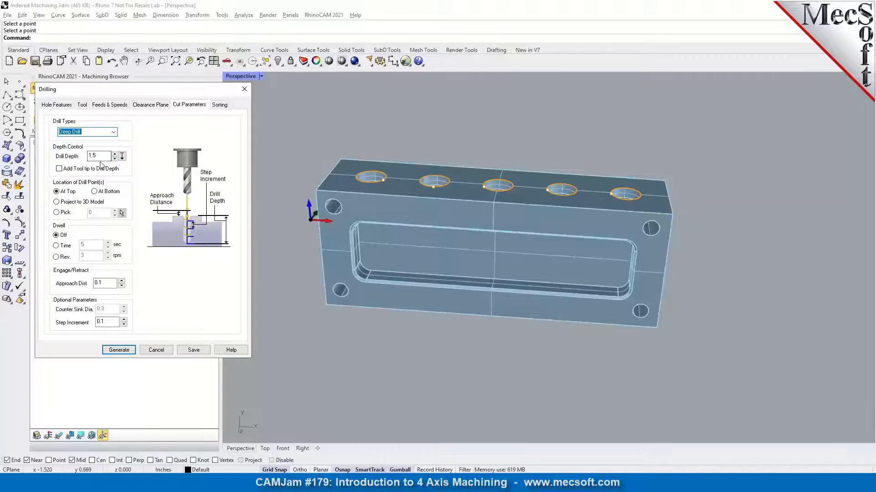
{"action": "left_click_drag", "start_coordinate": [111, 323], "coordinate": [43, 325]}
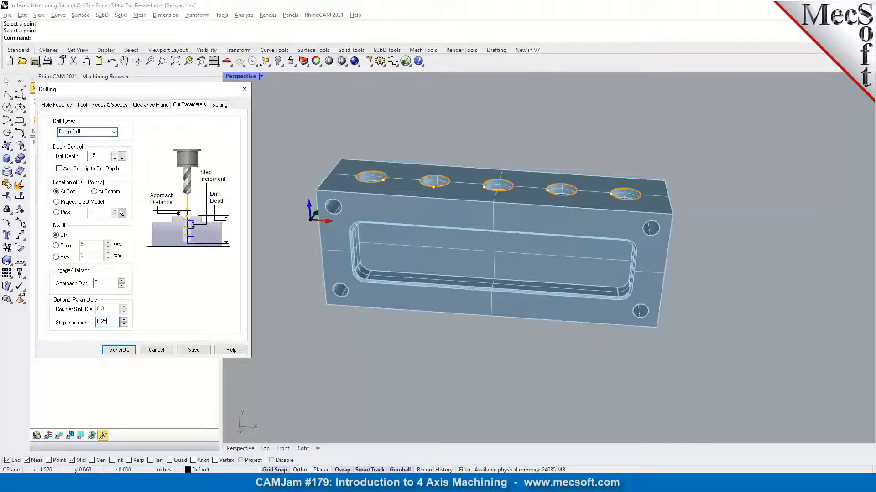
- Sort the deep drill holes by minimum distance starting from the lower left and generate the drilling toolpath
{"action": "left_click", "coordinate": [219, 105]}
{"action": "left_click", "coordinate": [108, 126]}
{"action": "left_click", "coordinate": [64, 165]}
{"action": "left_click", "coordinate": [115, 353]}
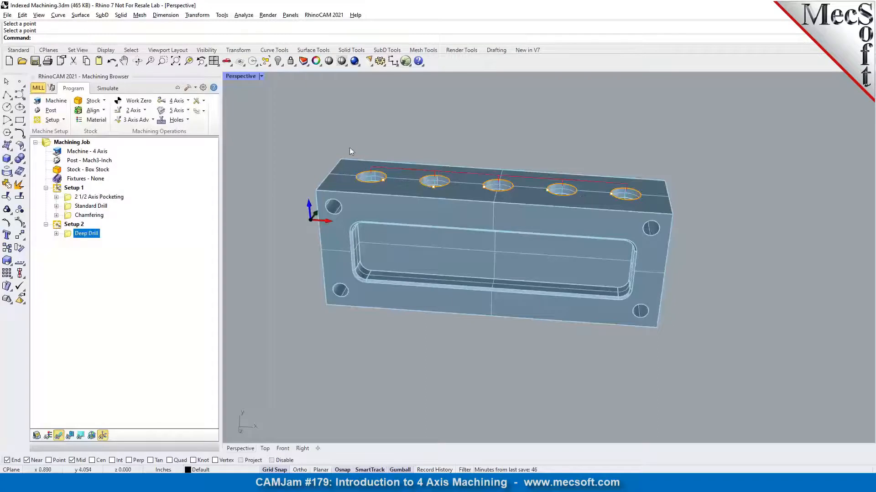
{"action": "scroll", "coordinate": [437, 179], "scroll_direction": "up", "scroll_amount": 5}
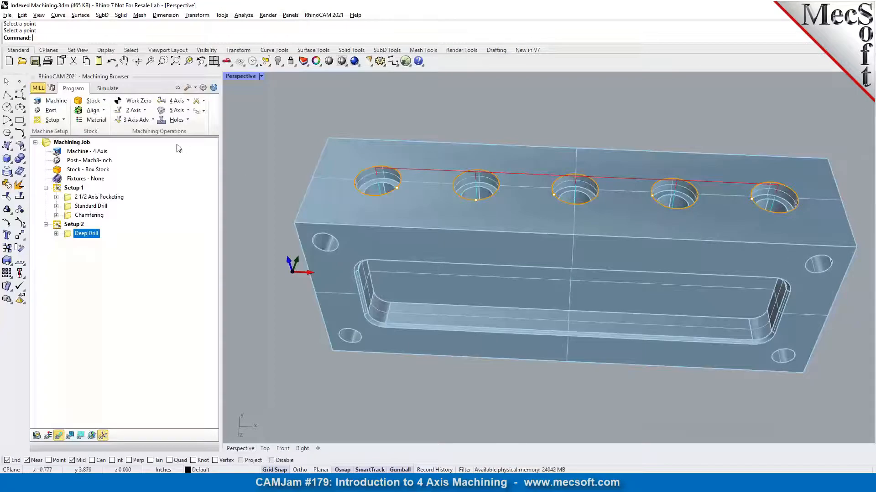
- Start a Hole Profiling operation on the flat face with the row of five holes, using the FLATMILL-1/2 INCH tool
{"action": "left_click", "coordinate": [142, 110]}
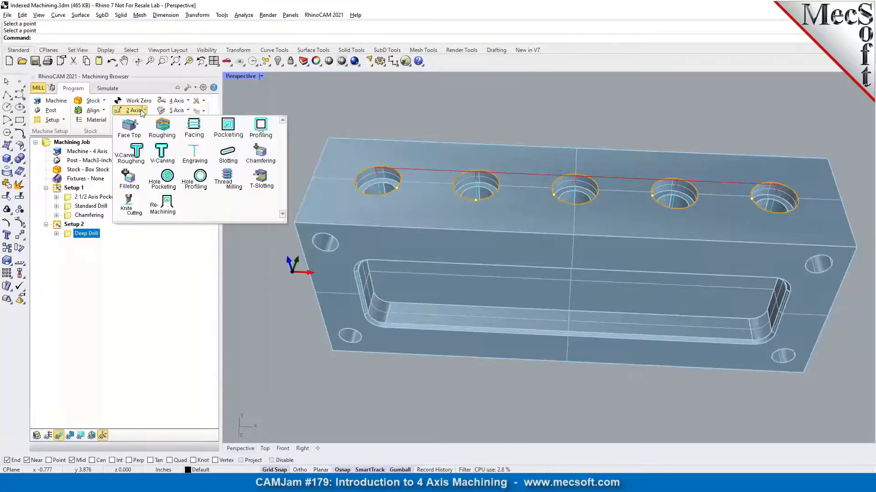
{"action": "left_click", "coordinate": [200, 177]}
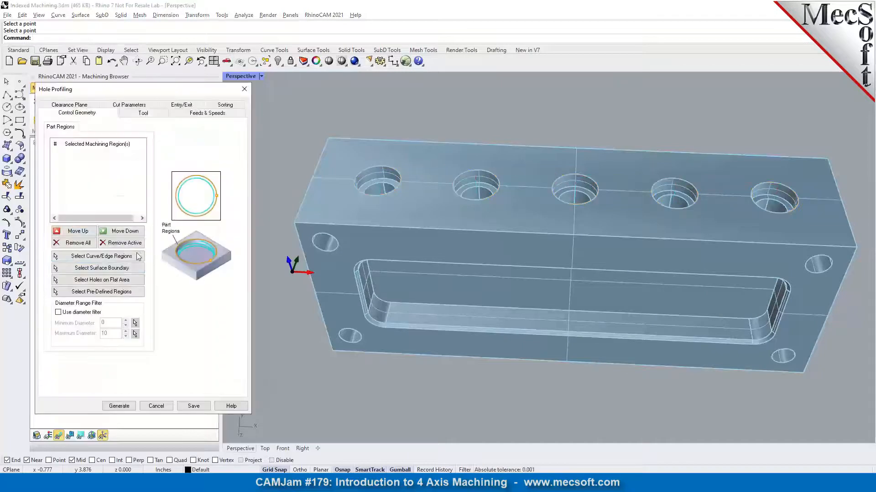
{"action": "left_click", "coordinate": [119, 280]}
{"action": "left_click", "coordinate": [318, 208]}
{"action": "key", "text": "Return"}
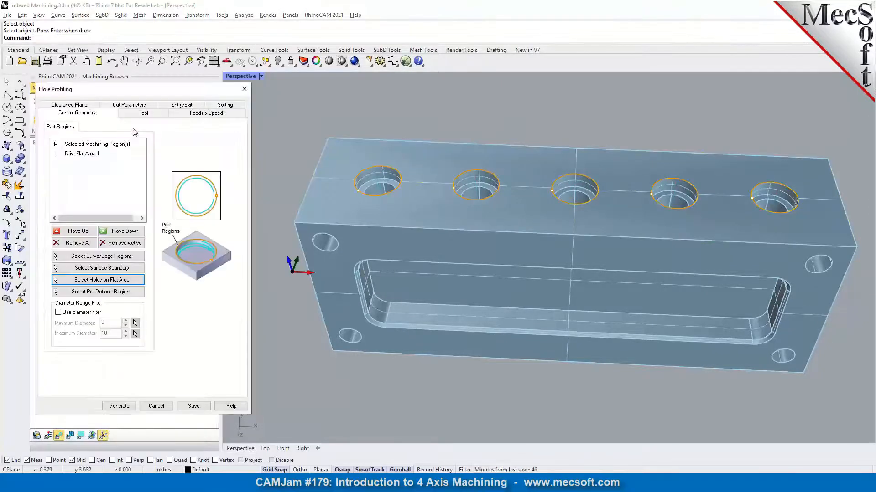
{"action": "left_click", "coordinate": [139, 114]}
{"action": "left_click", "coordinate": [103, 140]}
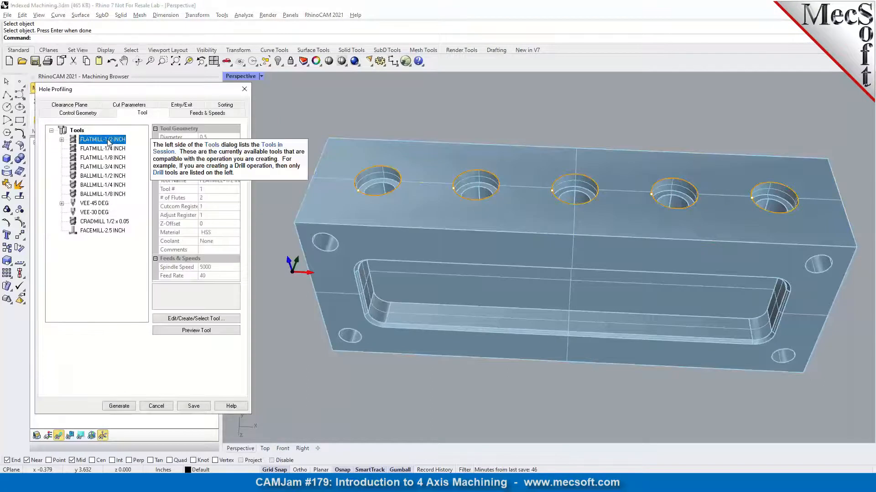
- Set the profiling hole depth to 0.25 by picking points at the top and bottom of the first counterbore
{"action": "left_click", "coordinate": [129, 104]}
{"action": "scroll", "coordinate": [370, 160], "scroll_direction": "up", "scroll_amount": 5}
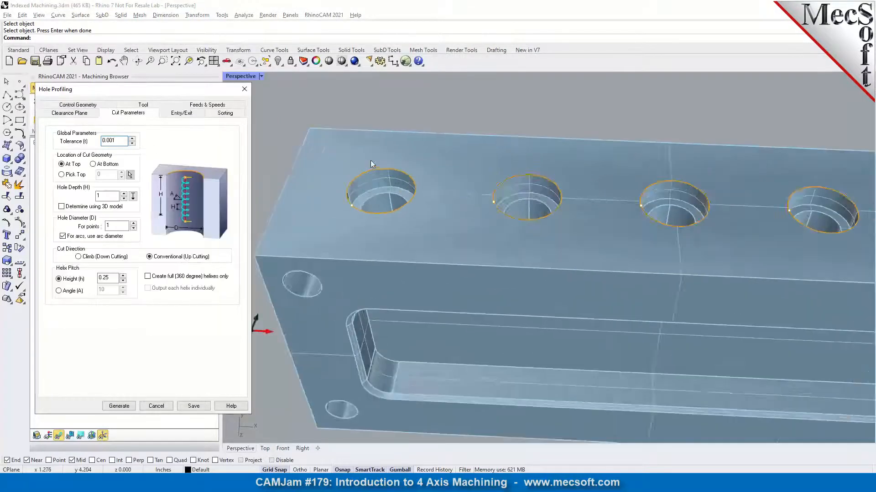
{"action": "left_click", "coordinate": [133, 196]}
{"action": "left_click", "coordinate": [336, 206]}
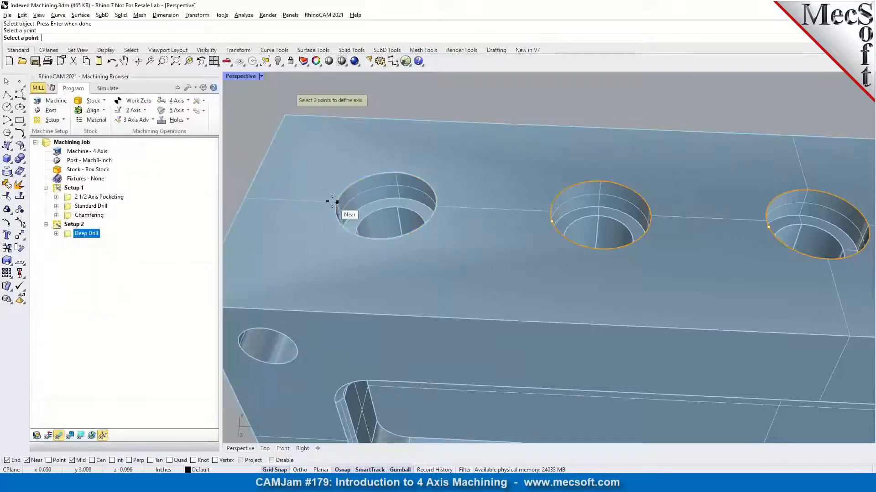
{"action": "left_click", "coordinate": [393, 207]}
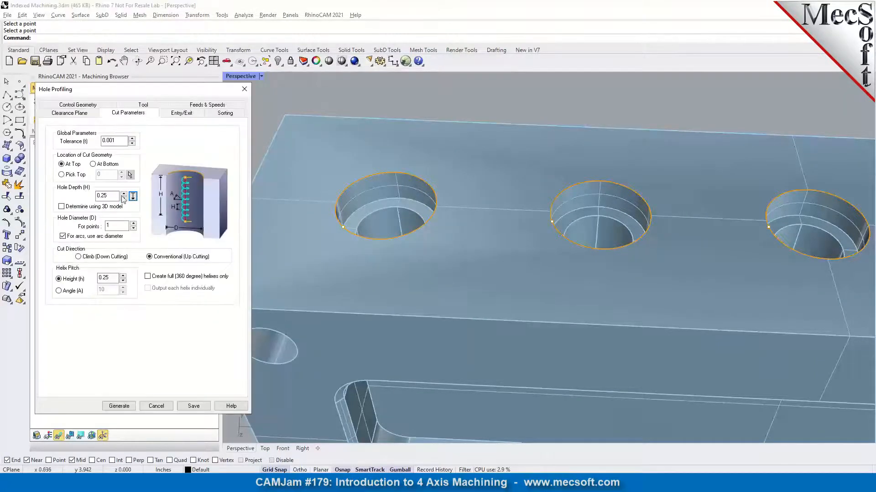
- Set the helix pitch height to 0.025, enable full 360-degree helixes output individually, and generate the toolpath
{"action": "mouse_move", "coordinate": [103, 279]}
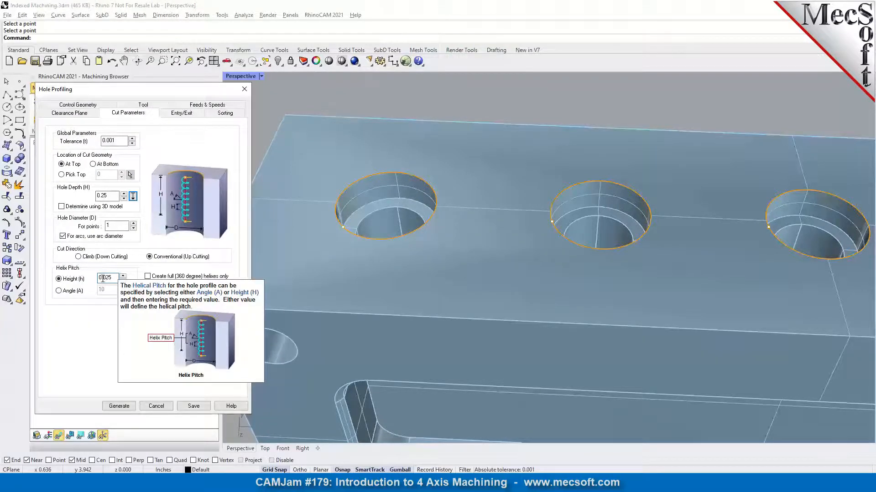
{"action": "left_click", "coordinate": [172, 276]}
{"action": "left_click", "coordinate": [169, 289]}
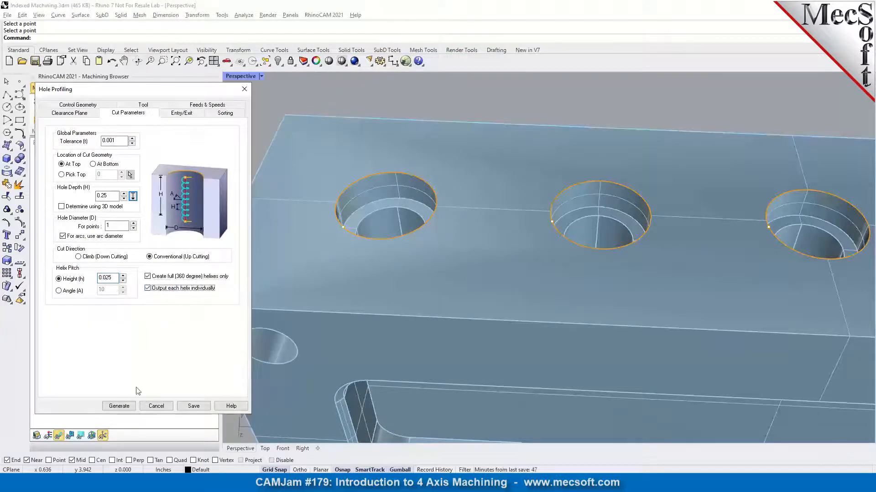
{"action": "left_click", "coordinate": [119, 406]}
- Simulate all machining operations in Setup 2 on the stock
{"action": "scroll", "coordinate": [305, 172], "scroll_direction": "down", "scroll_amount": 3}
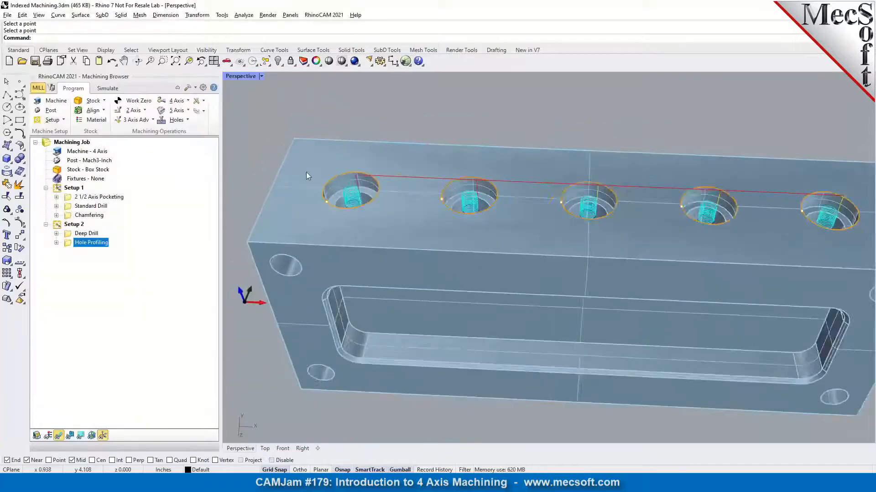
{"action": "scroll", "coordinate": [306, 171], "scroll_direction": "down", "scroll_amount": 2}
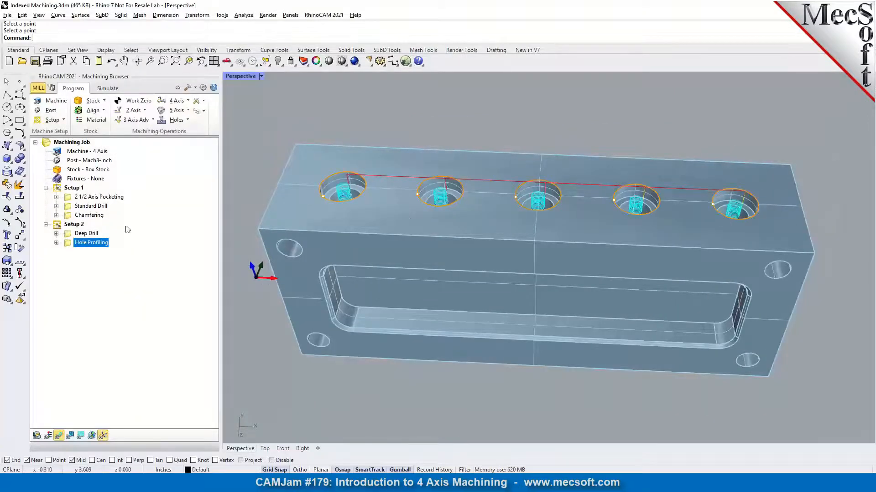
{"action": "mouse_move", "coordinate": [464, 218]}
{"action": "right_mouse_down"}
{"action": "mouse_move", "coordinate": [459, 200]}
{"action": "mouse_move", "coordinate": [458, 208]}
{"action": "right_mouse_up"}
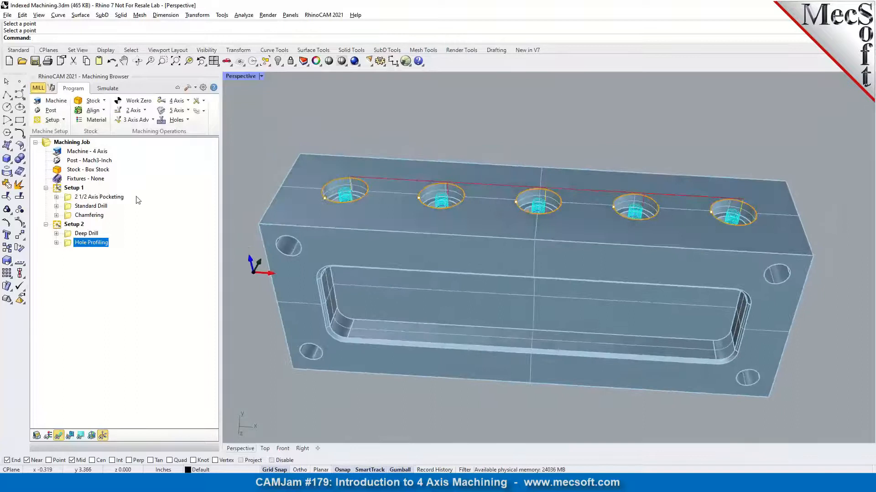
{"action": "left_click", "coordinate": [74, 224]}
{"action": "left_click", "coordinate": [107, 88]}
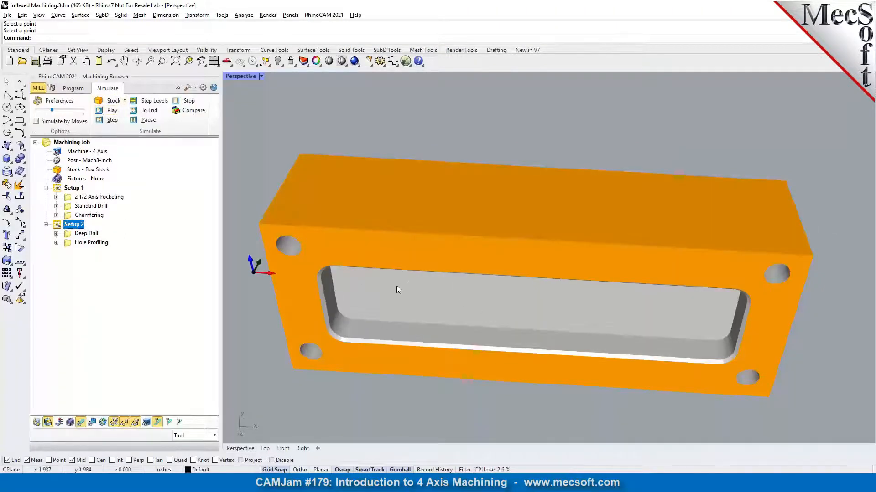
{"action": "left_click", "coordinate": [110, 114]}
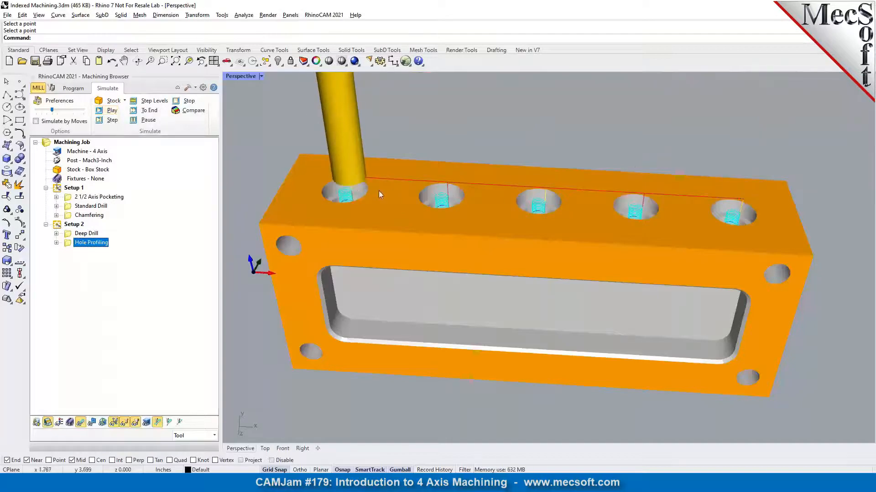
- Change the Hole Profiling sorting to Minimum Distance Sort with a Lower Left start point and regenerate it
{"action": "double_click", "coordinate": [69, 244]}
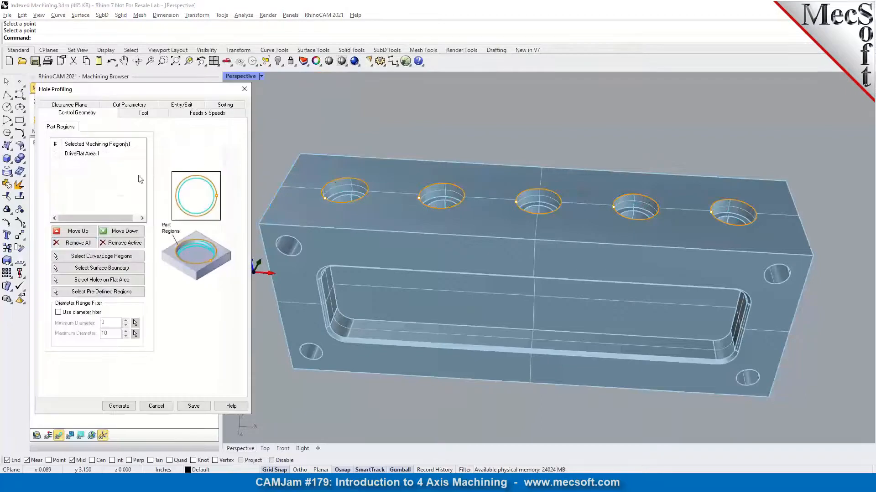
{"action": "left_click", "coordinate": [223, 112]}
{"action": "left_click", "coordinate": [128, 136]}
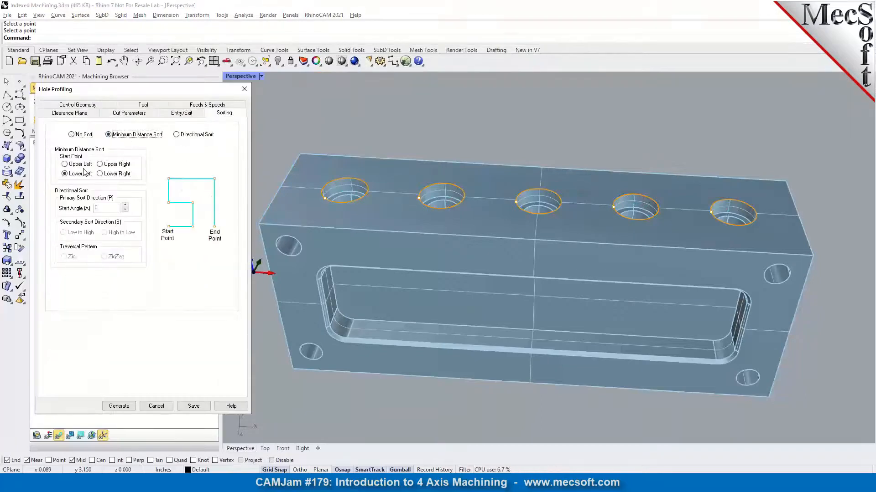
{"action": "left_click", "coordinate": [120, 406]}
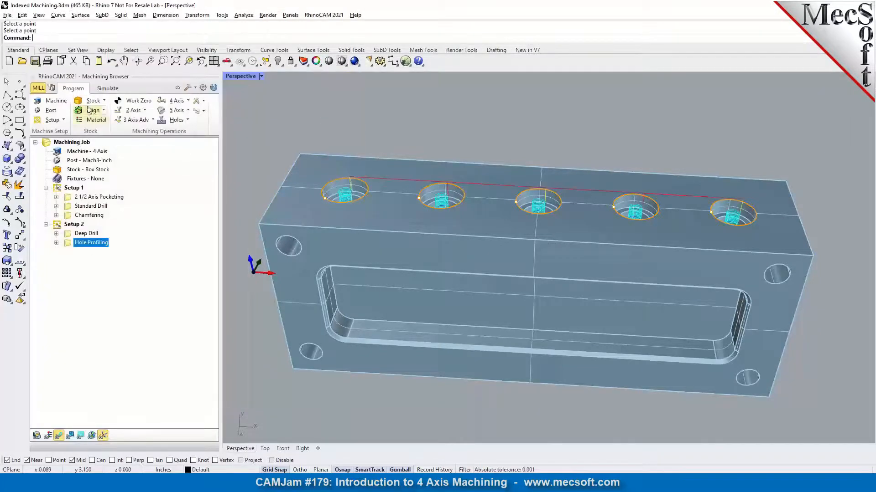
- Simulate the regenerated Hole Profiling operation and inspect the block from the opposite side
{"action": "left_click", "coordinate": [108, 88]}
{"action": "left_click", "coordinate": [110, 111]}
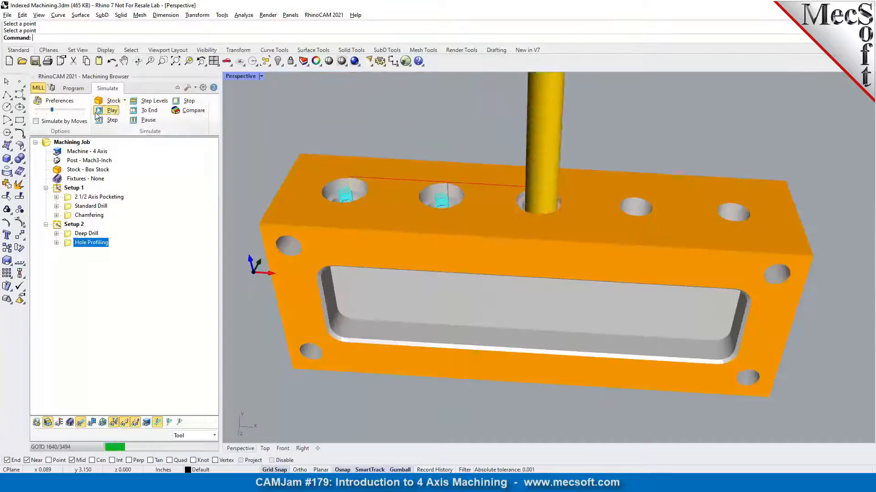
{"action": "right_click_drag", "start_coordinate": [351, 308], "coordinate": [321, 322]}
{"action": "scroll", "coordinate": [342, 189], "scroll_direction": "down", "scroll_amount": 3}
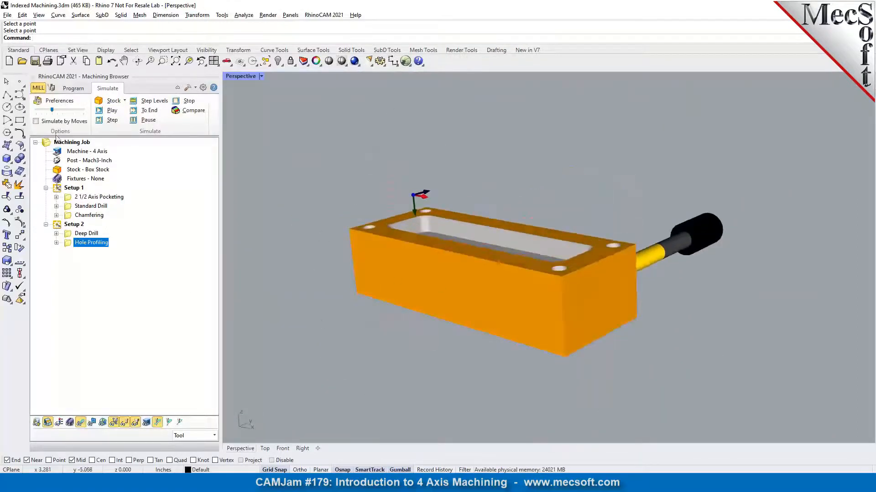
- Add a Rotate Table Setup with a table rotation angle of 180 degrees
{"action": "left_click", "coordinate": [73, 88]}
{"action": "left_click", "coordinate": [63, 120]}
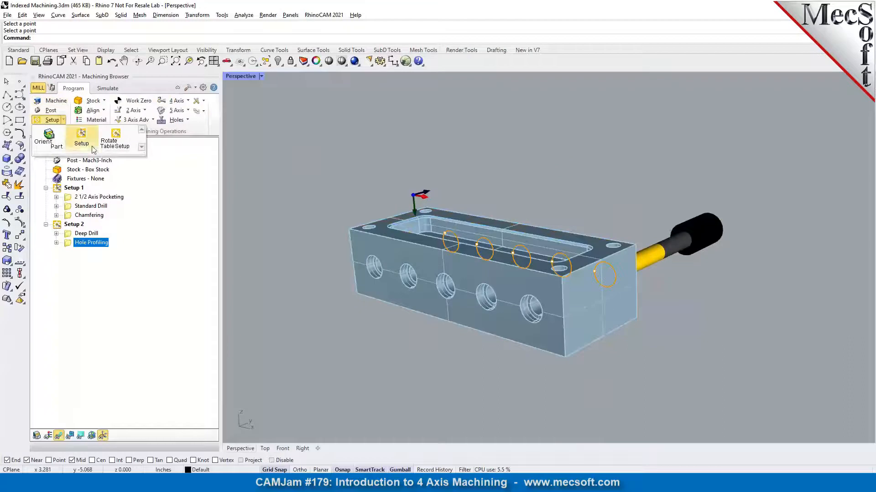
{"action": "left_click", "coordinate": [110, 141]}
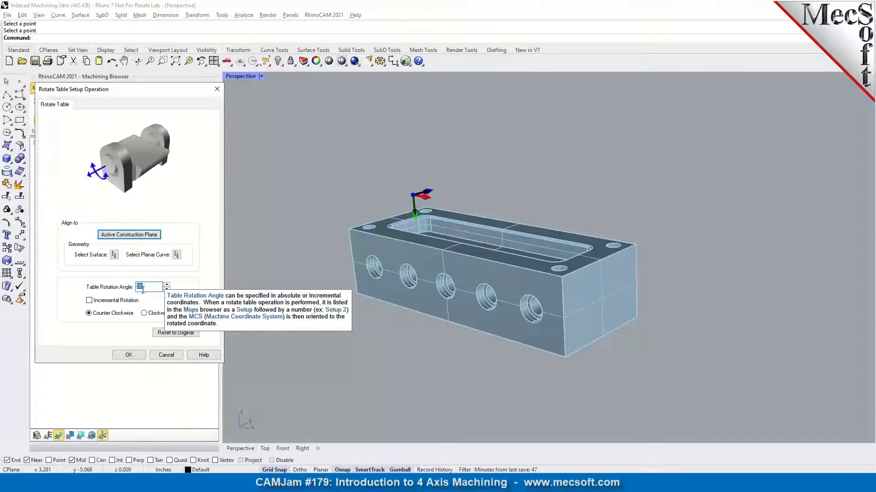
{"action": "type", "text": "180"}
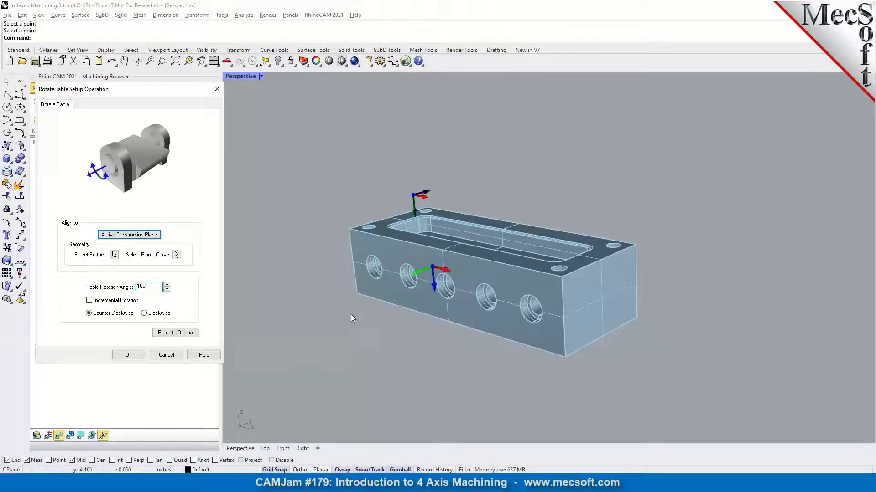
{"action": "left_click", "coordinate": [129, 355]}
- Copy the Standard Drill operation from Setup 1 into Setup 3
{"action": "right_click_drag", "start_coordinate": [399, 392], "coordinate": [509, 140]}
{"action": "scroll", "coordinate": [458, 154], "scroll_direction": "down", "scroll_amount": 2}
{"action": "scroll", "coordinate": [359, 166], "scroll_direction": "up", "scroll_amount": 5}
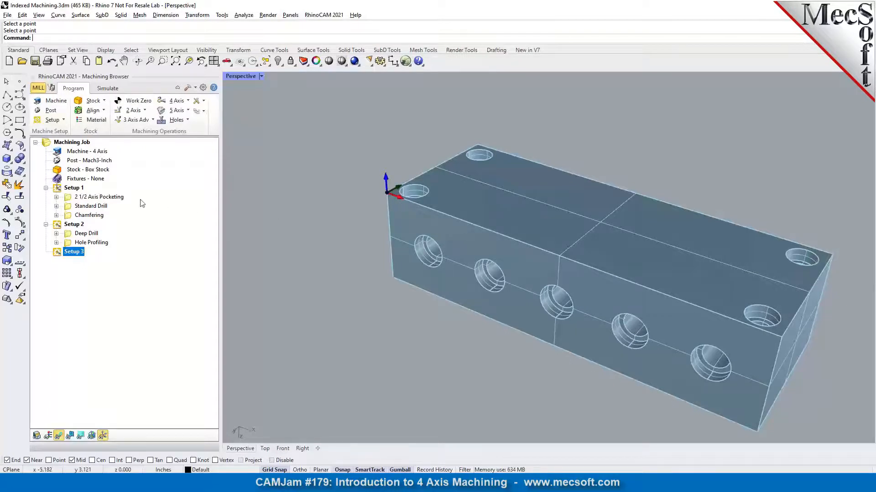
{"action": "scroll", "coordinate": [530, 194], "scroll_direction": "up", "scroll_amount": 1}
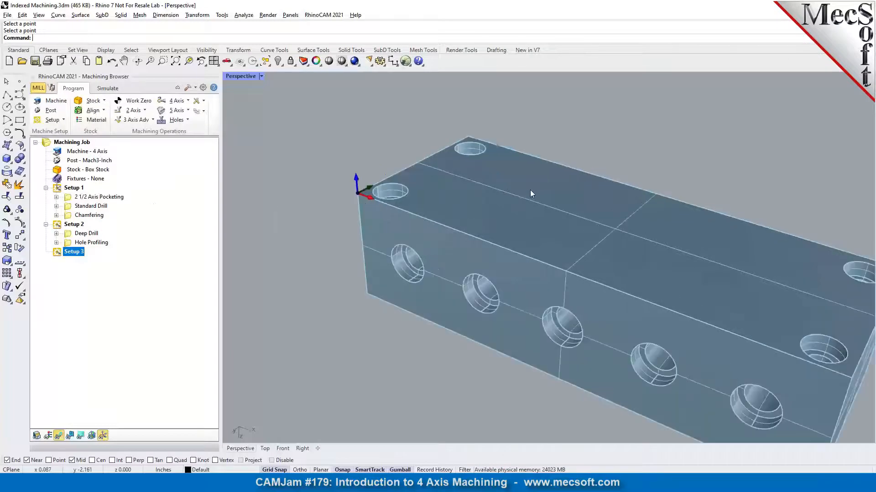
{"action": "left_click", "coordinate": [87, 207]}
{"action": "left_click", "coordinate": [69, 253]}
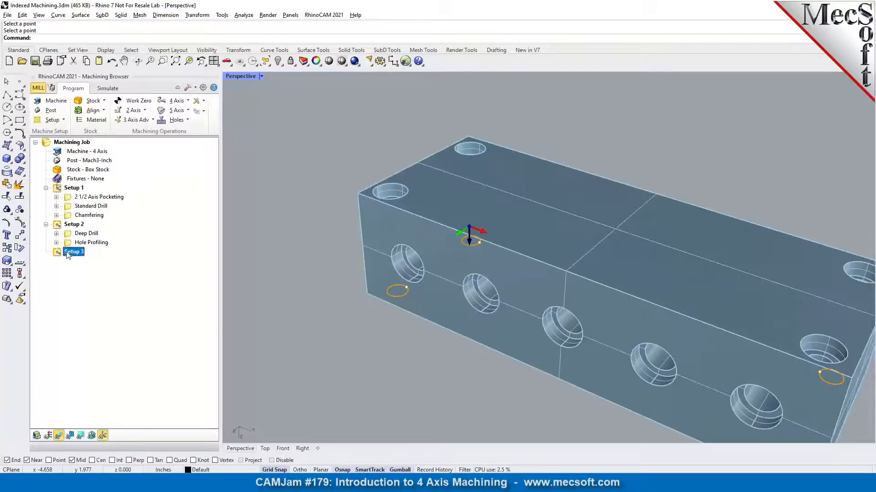
{"action": "left_click", "coordinate": [46, 251]}
- Replace the copied Standard Drill's hole features with the holes on the flat face with four corner holes, and generate it
{"action": "double_click", "coordinate": [76, 261]}
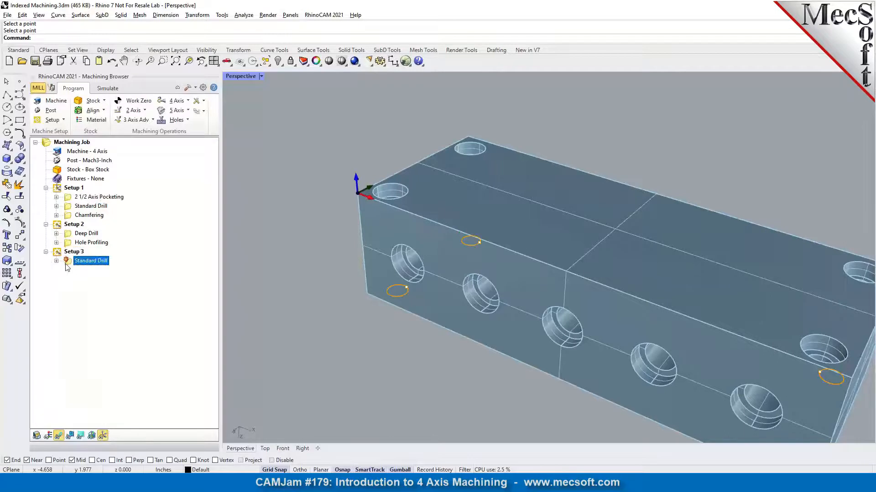
{"action": "left_click", "coordinate": [67, 324]}
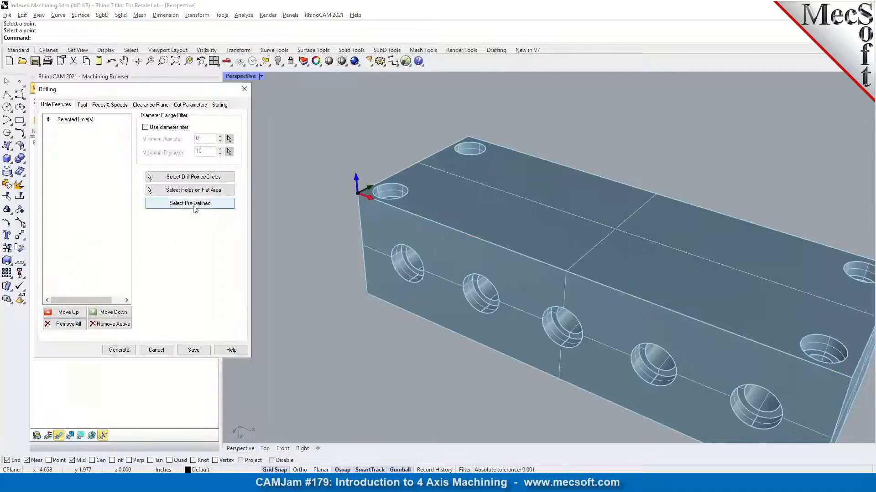
{"action": "left_click", "coordinate": [195, 191]}
{"action": "left_click", "coordinate": [479, 217]}
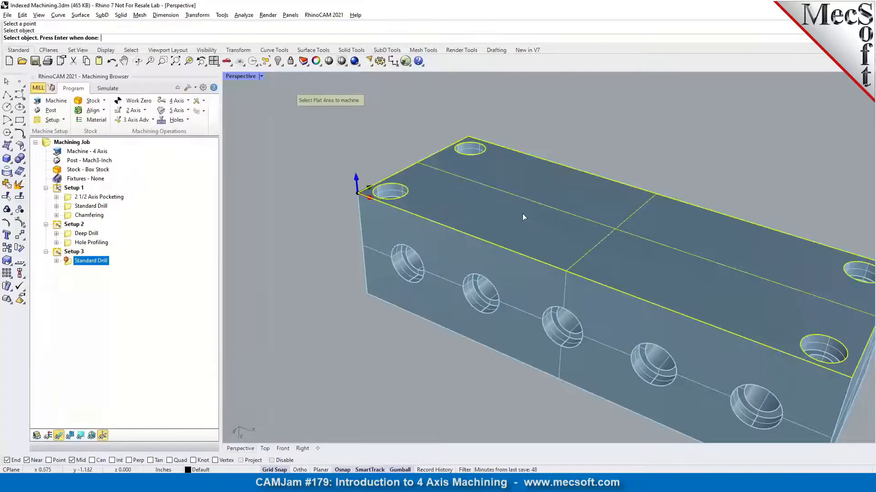
{"action": "right_click", "coordinate": [302, 236]}
{"action": "scroll", "coordinate": [403, 177], "scroll_direction": "up", "scroll_amount": 4}
{"action": "right_click_drag", "start_coordinate": [401, 183], "coordinate": [214, 118]}
{"action": "left_click", "coordinate": [118, 351]}
- Copy the Hole Profiling operation from Setup 2 into Setup 3 after the Standard Drill
{"action": "scroll", "coordinate": [288, 245], "scroll_direction": "down", "scroll_amount": 5}
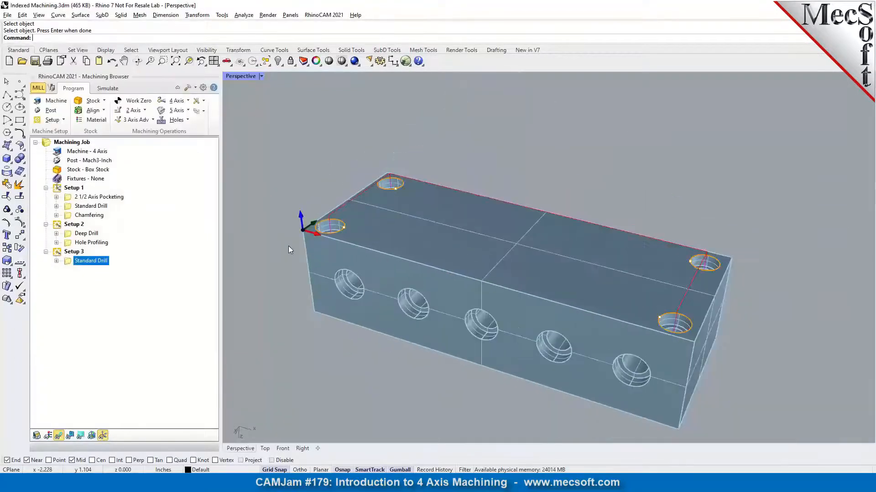
{"action": "left_click", "coordinate": [89, 242]}
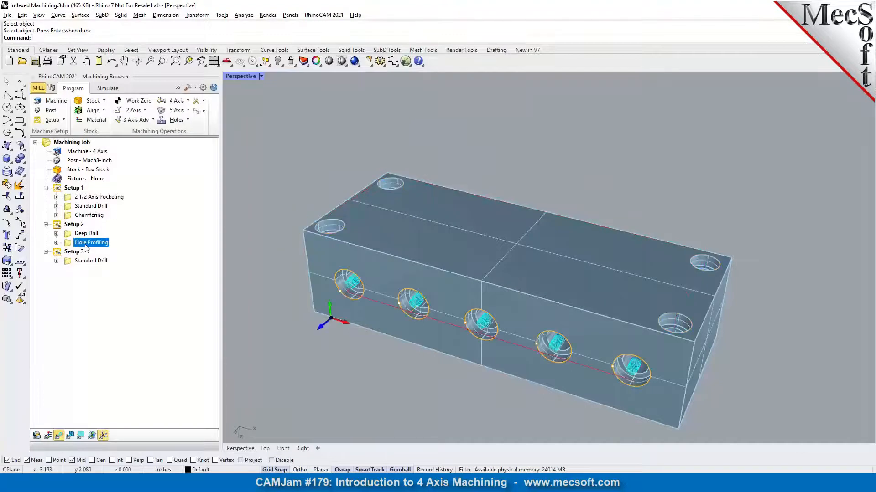
{"action": "left_click", "coordinate": [84, 264]}
{"action": "key", "text": "ctrl+v"}
{"action": "left_click", "coordinate": [69, 271]}
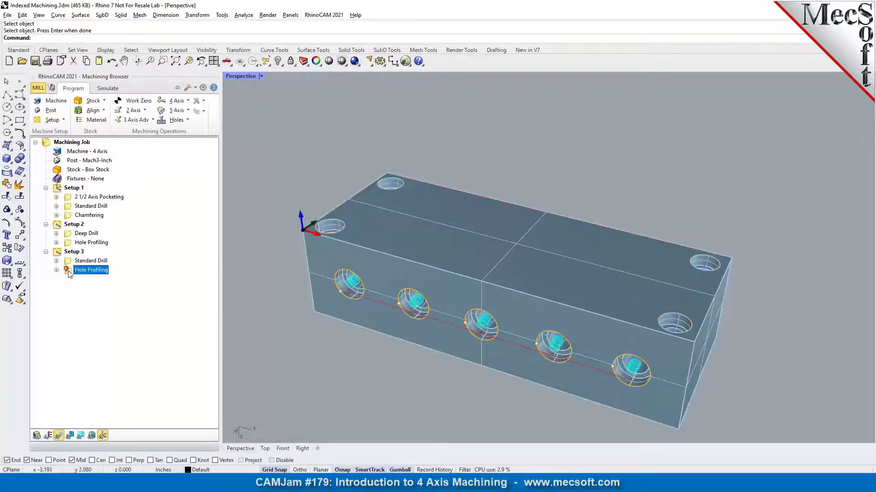
- Replace the regions of Setup 3's Hole Profiling with the holes on the flat face with four corner holes, and generate it
{"action": "double_click", "coordinate": [68, 273]}
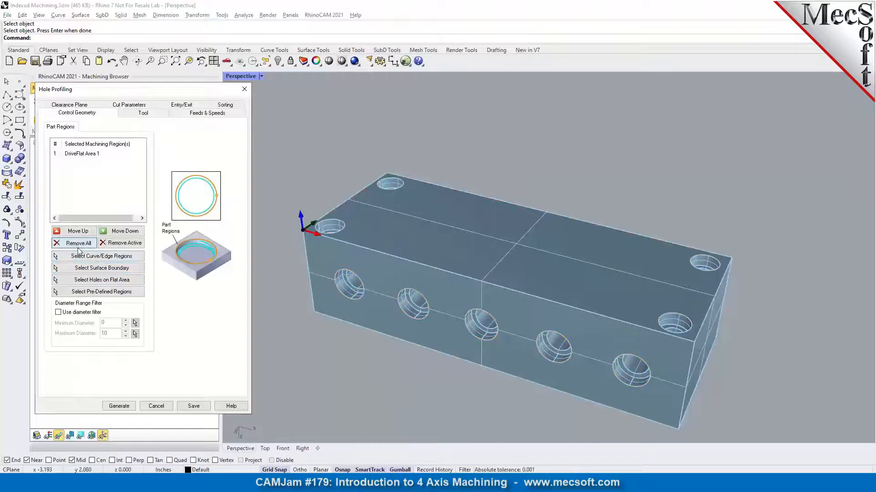
{"action": "left_click", "coordinate": [86, 279]}
{"action": "left_click", "coordinate": [373, 241]}
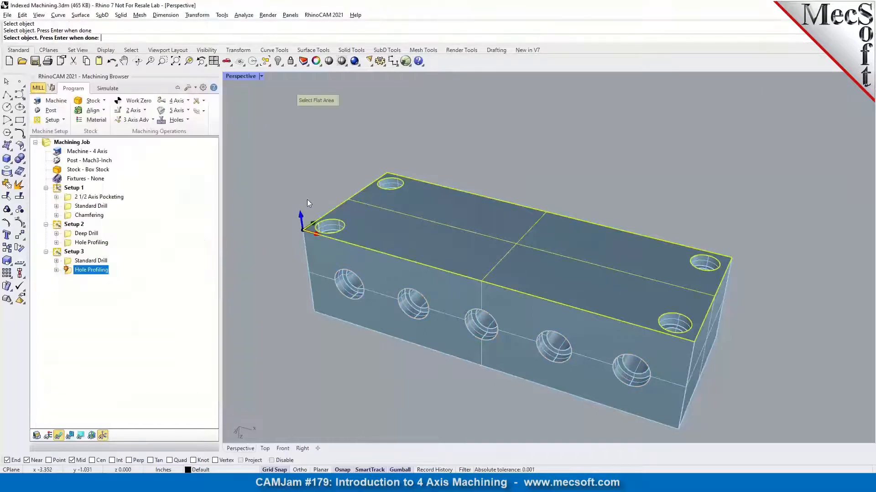
{"action": "key", "text": "Return"}
{"action": "left_click", "coordinate": [153, 115]}
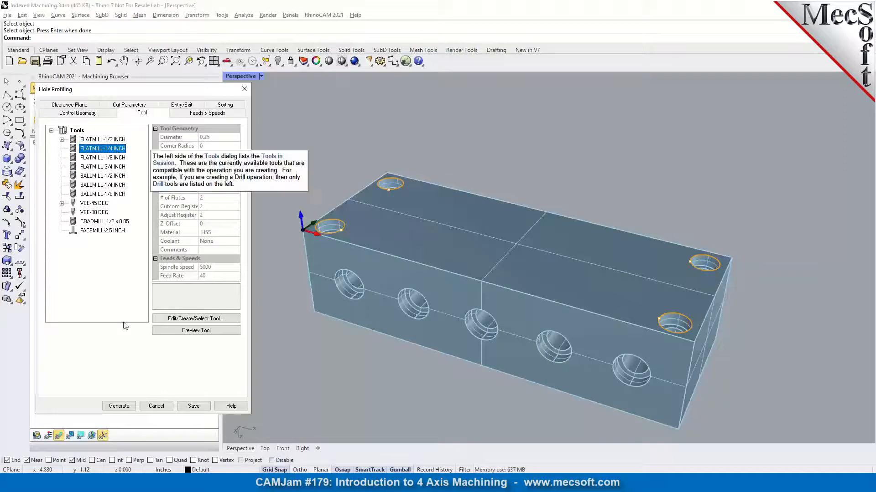
{"action": "left_click", "coordinate": [121, 406]}
- Copy Setup 2 with its Deep Drill and Hole Profiling operations and paste it after Setup 3
{"action": "mouse_move", "coordinate": [494, 244]}
{"action": "right_mouse_down"}
{"action": "mouse_move", "coordinate": [488, 319]}
{"action": "mouse_move", "coordinate": [469, 250]}
{"action": "mouse_move", "coordinate": [488, 247]}
{"action": "right_mouse_up"}
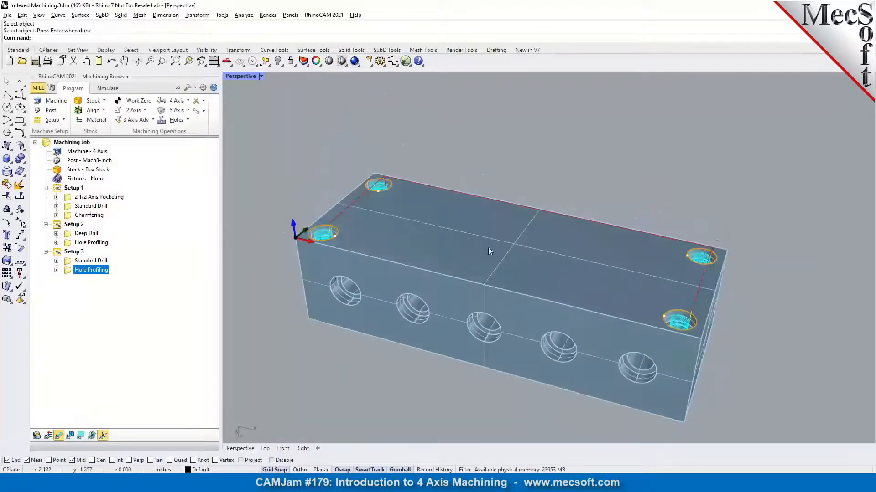
{"action": "right_click_drag", "start_coordinate": [430, 208], "coordinate": [370, 315]}
{"action": "right_click_drag", "start_coordinate": [379, 345], "coordinate": [583, 324]}
{"action": "scroll", "coordinate": [380, 235], "scroll_direction": "down", "scroll_amount": 5}
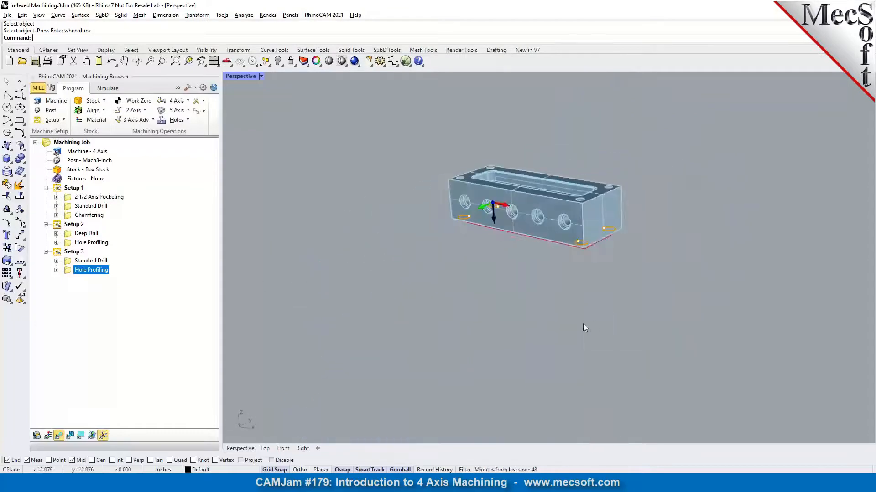
{"action": "scroll", "coordinate": [561, 226], "scroll_direction": "up", "scroll_amount": 2}
{"action": "left_click", "coordinate": [67, 227]}
{"action": "right_click", "coordinate": [67, 226]}
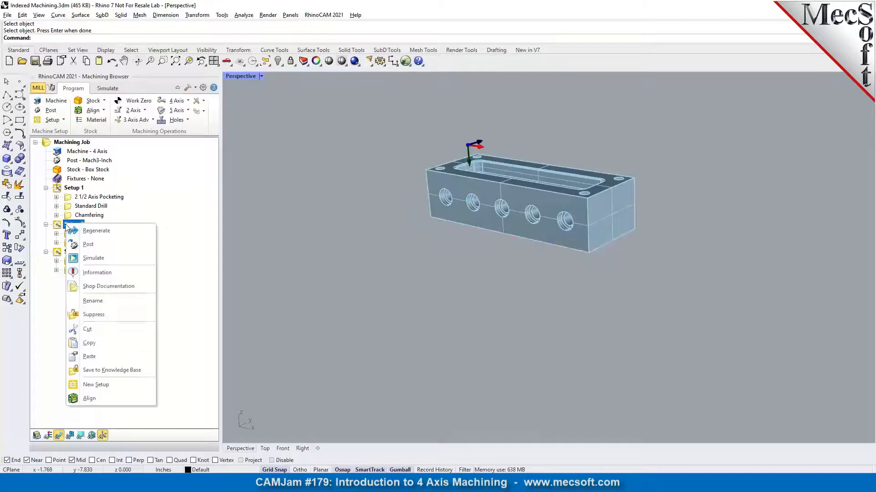
{"action": "left_click", "coordinate": [89, 343]}
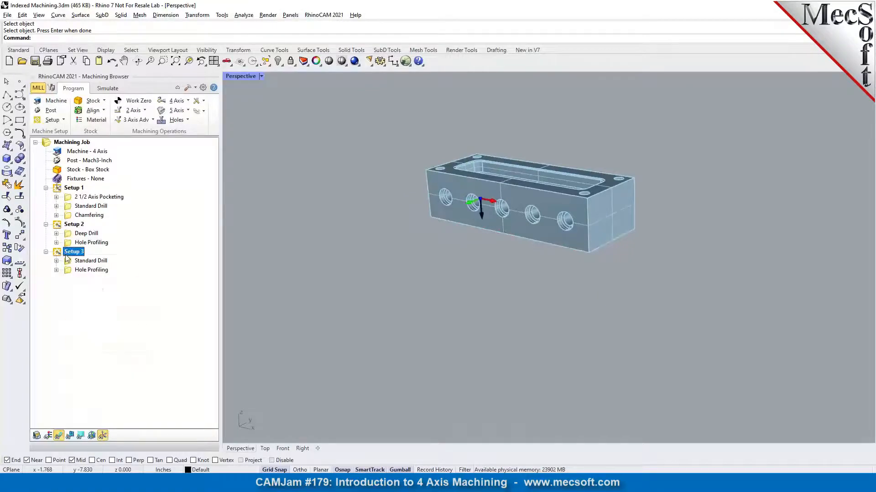
{"action": "right_click", "coordinate": [68, 253]}
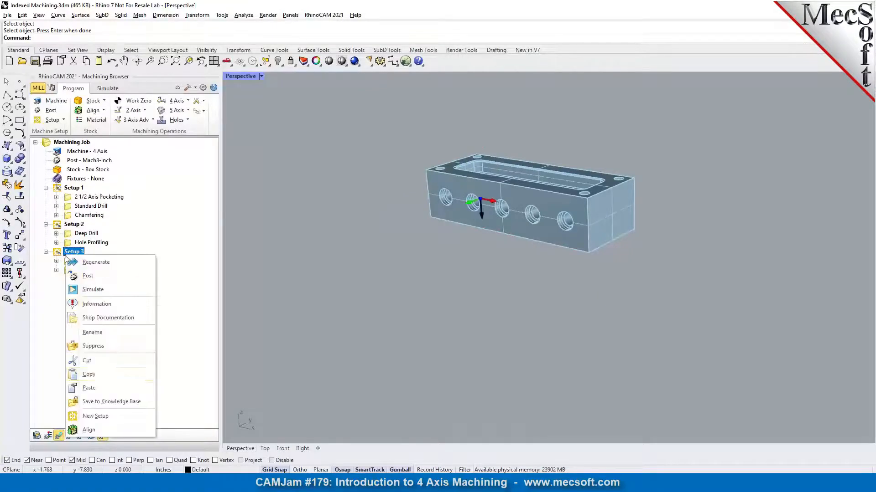
{"action": "left_click", "coordinate": [96, 389]}
- Set the table rotation angle of the pasted Setup 4 to 270 degrees
{"action": "double_click", "coordinate": [57, 279]}
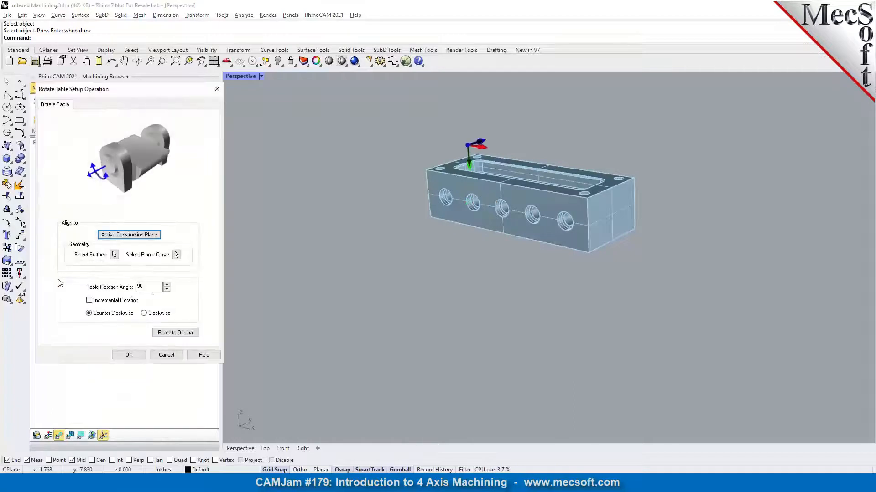
{"action": "type", "text": "270"}
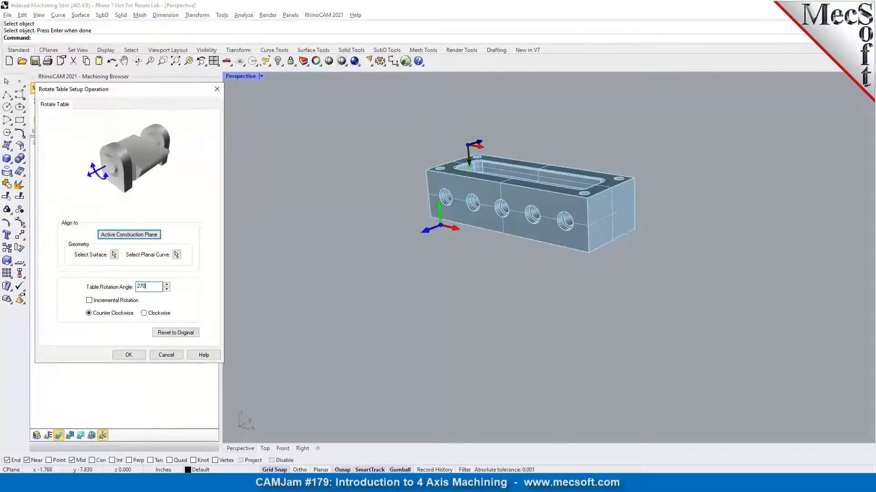
{"action": "left_click", "coordinate": [129, 354]}
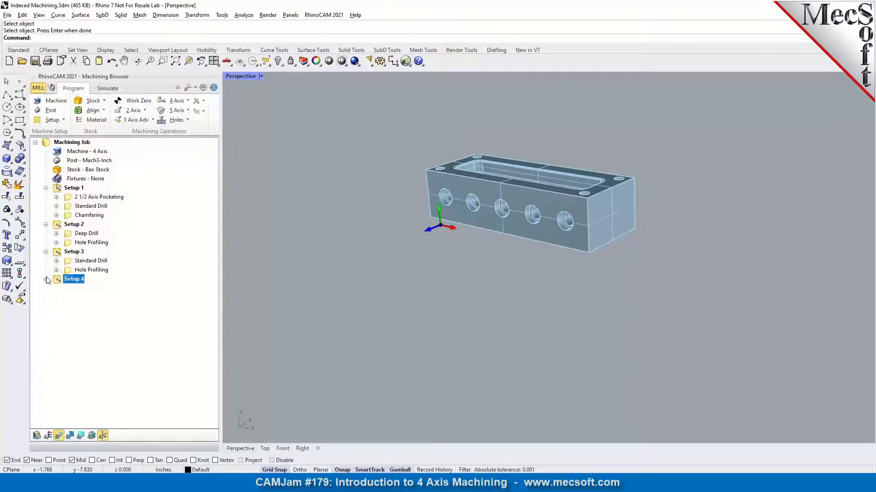
- Replace the hole features of Setup 4's Deep Drill with the five holes on the opposite side face, and generate it
{"action": "left_click", "coordinate": [69, 289]}
{"action": "double_click", "coordinate": [69, 289]}
{"action": "left_click", "coordinate": [68, 324]}
{"action": "left_click", "coordinate": [202, 191]}
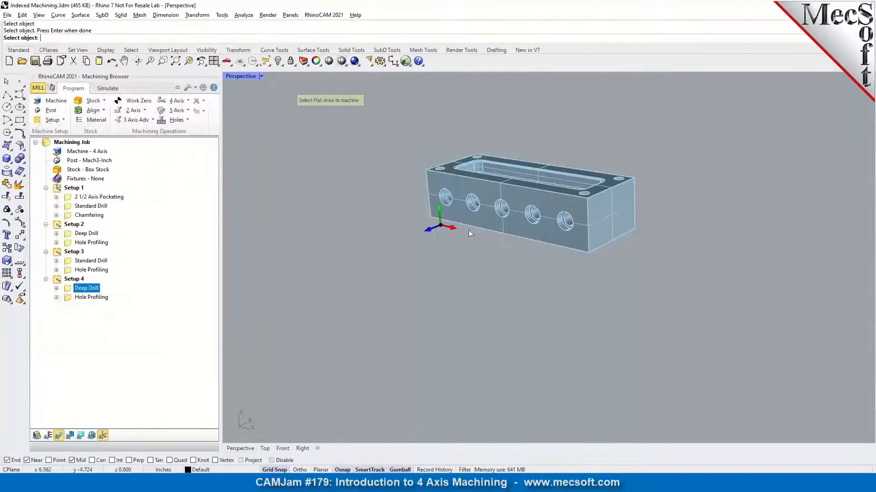
{"action": "key", "text": "Return"}
{"action": "left_click", "coordinate": [120, 352]}
- Replace the regions of Setup 4's Hole Profiling with the five holes on the same side face, and generate it
{"action": "double_click", "coordinate": [69, 297]}
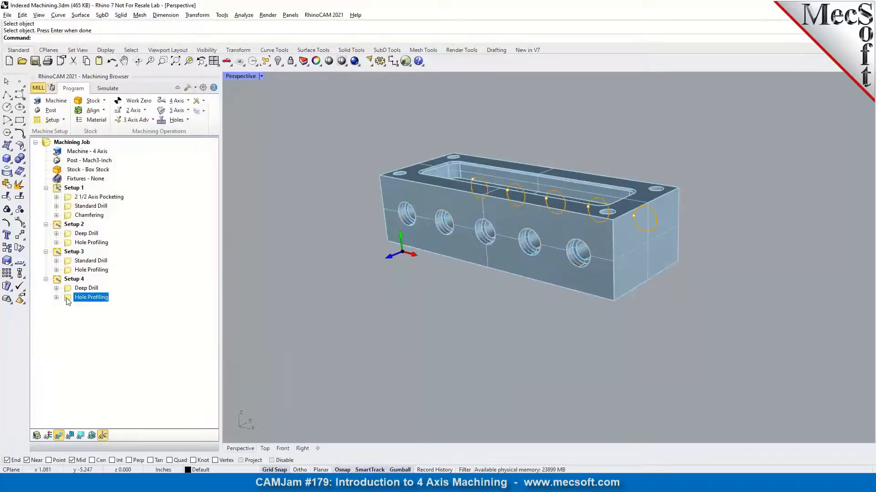
{"action": "left_click", "coordinate": [76, 245]}
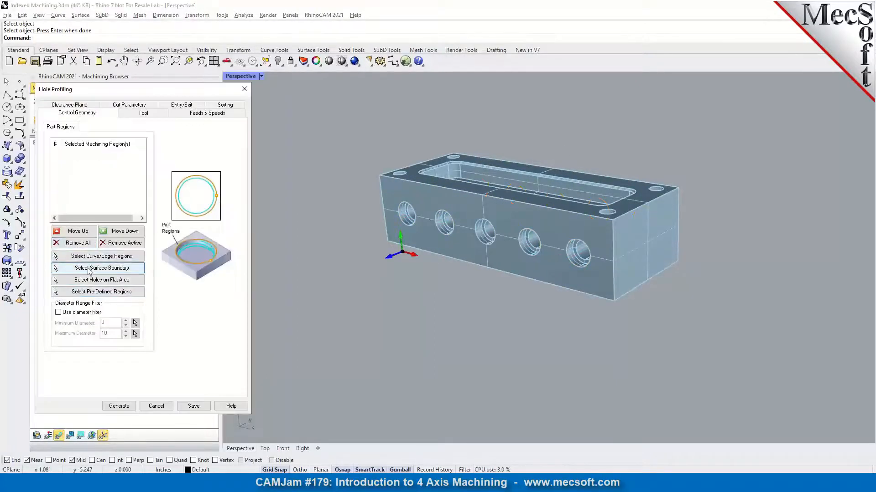
{"action": "left_click", "coordinate": [102, 280]}
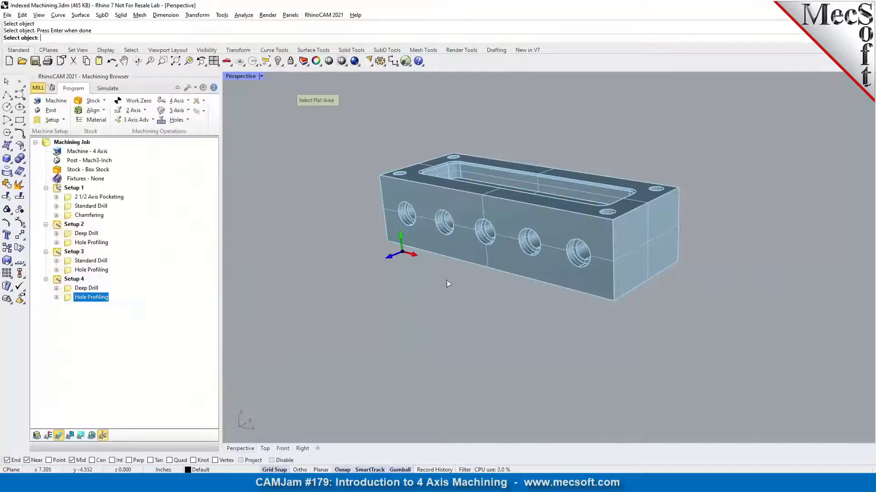
{"action": "left_click", "coordinate": [455, 253]}
{"action": "key", "text": "Return"}
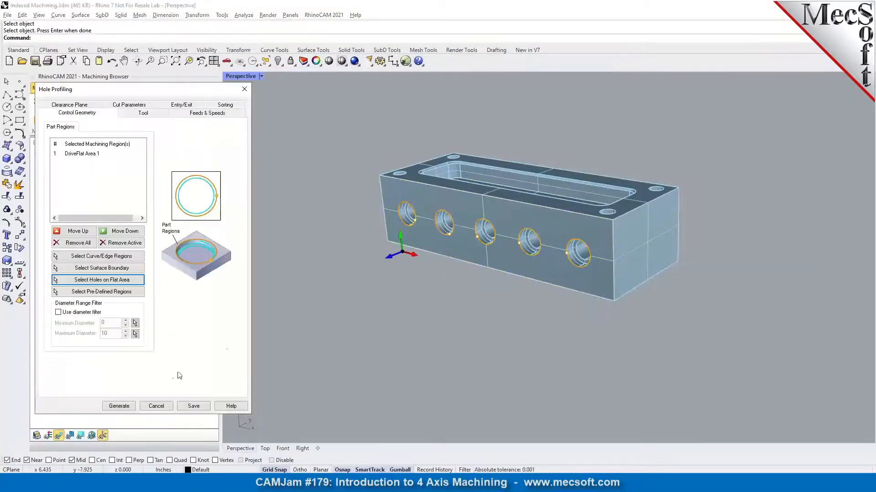
{"action": "left_click", "coordinate": [120, 406]}
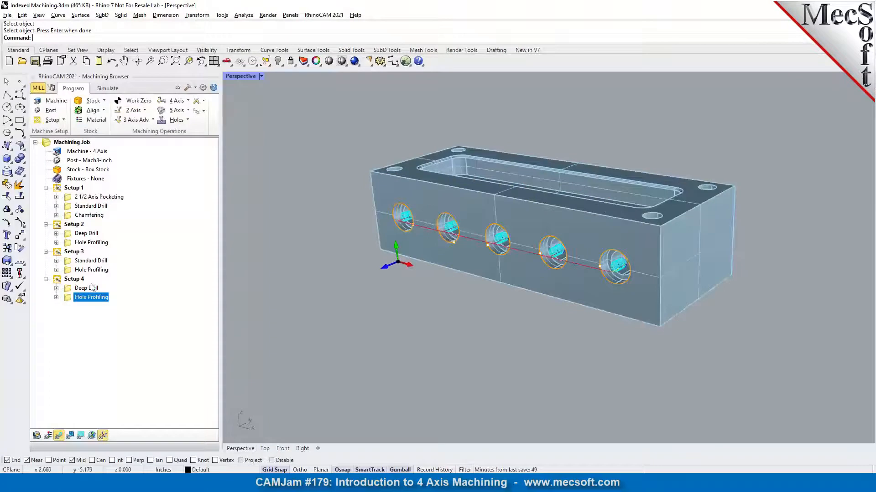
- Simulate all operations of the machining job, hide the toolpaths, and inspect the cut stock
{"action": "left_click", "coordinate": [72, 143]}
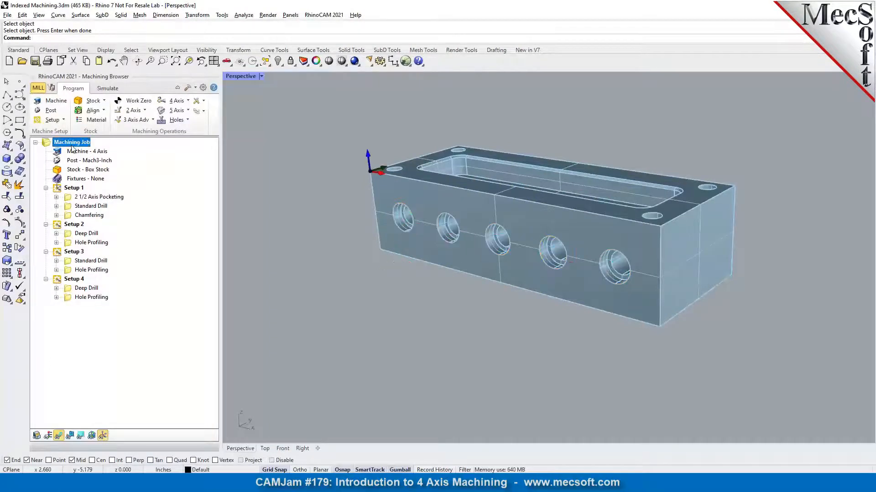
{"action": "right_click", "coordinate": [71, 145]}
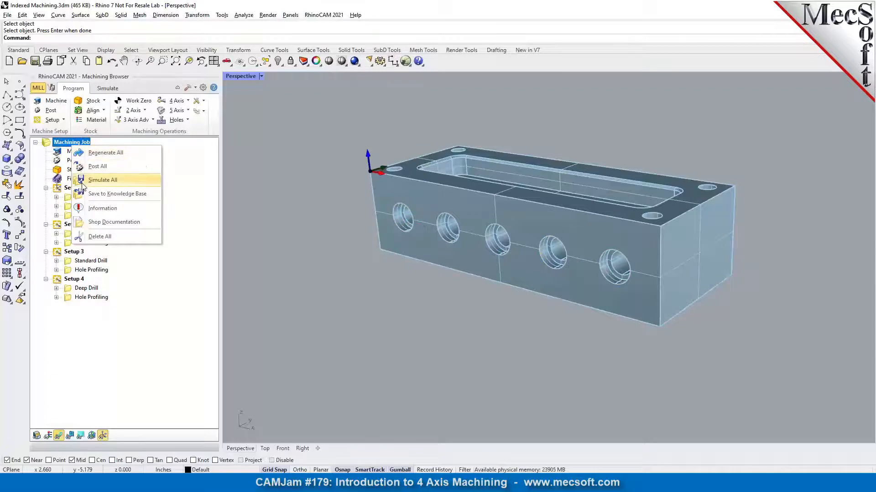
{"action": "left_click", "coordinate": [103, 180]}
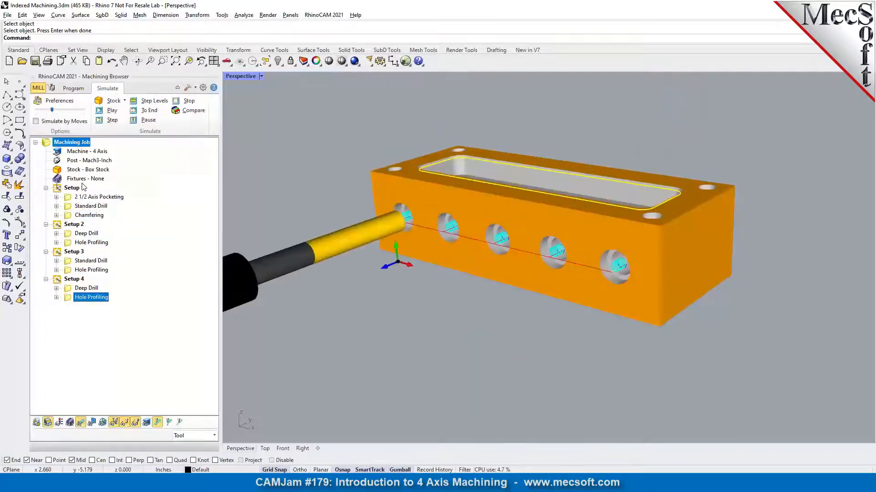
{"action": "left_click", "coordinate": [80, 423]}
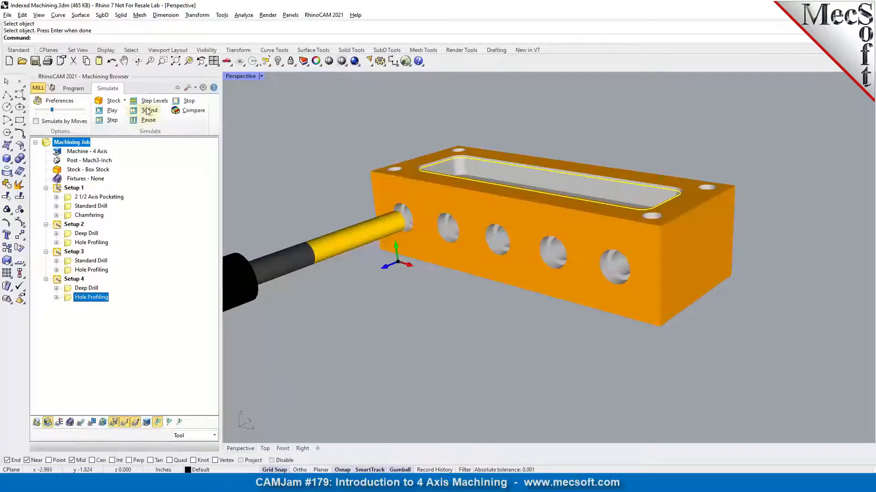
{"action": "left_click", "coordinate": [73, 88]}
{"action": "left_click", "coordinate": [109, 89]}
{"action": "right_click_drag", "start_coordinate": [550, 265], "coordinate": [487, 300]}
{"action": "right_click_drag", "start_coordinate": [635, 357], "coordinate": [528, 316]}
{"action": "right_click_drag", "start_coordinate": [518, 275], "coordinate": [532, 273]}
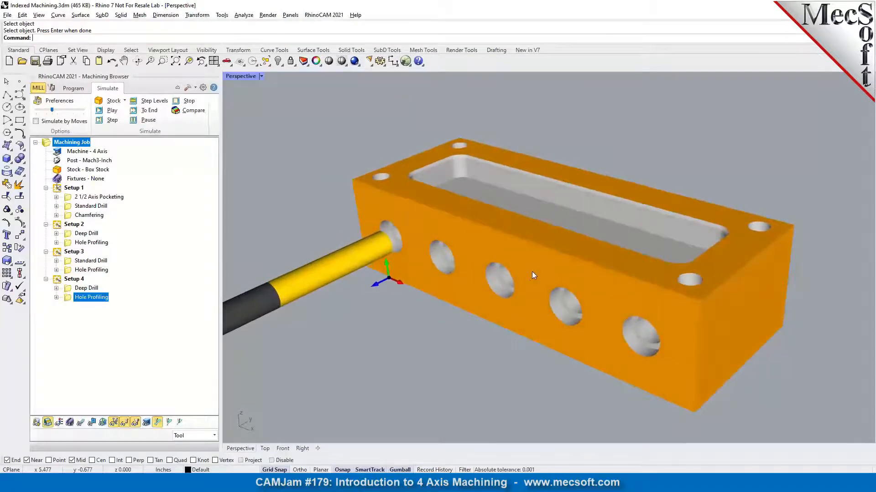
- Post the whole machining job with the Mach3-Inch post-processor to Indexed Machining.nc on the Desktop
{"action": "left_click", "coordinate": [72, 188]}
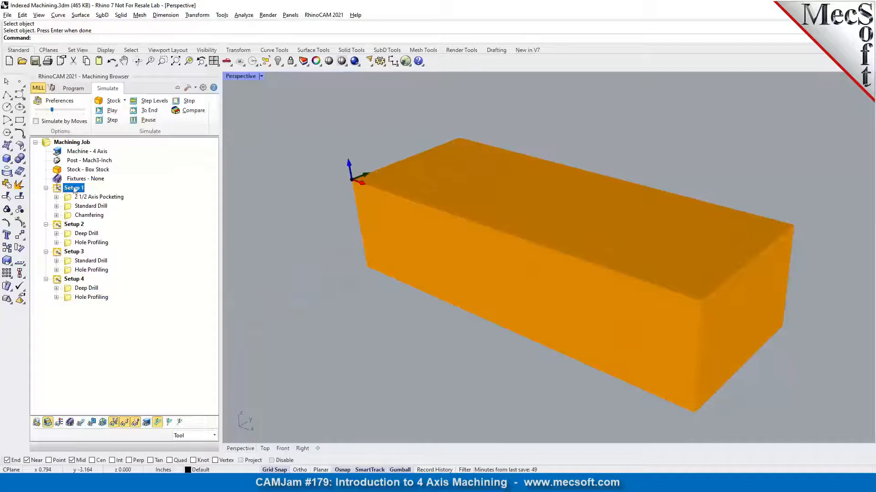
{"action": "left_click", "coordinate": [69, 151]}
{"action": "left_click", "coordinate": [69, 143]}
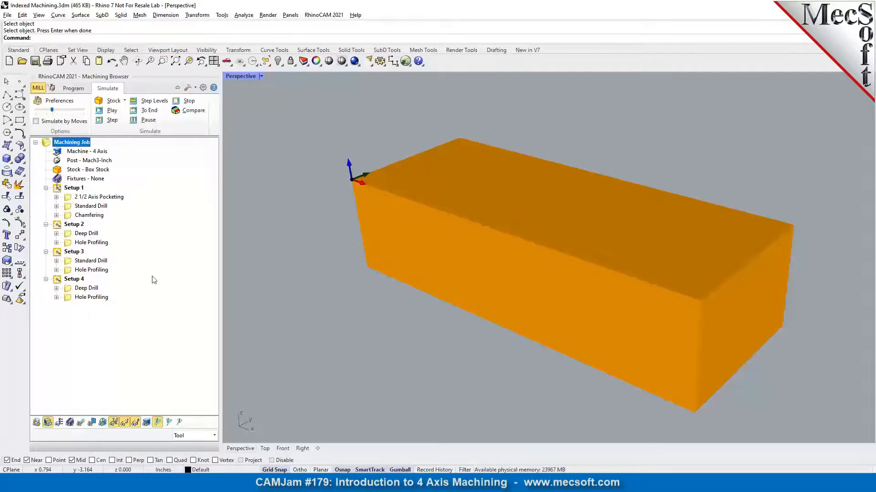
{"action": "left_click", "coordinate": [73, 88]}
{"action": "right_click", "coordinate": [69, 145]}
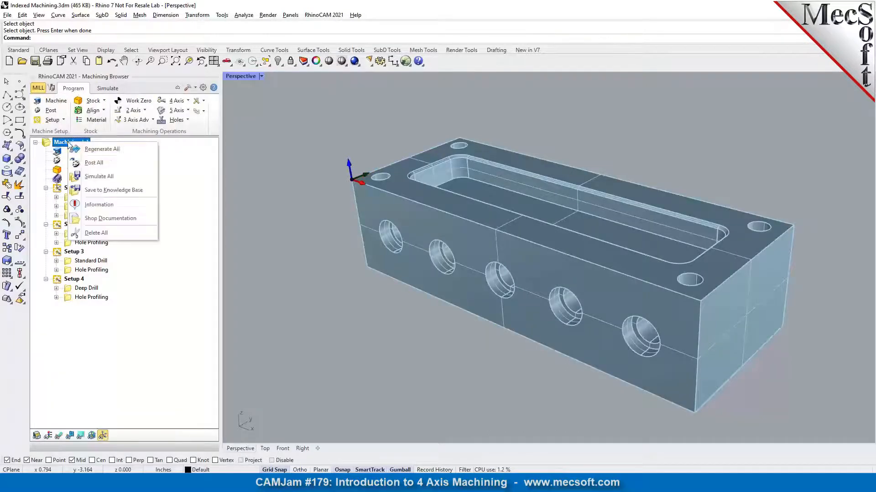
{"action": "left_click", "coordinate": [77, 165]}
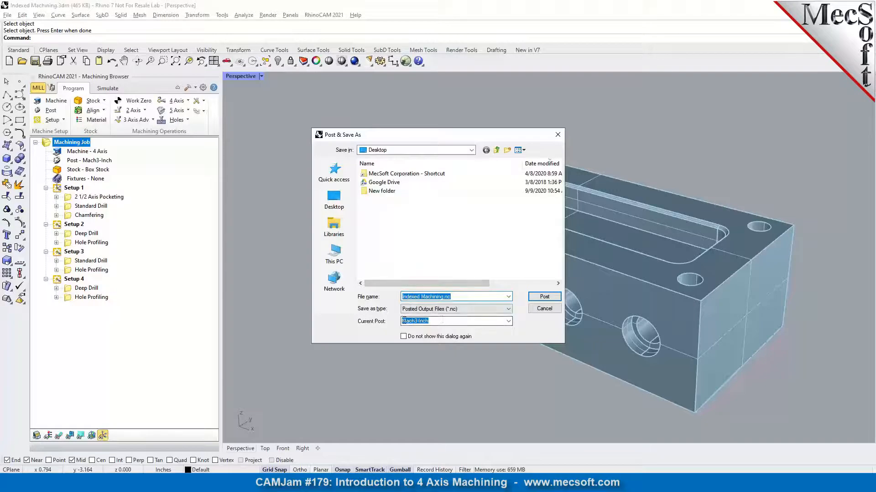
{"action": "left_click", "coordinate": [544, 298]}
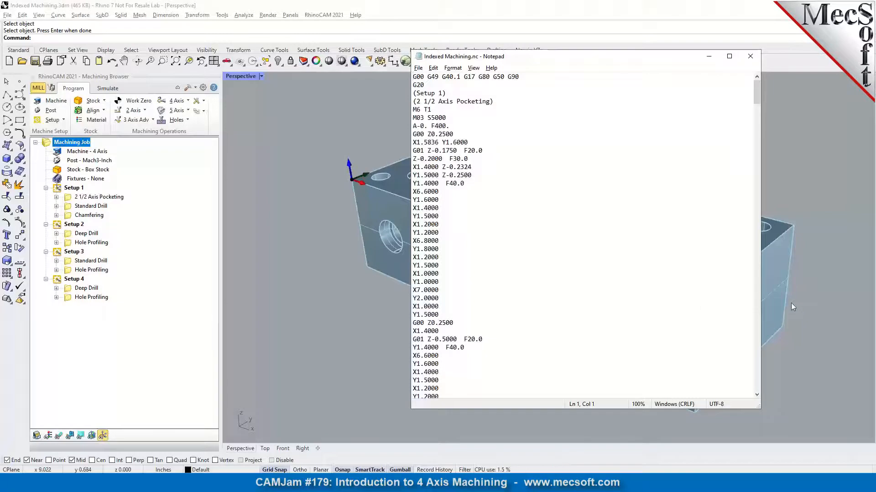
- Search the posted G-code for "A" to examine the A-axis rotation commands of Setup 1 and Setup 2
{"action": "left_click_drag", "start_coordinate": [424, 127], "coordinate": [417, 129]}
{"action": "left_click", "coordinate": [419, 130]}
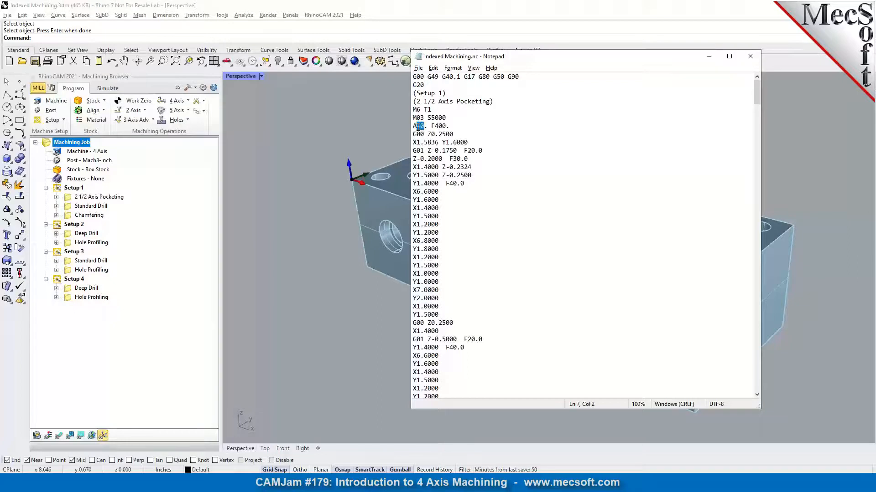
{"action": "left_click", "coordinate": [590, 174]}
{"action": "key", "text": "ctrl+f"}
{"action": "type", "text": "A"}
{"action": "left_click", "coordinate": [576, 150]}
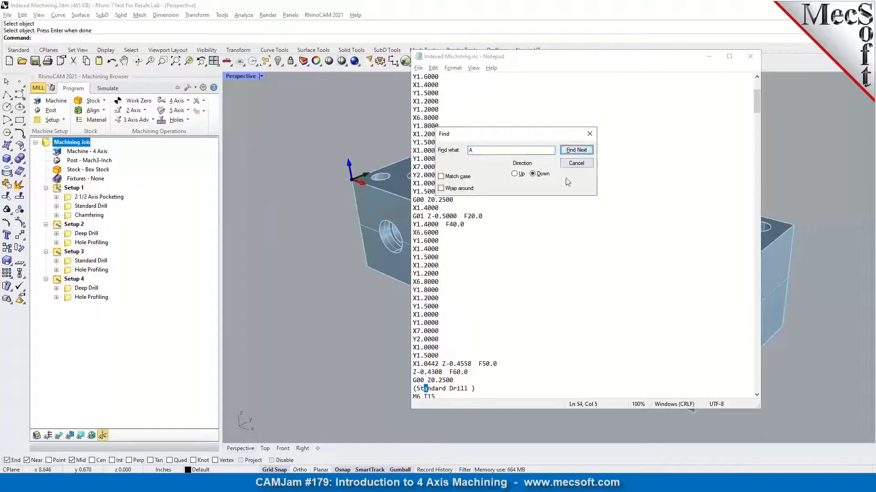
{"action": "left_click", "coordinate": [565, 153]}
{"action": "left_click", "coordinate": [565, 153]}
{"action": "left_click", "coordinate": [565, 152]}
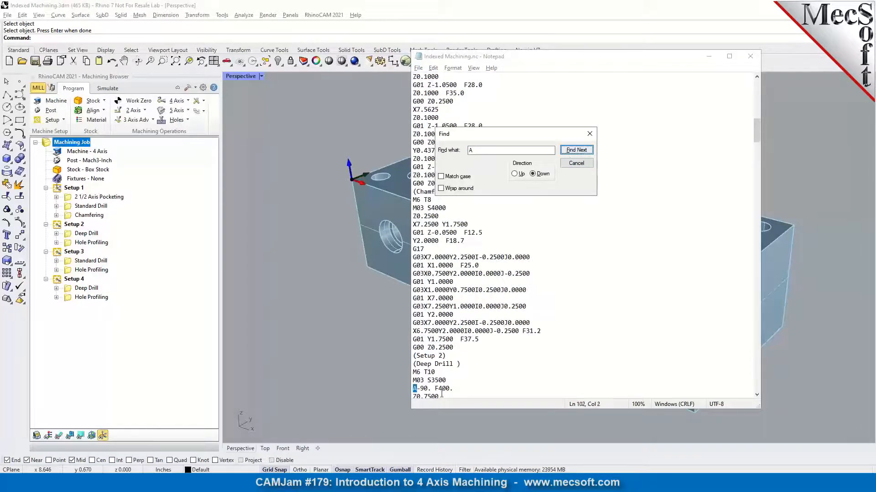
{"action": "scroll", "coordinate": [422, 316], "scroll_direction": "down", "scroll_amount": 3}
{"action": "left_click_drag", "start_coordinate": [428, 316], "coordinate": [414, 315]}
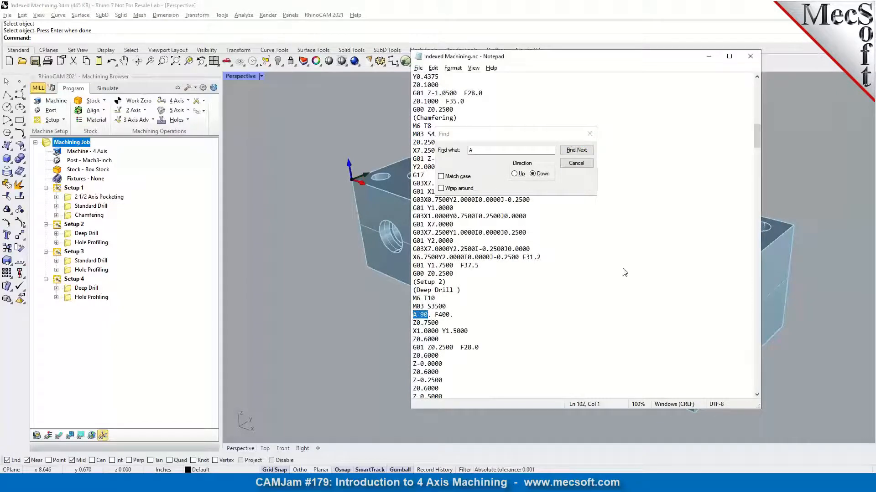
- Find the A-axis rotation commands of Setup 3 and Setup 4 in the G-code, and close the file
{"action": "left_click", "coordinate": [573, 151]}
{"action": "scroll", "coordinate": [540, 330], "scroll_direction": "down", "scroll_amount": 4}
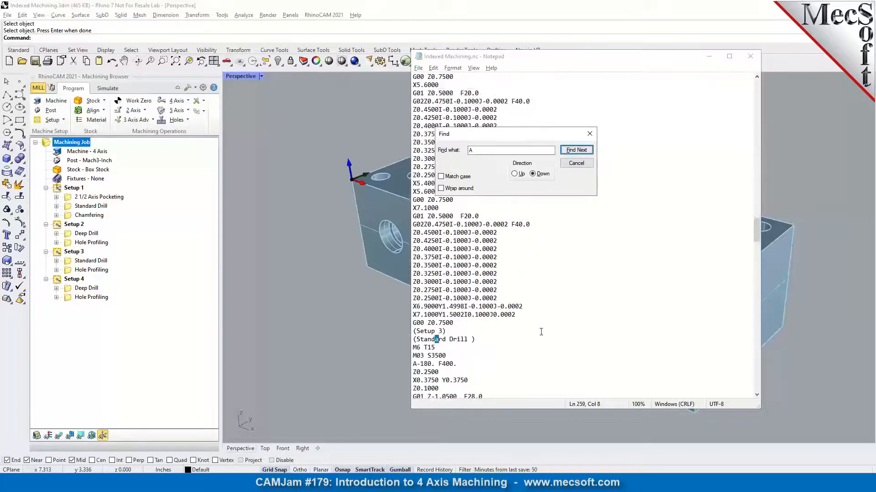
{"action": "left_click_drag", "start_coordinate": [433, 315], "coordinate": [413, 315]}
{"action": "left_click", "coordinate": [576, 151]}
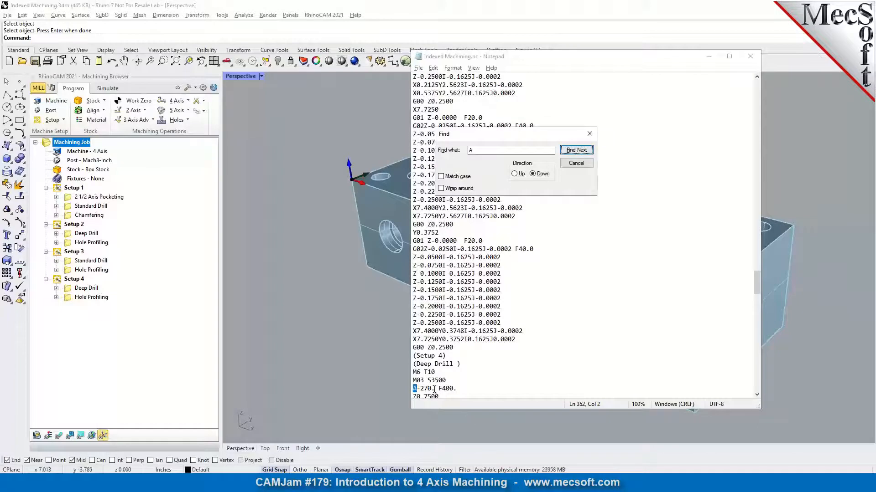
{"action": "left_click", "coordinate": [576, 163]}
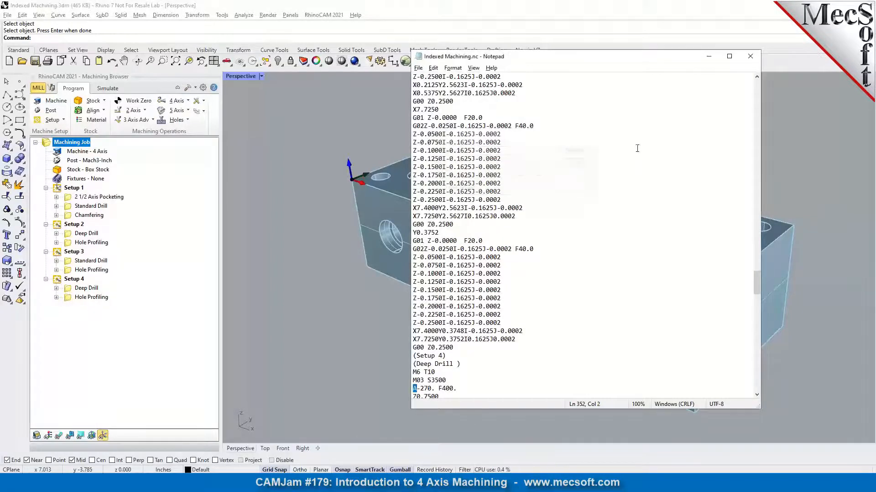
{"action": "left_click", "coordinate": [750, 56]}
{"action": "scroll", "coordinate": [688, 237], "scroll_direction": "up", "scroll_amount": 2}
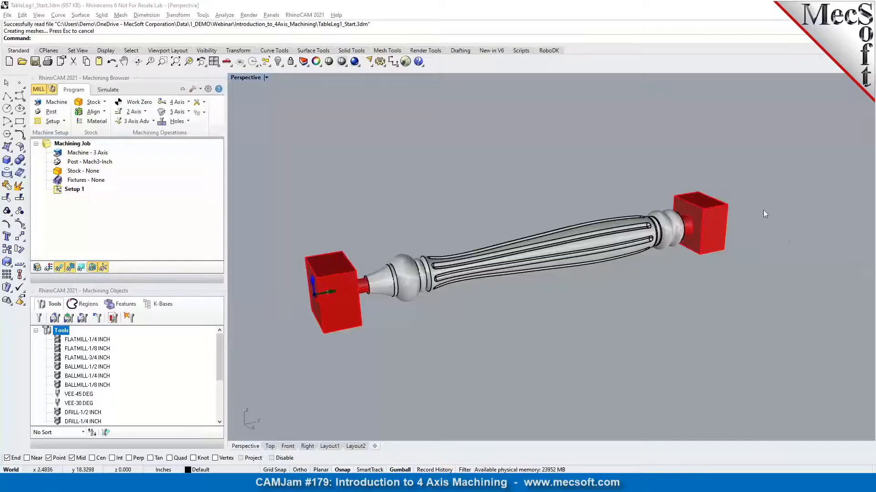
- Define the machine tool for the table leg as 4 Axis with the Table configuration
{"action": "right_click_drag", "start_coordinate": [574, 295], "coordinate": [585, 297]}
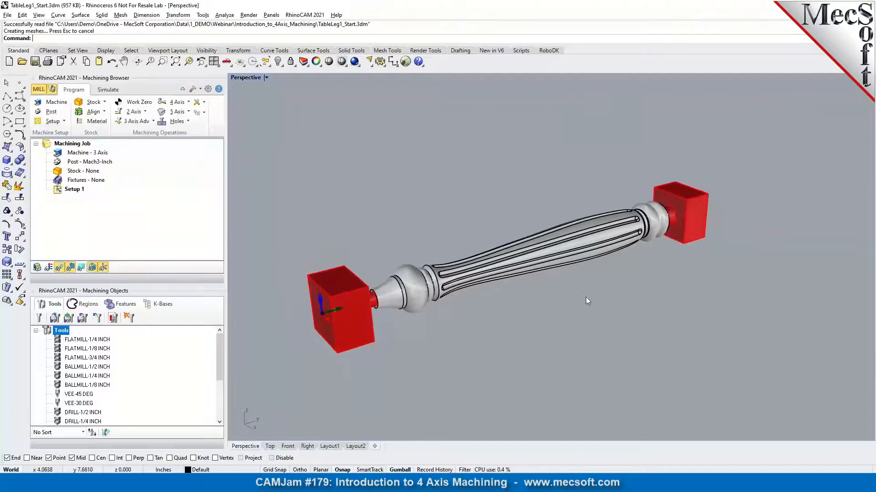
{"action": "left_click", "coordinate": [47, 104]}
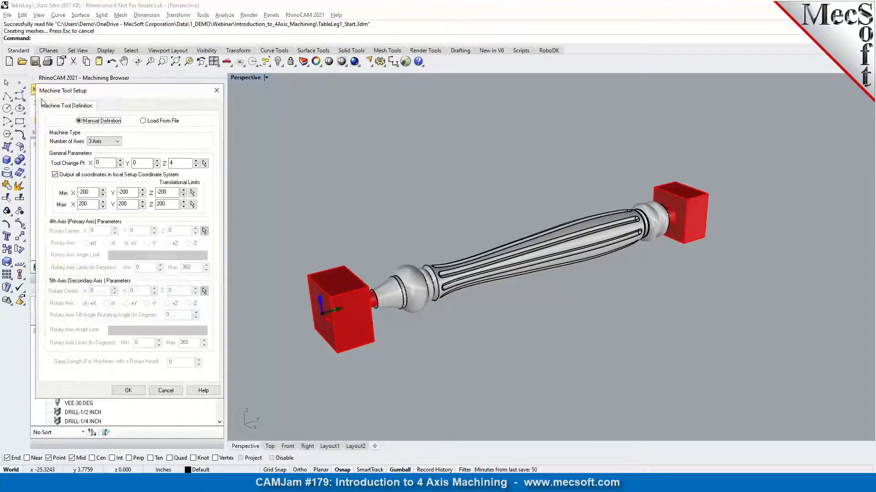
{"action": "left_click", "coordinate": [106, 141]}
{"action": "left_click", "coordinate": [110, 156]}
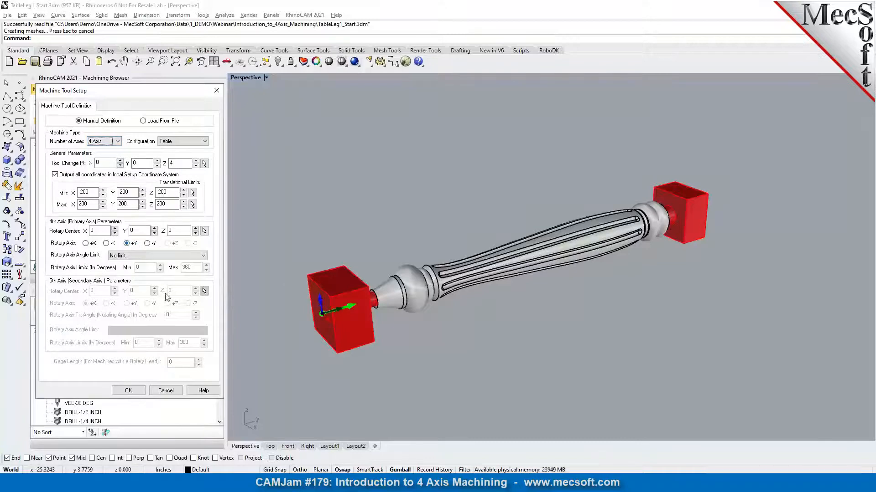
- Check the +Y rotary axis and the 0, 0, 0 rotary center against the leg in the shaded Top and Perspective views, and accept the machine setup
{"action": "left_click", "coordinate": [270, 447]}
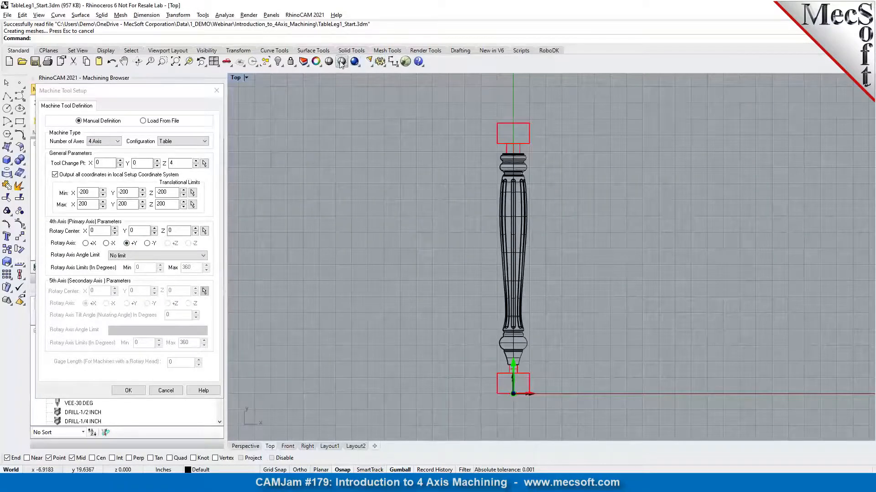
{"action": "scroll", "coordinate": [342, 62], "scroll_direction": "down", "scroll_amount": 1}
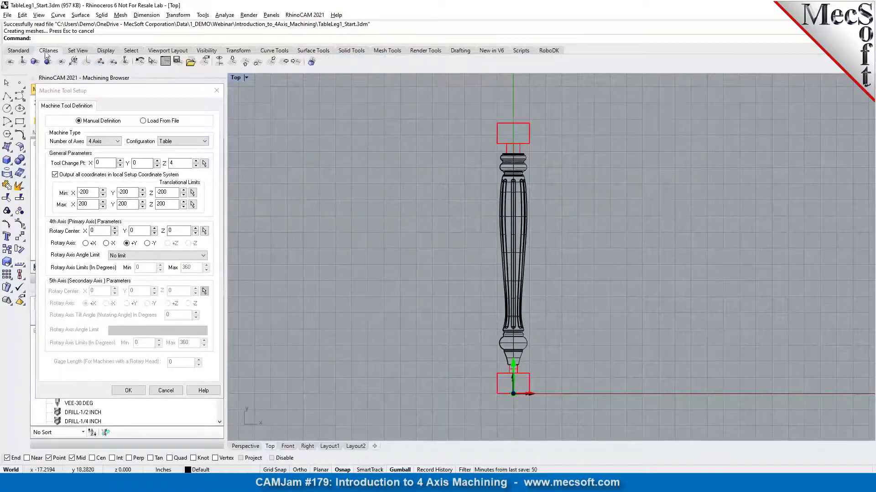
{"action": "scroll", "coordinate": [254, 66], "scroll_direction": "up", "scroll_amount": 1}
{"action": "left_click", "coordinate": [329, 61]}
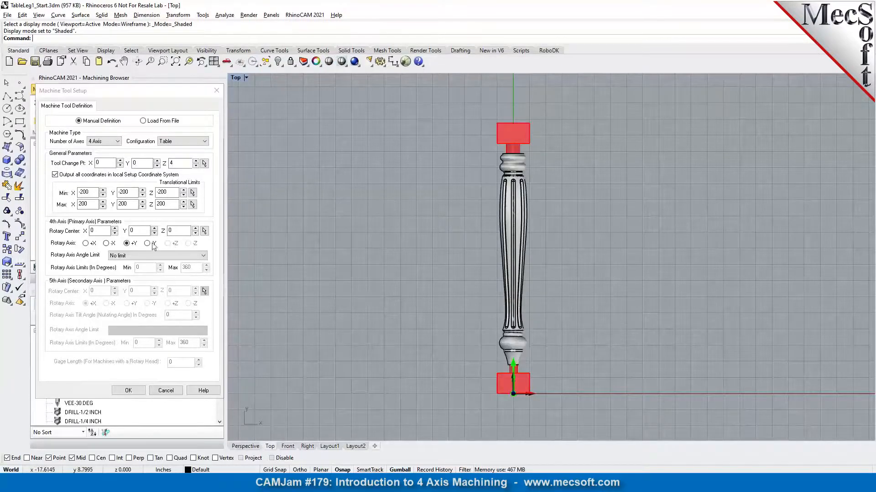
{"action": "mouse_move", "coordinate": [128, 246]}
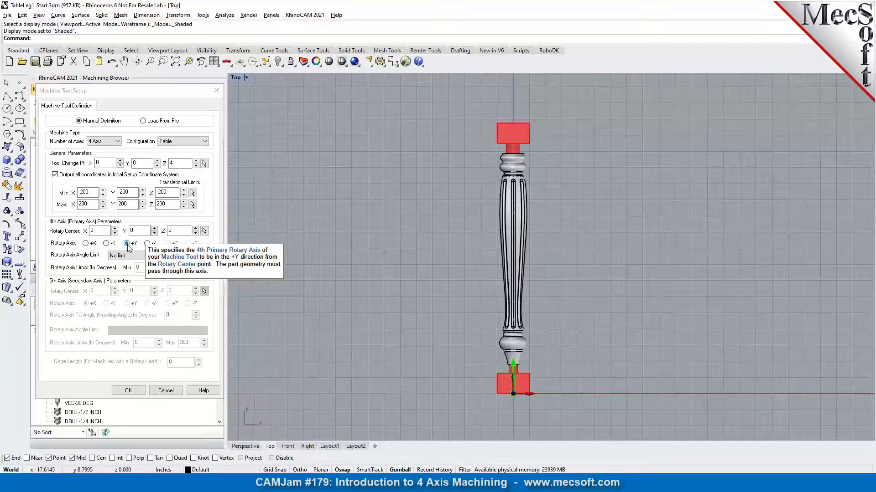
{"action": "left_click", "coordinate": [247, 449]}
{"action": "scroll", "coordinate": [313, 339], "scroll_direction": "up", "scroll_amount": 2}
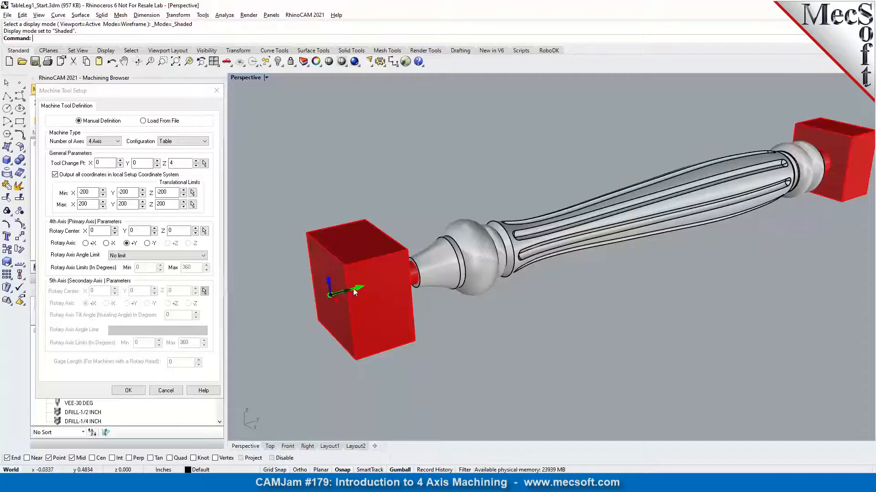
{"action": "left_click", "coordinate": [138, 232]}
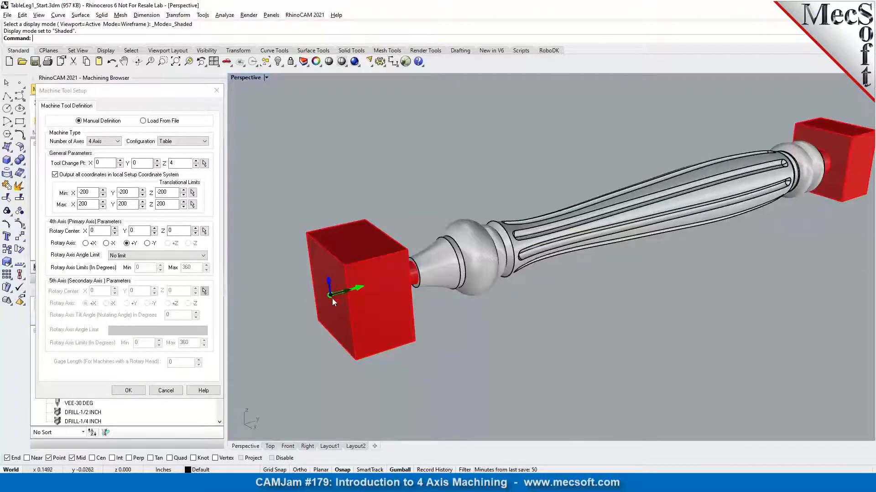
{"action": "left_click", "coordinate": [92, 231]}
{"action": "left_click", "coordinate": [130, 390]}
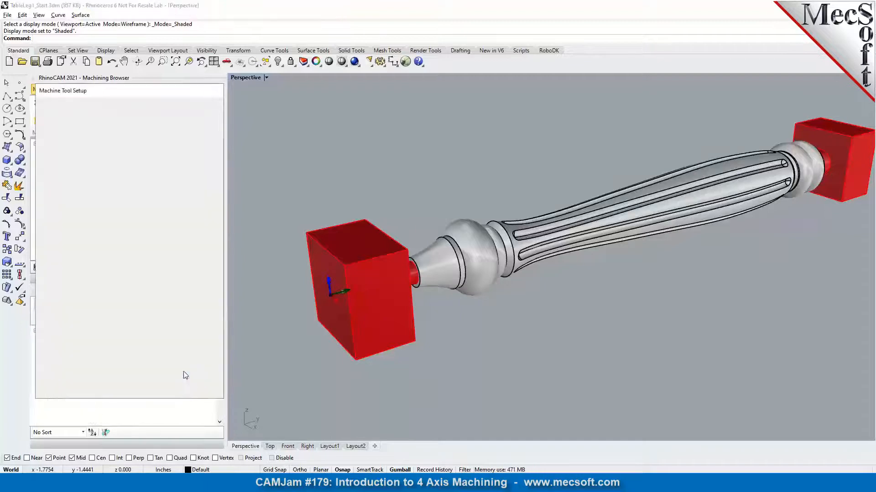
- Set the job's current post-processor to Fanuc0m
{"action": "scroll", "coordinate": [323, 301], "scroll_direction": "down", "scroll_amount": 3}
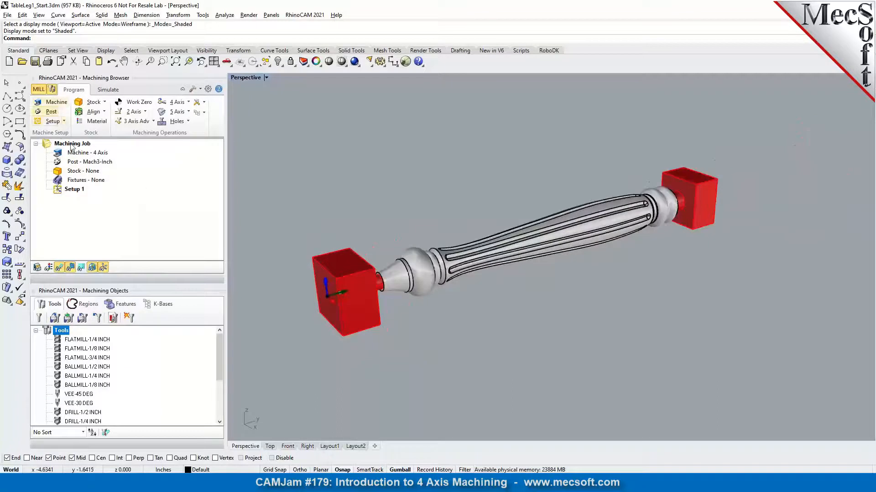
{"action": "left_click", "coordinate": [51, 111]}
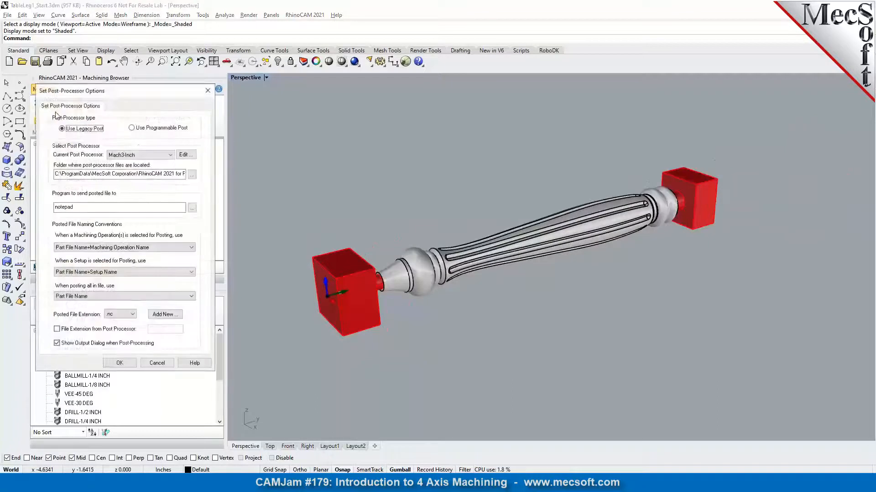
{"action": "left_click", "coordinate": [154, 156]}
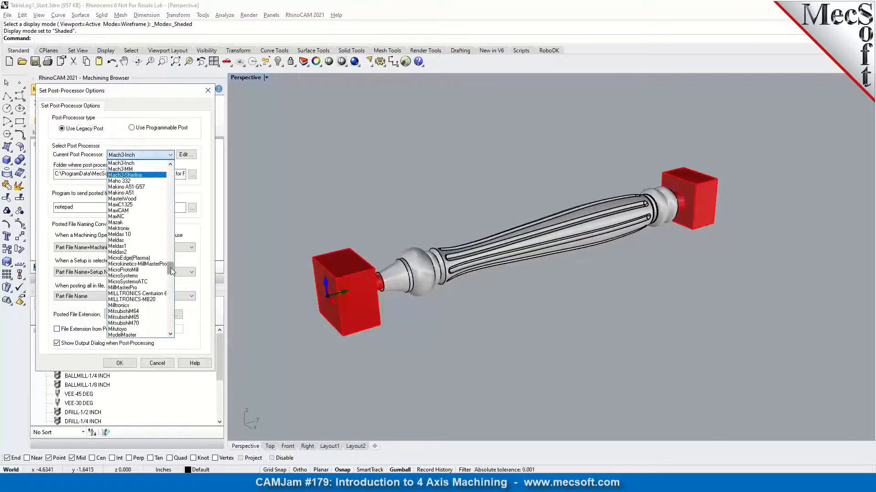
{"action": "left_click_drag", "start_coordinate": [172, 271], "coordinate": [175, 226]}
{"action": "left_click", "coordinate": [137, 329]}
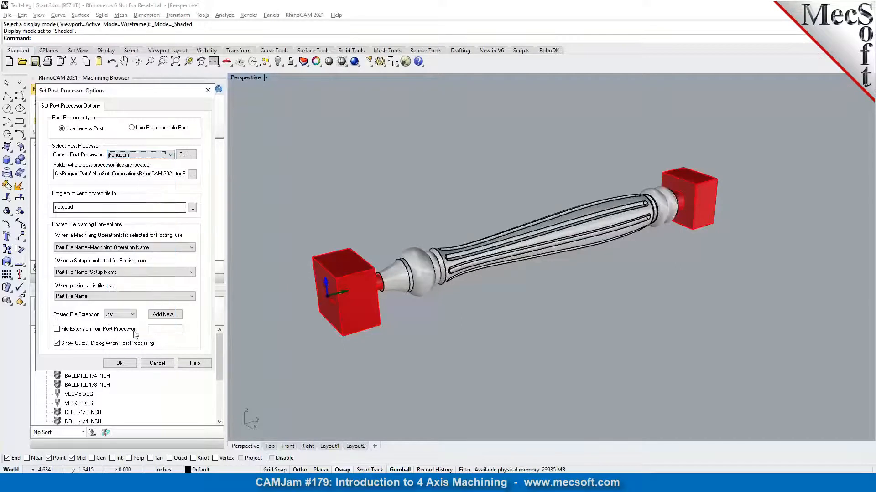
{"action": "left_click", "coordinate": [120, 364]}
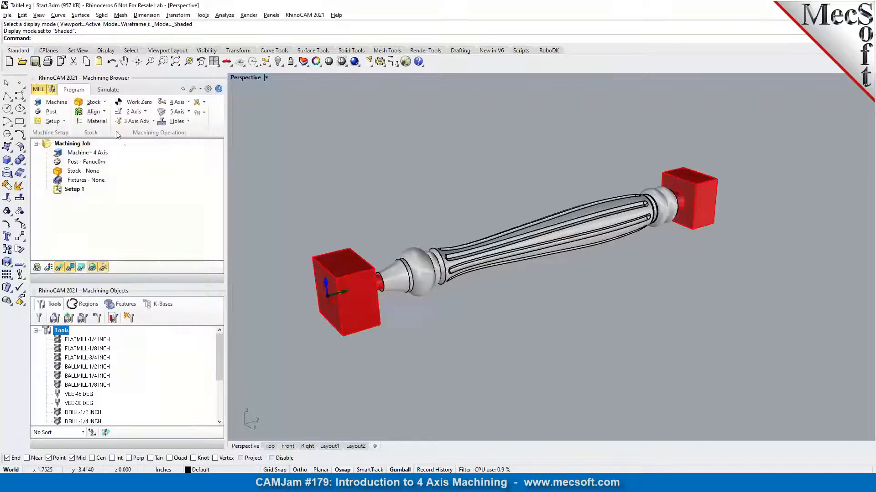
- Create a box stock around the table leg, 2 long, 16.75 wide and 2 inches high, with its corner at -1, 0, -1
{"action": "left_click", "coordinate": [104, 102]}
{"action": "left_click", "coordinate": [105, 114]}
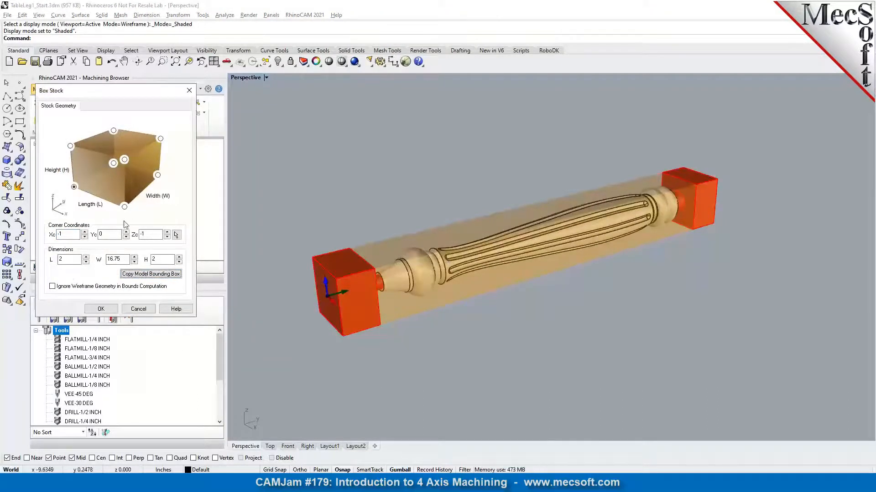
{"action": "double_click", "coordinate": [115, 259]}
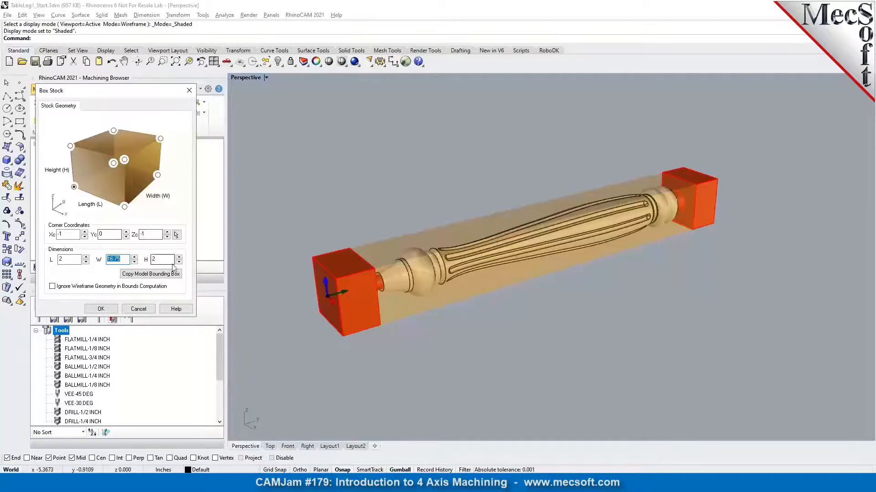
{"action": "left_click", "coordinate": [101, 309]}
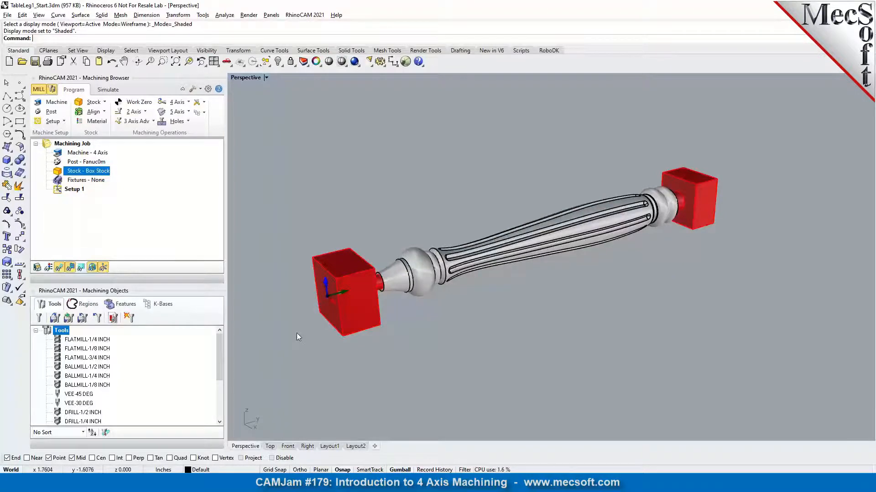
- Start a Horizontal Roughing operation with the FLATMILL-3/8 INCH tool, and review its feeds and speeds, clearance plane and cut parameters
{"action": "left_click", "coordinate": [154, 121]}
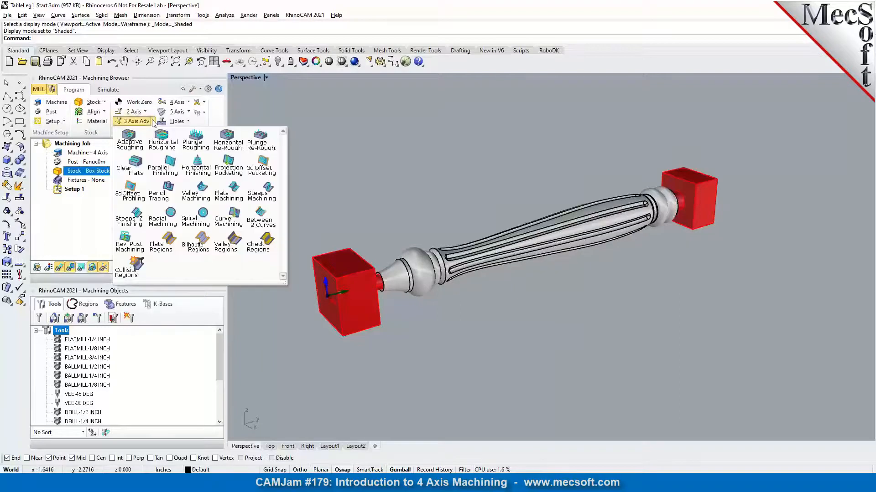
{"action": "left_click", "coordinate": [162, 145]}
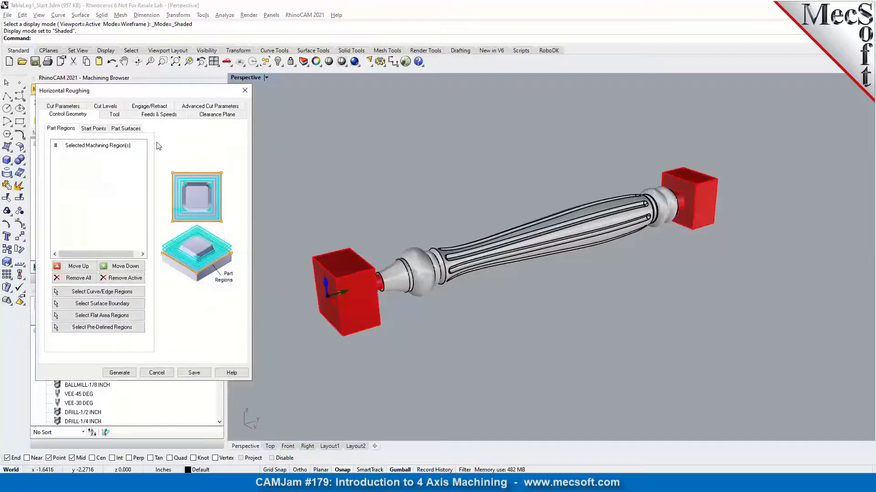
{"action": "left_click", "coordinate": [115, 115]}
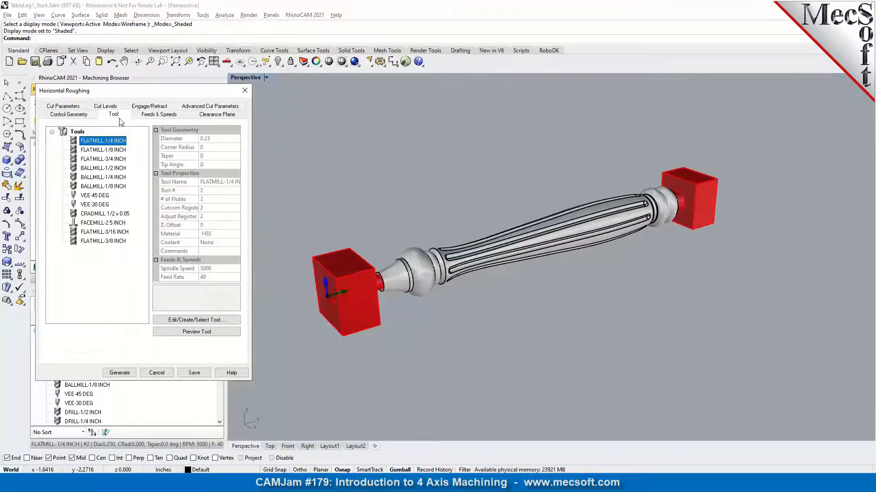
{"action": "left_click", "coordinate": [103, 242]}
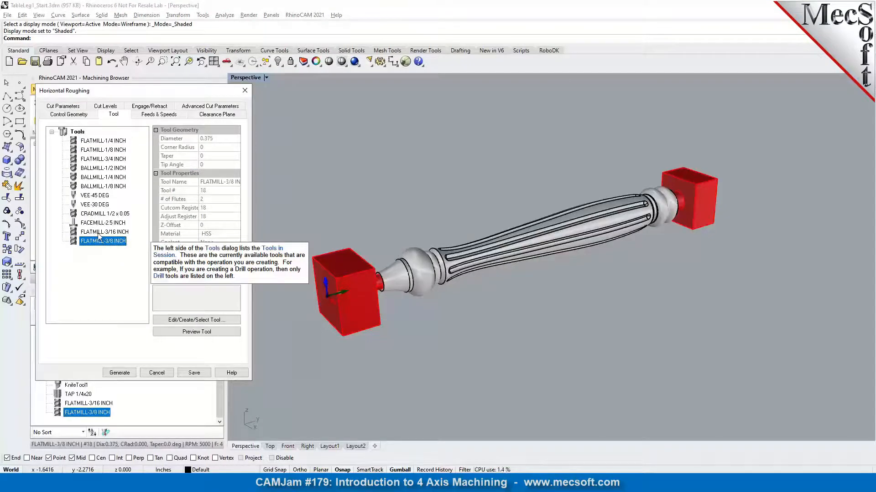
{"action": "left_click", "coordinate": [143, 116]}
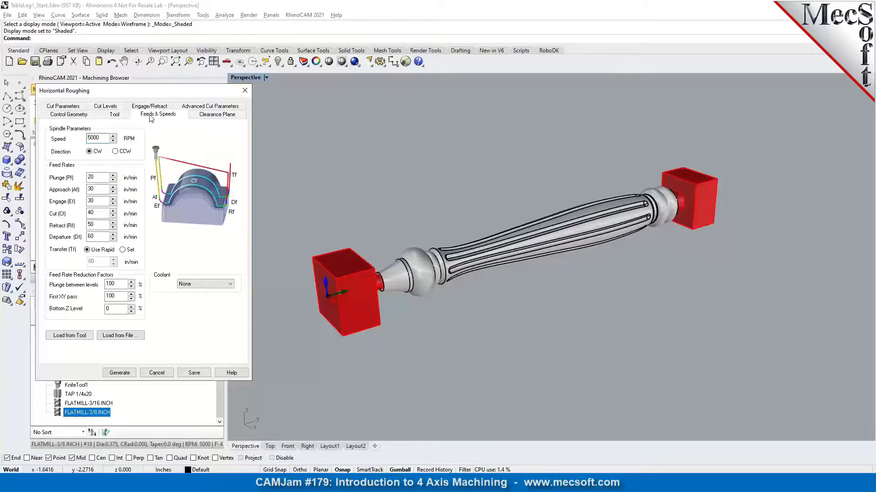
{"action": "left_click", "coordinate": [212, 117]}
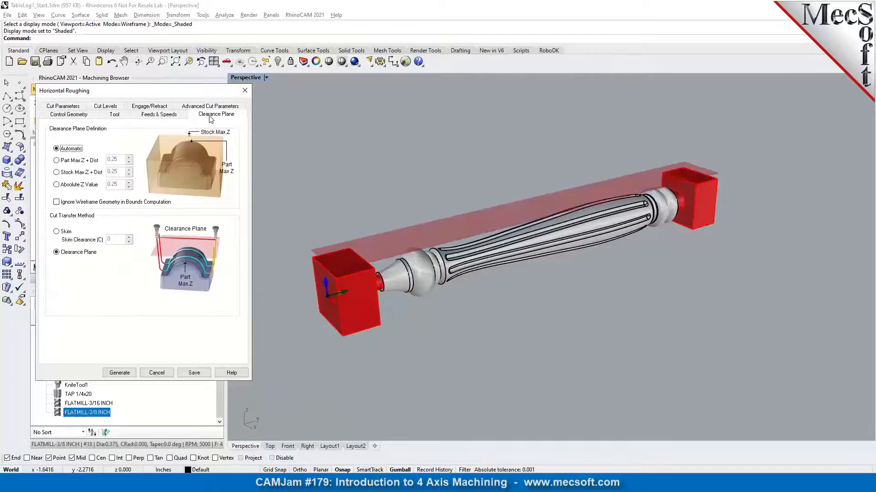
{"action": "left_click", "coordinate": [71, 108]}
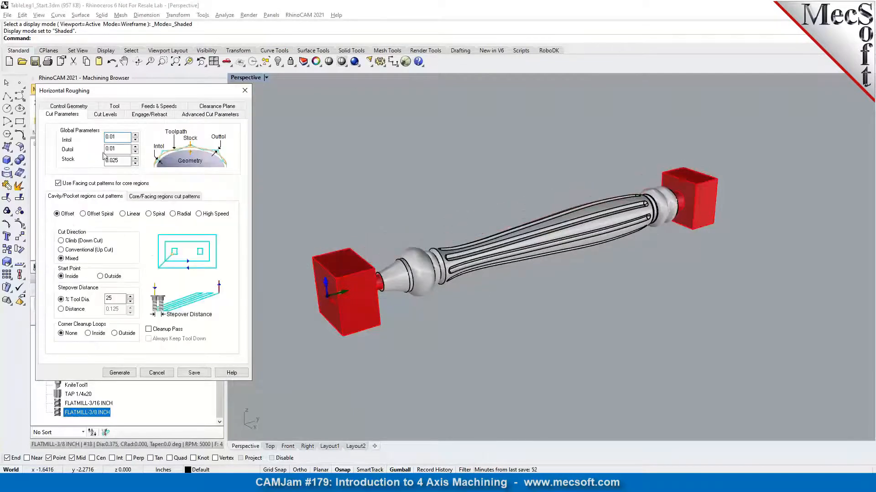
{"action": "mouse_move", "coordinate": [127, 148]}
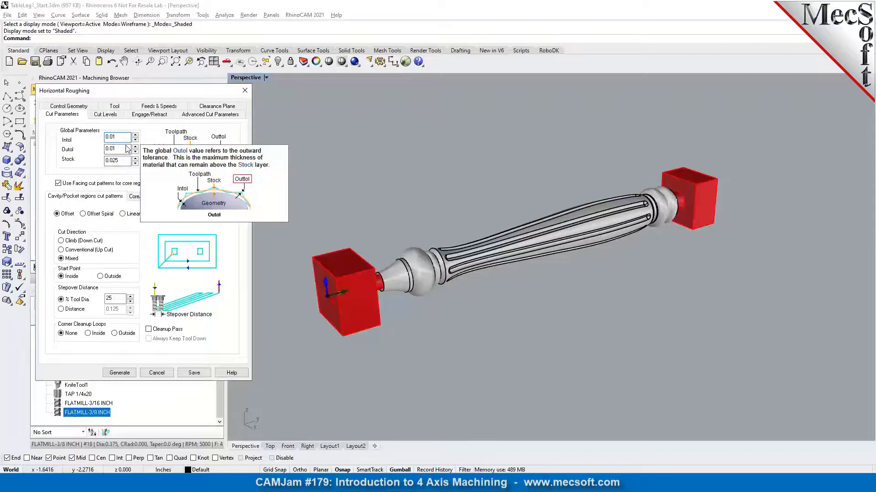
- Limit the roughing cut levels with a bottom Z value of -0.1
{"action": "left_click", "coordinate": [106, 114]}
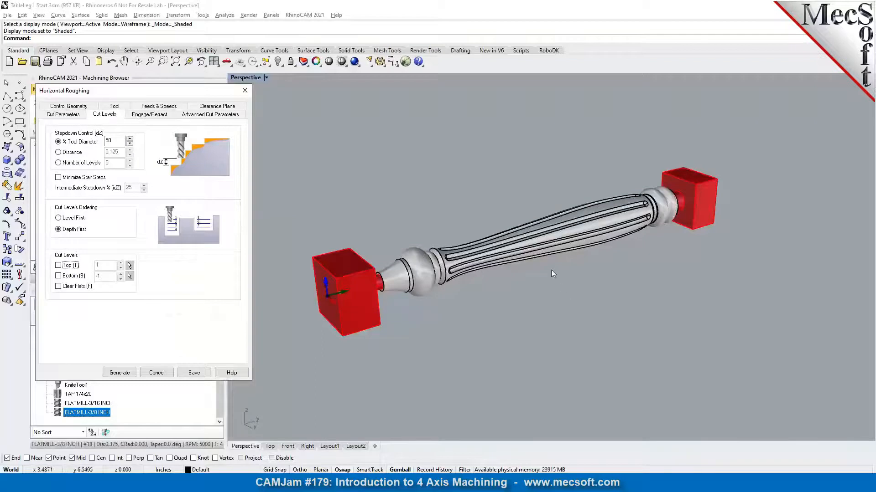
{"action": "right_click_drag", "start_coordinate": [577, 264], "coordinate": [547, 253]}
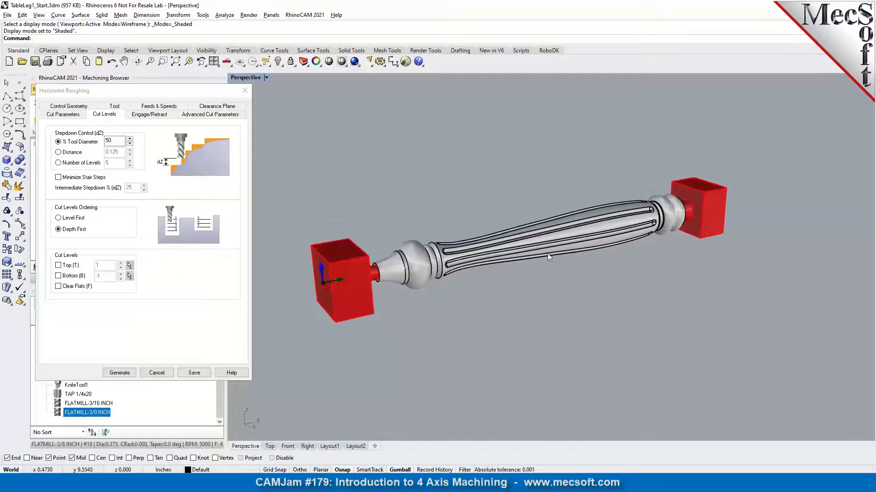
{"action": "left_click", "coordinate": [64, 278]}
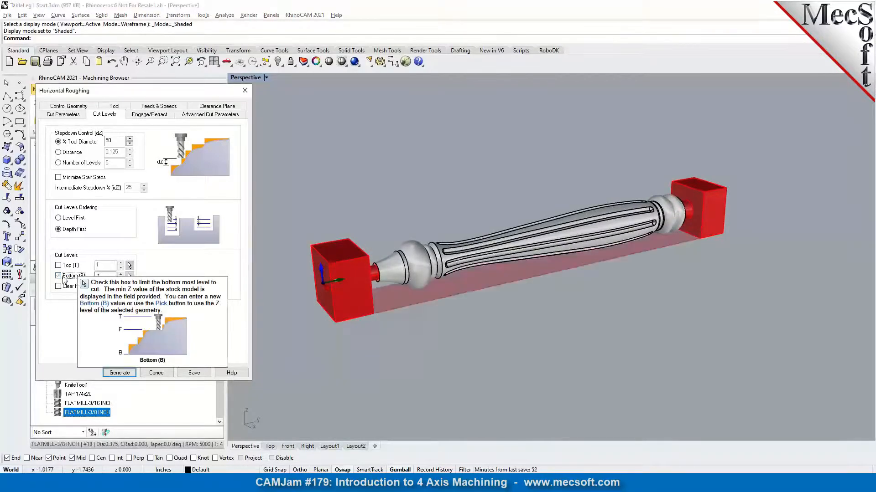
{"action": "left_click", "coordinate": [106, 277]}
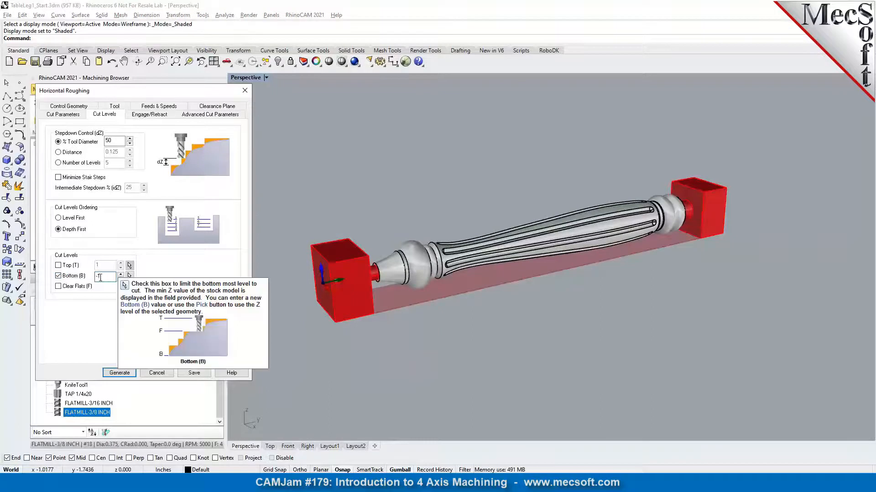
{"action": "double_click", "coordinate": [99, 276]}
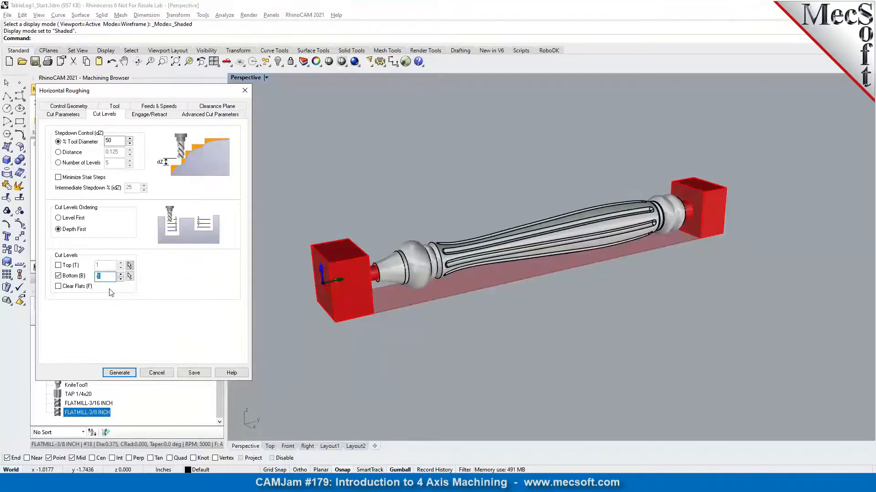
{"action": "type", "text": "-0.1"}
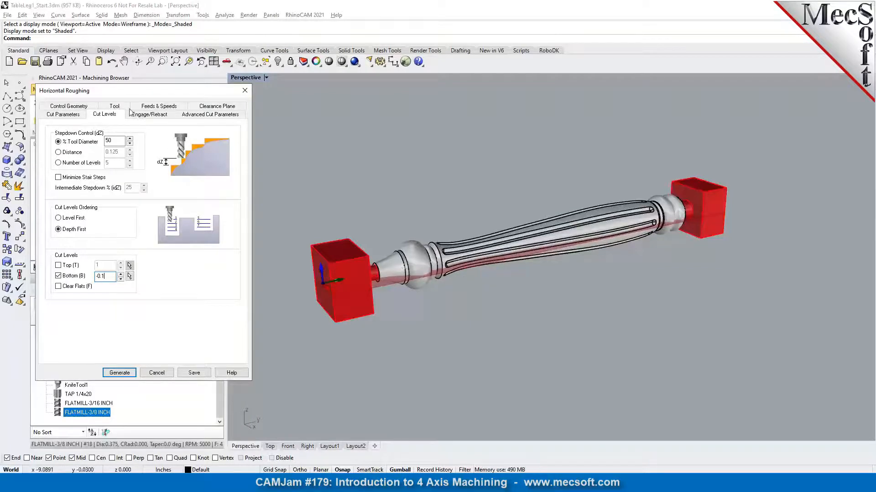
- Review the engage/retract and advanced cut parameters, and generate the Horizontal Roughing toolpath in Setup 1
{"action": "left_click", "coordinate": [163, 115]}
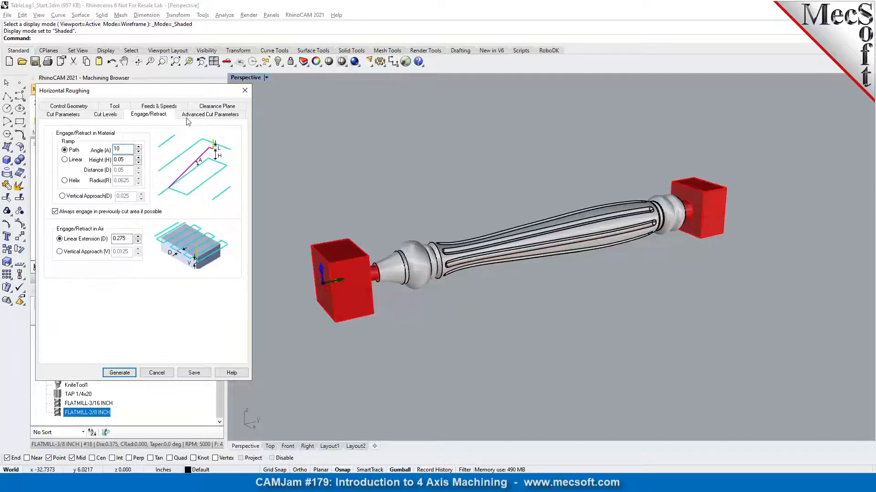
{"action": "left_click", "coordinate": [201, 115]}
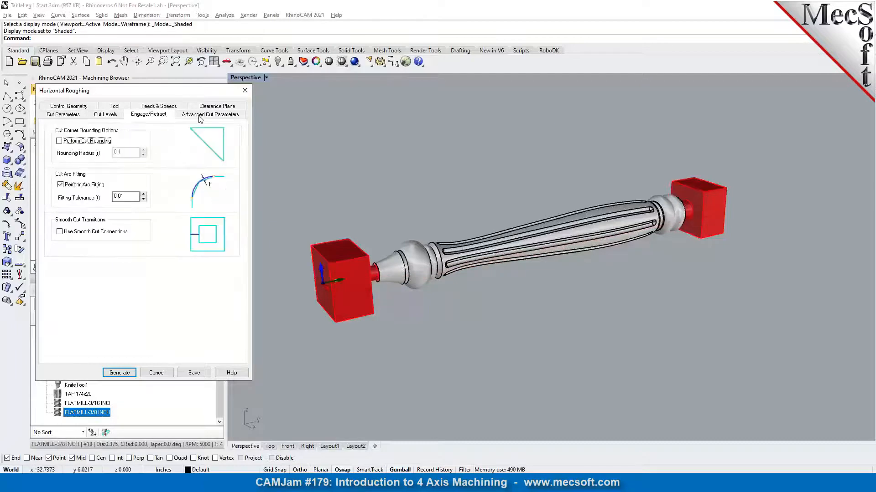
{"action": "left_click", "coordinate": [114, 374]}
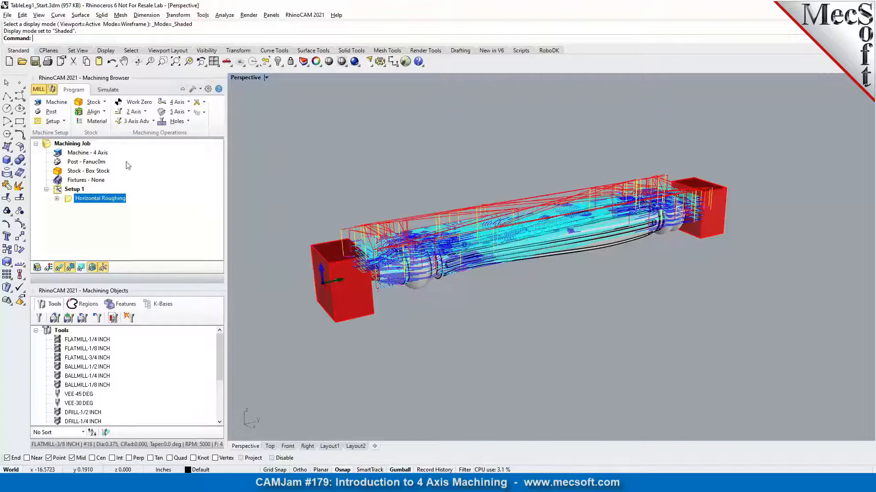
- Add a rotate table setup with a counter-clockwise table rotation angle of 180 and compare its orientation with Setup 1
{"action": "left_click", "coordinate": [64, 121]}
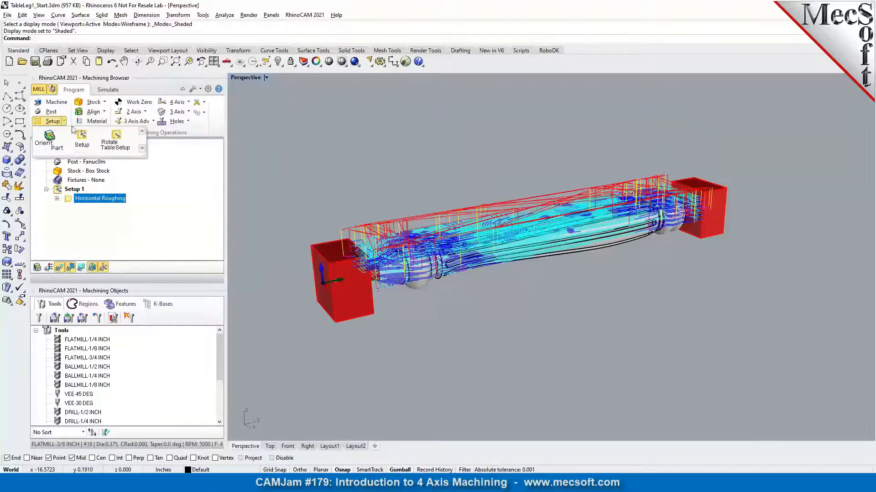
{"action": "left_click", "coordinate": [116, 144]}
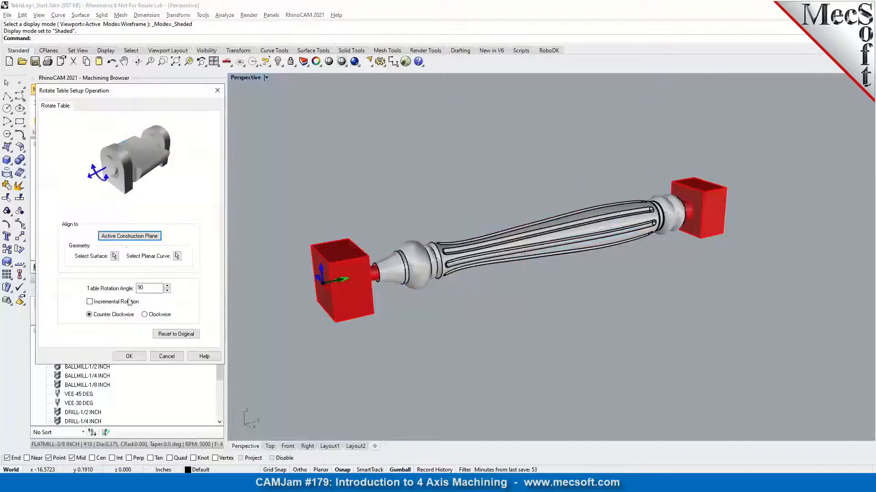
{"action": "double_click", "coordinate": [142, 288]}
{"action": "type", "text": "180"}
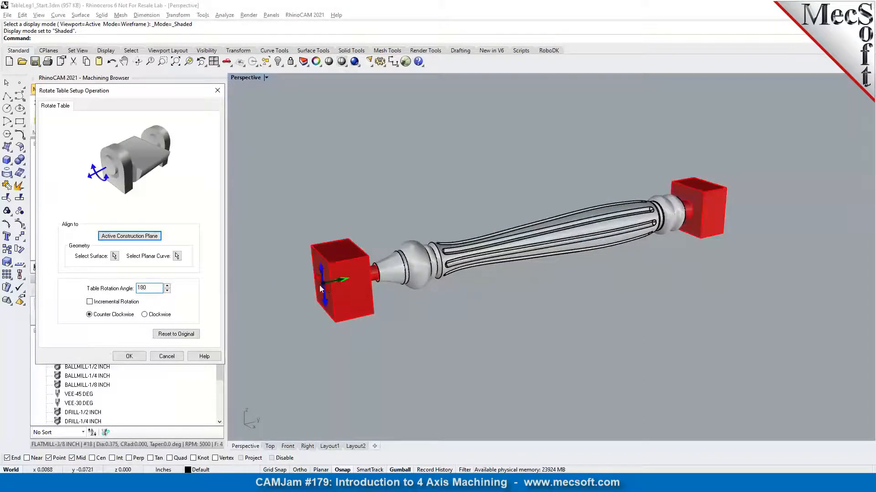
{"action": "left_click", "coordinate": [129, 356]}
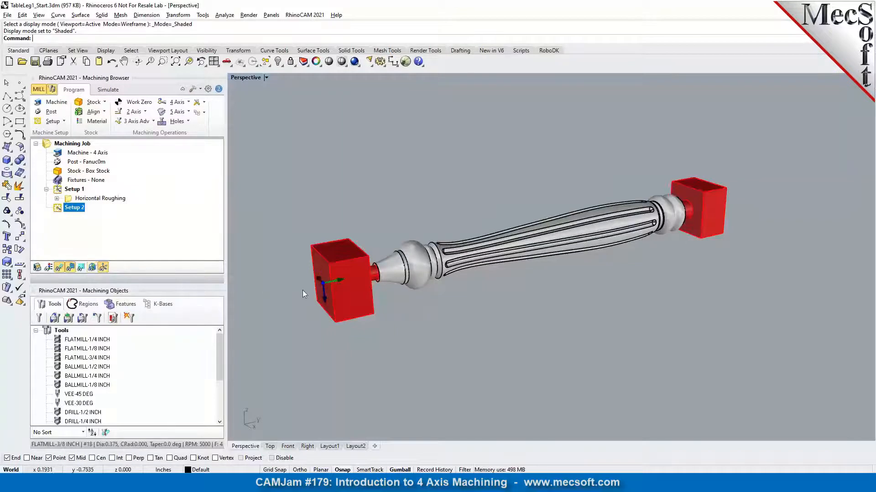
{"action": "scroll", "coordinate": [327, 313], "scroll_direction": "up", "scroll_amount": 4}
{"action": "left_click", "coordinate": [73, 188]}
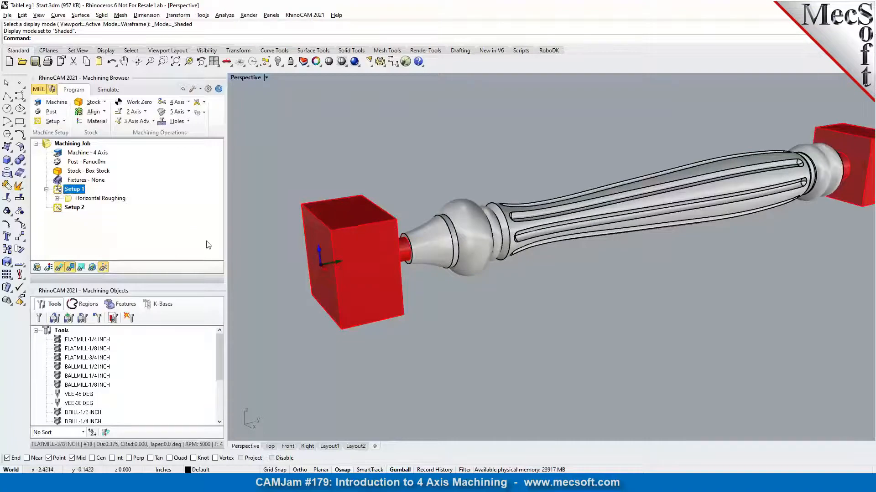
{"action": "left_click", "coordinate": [73, 208]}
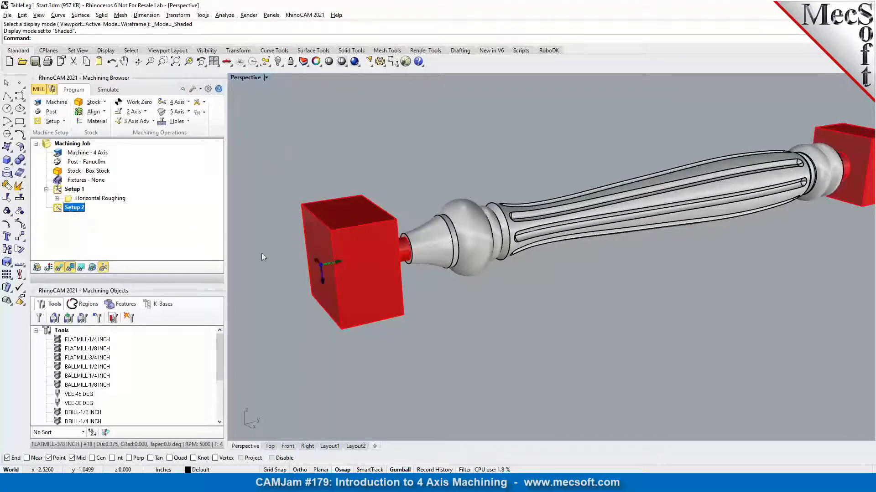
- Copy the Horizontal Roughing operation from Setup 1 into Setup 2 and regenerate its toolpath
{"action": "right_click_drag", "start_coordinate": [562, 333], "coordinate": [589, 219]}
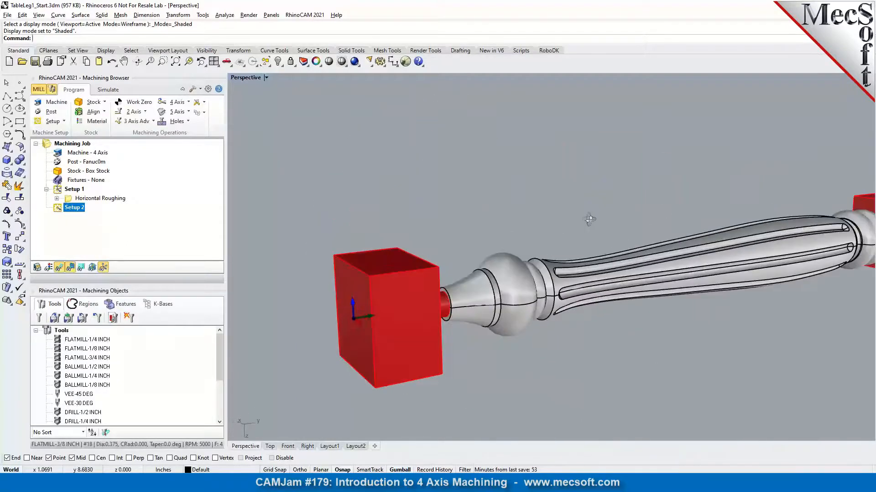
{"action": "scroll", "coordinate": [565, 235], "scroll_direction": "down", "scroll_amount": 3}
{"action": "left_click", "coordinate": [100, 199]}
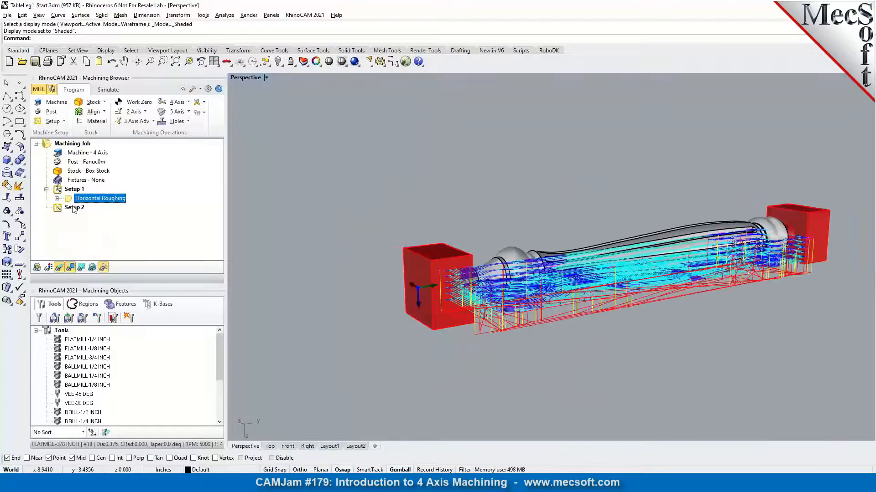
{"action": "left_click", "coordinate": [74, 207]}
{"action": "key", "text": "ctrl+v"}
{"action": "left_click", "coordinate": [47, 208]}
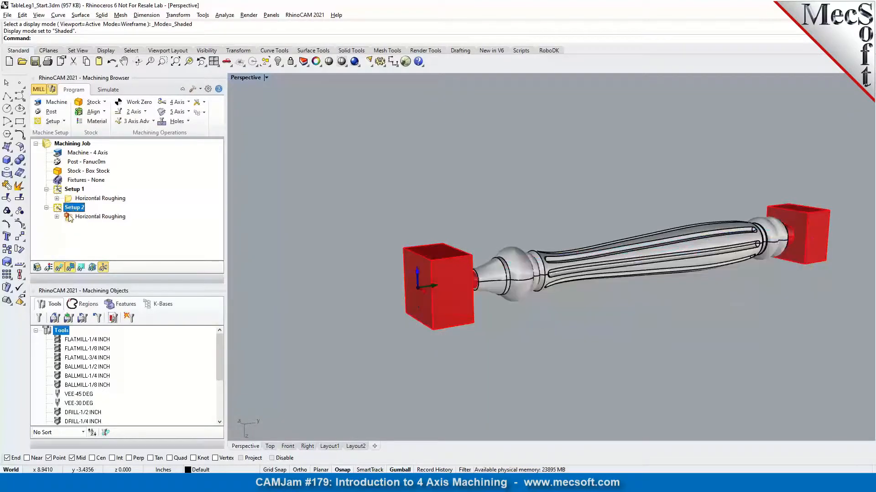
{"action": "left_click", "coordinate": [70, 218]}
{"action": "right_click", "coordinate": [73, 218]}
{"action": "left_click", "coordinate": [78, 225]}
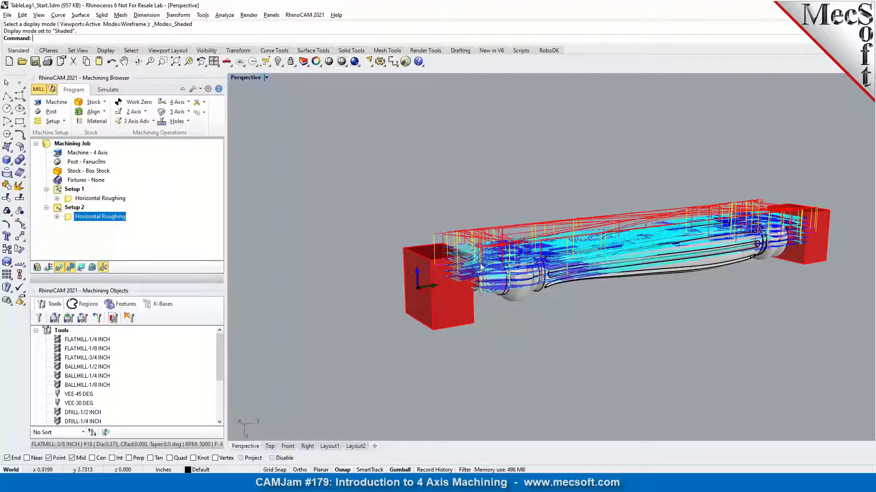
- Compare the Horizontal Roughing toolpaths of Setup 1 and Setup 2 on opposite sides of the table leg
{"action": "left_click", "coordinate": [106, 199]}
{"action": "left_click", "coordinate": [100, 217]}
{"action": "right_click_drag", "start_coordinate": [694, 350], "coordinate": [801, 205]}
{"action": "scroll", "coordinate": [618, 248], "scroll_direction": "down", "scroll_amount": 5}
{"action": "right_click_drag", "start_coordinate": [616, 250], "coordinate": [609, 339]}
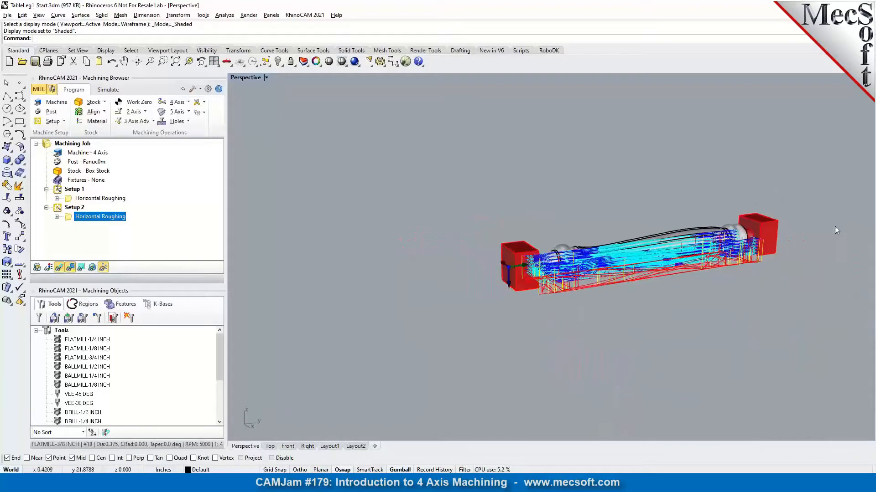
- Simulate all operations of the table leg machining job and inspect the roughed stock
{"action": "scroll", "coordinate": [836, 225], "scroll_direction": "up", "scroll_amount": 4}
{"action": "left_click", "coordinate": [67, 145]}
{"action": "right_click", "coordinate": [67, 145]}
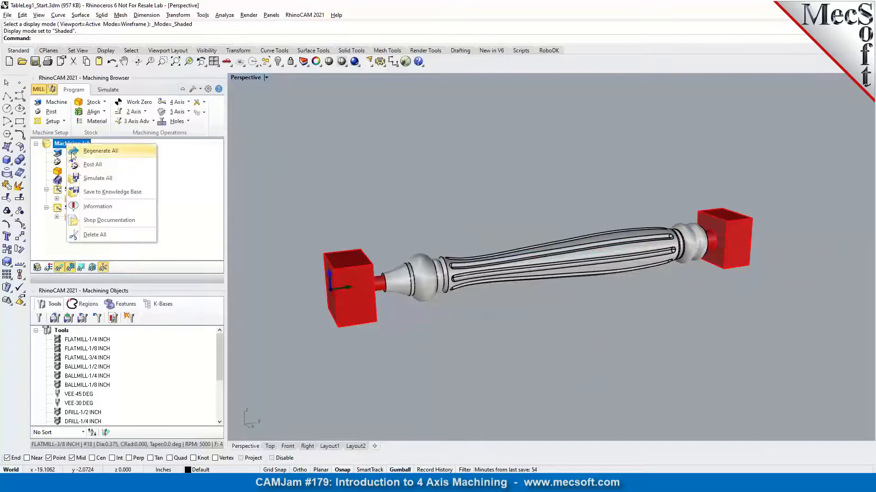
{"action": "left_click", "coordinate": [80, 178]}
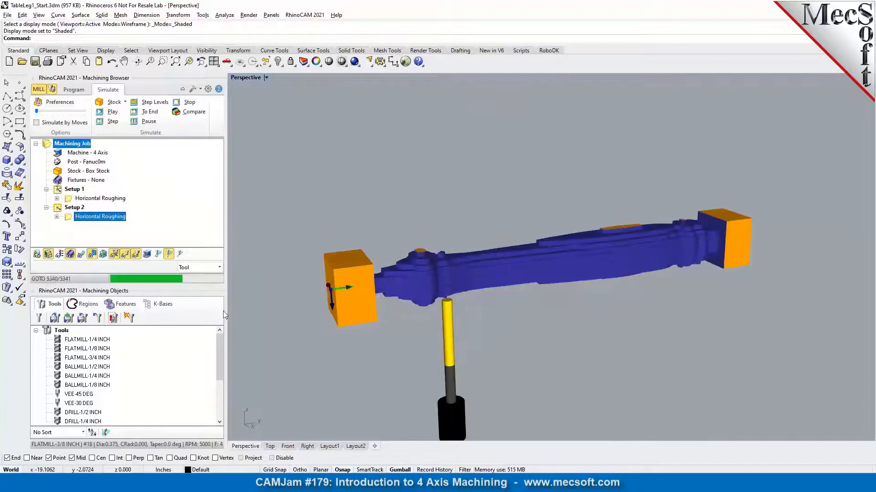
{"action": "right_click_drag", "start_coordinate": [447, 298], "coordinate": [494, 319]}
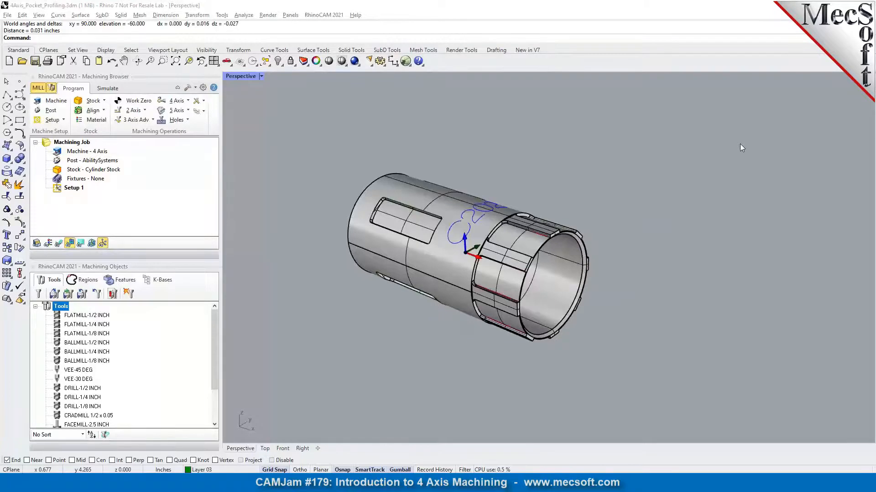
- Look through the available 4 Axis machining operations for the slotted cylinder part in 4Axis_Pocket_Profiling
{"action": "left_click", "coordinate": [188, 101]}
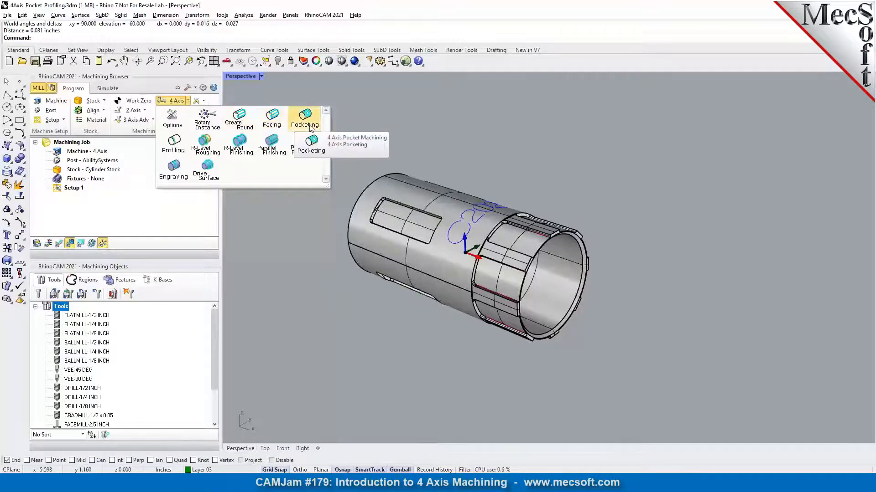
{"action": "left_click", "coordinate": [409, 153]}
{"action": "scroll", "coordinate": [501, 227], "scroll_direction": "up", "scroll_amount": 2}
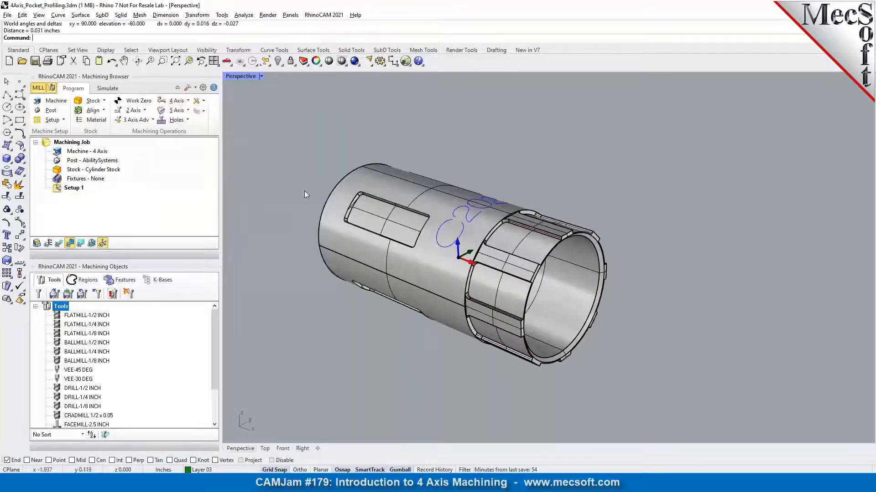
- Review the cylinder job's machine definition and rotary axis in several views, accept it, and display the cylinder stock
{"action": "left_click", "coordinate": [51, 101]}
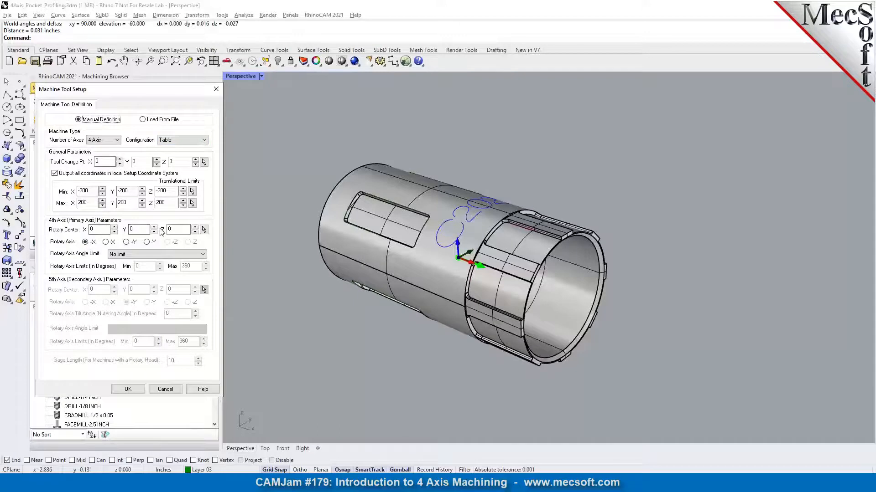
{"action": "left_click", "coordinate": [214, 61]}
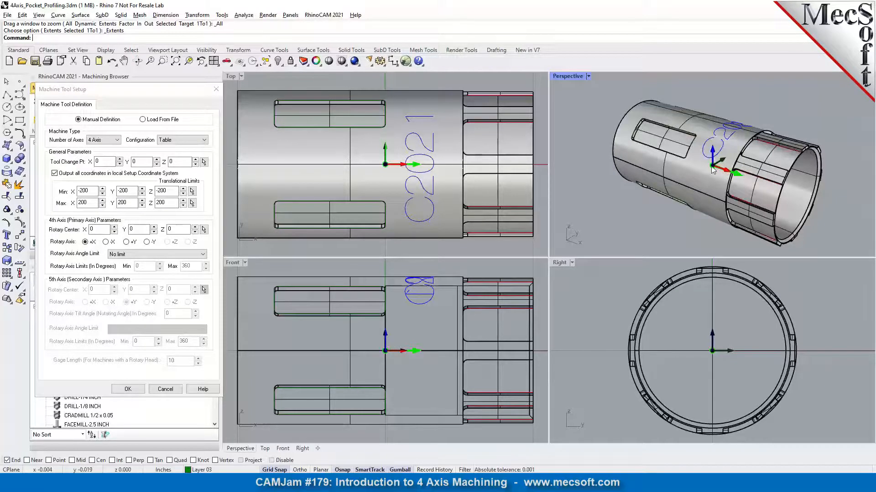
{"action": "left_click", "coordinate": [588, 76]}
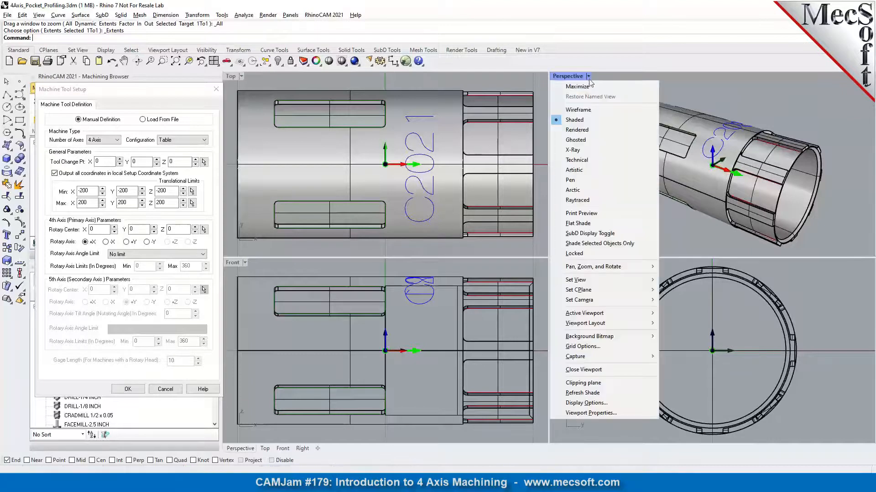
{"action": "left_click", "coordinate": [587, 86]}
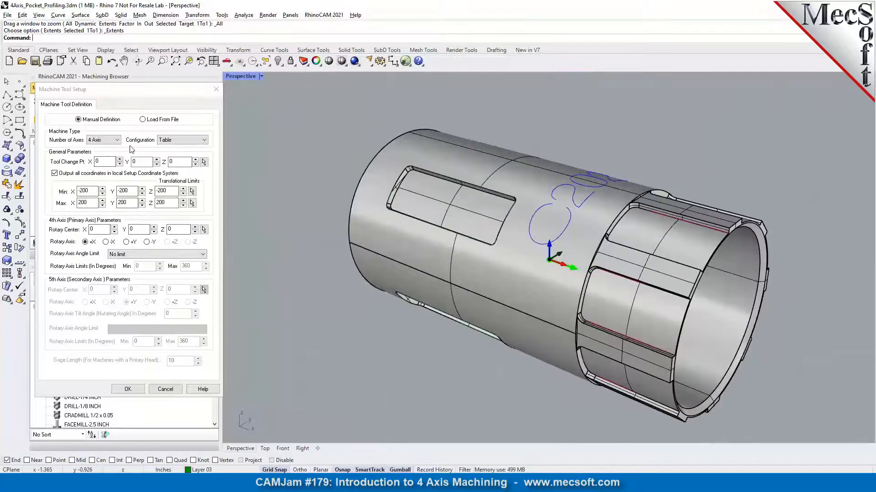
{"action": "left_click", "coordinate": [128, 389]}
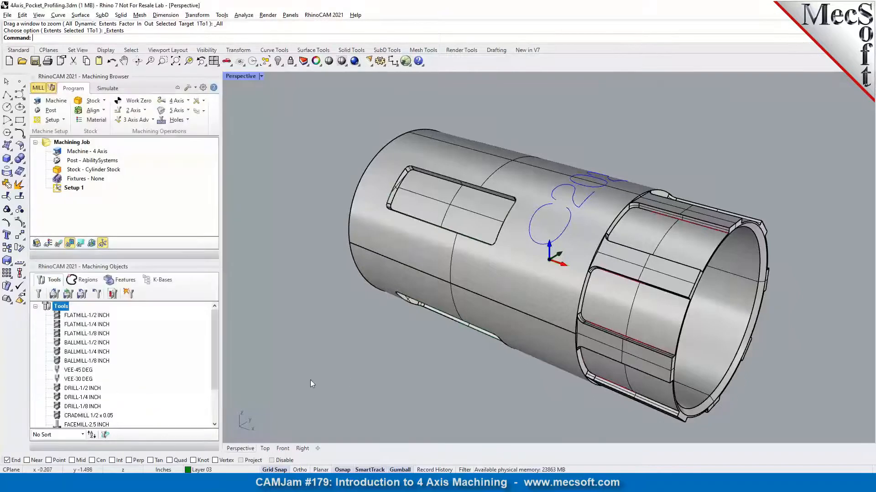
{"action": "left_click", "coordinate": [105, 170]}
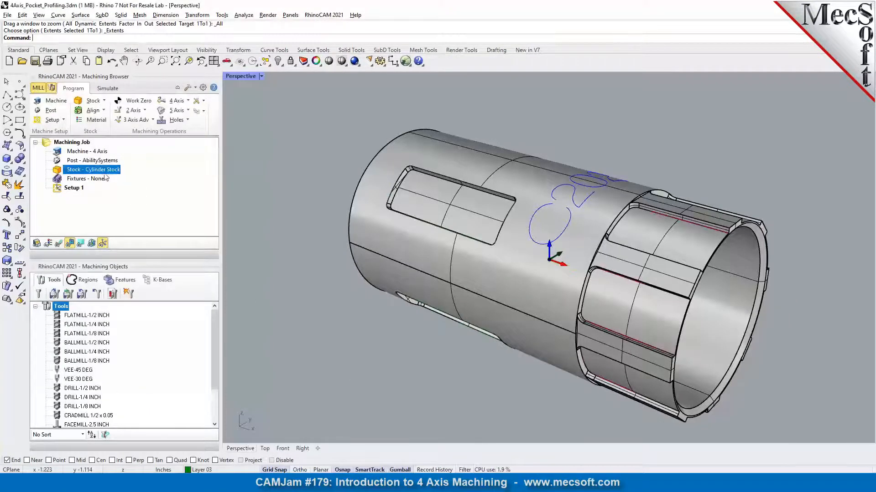
{"action": "left_click", "coordinate": [37, 244]}
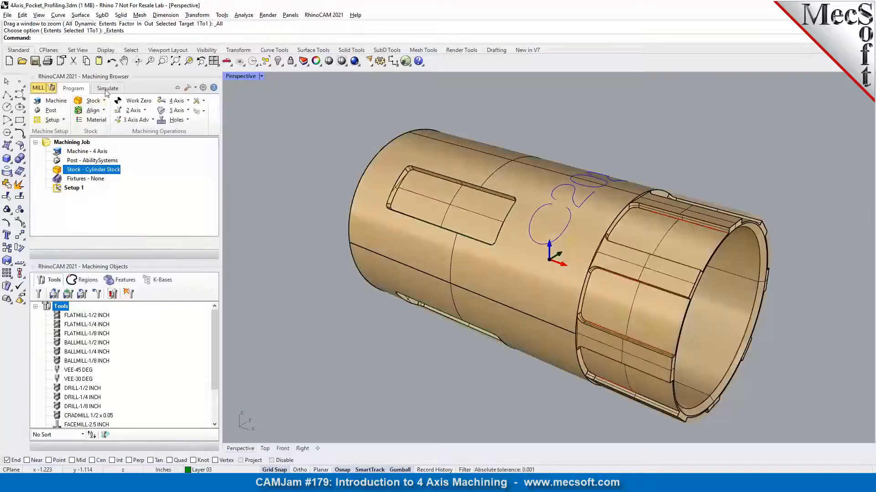
- Examine the cylinder stock in the simulation view and its axis, center and dimensions in the cylindrical stock definition
{"action": "left_click", "coordinate": [106, 89]}
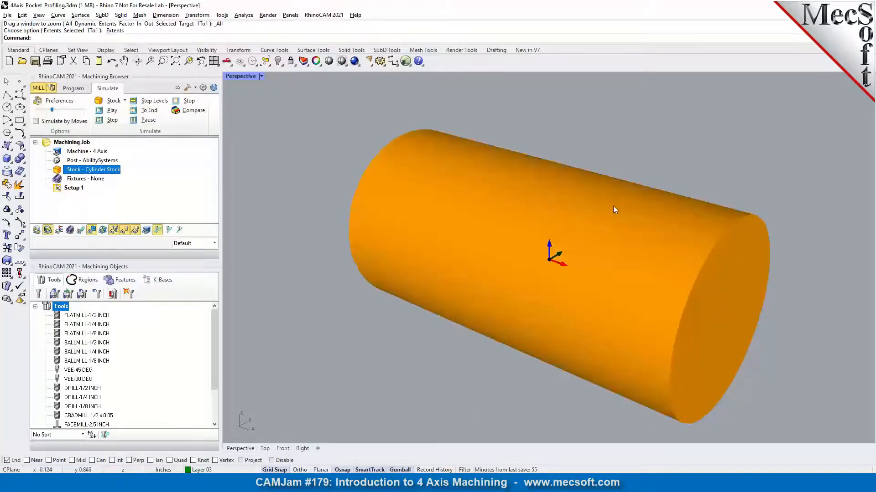
{"action": "left_click", "coordinate": [82, 88]}
{"action": "left_click", "coordinate": [104, 101]}
{"action": "left_click", "coordinate": [110, 144]}
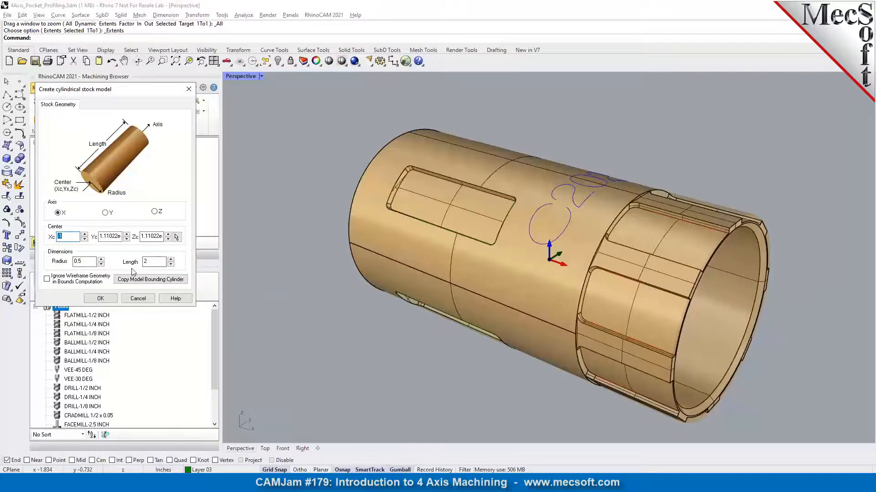
{"action": "left_click", "coordinate": [112, 300]}
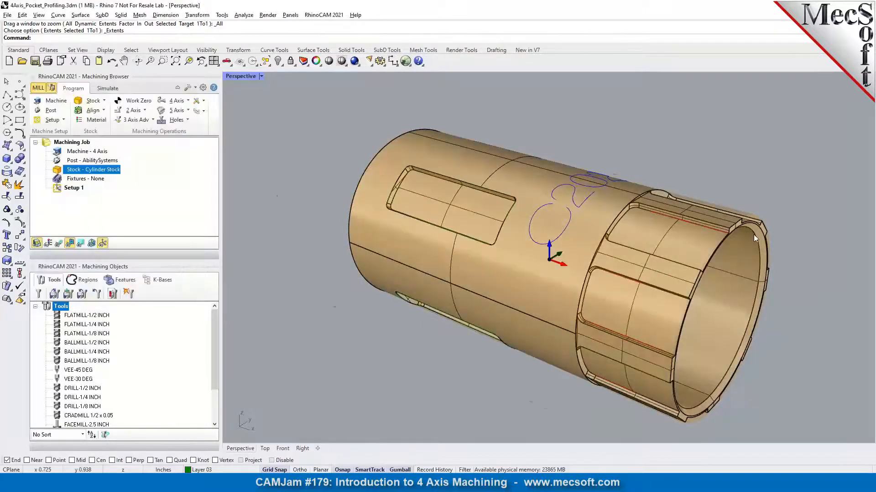
- Turn off the material texture display on the cylindrical part
{"action": "scroll", "coordinate": [741, 235], "scroll_direction": "up", "scroll_amount": 2}
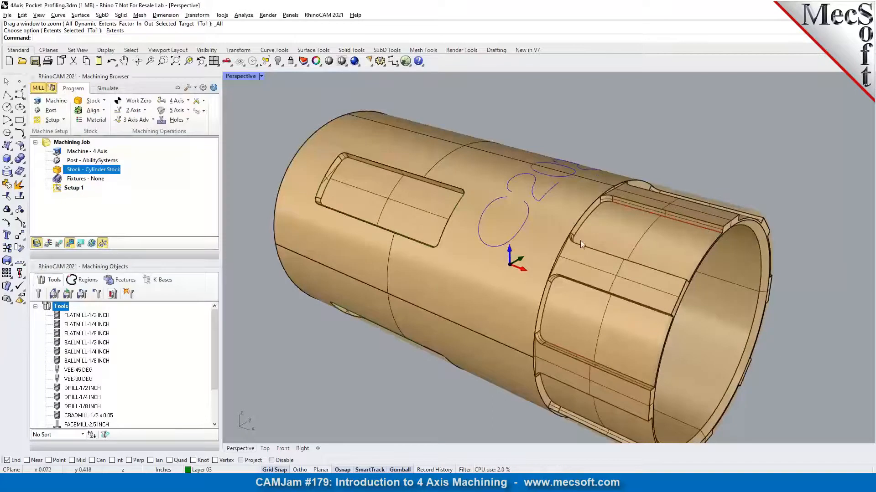
{"action": "left_click", "coordinate": [37, 244]}
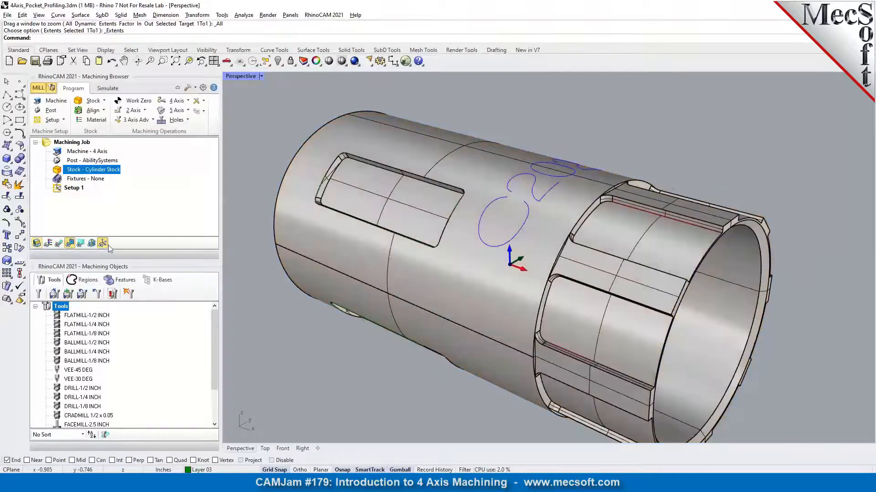
{"action": "mouse_move", "coordinate": [718, 247]}
{"action": "right_mouse_down"}
{"action": "mouse_move", "coordinate": [670, 249]}
{"action": "mouse_move", "coordinate": [717, 248]}
{"action": "right_mouse_up"}
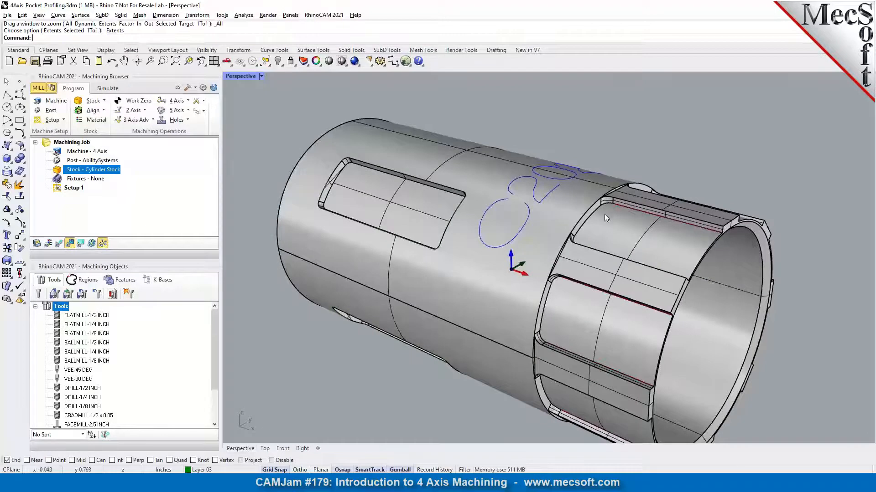
{"action": "right_click_drag", "start_coordinate": [716, 245], "coordinate": [691, 231]}
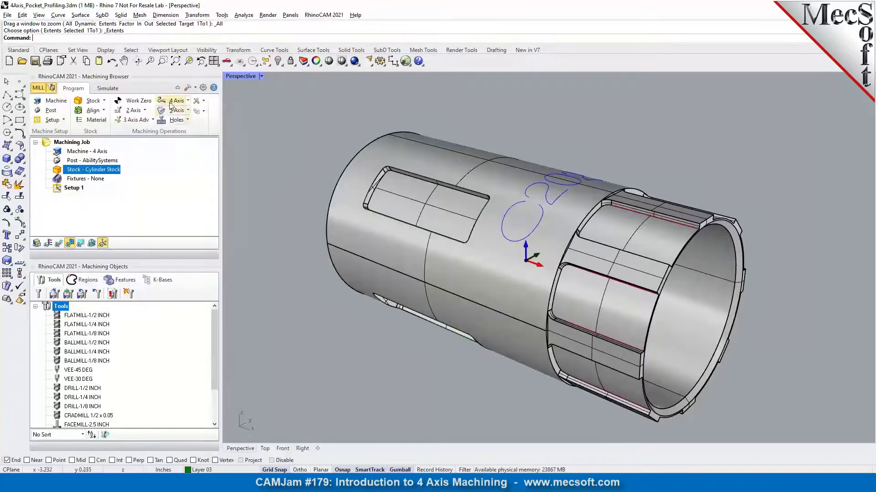
- Create a 4 Axis Facing operation and select the red curve of the uppermost visible open-ended pocket as a machining region
{"action": "left_click", "coordinate": [185, 103]}
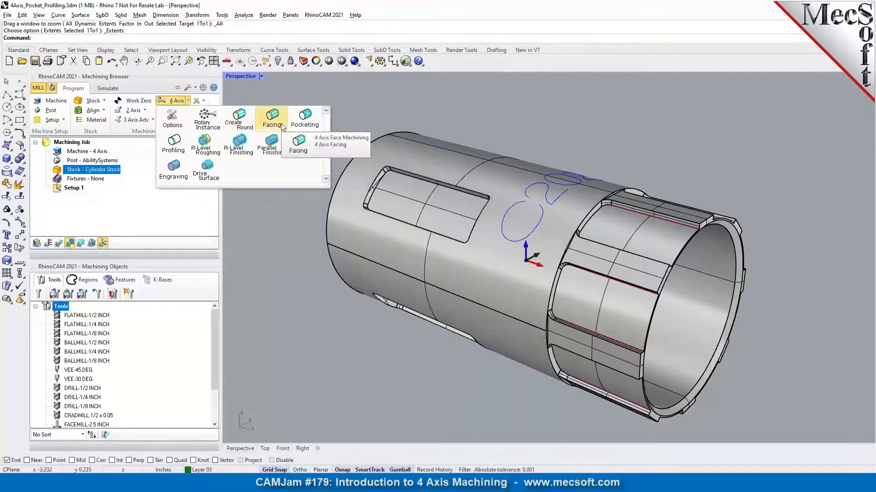
{"action": "left_click", "coordinate": [280, 123]}
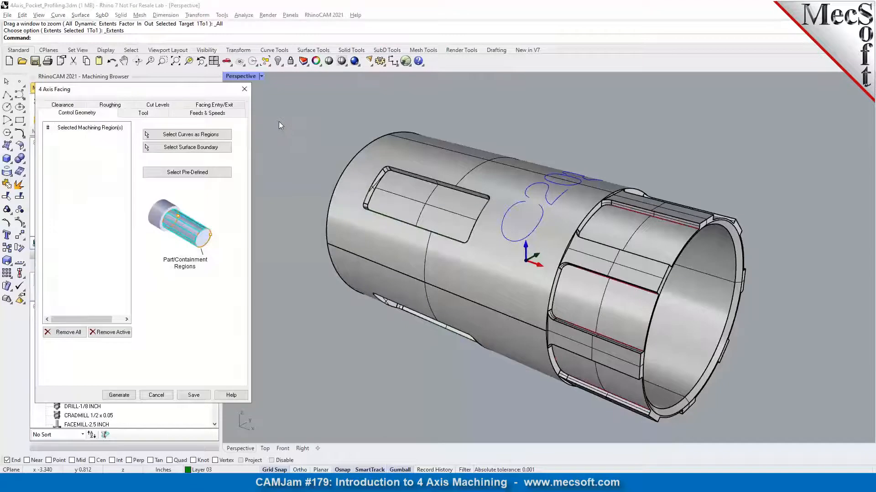
{"action": "left_click", "coordinate": [228, 135]}
{"action": "left_click", "coordinate": [694, 232]}
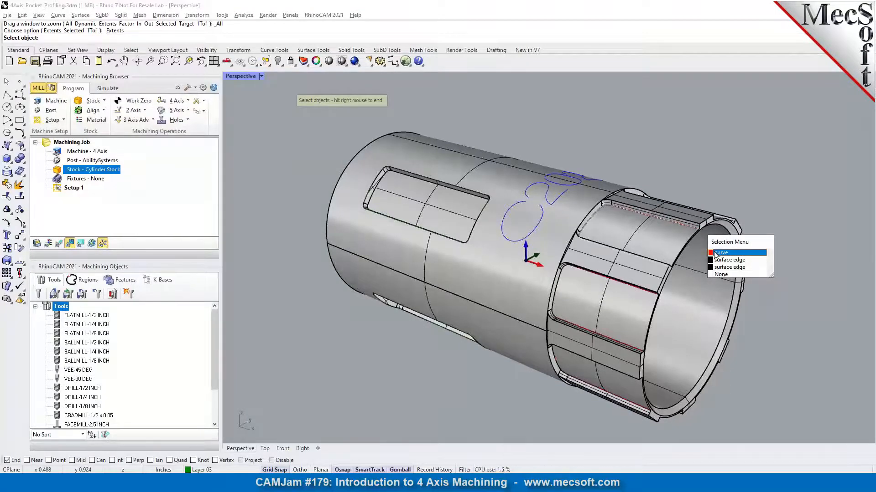
{"action": "left_click", "coordinate": [729, 253]}
- Add the red curve of the neighbouring open-ended pocket below the first one to the facing regions
{"action": "scroll", "coordinate": [657, 296], "scroll_direction": "up", "scroll_amount": 4}
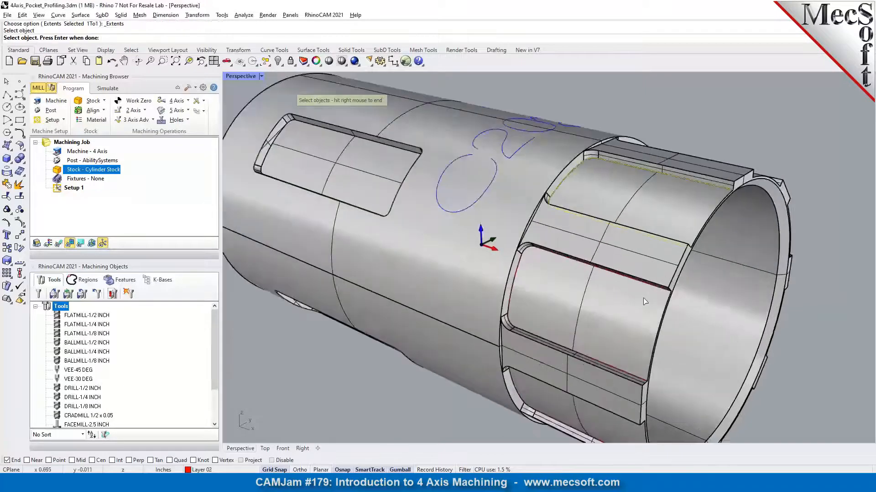
{"action": "scroll", "coordinate": [661, 293], "scroll_direction": "down", "scroll_amount": 2}
{"action": "left_click", "coordinate": [663, 286]}
{"action": "left_click", "coordinate": [689, 322]}
{"action": "scroll", "coordinate": [666, 256], "scroll_direction": "up", "scroll_amount": 5}
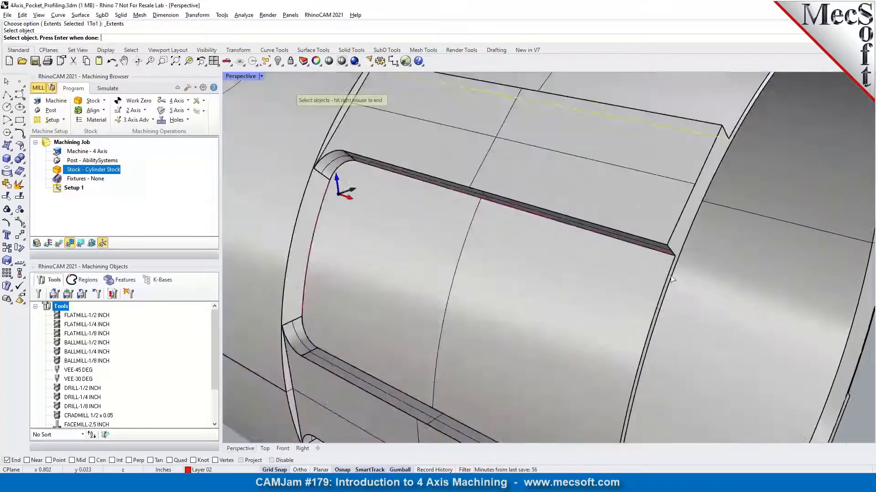
{"action": "left_click", "coordinate": [664, 248]}
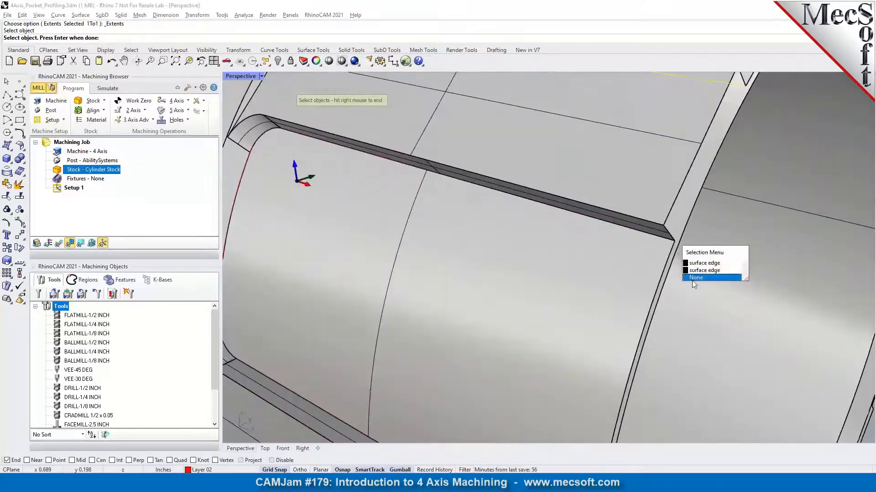
{"action": "left_click", "coordinate": [748, 275]}
{"action": "scroll", "coordinate": [642, 276], "scroll_direction": "down", "scroll_amount": 5}
{"action": "left_click", "coordinate": [647, 256]}
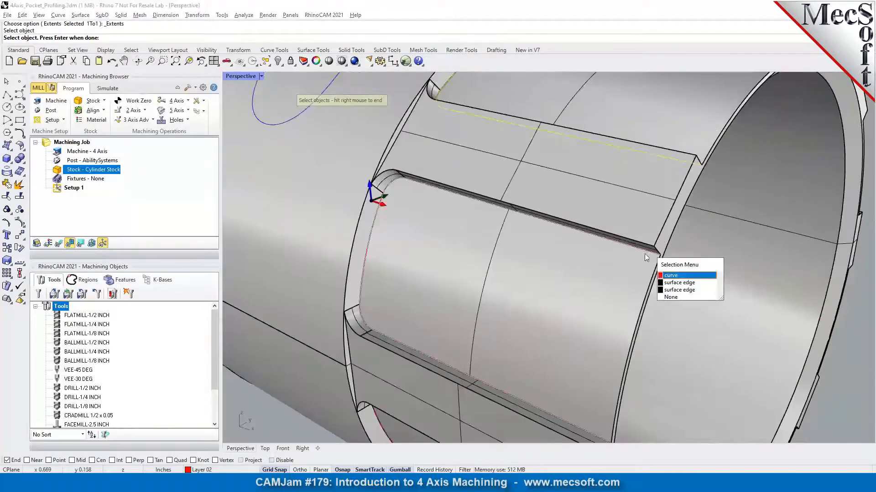
{"action": "left_click", "coordinate": [664, 277]}
- Add the red curve of the third open-ended pocket around the part and finish the region selection
{"action": "scroll", "coordinate": [597, 306], "scroll_direction": "down", "scroll_amount": 7}
{"action": "scroll", "coordinate": [591, 313], "scroll_direction": "up", "scroll_amount": 3}
{"action": "right_click_drag", "start_coordinate": [572, 338], "coordinate": [592, 336]}
{"action": "left_click", "coordinate": [591, 337]}
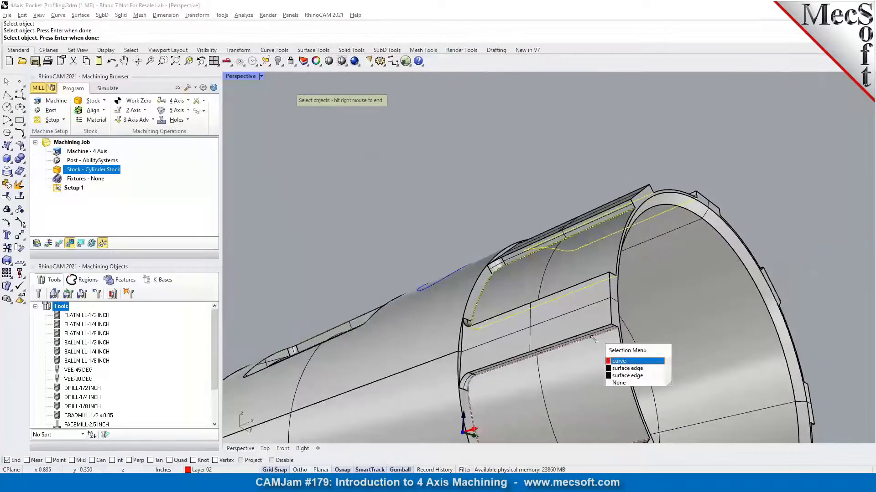
{"action": "left_click", "coordinate": [614, 362]}
{"action": "scroll", "coordinate": [554, 296], "scroll_direction": "down", "scroll_amount": 7}
{"action": "right_click_drag", "start_coordinate": [554, 295], "coordinate": [570, 358]}
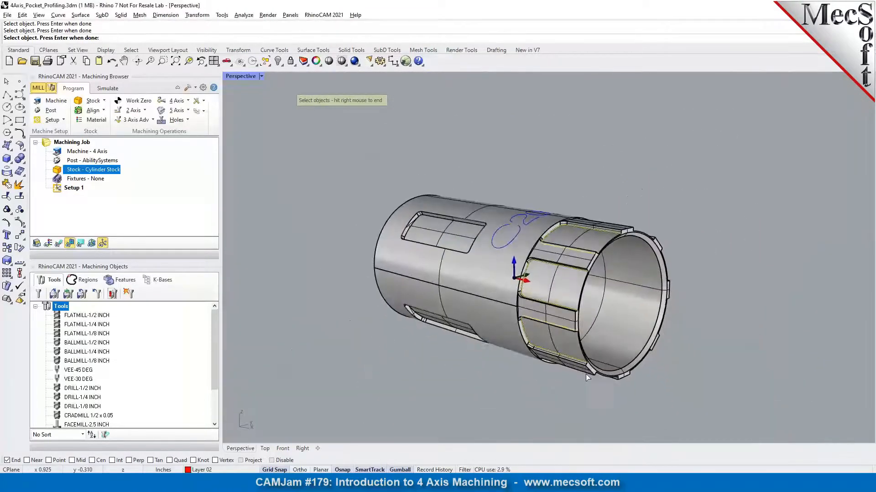
{"action": "right_click", "coordinate": [554, 323]}
{"action": "mouse_move", "coordinate": [554, 321]}
{"action": "right_mouse_down"}
{"action": "mouse_move", "coordinate": [567, 340]}
{"action": "mouse_move", "coordinate": [560, 336]}
{"action": "right_mouse_up"}
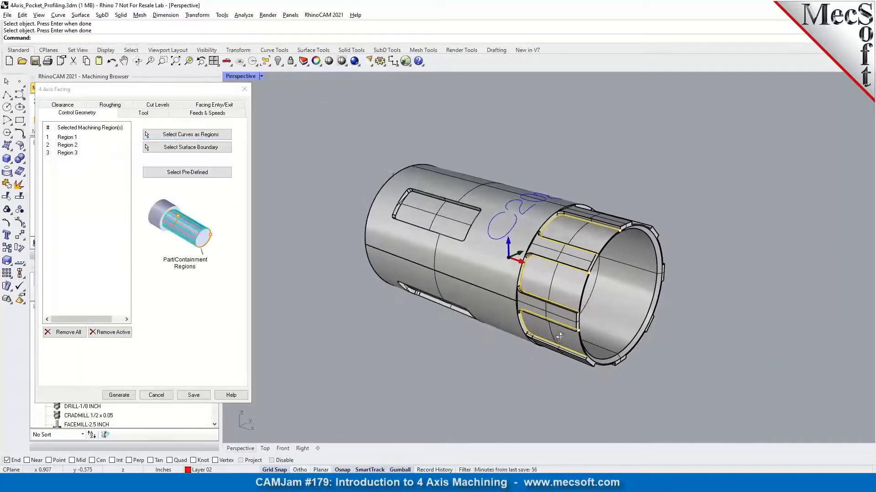
- Choose the FLATMILL-3/8 INCH tool for the facing operation and review its feeds and speeds
{"action": "left_click", "coordinate": [144, 113]}
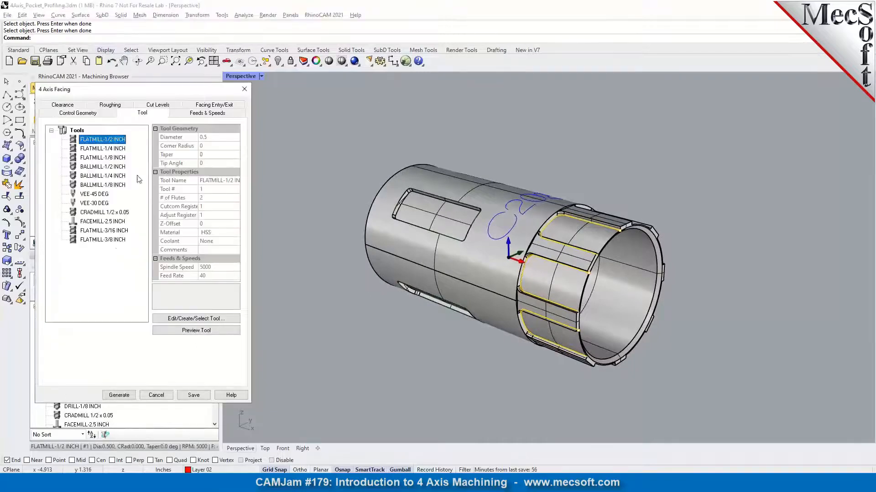
{"action": "left_click", "coordinate": [113, 241]}
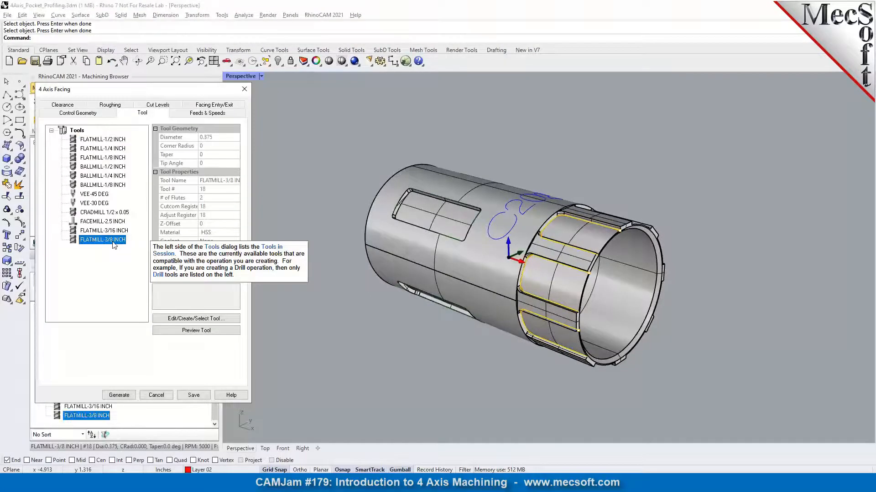
{"action": "left_click", "coordinate": [193, 116]}
{"action": "left_click", "coordinate": [194, 117]}
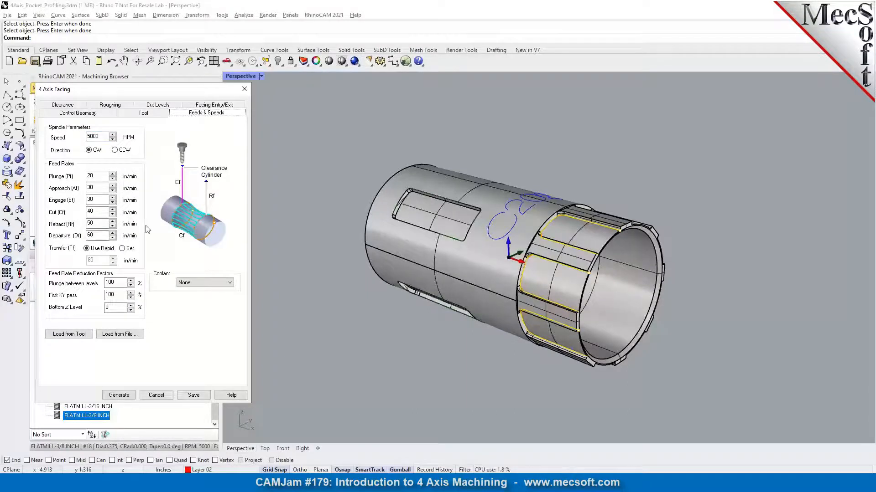
- Try a clearance cylinder defined by Stock Max R + Dist with 0.15, and restore the Automatic definition
{"action": "left_click", "coordinate": [74, 106]}
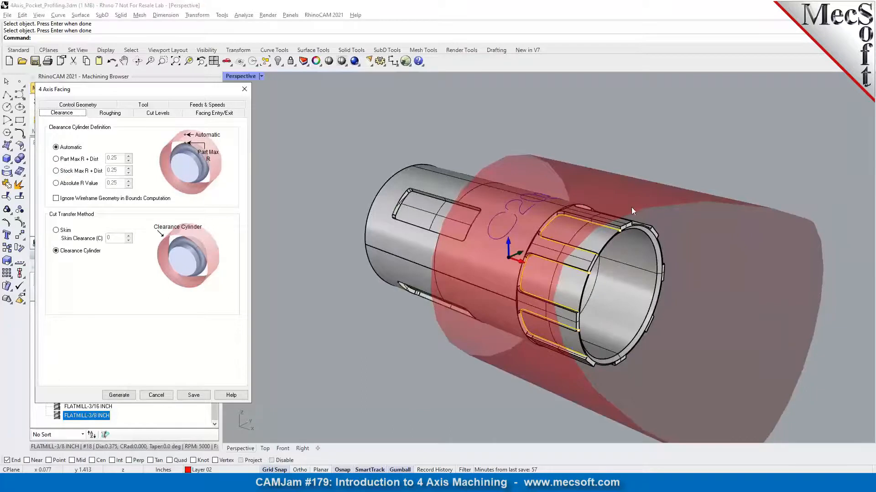
{"action": "right_click_drag", "start_coordinate": [570, 290], "coordinate": [674, 285]}
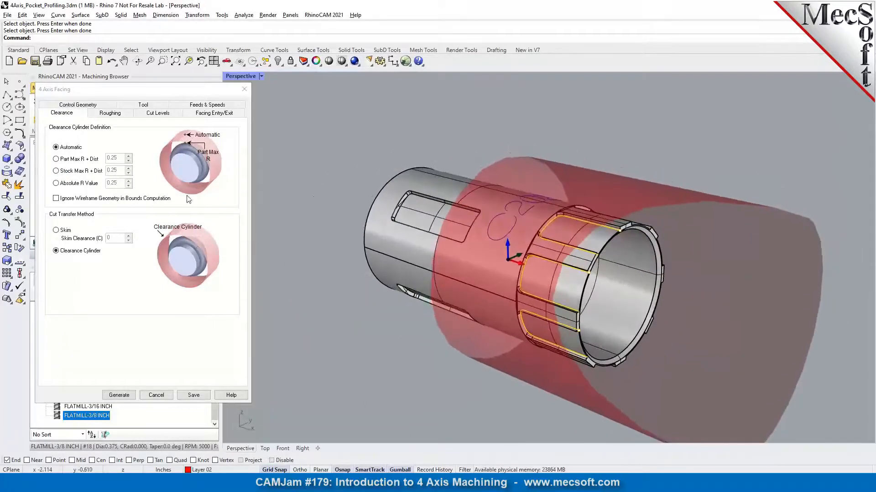
{"action": "left_click", "coordinate": [63, 172]}
{"action": "left_click", "coordinate": [129, 174]}
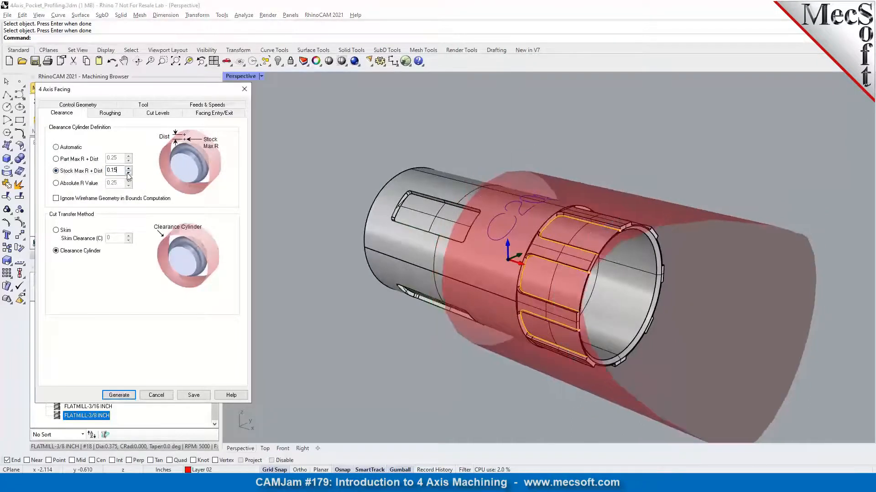
{"action": "mouse_move", "coordinate": [77, 190]}
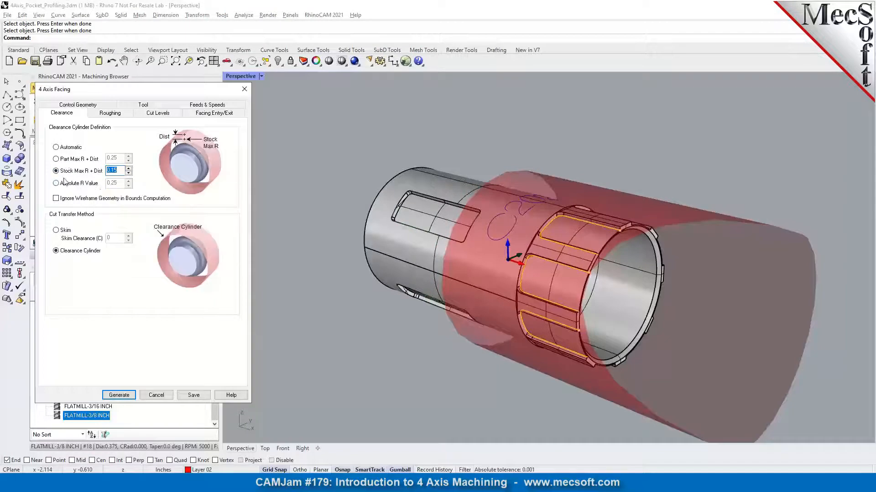
{"action": "left_click", "coordinate": [66, 148]}
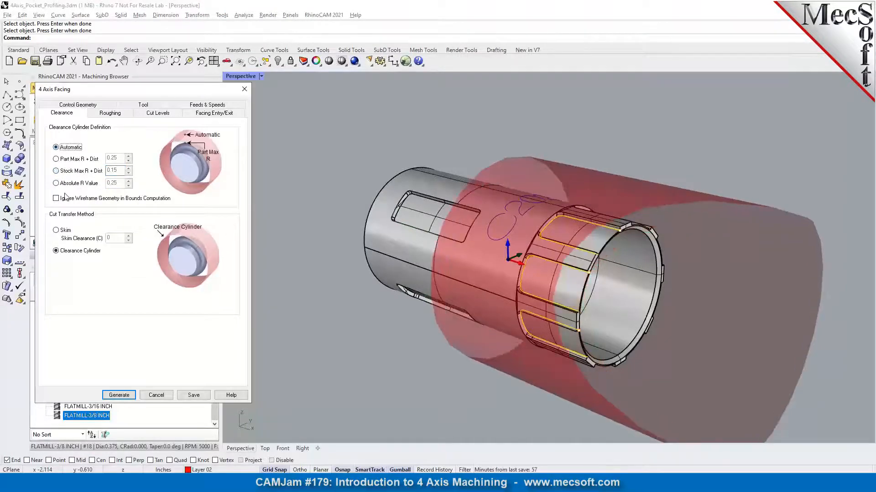
- Set the facing operation's roughing pattern to Island Offset Cuts
{"action": "left_click", "coordinate": [108, 114]}
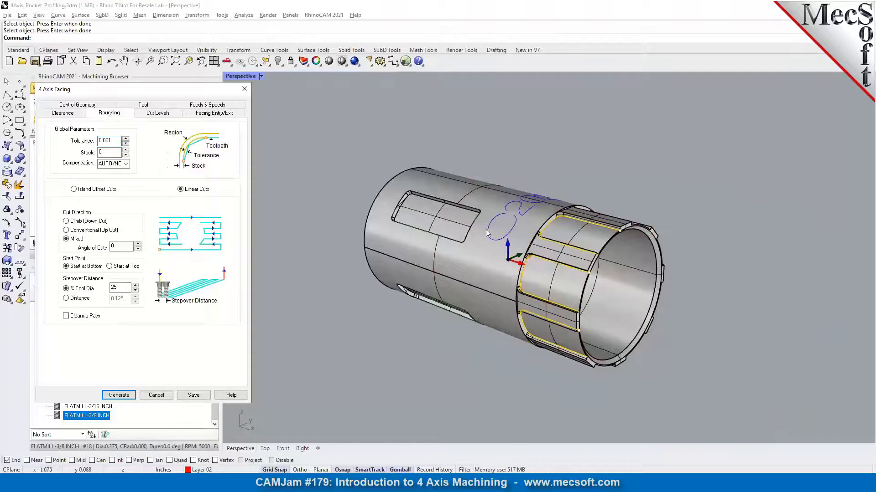
{"action": "scroll", "coordinate": [550, 239], "scroll_direction": "up", "scroll_amount": 1}
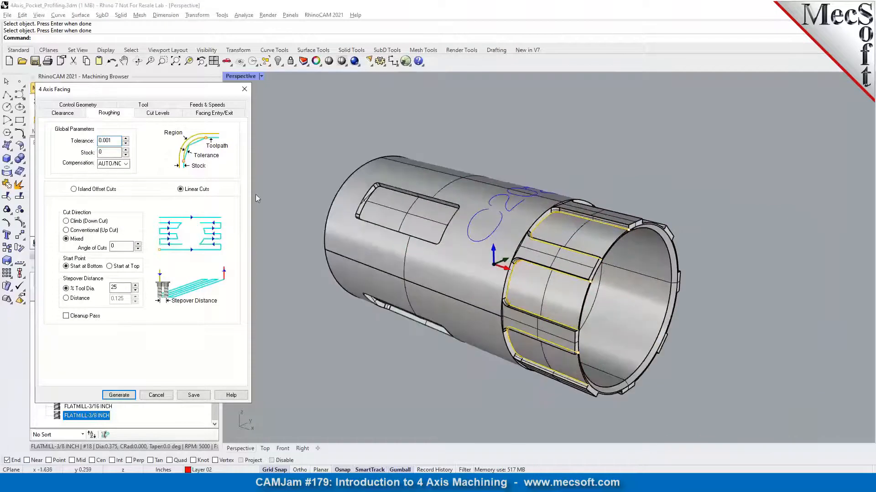
{"action": "left_click", "coordinate": [101, 190]}
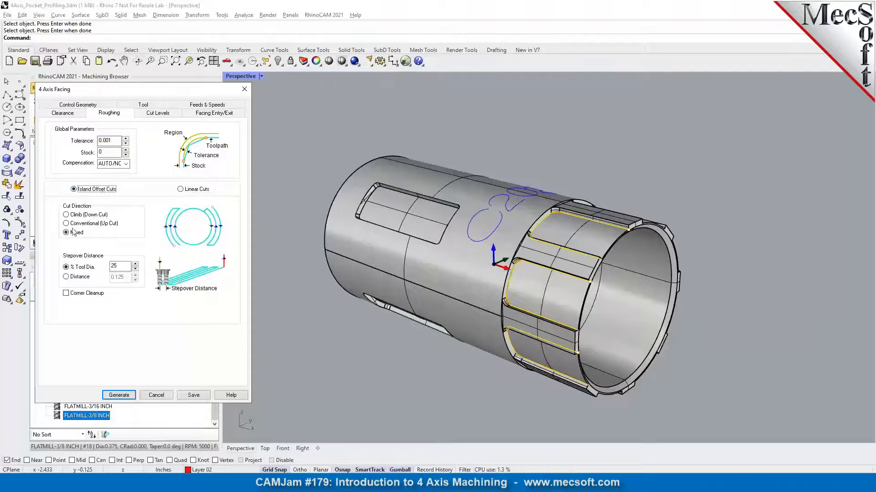
{"action": "mouse_move", "coordinate": [119, 269]}
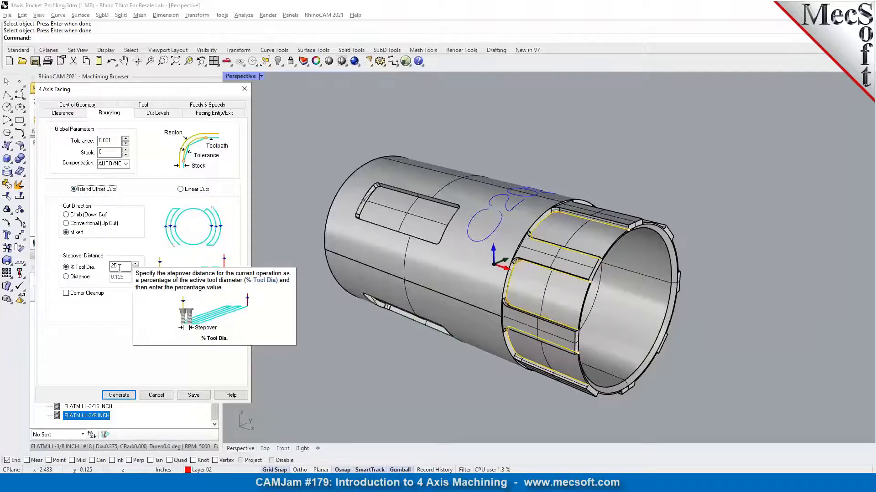
- Set the location of the cut geometry to At Bottom in the cut levels
{"action": "left_click", "coordinate": [162, 113]}
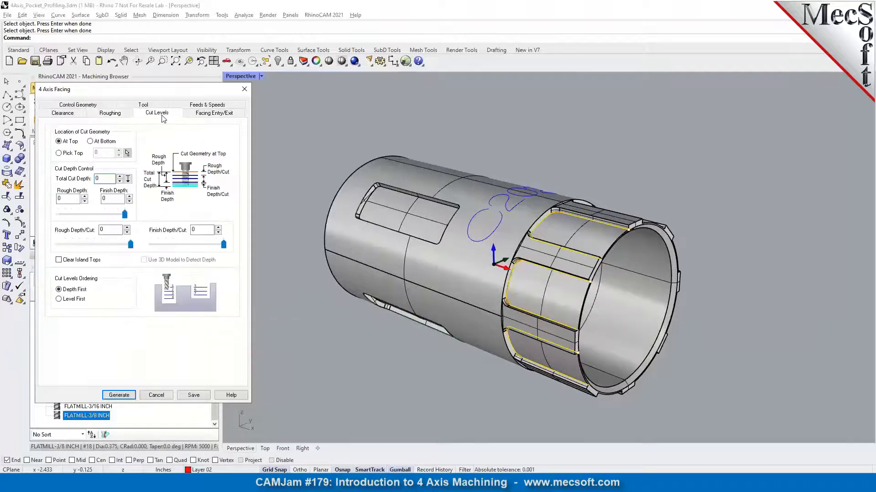
{"action": "scroll", "coordinate": [566, 219], "scroll_direction": "up", "scroll_amount": 4}
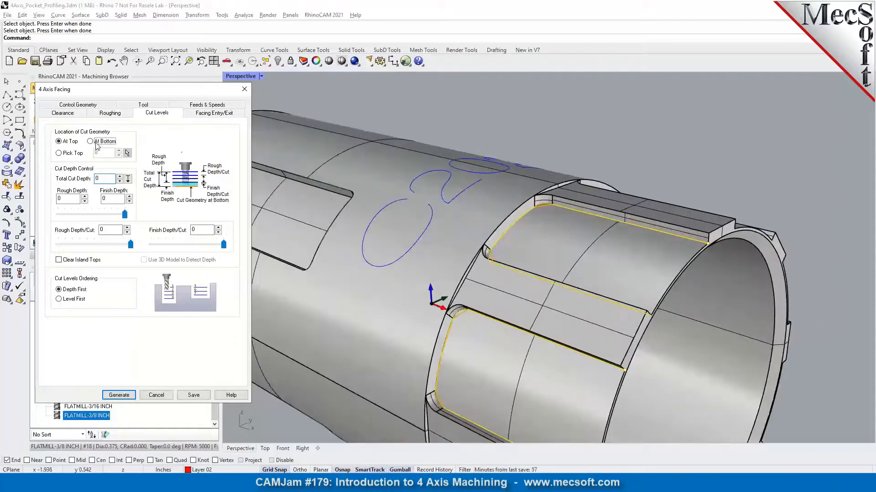
{"action": "left_click", "coordinate": [98, 143]}
- Set both the entry and exit motions to None and generate the 4 Axis Facing toolpath
{"action": "left_click", "coordinate": [228, 115]}
{"action": "left_click", "coordinate": [139, 132]}
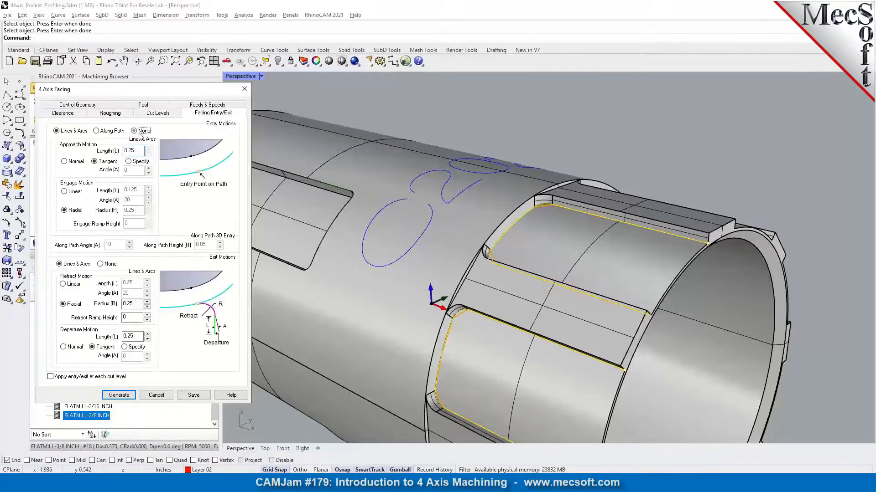
{"action": "left_click", "coordinate": [108, 265]}
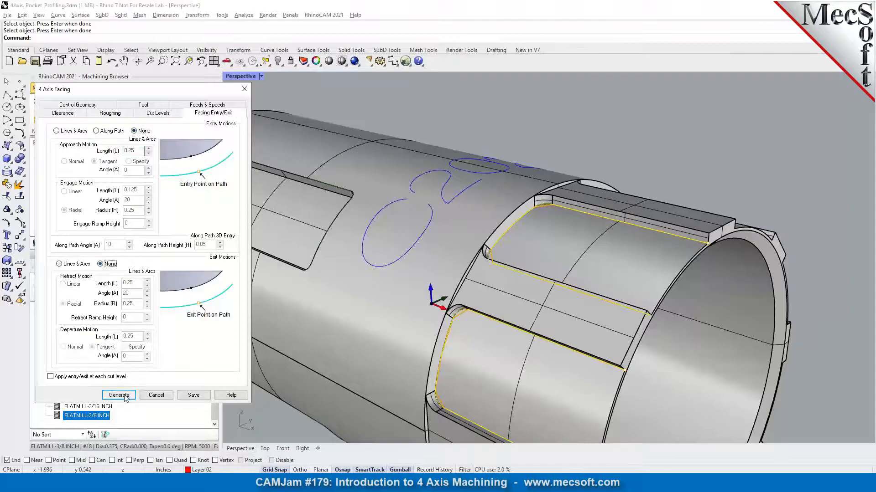
{"action": "left_click", "coordinate": [118, 395]}
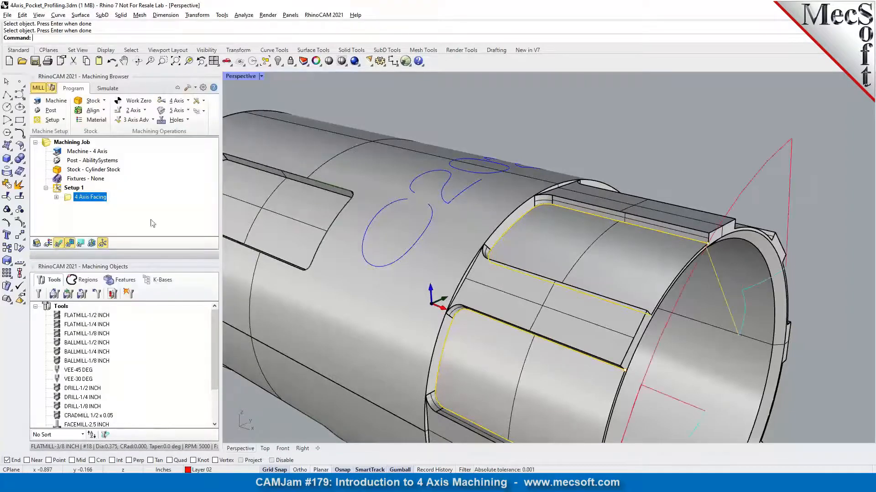
- Switch the 4 Axis Facing operation to the FLATMILL-1/8 INCH tool, regenerate its toolpath and inspect it around the part
{"action": "double_click", "coordinate": [70, 197]}
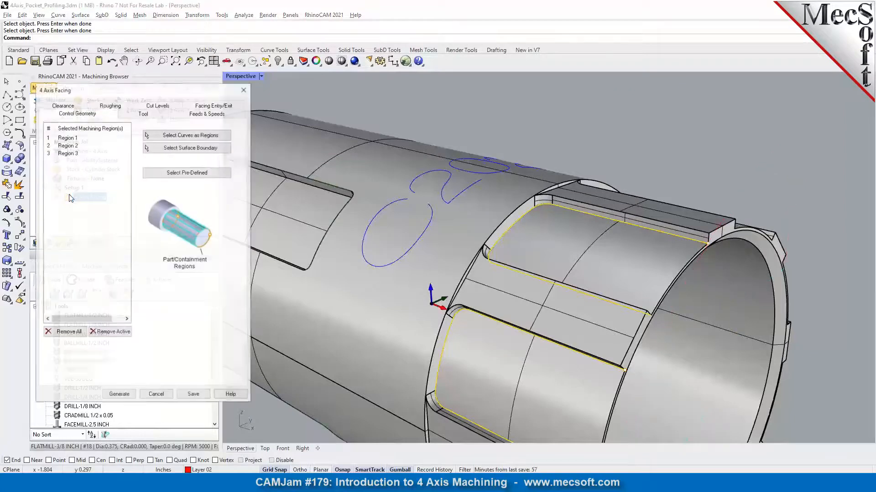
{"action": "left_click", "coordinate": [137, 114]}
{"action": "mouse_move", "coordinate": [114, 191]}
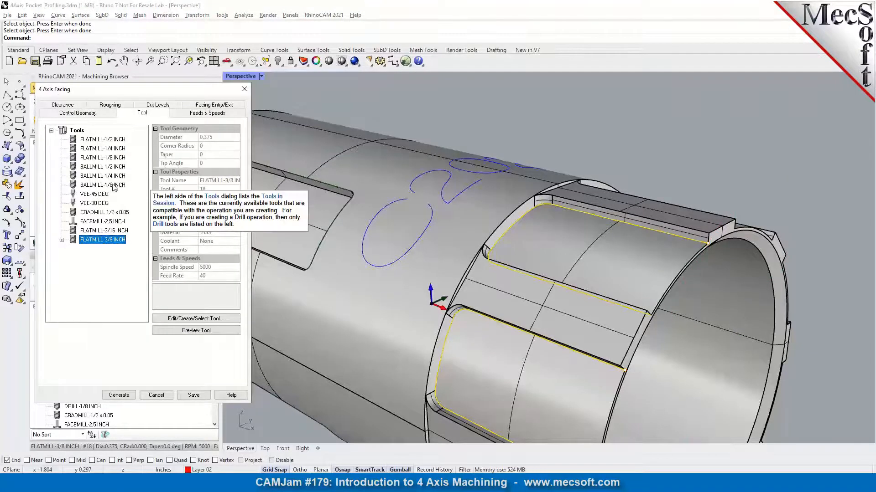
{"action": "left_click", "coordinate": [113, 158]}
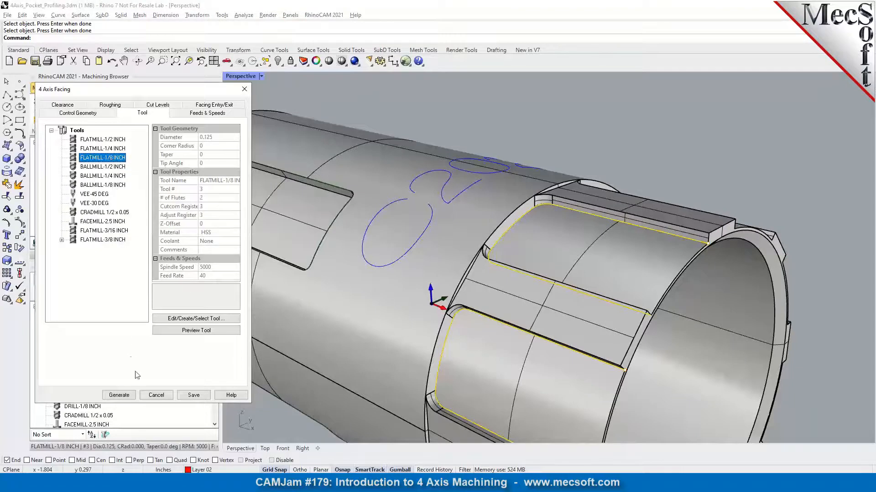
{"action": "left_click", "coordinate": [130, 395]}
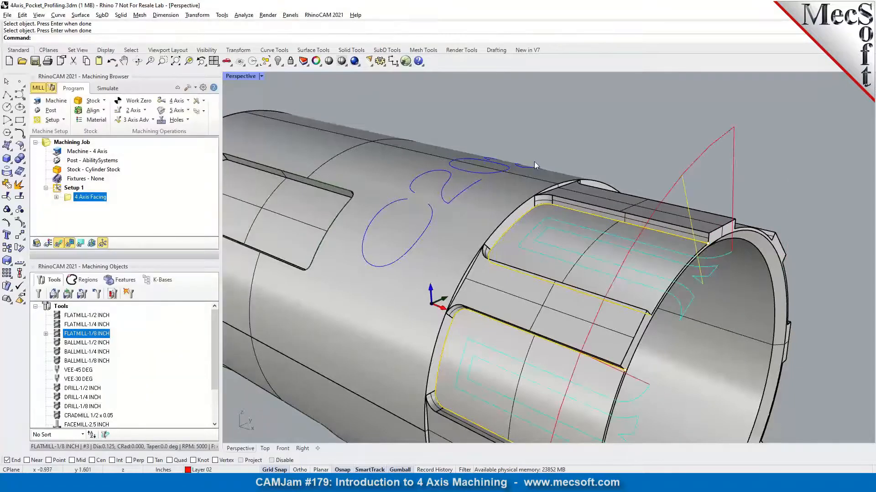
{"action": "scroll", "coordinate": [535, 163], "scroll_direction": "down", "scroll_amount": 3}
{"action": "right_click_drag", "start_coordinate": [614, 270], "coordinate": [608, 236]}
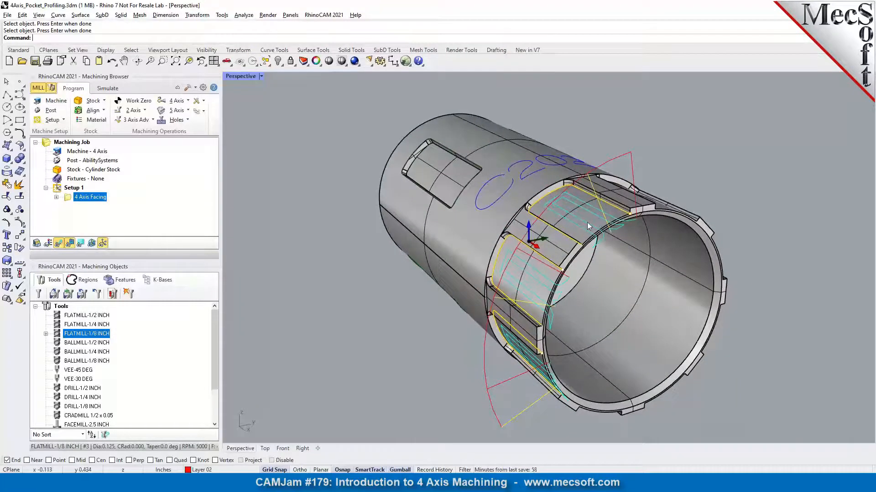
{"action": "right_click_drag", "start_coordinate": [587, 222], "coordinate": [605, 226]}
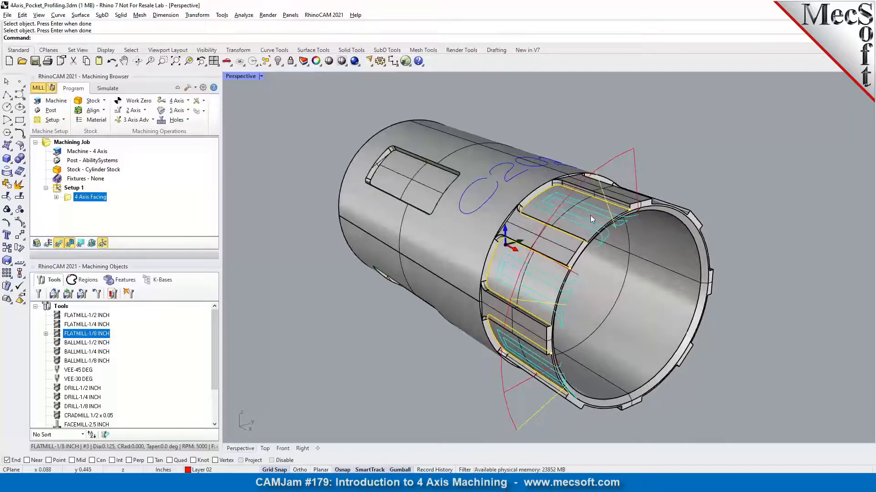
- Set the simulation speed slider to its minimum and simulate the 4 Axis Facing toolpath on the cylinder stock
{"action": "left_click", "coordinate": [108, 88]}
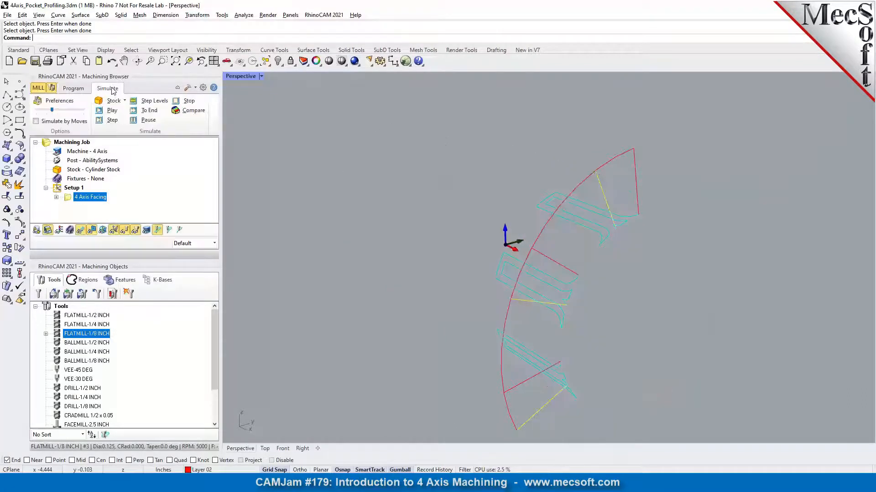
{"action": "left_click_drag", "start_coordinate": [52, 110], "coordinate": [36, 113]}
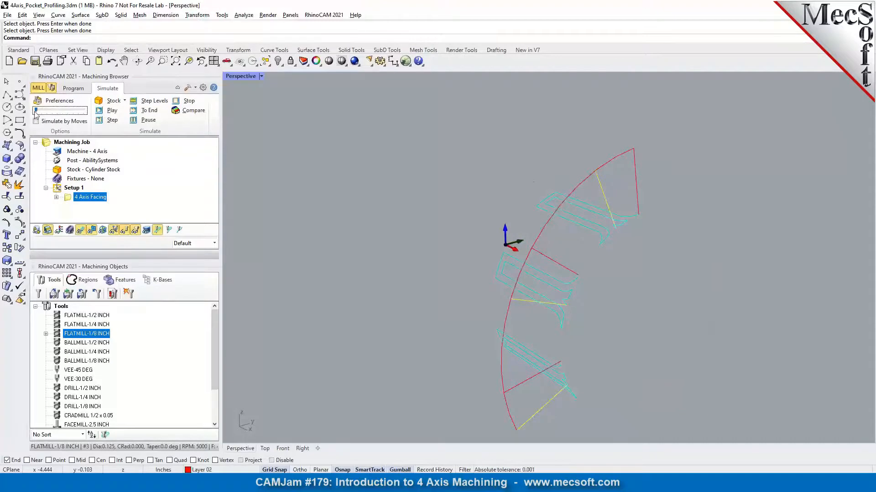
{"action": "left_click", "coordinate": [98, 112]}
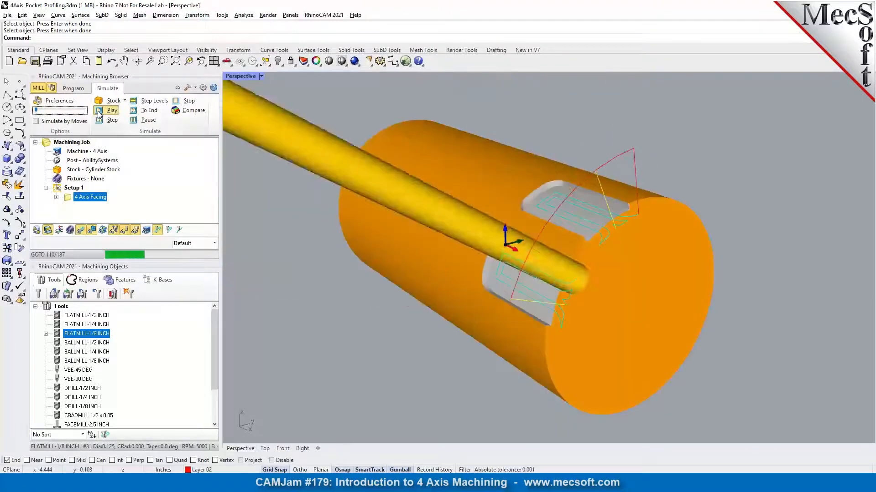
{"action": "right_click_drag", "start_coordinate": [542, 207], "coordinate": [343, 220]}
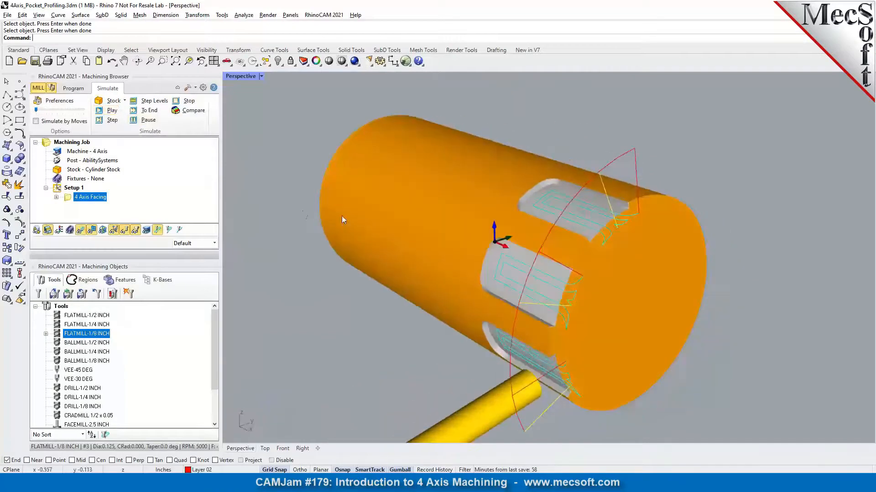
- Set the simulated stock's colouring to Tool and replay the 4 Axis Facing simulation
{"action": "left_click", "coordinate": [214, 243]}
{"action": "left_click", "coordinate": [192, 259]}
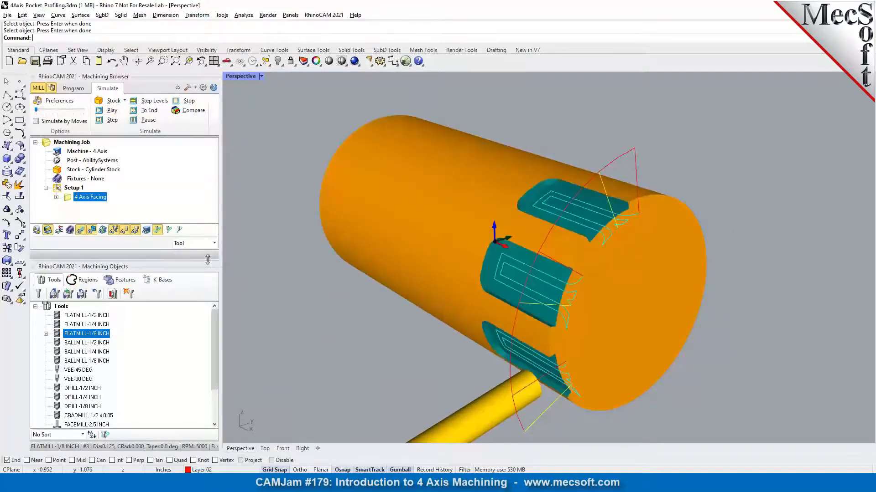
{"action": "left_click", "coordinate": [117, 113]}
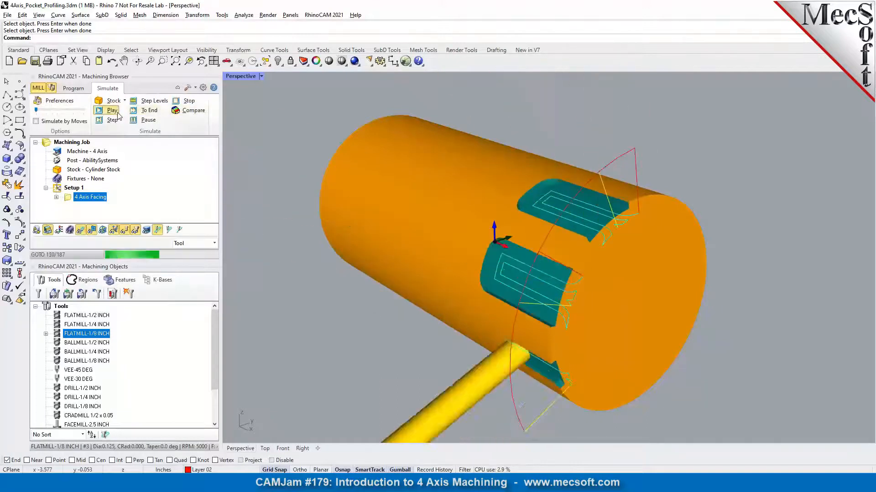
{"action": "right_click_drag", "start_coordinate": [630, 209], "coordinate": [669, 191]}
- Add a 4 Axis Pocketing operation and remove all of its preselected machining regions
{"action": "left_click", "coordinate": [68, 89]}
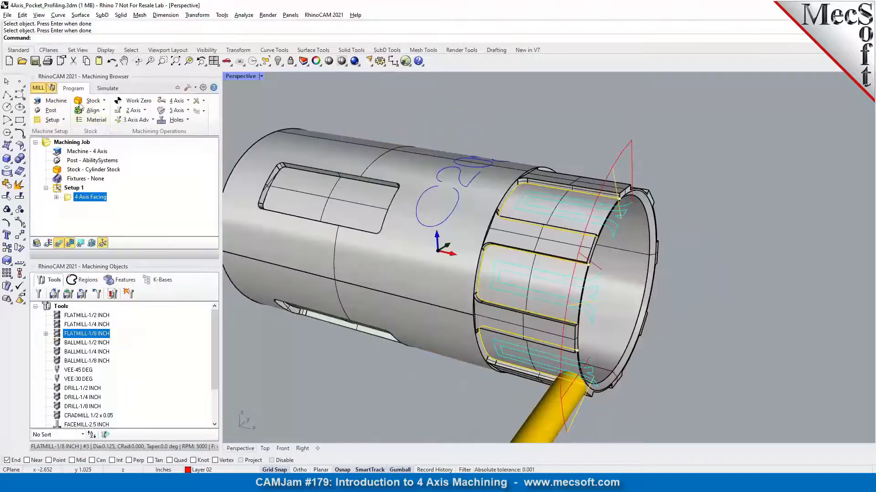
{"action": "scroll", "coordinate": [533, 189], "scroll_direction": "down", "scroll_amount": 2}
{"action": "scroll", "coordinate": [401, 182], "scroll_direction": "up", "scroll_amount": 5}
{"action": "mouse_move", "coordinate": [400, 182]}
{"action": "right_mouse_down"}
{"action": "mouse_move", "coordinate": [443, 205]}
{"action": "mouse_move", "coordinate": [396, 186]}
{"action": "right_mouse_up"}
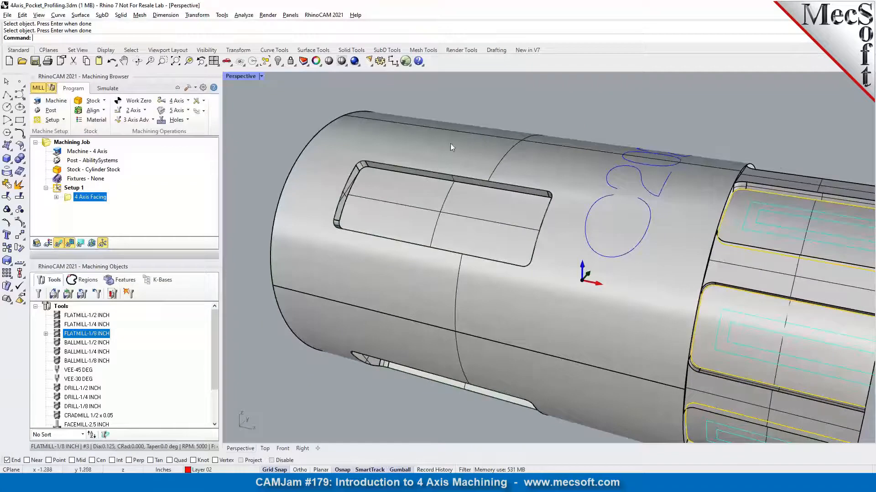
{"action": "left_click", "coordinate": [182, 103]}
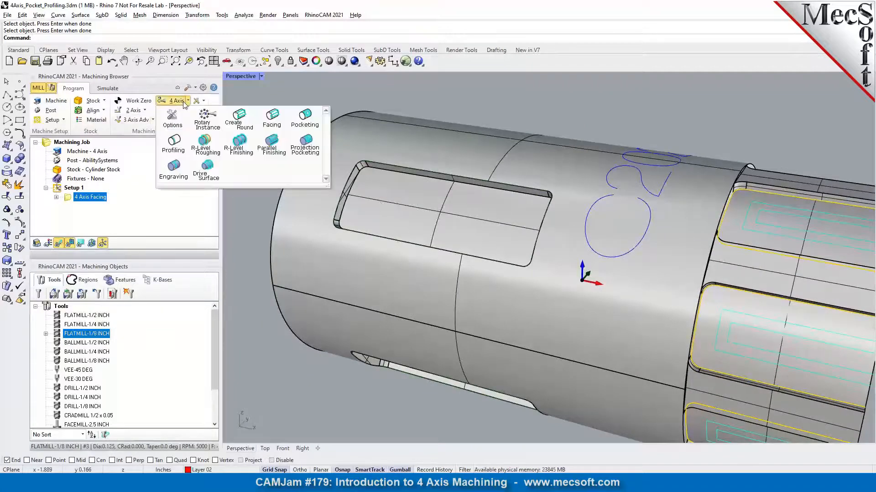
{"action": "left_click", "coordinate": [305, 125]}
{"action": "left_click", "coordinate": [84, 334]}
- Start selecting curves as regions and pick the outline curve of the closed pocket on the cylinder's upper front side
{"action": "left_click", "coordinate": [191, 134]}
{"action": "scroll", "coordinate": [357, 172], "scroll_direction": "up", "scroll_amount": 2}
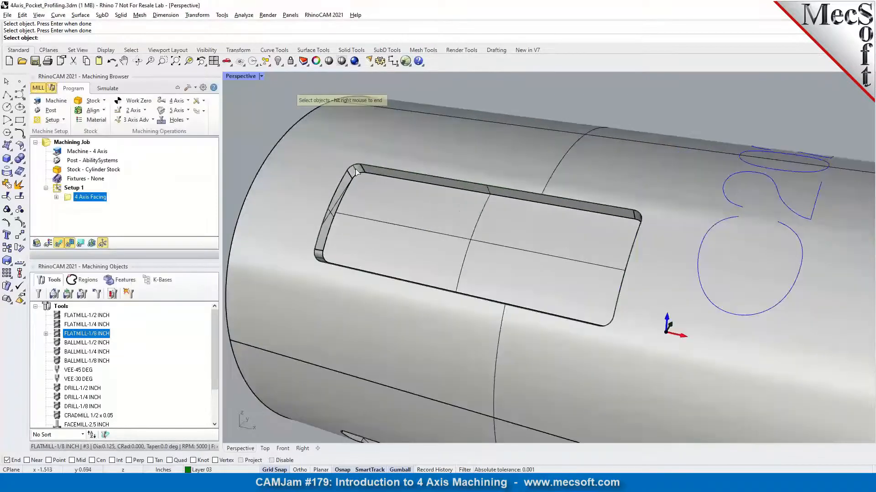
{"action": "left_click", "coordinate": [356, 169]}
{"action": "left_click", "coordinate": [377, 191]}
{"action": "scroll", "coordinate": [377, 191], "scroll_direction": "down", "scroll_amount": 3}
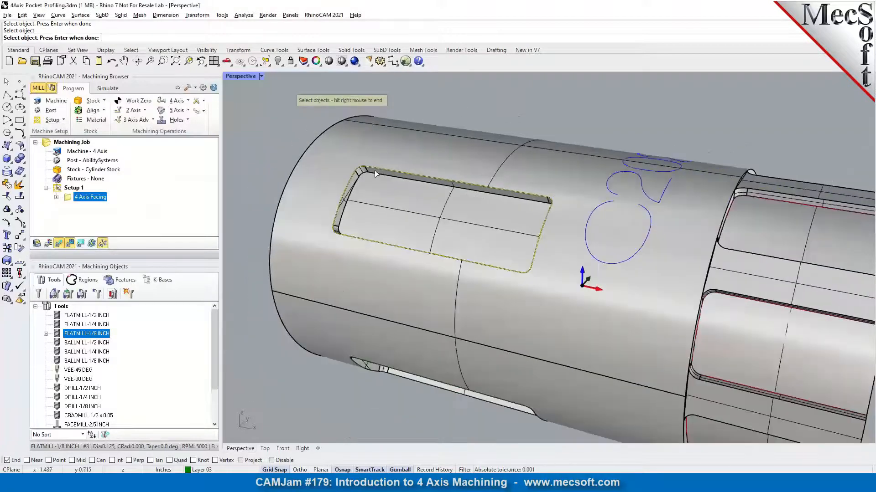
- Add the outline curve of the closed pocket on the lower front side to the region selection
{"action": "left_click", "coordinate": [352, 358]}
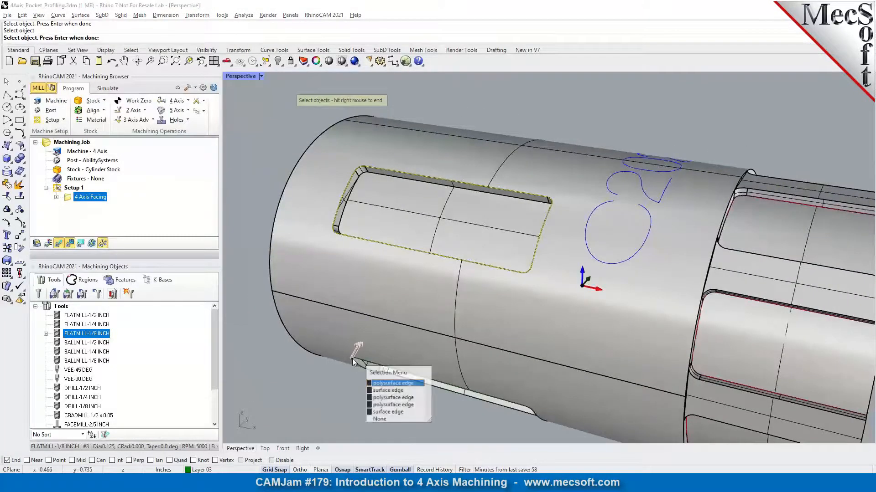
{"action": "left_click", "coordinate": [387, 419]}
{"action": "right_click_drag", "start_coordinate": [353, 365], "coordinate": [354, 367], "text": "shift"}
{"action": "scroll", "coordinate": [354, 366], "scroll_direction": "up", "scroll_amount": 5}
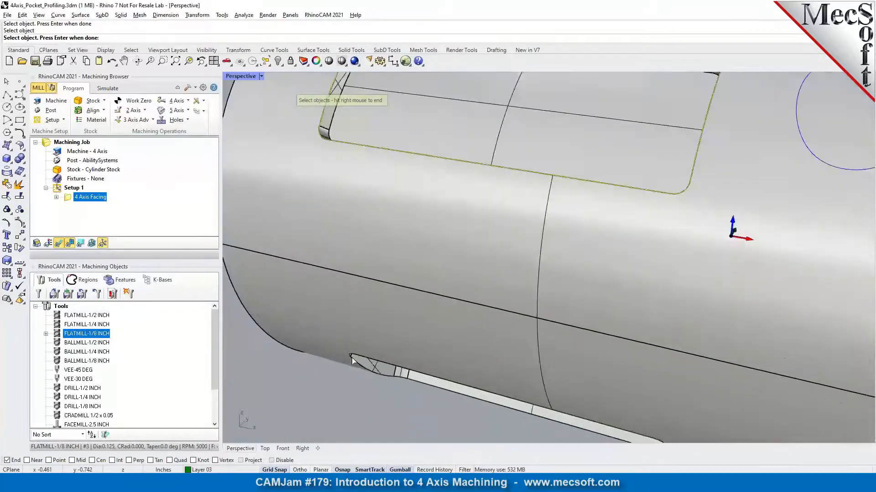
{"action": "left_click", "coordinate": [352, 357]}
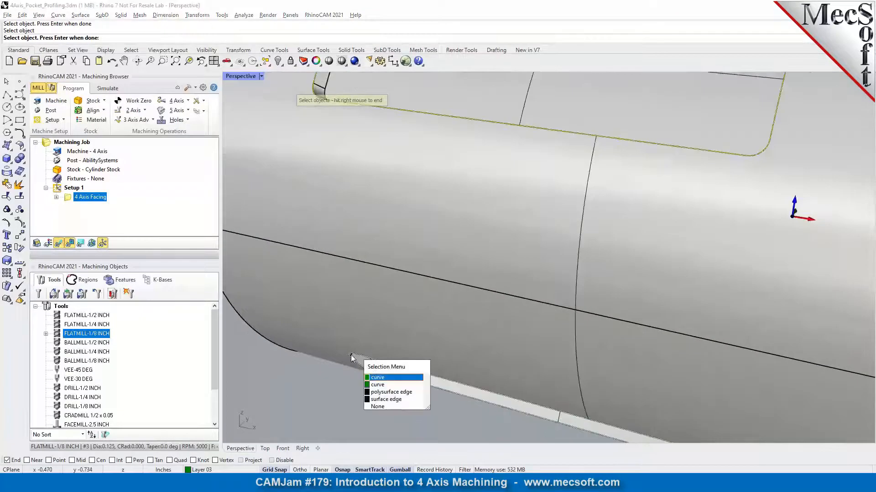
{"action": "left_click", "coordinate": [375, 379]}
- Add the outline curve of the closed pocket on the cylinder's lower rear side to the region selection
{"action": "scroll", "coordinate": [365, 265], "scroll_direction": "down", "scroll_amount": 18}
{"action": "right_click_drag", "start_coordinate": [369, 256], "coordinate": [326, 252]}
{"action": "scroll", "coordinate": [603, 317], "scroll_direction": "up", "scroll_amount": 1}
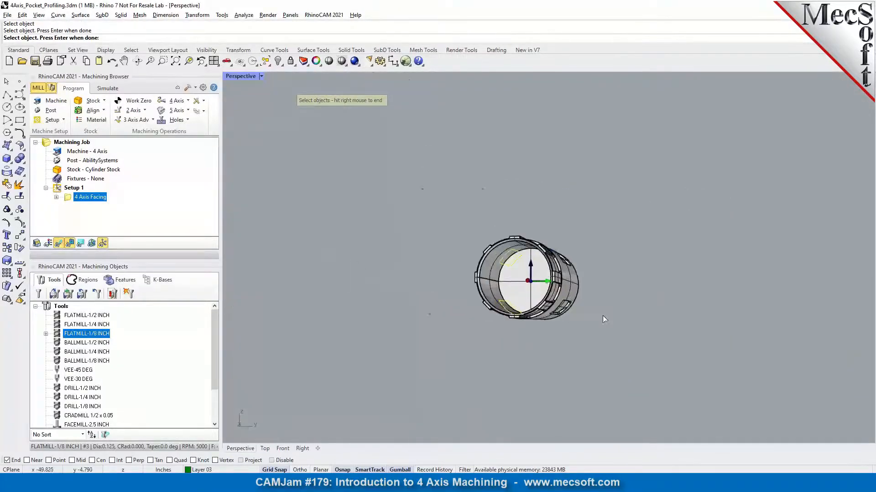
{"action": "scroll", "coordinate": [603, 316], "scroll_direction": "up", "scroll_amount": 10}
{"action": "left_click", "coordinate": [508, 286]}
{"action": "left_click", "coordinate": [530, 308]}
- Add the outline curve of the closed pocket on the upper rear side and finish the selection of the four regions
{"action": "scroll", "coordinate": [494, 329], "scroll_direction": "down", "scroll_amount": 5}
{"action": "scroll", "coordinate": [490, 337], "scroll_direction": "down", "scroll_amount": 4}
{"action": "right_click_drag", "start_coordinate": [482, 292], "coordinate": [438, 305]}
{"action": "scroll", "coordinate": [539, 181], "scroll_direction": "up", "scroll_amount": 9}
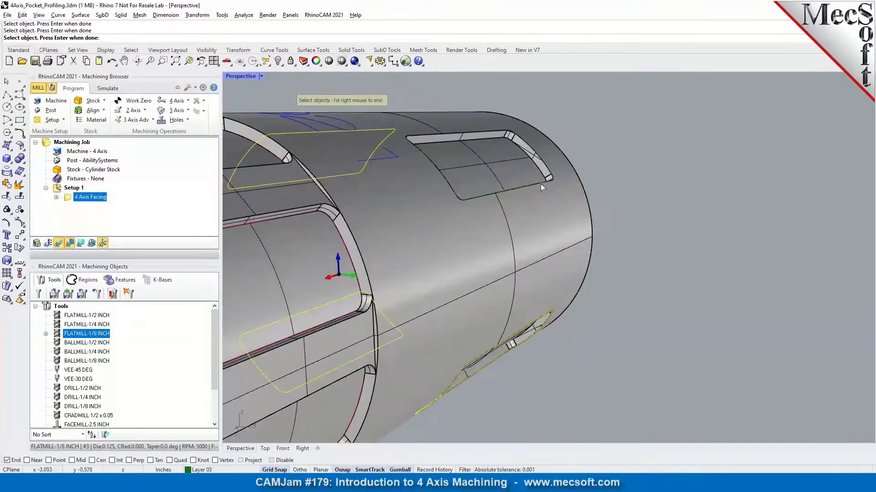
{"action": "scroll", "coordinate": [541, 183], "scroll_direction": "down", "scroll_amount": 1}
{"action": "left_click", "coordinate": [541, 183]}
{"action": "left_click", "coordinate": [571, 207]}
{"action": "scroll", "coordinate": [611, 193], "scroll_direction": "down", "scroll_amount": 8}
{"action": "right_click_drag", "start_coordinate": [449, 211], "coordinate": [529, 217]}
{"action": "scroll", "coordinate": [355, 165], "scroll_direction": "up", "scroll_amount": 9}
{"action": "right_click", "coordinate": [327, 156]}
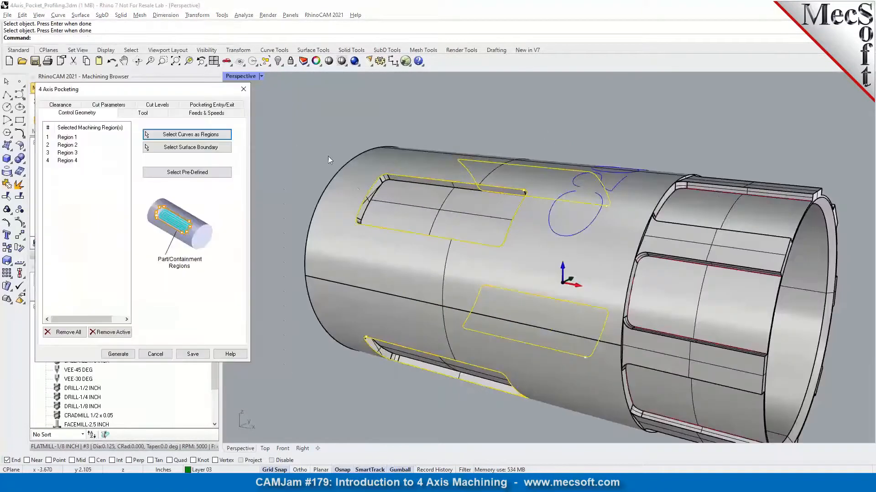
- Review the pocketing tool and cut pattern, keep the Linear pattern and enable the cleanup pass
{"action": "scroll", "coordinate": [328, 160], "scroll_direction": "up", "scroll_amount": 2}
{"action": "left_click", "coordinate": [132, 115]}
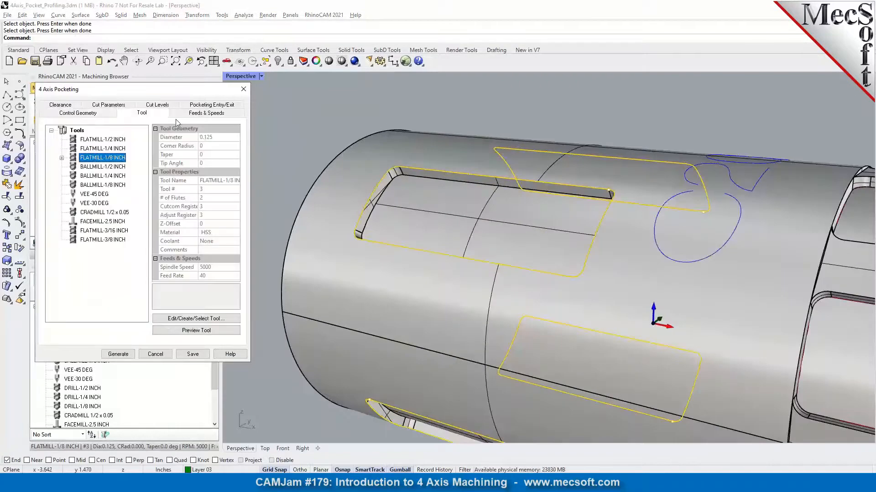
{"action": "left_click", "coordinate": [106, 105]}
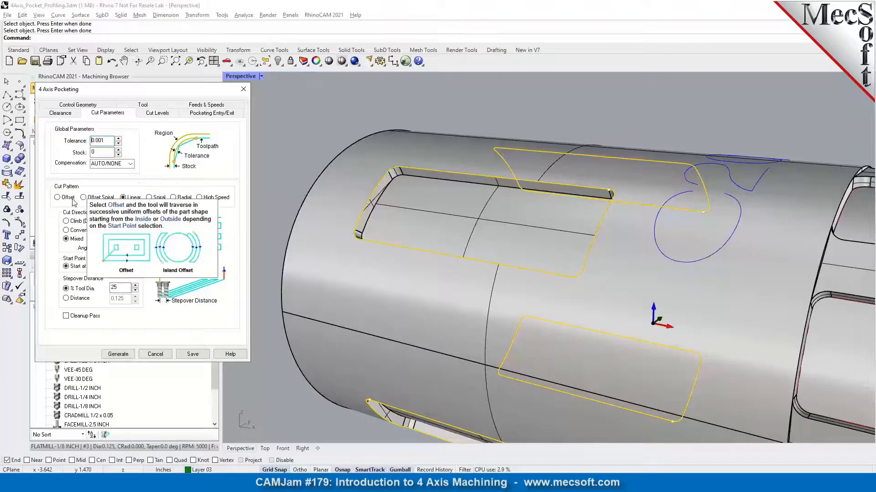
{"action": "mouse_move", "coordinate": [124, 202]}
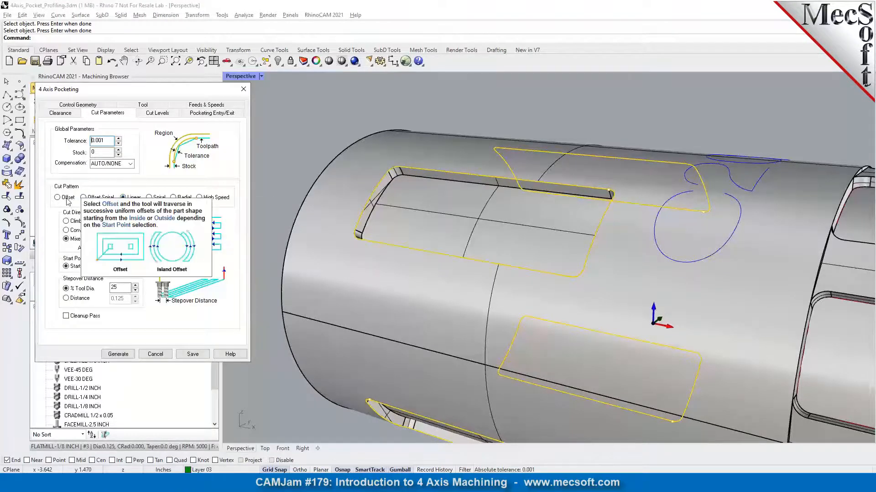
{"action": "left_click", "coordinate": [86, 318]}
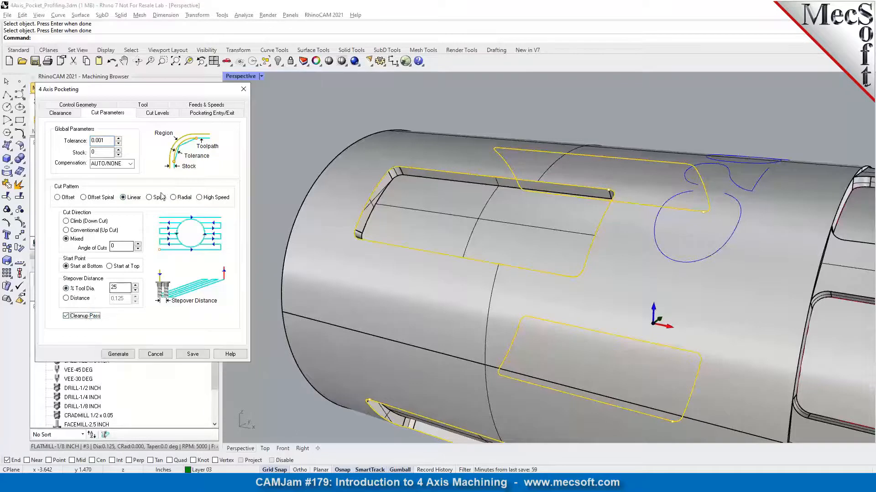
- Set the total cut depth by picking the upper and lower ends of a pocket wall edge, and generate the 4 Axis Pocketing toolpath
{"action": "left_click", "coordinate": [158, 113]}
{"action": "scroll", "coordinate": [396, 166], "scroll_direction": "up", "scroll_amount": 5}
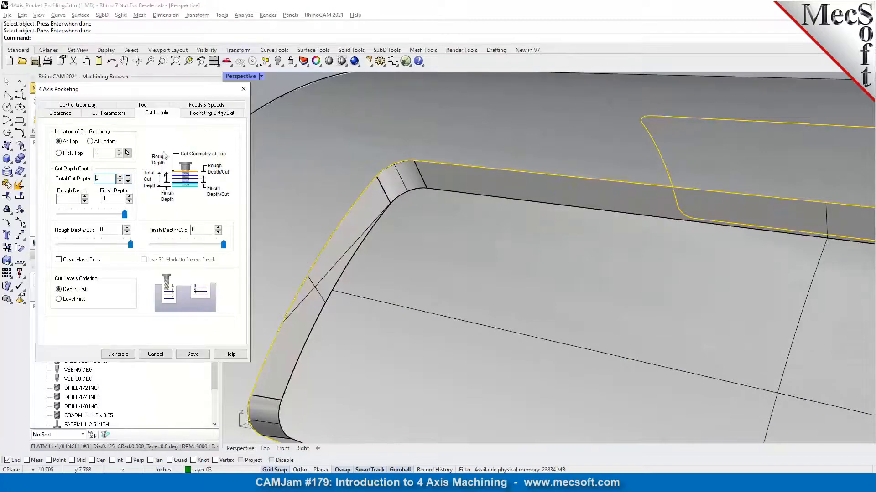
{"action": "left_click", "coordinate": [128, 179]}
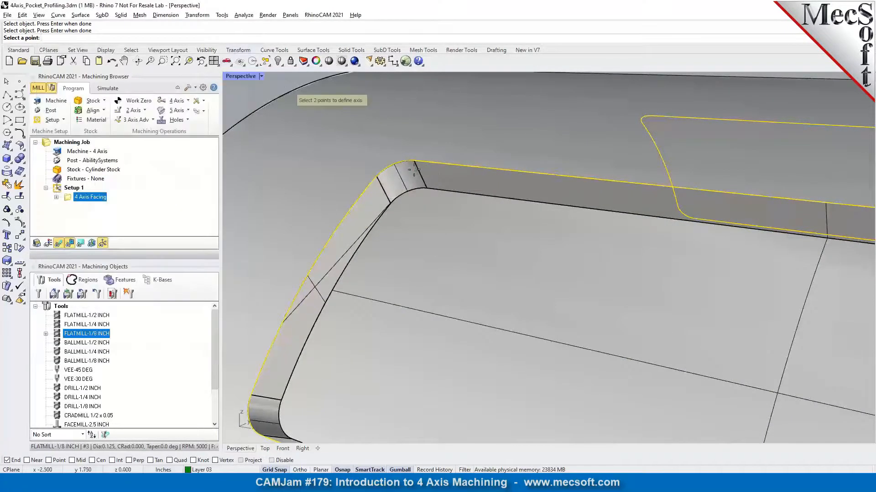
{"action": "left_click", "coordinate": [415, 163]}
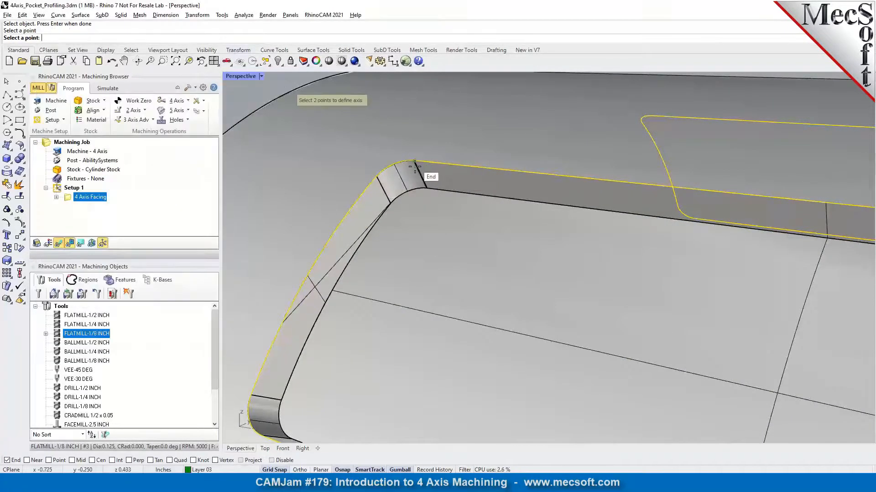
{"action": "left_click", "coordinate": [427, 189]}
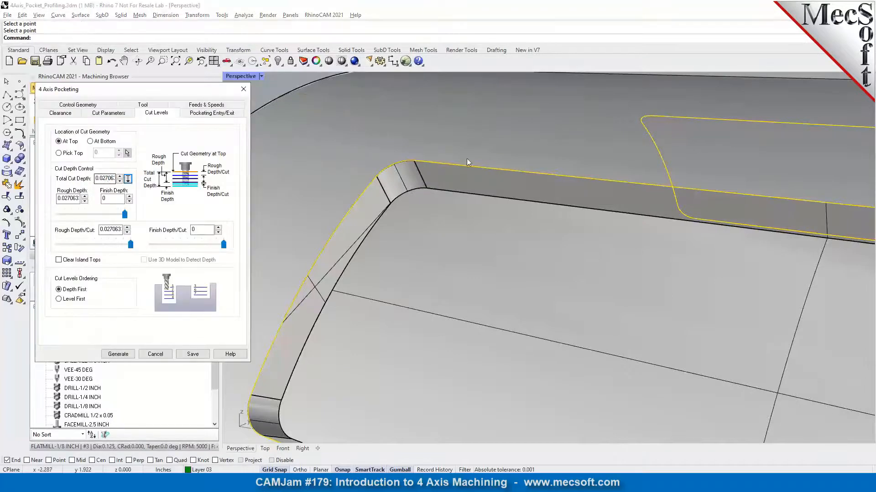
{"action": "scroll", "coordinate": [388, 155], "scroll_direction": "down", "scroll_amount": 5}
{"action": "scroll", "coordinate": [385, 156], "scroll_direction": "down", "scroll_amount": 2}
{"action": "left_click", "coordinate": [128, 356]}
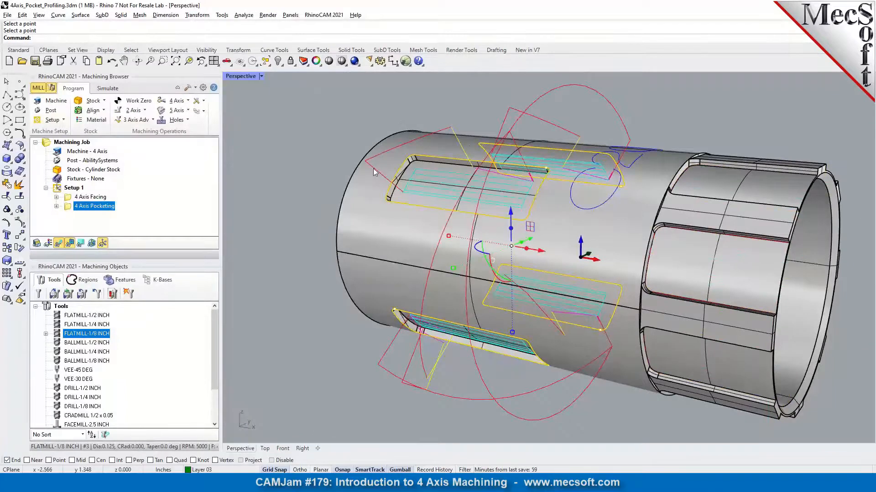
- Simulate the 4 Axis Pocketing toolpath on the previously faced stock
{"action": "scroll", "coordinate": [356, 174], "scroll_direction": "down", "scroll_amount": 3}
{"action": "right_click_drag", "start_coordinate": [317, 159], "coordinate": [360, 203]}
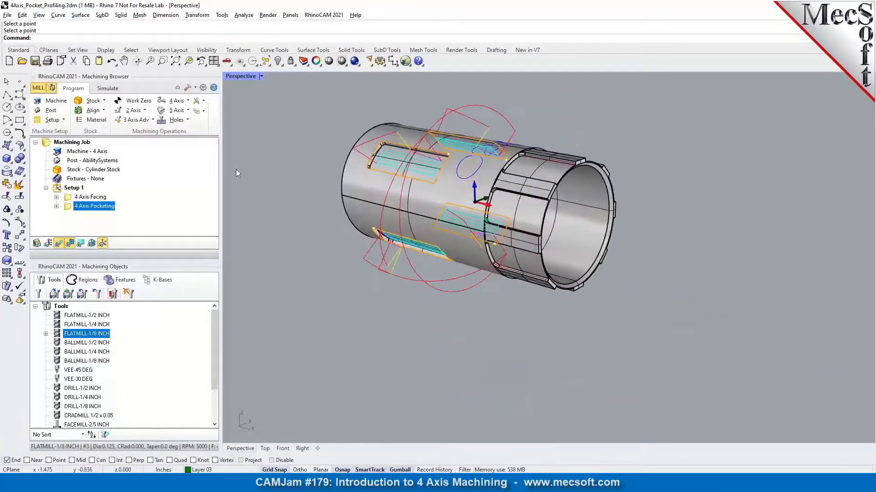
{"action": "left_click", "coordinate": [108, 88]}
{"action": "left_click", "coordinate": [109, 111]}
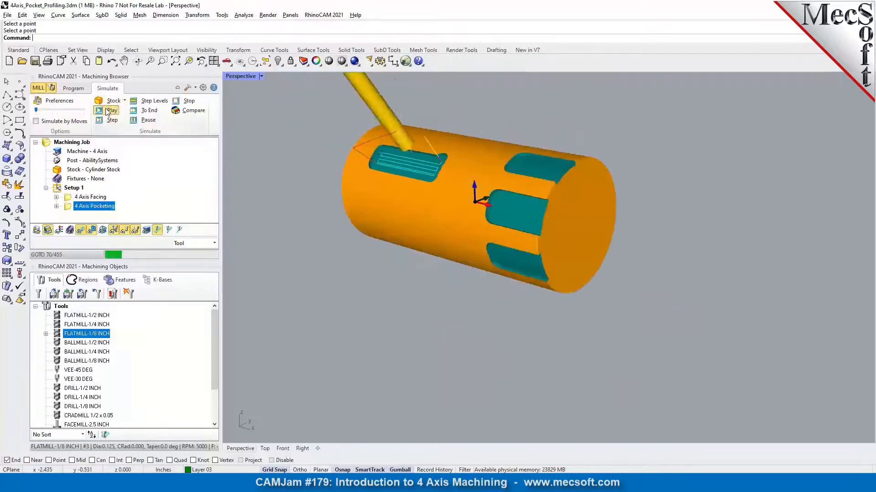
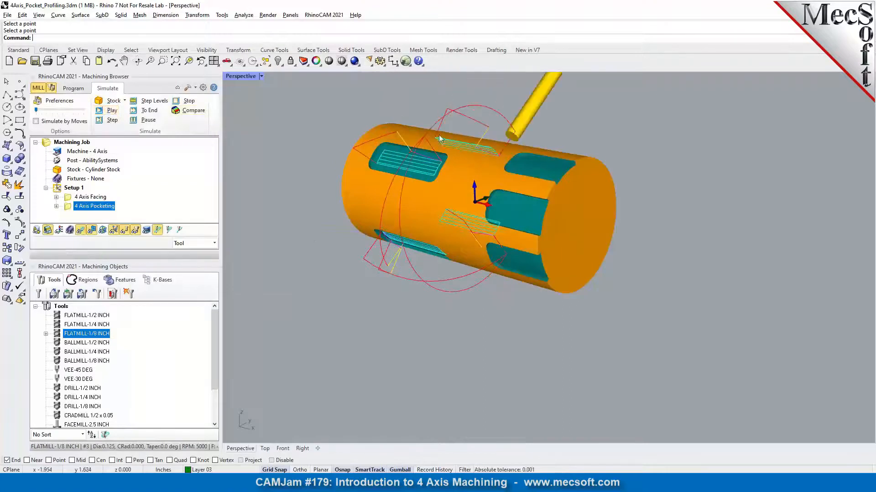
- Inspect the simulated pockets around the cylinder and start a new 4 Axis Profiling operation
{"action": "right_click_drag", "start_coordinate": [442, 190], "coordinate": [458, 144]}
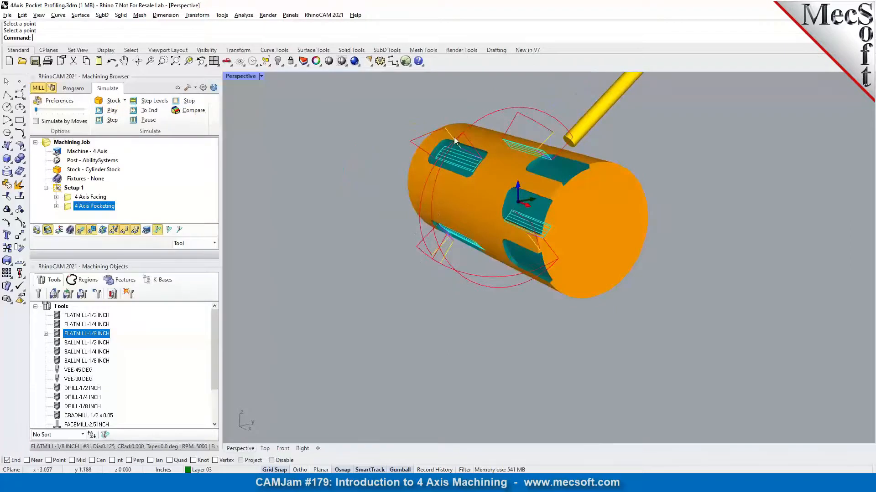
{"action": "right_click_drag", "start_coordinate": [409, 206], "coordinate": [440, 180]}
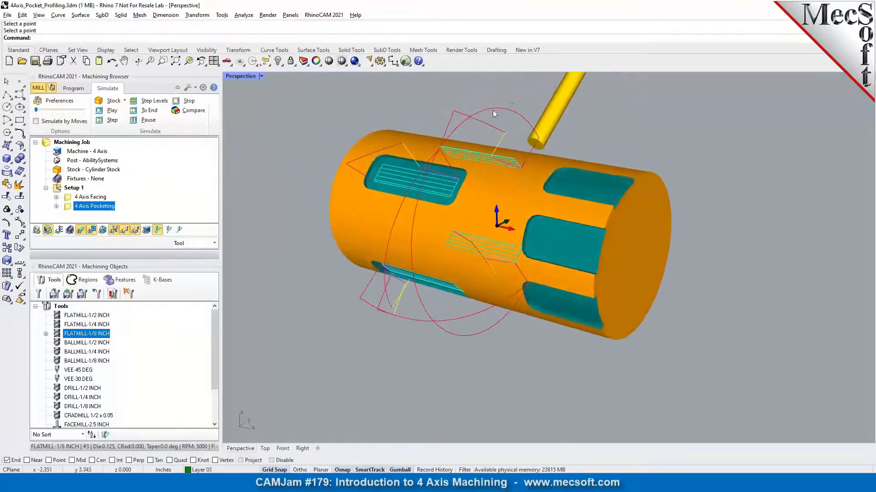
{"action": "left_click", "coordinate": [73, 88]}
{"action": "scroll", "coordinate": [602, 190], "scroll_direction": "up", "scroll_amount": 5}
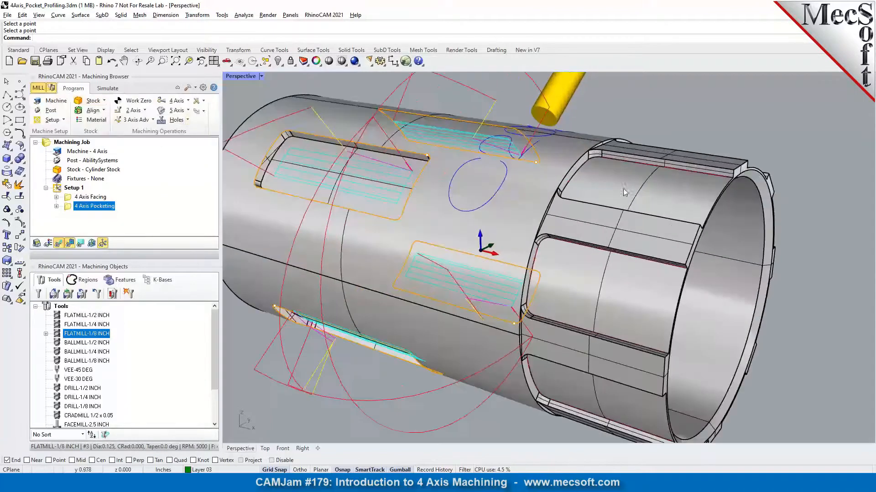
{"action": "scroll", "coordinate": [560, 201], "scroll_direction": "down", "scroll_amount": 2}
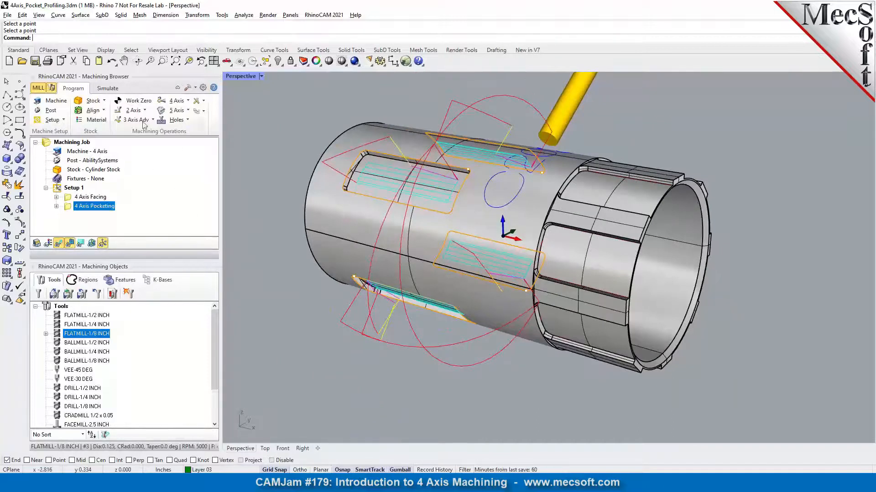
{"action": "left_click", "coordinate": [187, 101]}
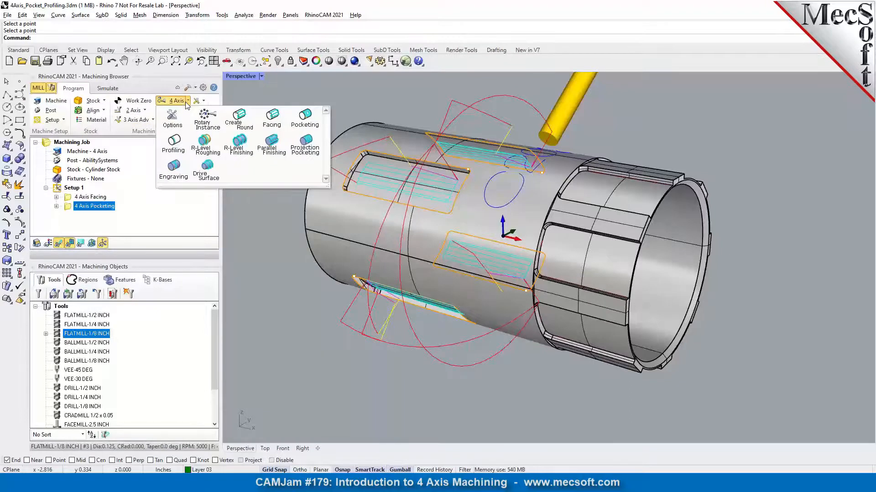
{"action": "left_click", "coordinate": [172, 144]}
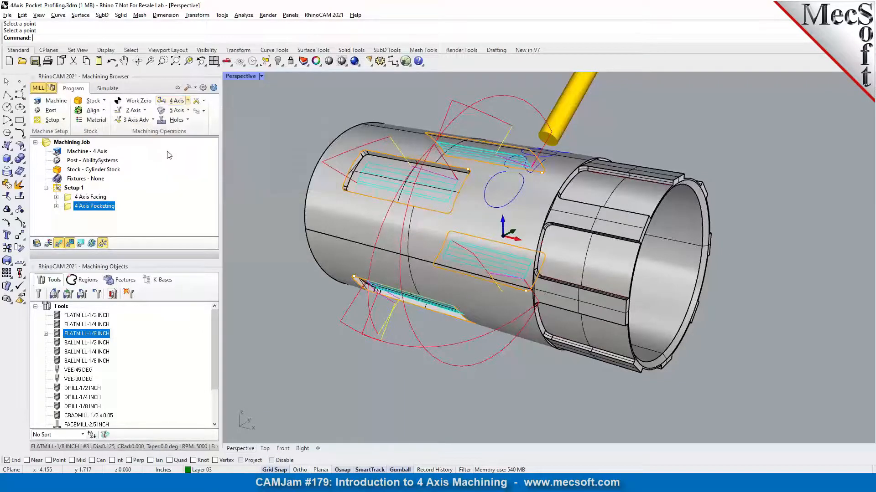
- Select the floor outline curves of the three open pockets at the cylinder's open end as the profiling regions
{"action": "left_click", "coordinate": [191, 135]}
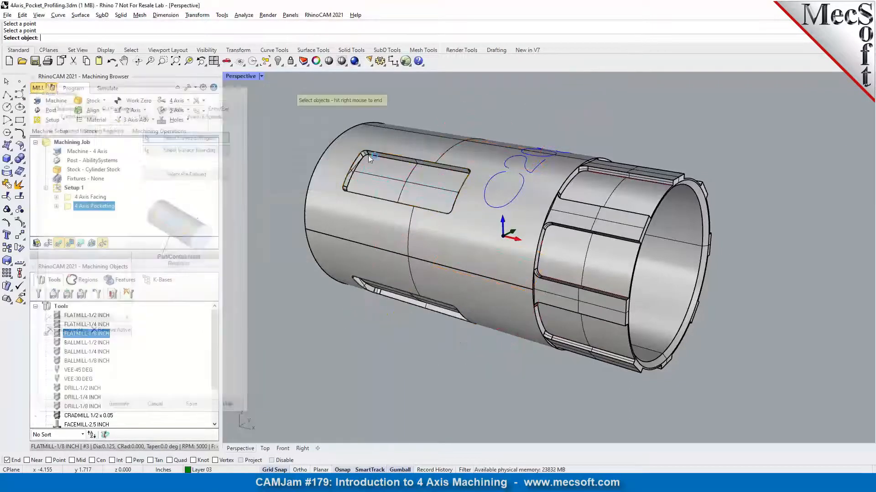
{"action": "left_click", "coordinate": [634, 180]}
{"action": "left_click", "coordinate": [660, 204]}
{"action": "scroll", "coordinate": [545, 237], "scroll_direction": "up", "scroll_amount": 4}
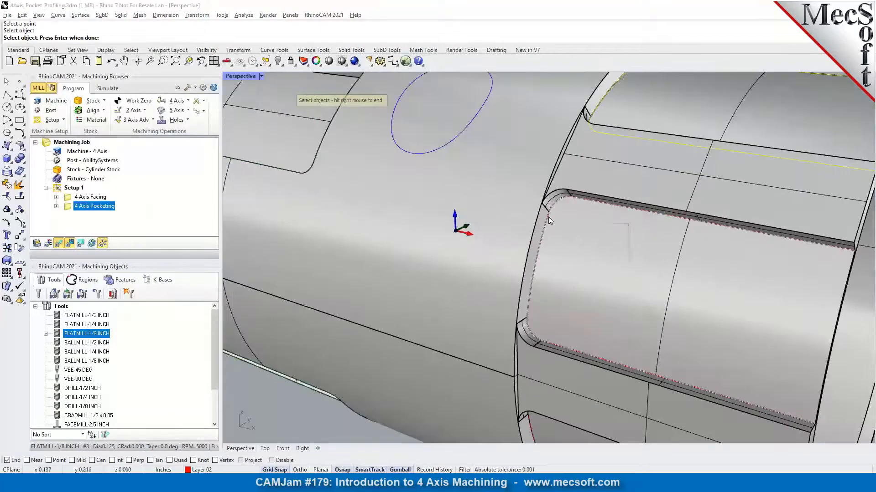
{"action": "left_click", "coordinate": [549, 217]}
{"action": "left_click", "coordinate": [575, 240]}
{"action": "scroll", "coordinate": [552, 287], "scroll_direction": "down", "scroll_amount": 4}
{"action": "scroll", "coordinate": [553, 287], "scroll_direction": "up", "scroll_amount": 5}
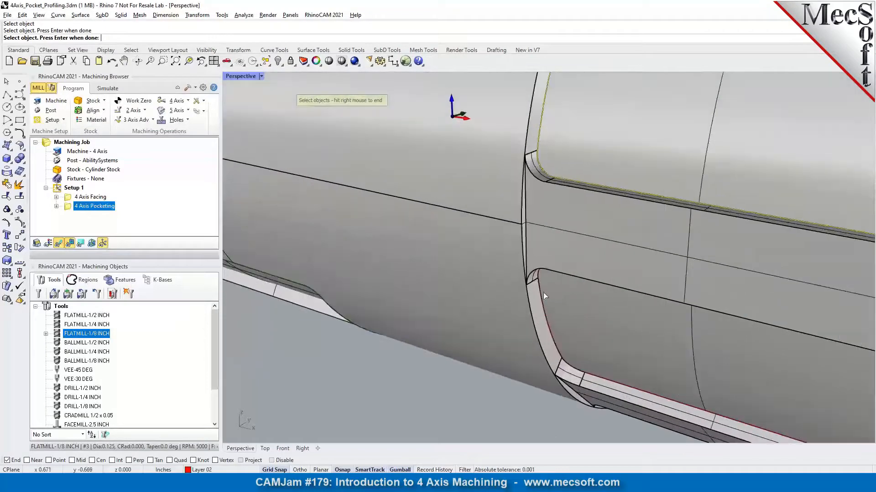
{"action": "left_click", "coordinate": [542, 293]}
{"action": "left_click", "coordinate": [561, 317]}
{"action": "scroll", "coordinate": [532, 299], "scroll_direction": "down", "scroll_amount": 5}
{"action": "right_click", "coordinate": [539, 300]}
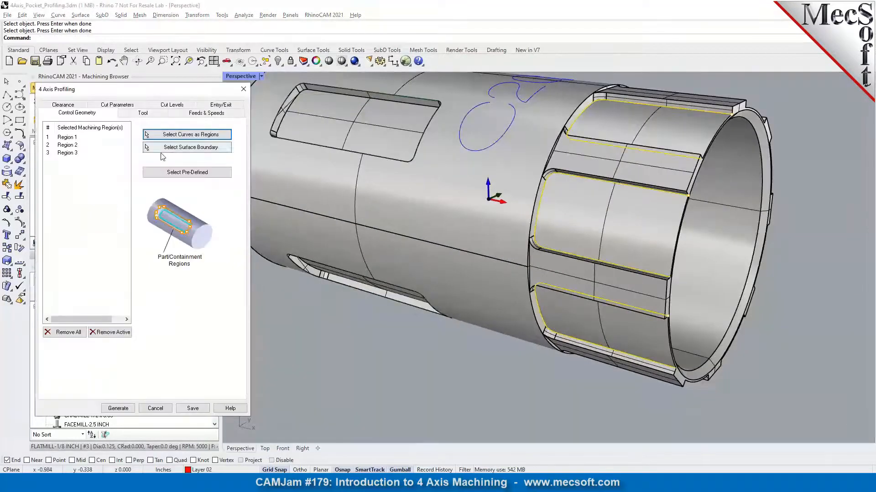
- Keep the 1/8 inch flat mill and its feeds, and set profiling to Climb (Down Cut) with the cutting side Left of Curves
{"action": "left_click", "coordinate": [143, 113]}
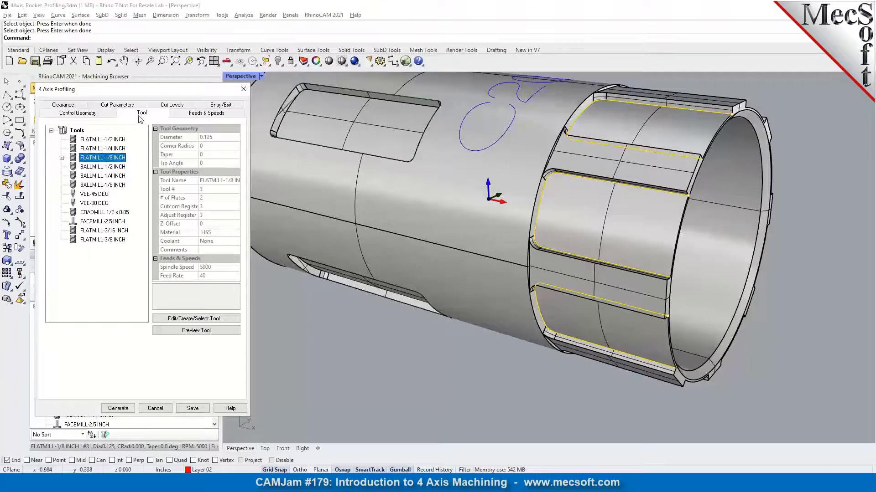
{"action": "left_click", "coordinate": [188, 114]}
{"action": "scroll", "coordinate": [464, 277], "scroll_direction": "down", "scroll_amount": 2}
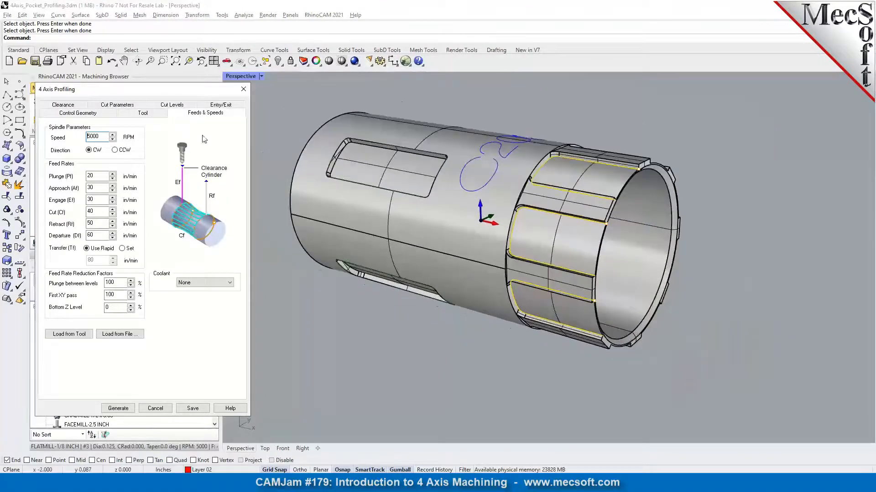
{"action": "left_click", "coordinate": [77, 106]}
{"action": "left_click", "coordinate": [104, 114]}
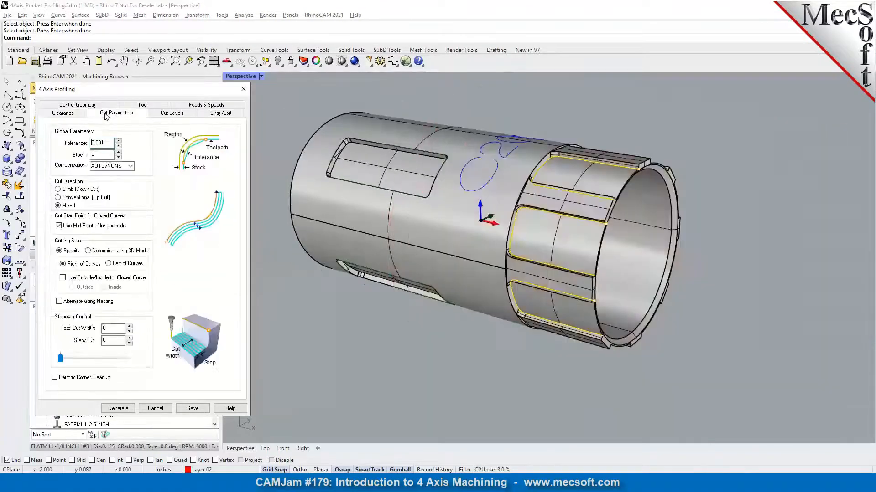
{"action": "left_click", "coordinate": [76, 190]}
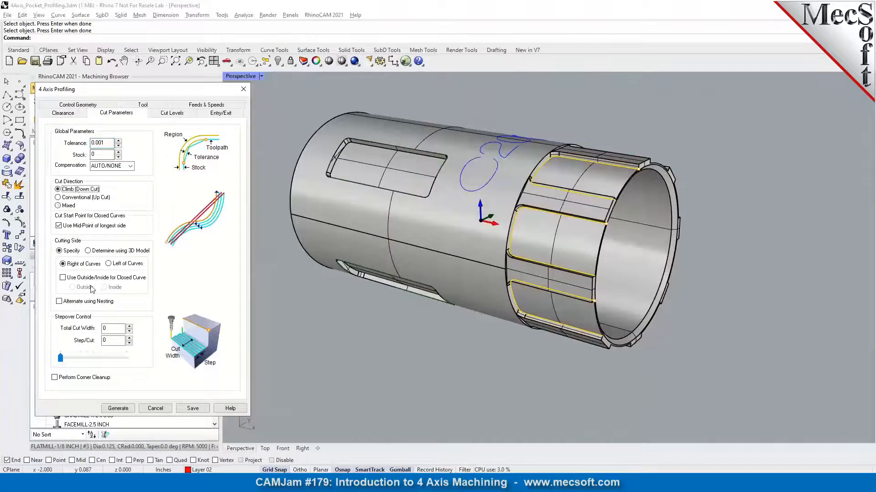
{"action": "mouse_move", "coordinate": [91, 302]}
{"action": "mouse_move", "coordinate": [93, 281]}
{"action": "left_click", "coordinate": [108, 264]}
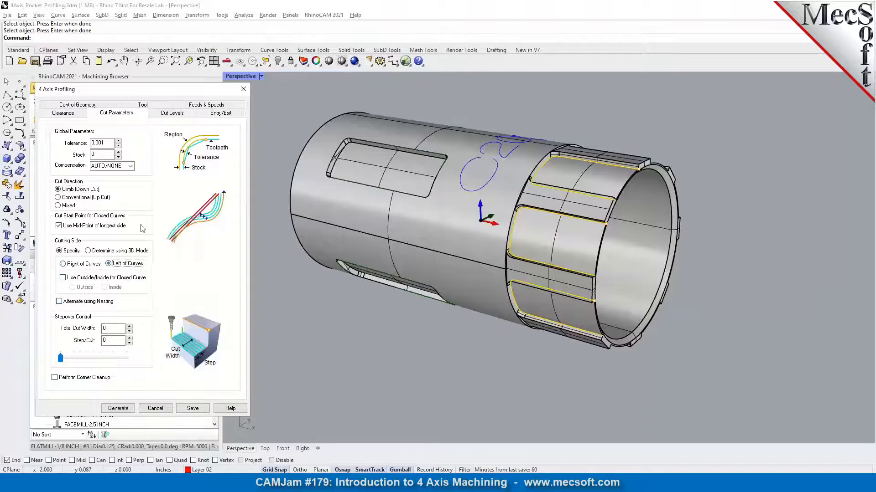
{"action": "mouse_move", "coordinate": [104, 269]}
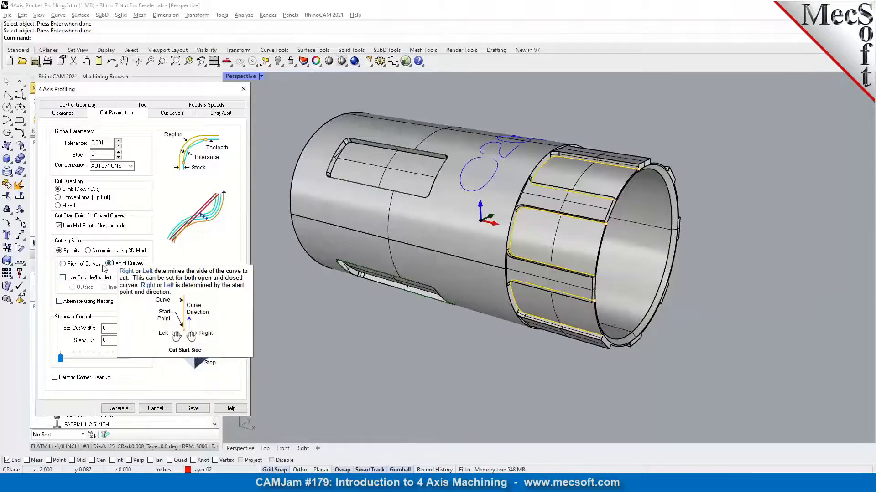
- Review the cut levels and the entry and exit motions, and generate the 4 Axis Profiling toolpath
{"action": "left_click", "coordinate": [186, 114]}
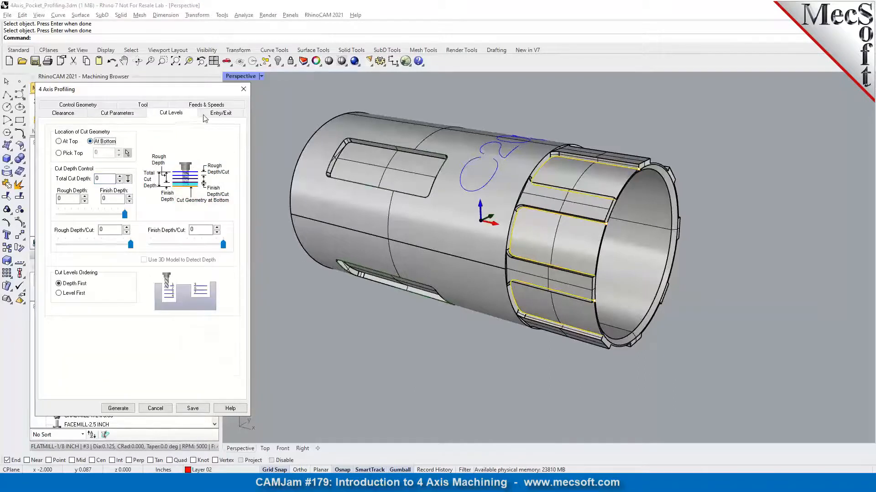
{"action": "left_click", "coordinate": [218, 113]}
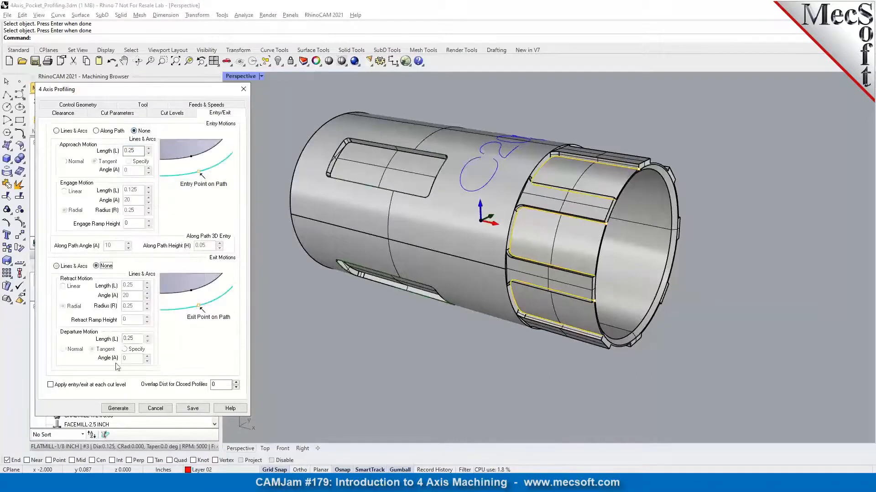
{"action": "left_click", "coordinate": [120, 409]}
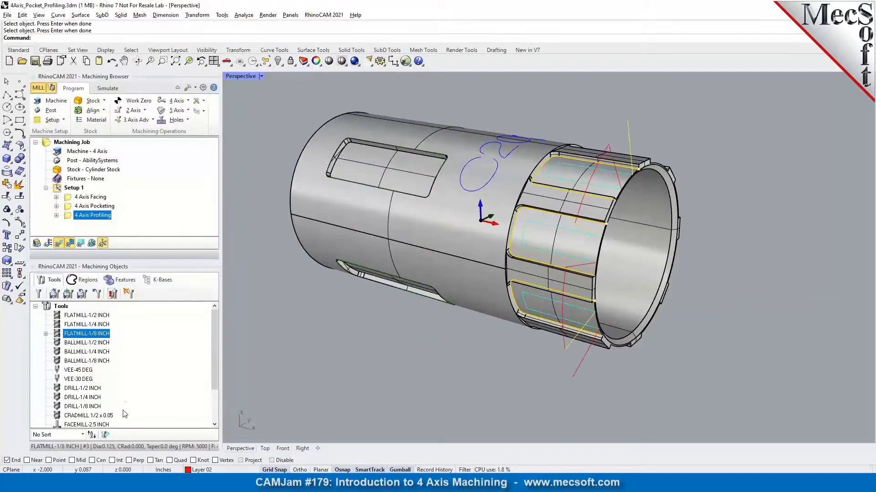
- Simulate the 4 Axis Profiling toolpath on the pocketed stock and enlarge the list of machining operations
{"action": "left_click", "coordinate": [107, 88]}
{"action": "left_click", "coordinate": [100, 110]}
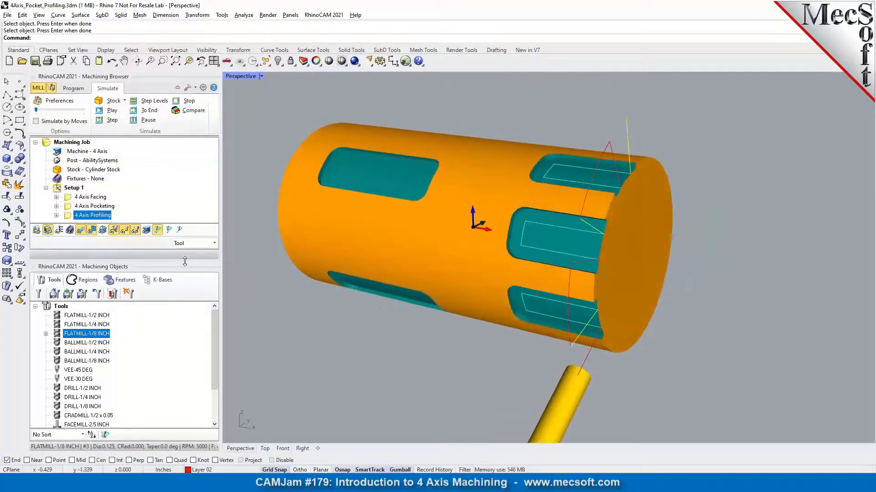
{"action": "left_click_drag", "start_coordinate": [185, 261], "coordinate": [184, 286]}
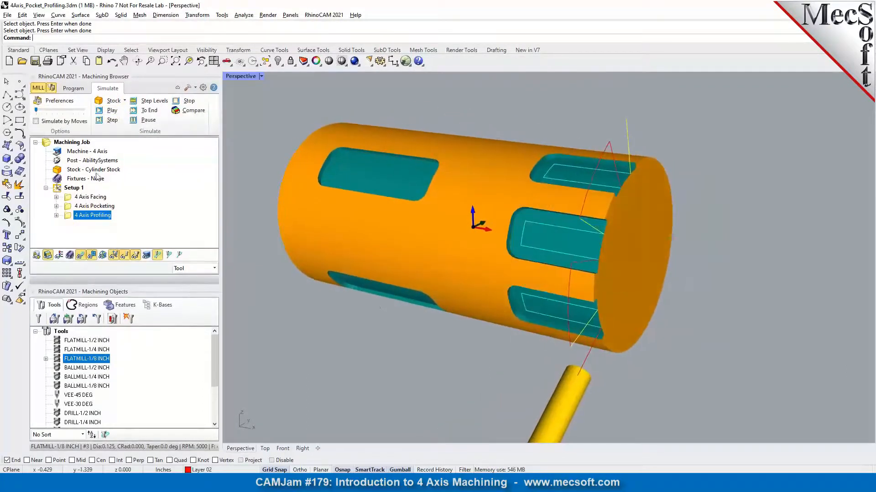
- Post all operations of the machining job with the AbilitySystems post to 4Axis_Pocket_Profiling.nc on the Desktop
{"action": "left_click", "coordinate": [74, 89]}
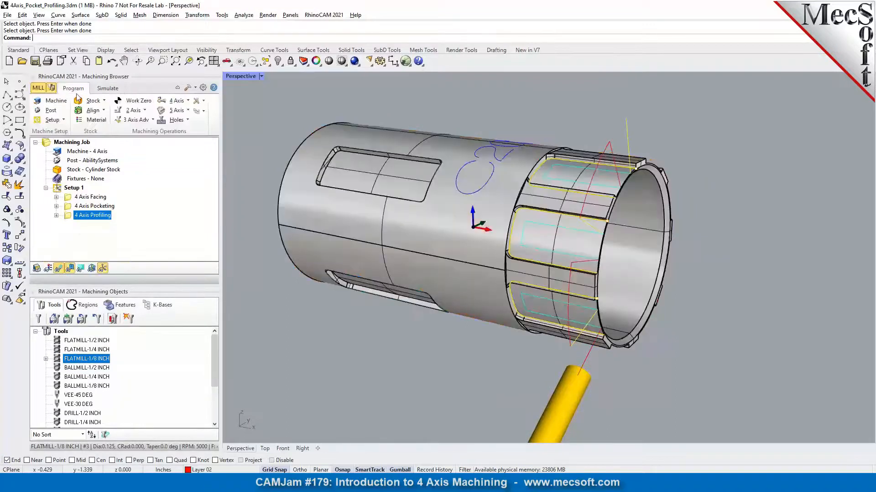
{"action": "left_click", "coordinate": [72, 188]}
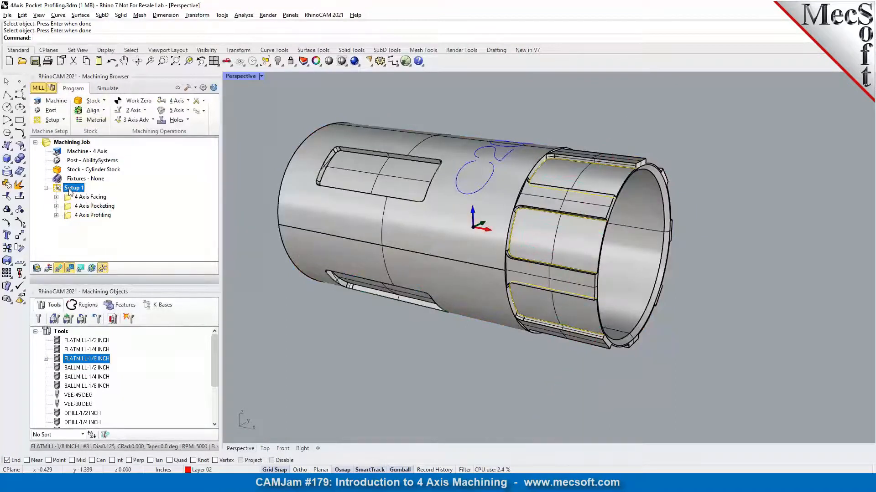
{"action": "right_click", "coordinate": [70, 144]}
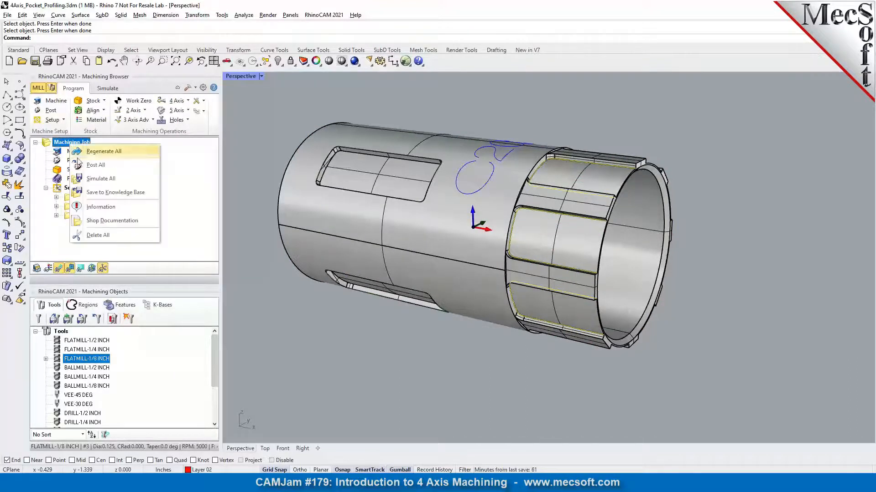
{"action": "left_click", "coordinate": [80, 166]}
{"action": "left_click", "coordinate": [420, 321]}
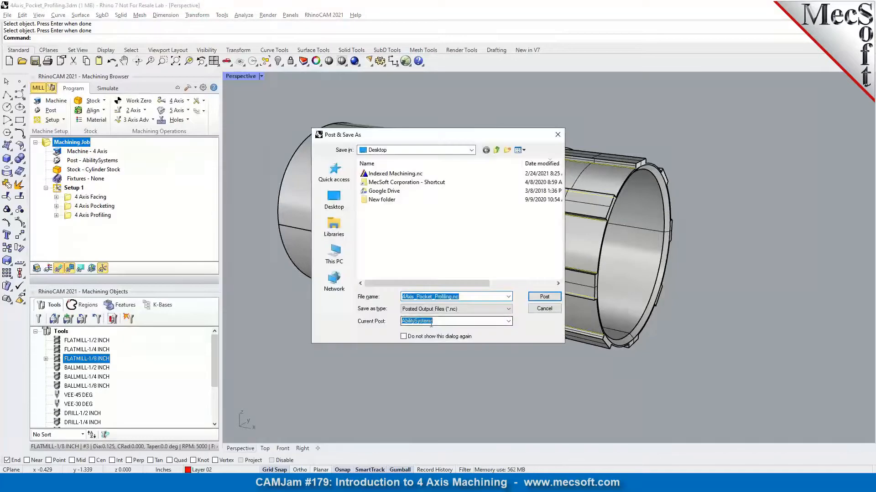
{"action": "left_click", "coordinate": [545, 297]}
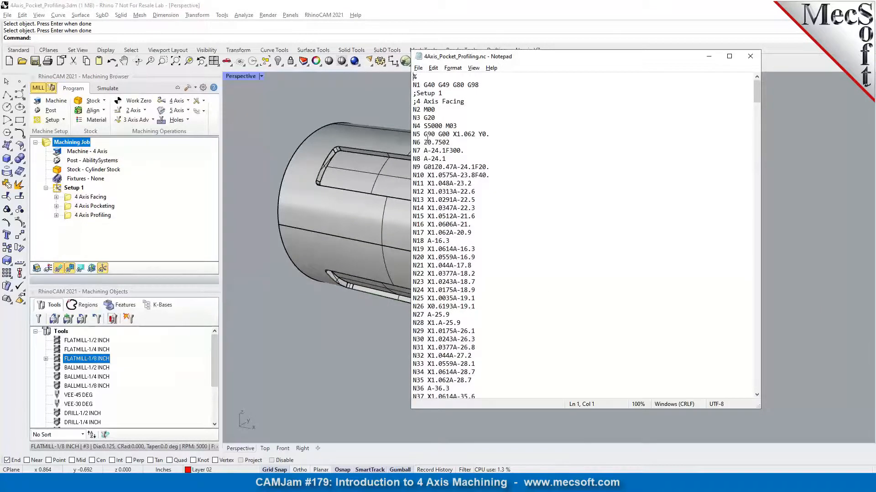
- Examine the posted G-code in Notepad, checking the A-axis moves of the facing, pocketing and profiling sections down to the program end
{"action": "left_click_drag", "start_coordinate": [427, 167], "coordinate": [468, 179]}
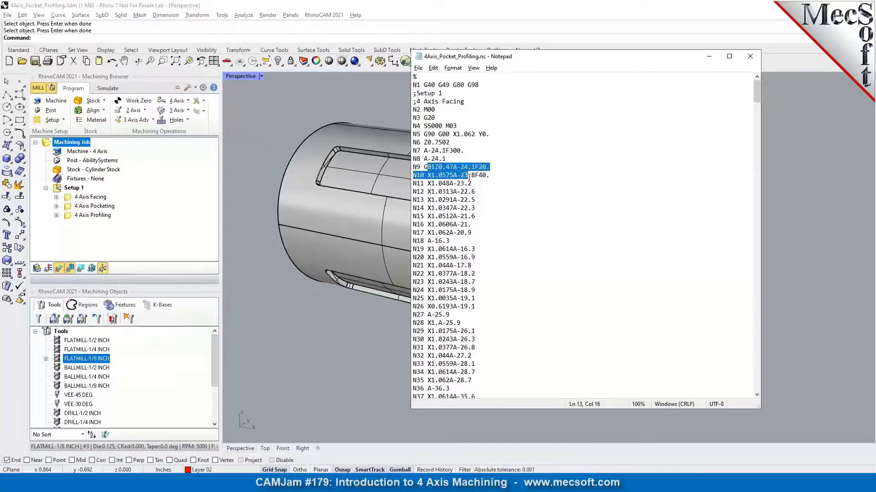
{"action": "left_click", "coordinate": [480, 191]}
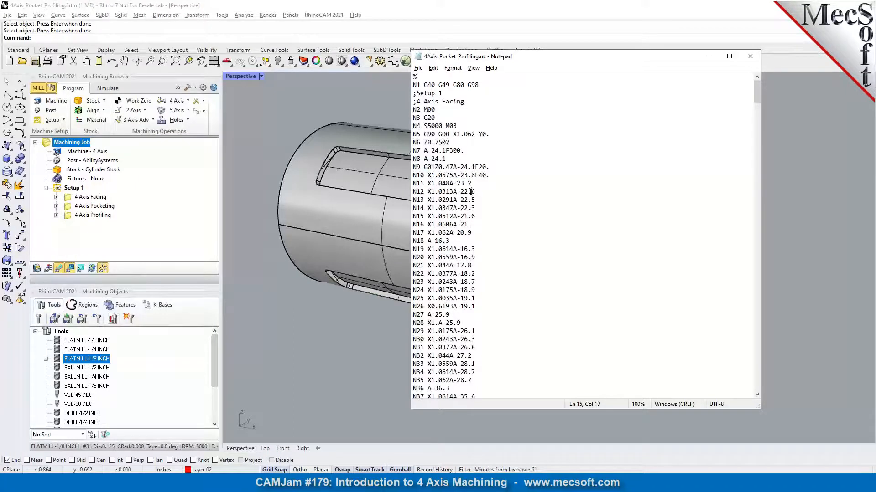
{"action": "scroll", "coordinate": [465, 172], "scroll_direction": "down", "scroll_amount": 2}
{"action": "scroll", "coordinate": [472, 188], "scroll_direction": "down", "scroll_amount": 3}
{"action": "scroll", "coordinate": [473, 191], "scroll_direction": "up", "scroll_amount": 5}
{"action": "scroll", "coordinate": [476, 172], "scroll_direction": "down", "scroll_amount": 13}
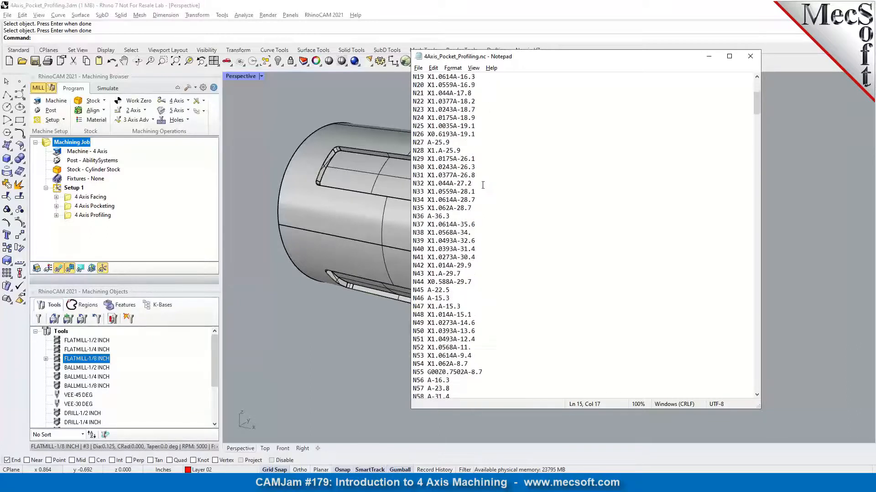
{"action": "scroll", "coordinate": [483, 190], "scroll_direction": "down", "scroll_amount": 20}
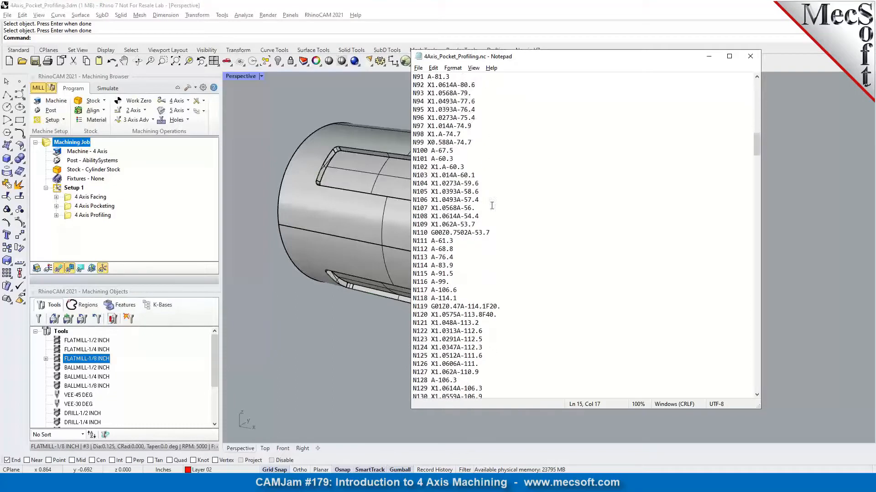
{"action": "scroll", "coordinate": [492, 206], "scroll_direction": "down", "scroll_amount": 11}
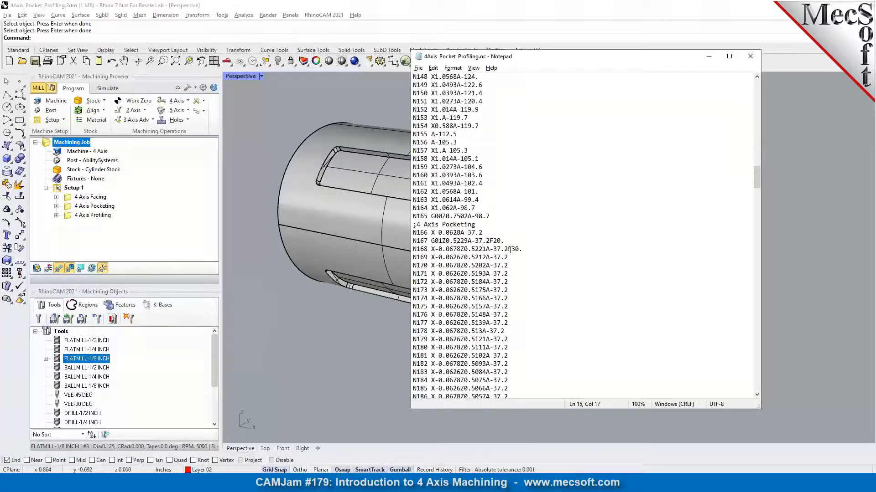
{"action": "scroll", "coordinate": [510, 249], "scroll_direction": "down", "scroll_amount": 20}
{"action": "scroll", "coordinate": [514, 273], "scroll_direction": "down", "scroll_amount": 17}
{"action": "scroll", "coordinate": [518, 276], "scroll_direction": "down", "scroll_amount": 9}
{"action": "scroll", "coordinate": [518, 276], "scroll_direction": "down", "scroll_amount": 20}
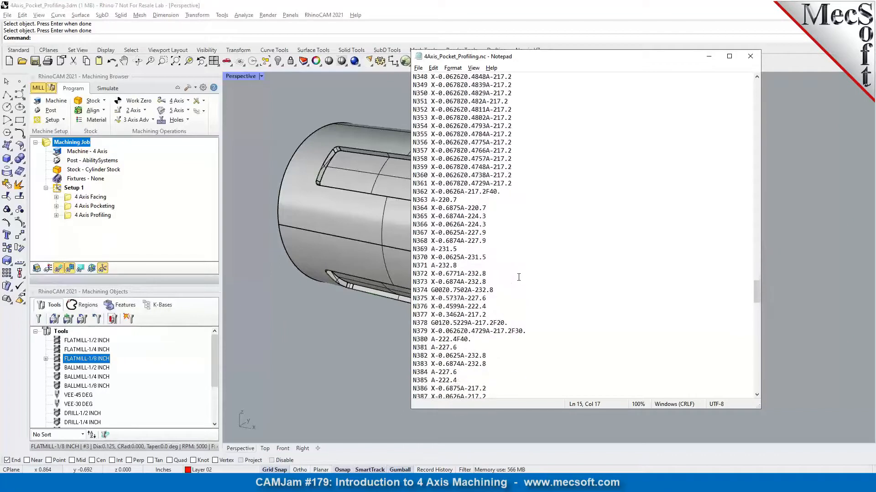
{"action": "scroll", "coordinate": [518, 278], "scroll_direction": "down", "scroll_amount": 20}
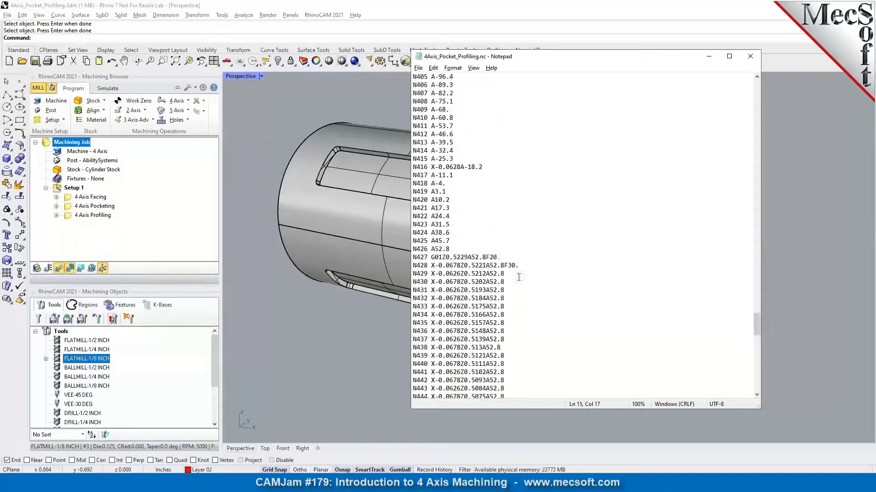
{"action": "scroll", "coordinate": [518, 277], "scroll_direction": "down", "scroll_amount": 20}
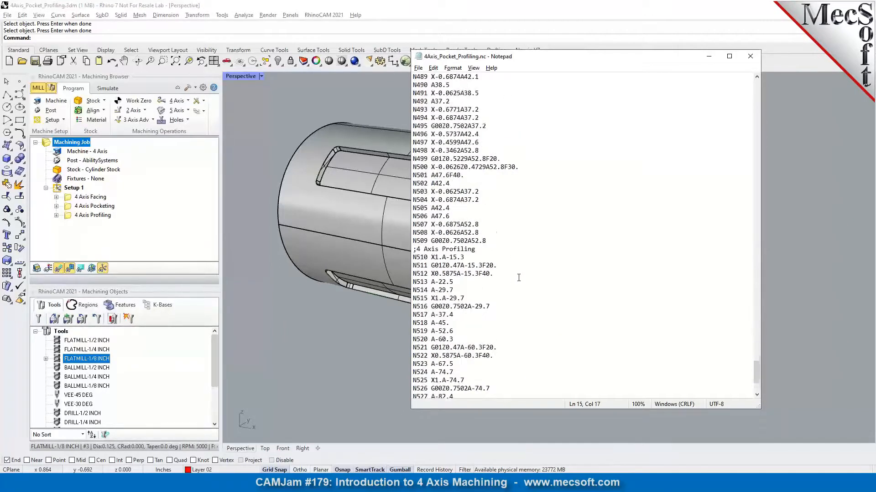
{"action": "scroll", "coordinate": [492, 275], "scroll_direction": "down", "scroll_amount": 2}
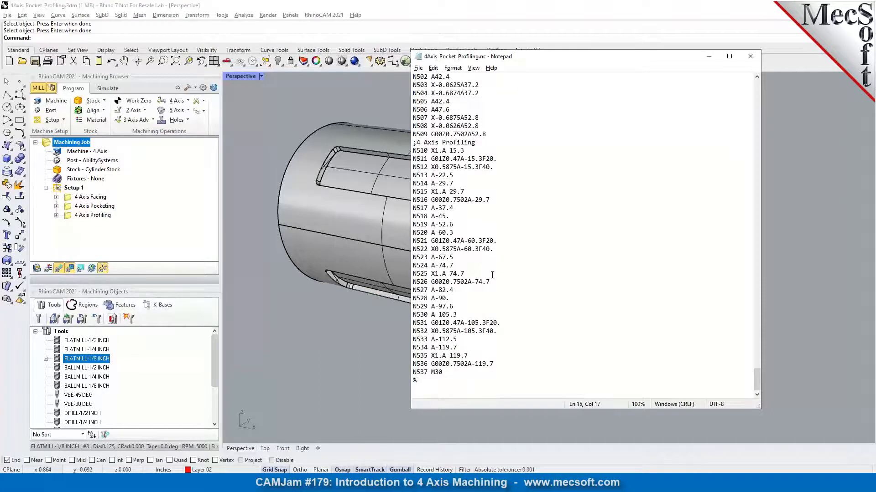
- Close the posted G-code file and return the TableLeg1_Start machining job from simulation to programming
{"action": "left_click", "coordinate": [750, 56]}
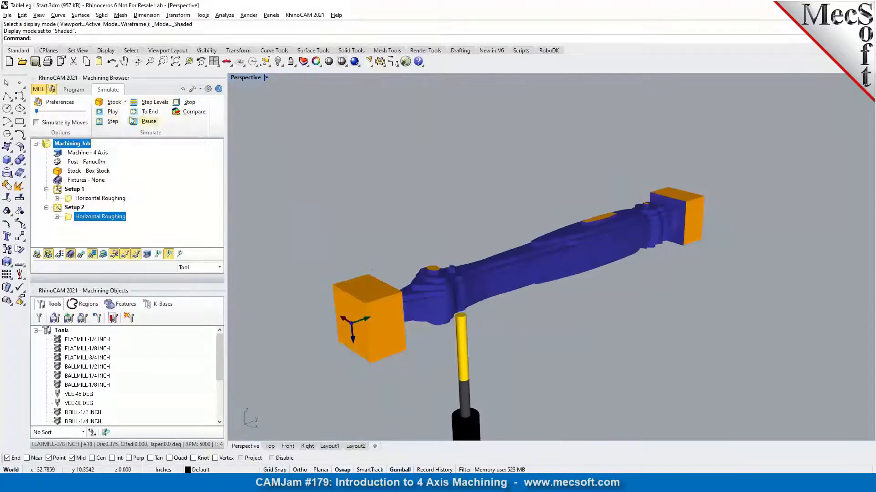
{"action": "left_click", "coordinate": [73, 90]}
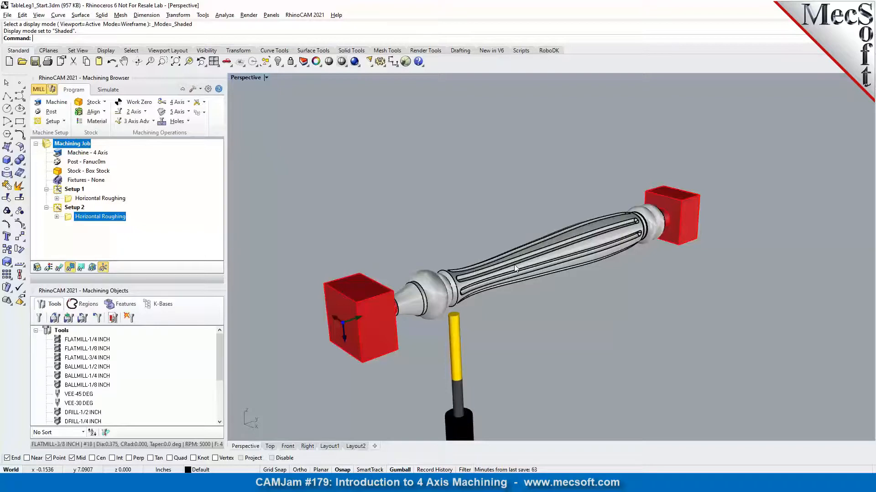
{"action": "left_click", "coordinate": [189, 102]}
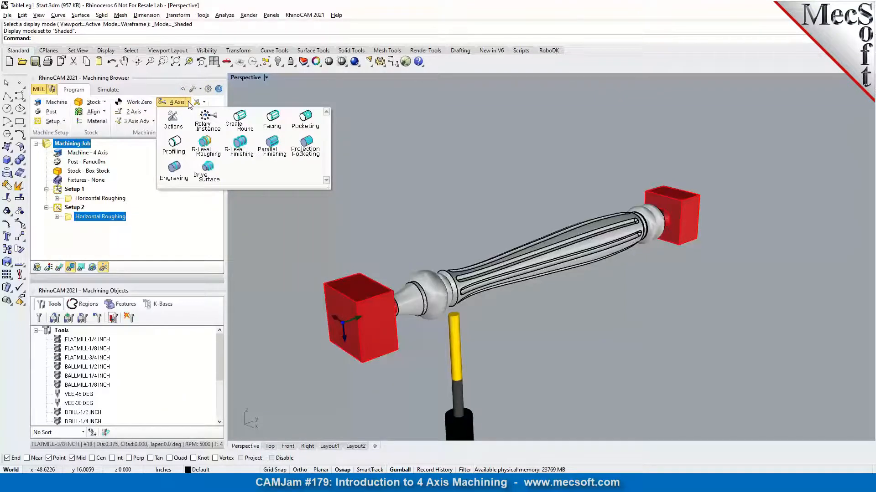
{"action": "left_click", "coordinate": [274, 155]}
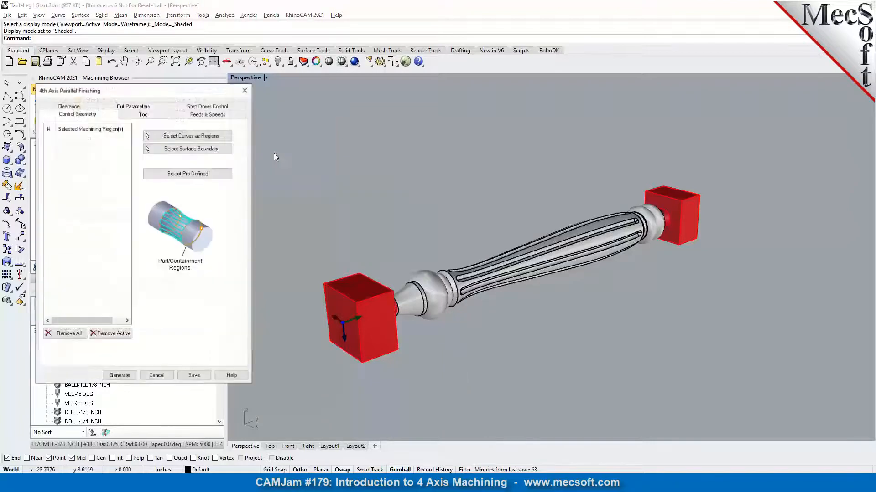
{"action": "left_click", "coordinate": [157, 376]}
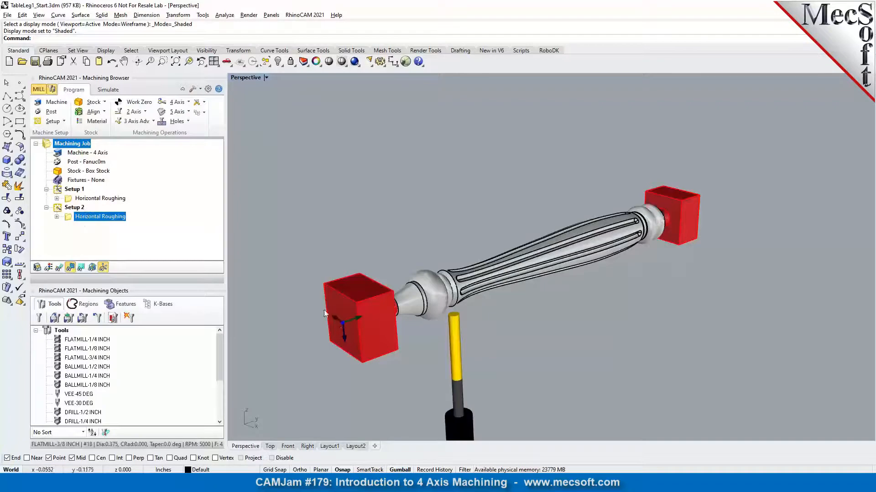
- Add a Rotate Table Setup to the machining job with a counter-clockwise table rotation angle of 0
{"action": "left_click", "coordinate": [64, 122]}
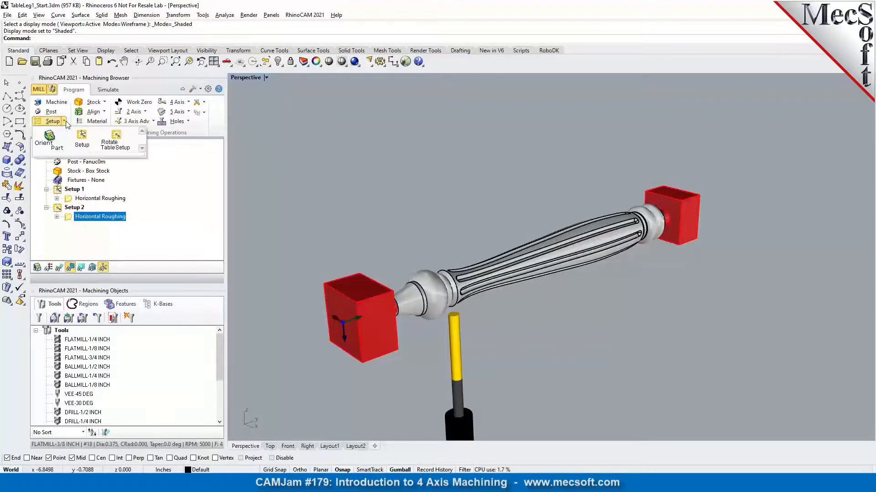
{"action": "left_click", "coordinate": [122, 145]}
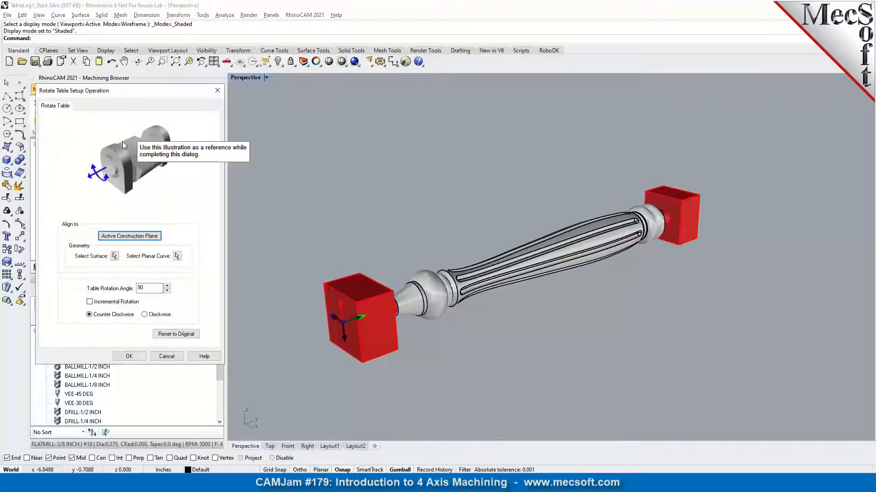
{"action": "double_click", "coordinate": [140, 289]}
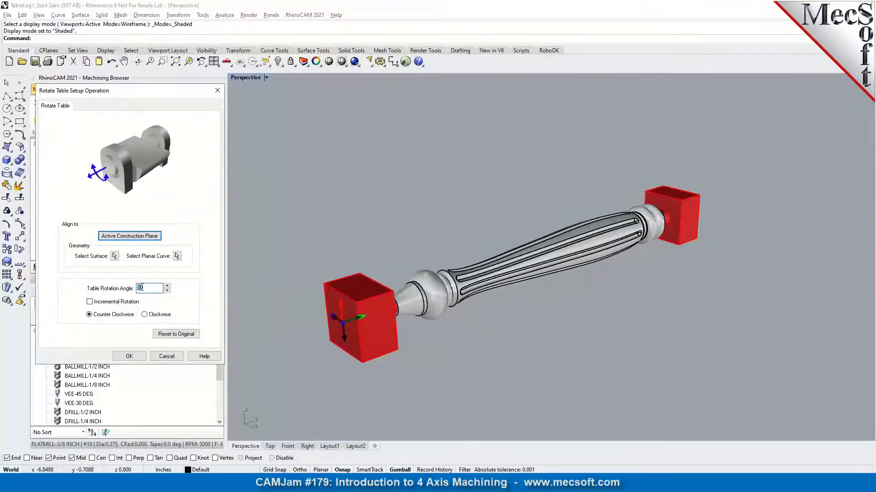
{"action": "type", "text": "0"}
{"action": "left_click", "coordinate": [128, 358]}
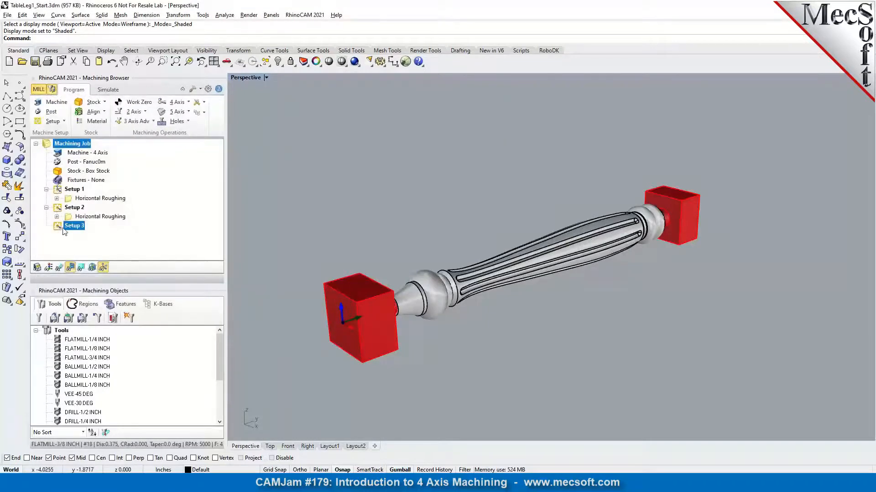
- Start a 4 Axis Parallel Finishing operation for the table leg and assign the BALLMILL-1/4 INCH tool
{"action": "left_click", "coordinate": [188, 102]}
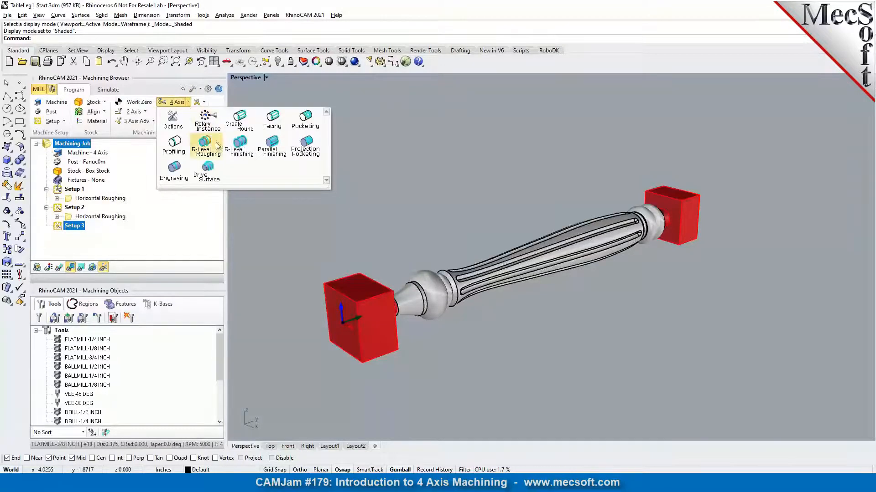
{"action": "left_click", "coordinate": [276, 157]}
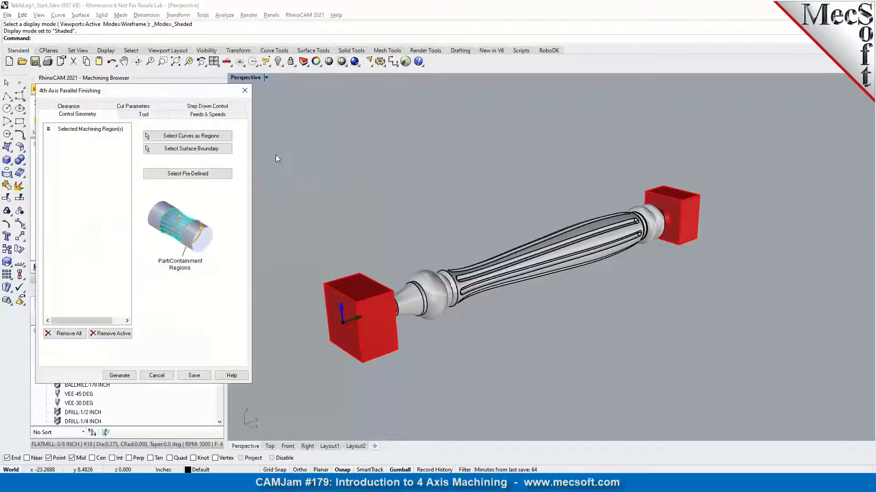
{"action": "right_click_drag", "start_coordinate": [489, 316], "coordinate": [447, 321]}
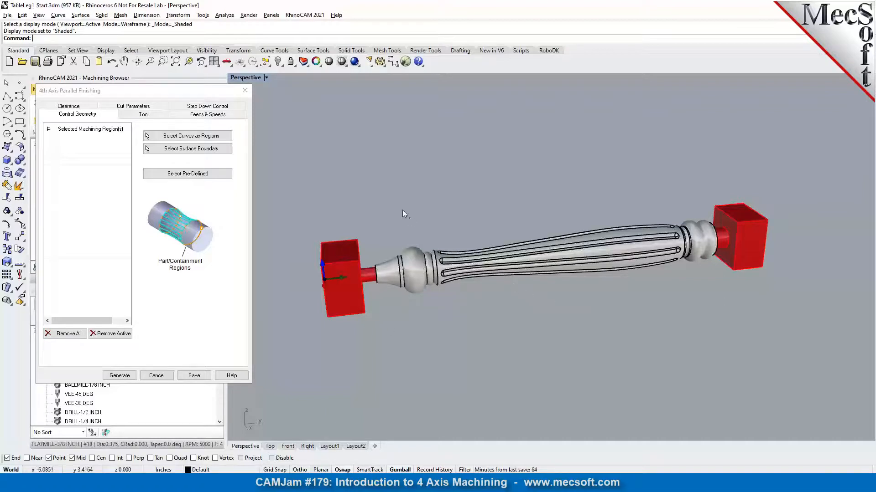
{"action": "left_click", "coordinate": [146, 108]}
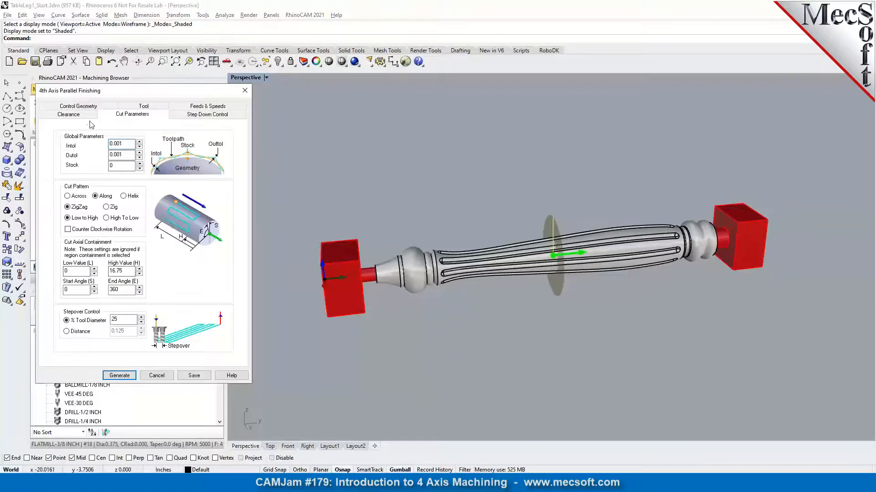
{"action": "left_click", "coordinate": [138, 109]}
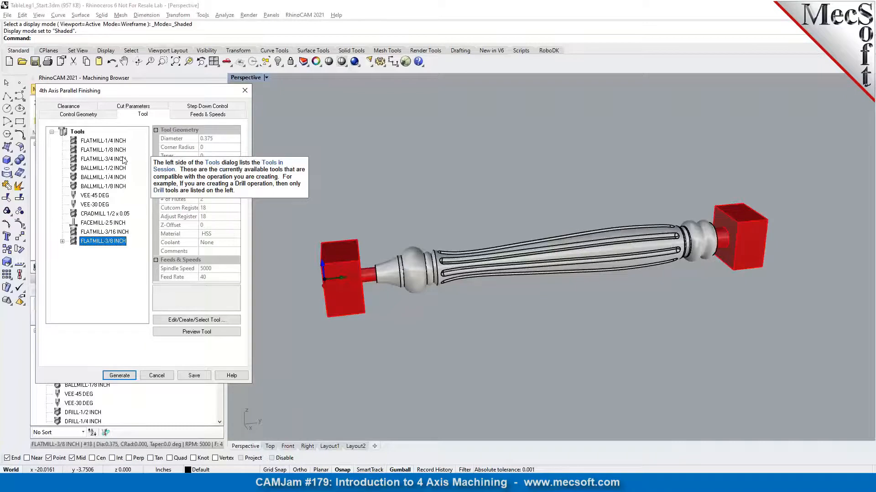
{"action": "left_click", "coordinate": [96, 178]}
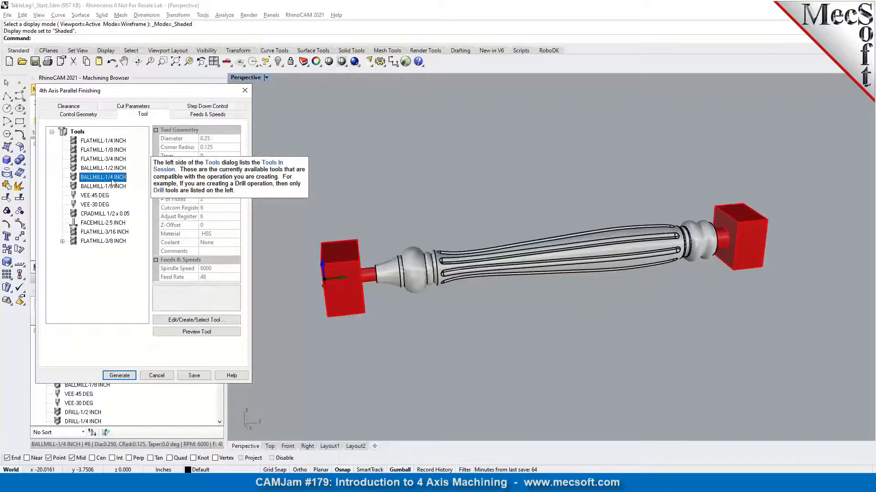
- Review the finishing operation's feeds and speeds and compare the Stock Max R + Dist clearance with Automatic, keeping Automatic
{"action": "left_click", "coordinate": [185, 117]}
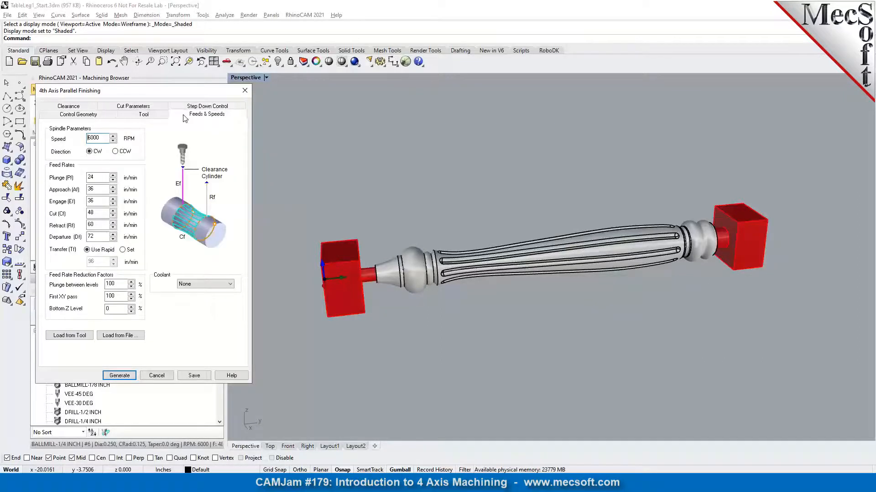
{"action": "left_click", "coordinate": [85, 107]}
{"action": "right_click_drag", "start_coordinate": [456, 264], "coordinate": [435, 273]}
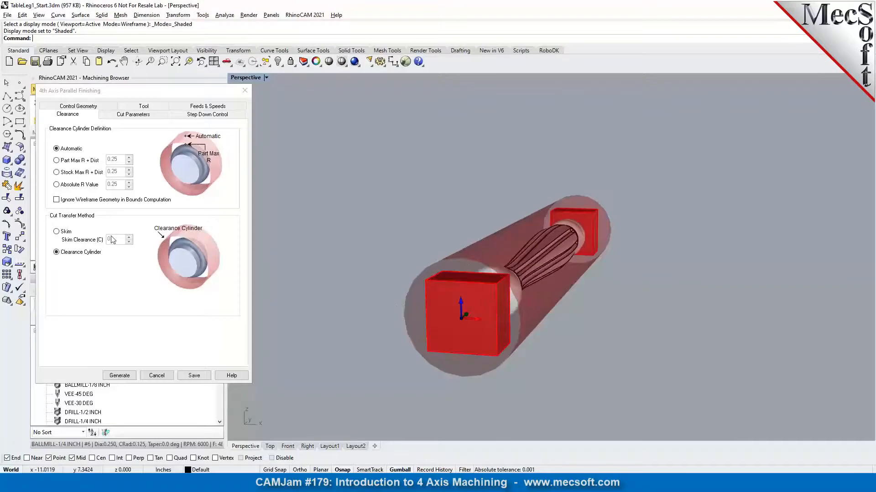
{"action": "left_click", "coordinate": [62, 174]}
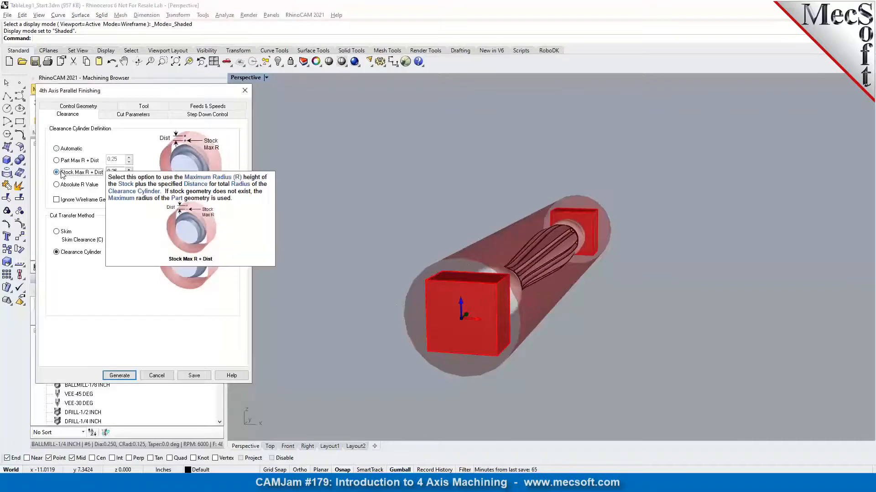
{"action": "left_click", "coordinate": [63, 151]}
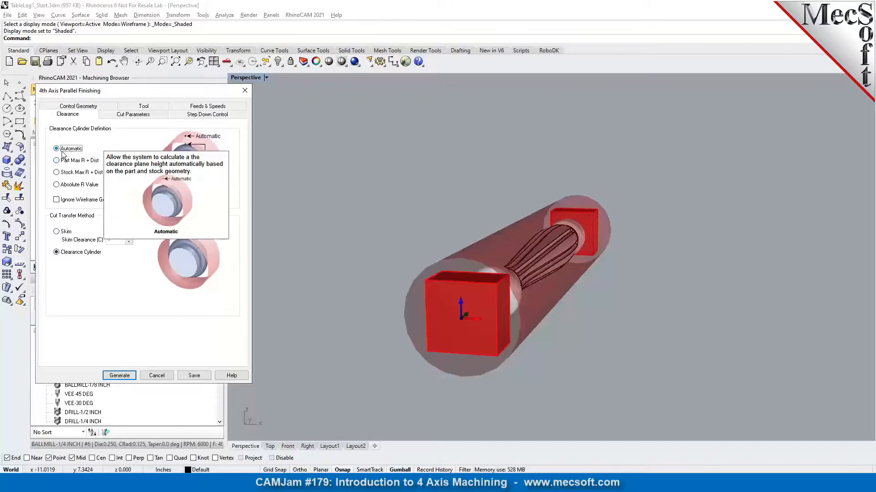
- Examine the stock allowance and cut pattern options of the finishing operation against the shape of the table leg
{"action": "left_click", "coordinate": [144, 116]}
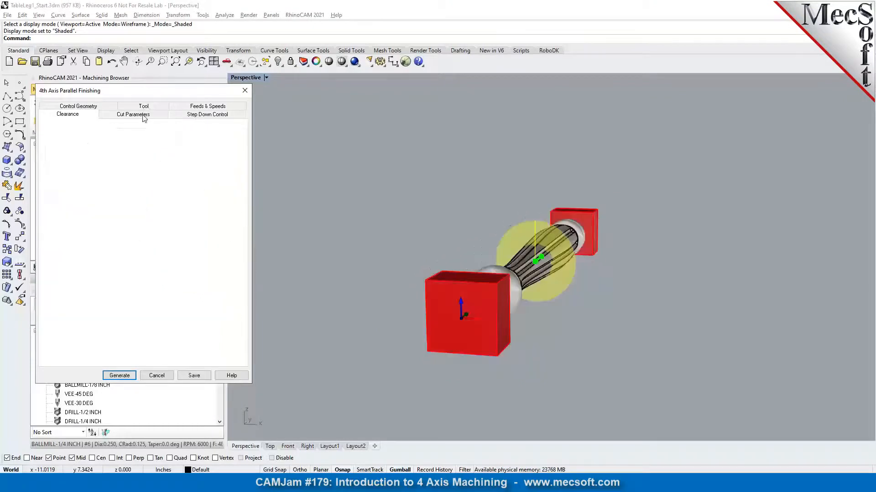
{"action": "right_click_drag", "start_coordinate": [565, 333], "coordinate": [459, 349]}
{"action": "scroll", "coordinate": [449, 342], "scroll_direction": "down", "scroll_amount": 6}
{"action": "scroll", "coordinate": [600, 312], "scroll_direction": "up", "scroll_amount": 4}
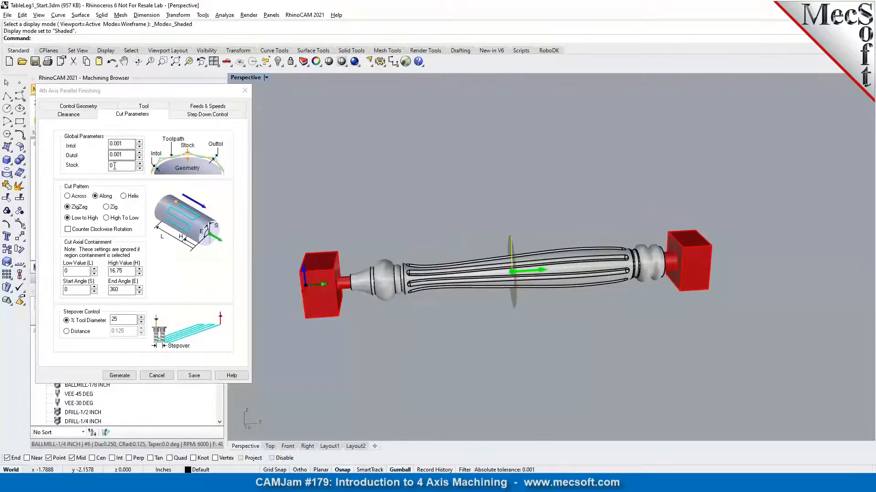
{"action": "mouse_move", "coordinate": [117, 167]}
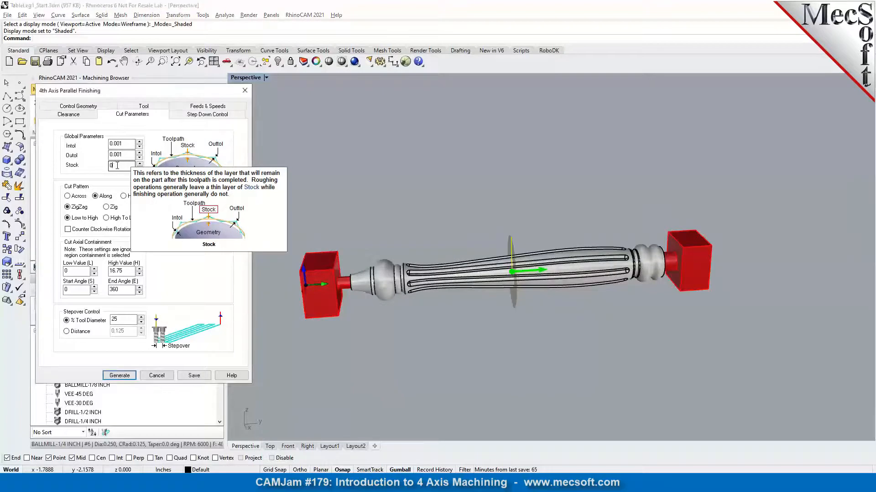
{"action": "left_click", "coordinate": [118, 165]}
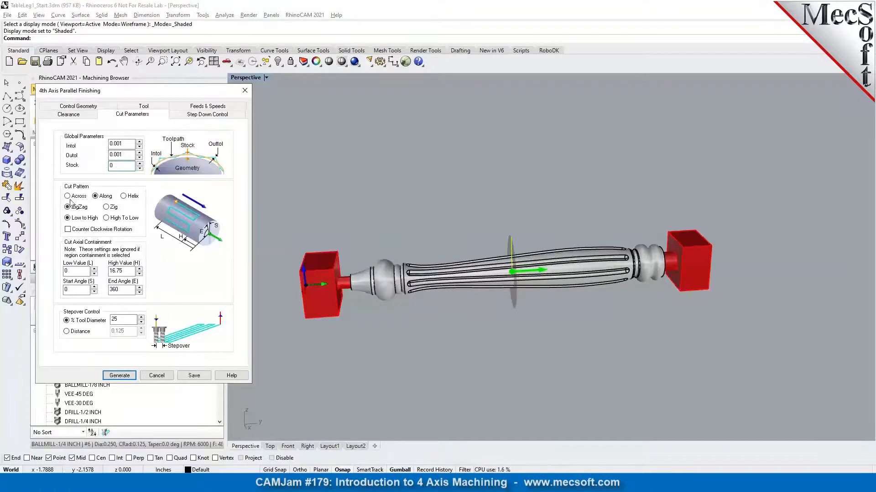
{"action": "mouse_move", "coordinate": [127, 203]}
{"action": "scroll", "coordinate": [365, 271], "scroll_direction": "up", "scroll_amount": 2}
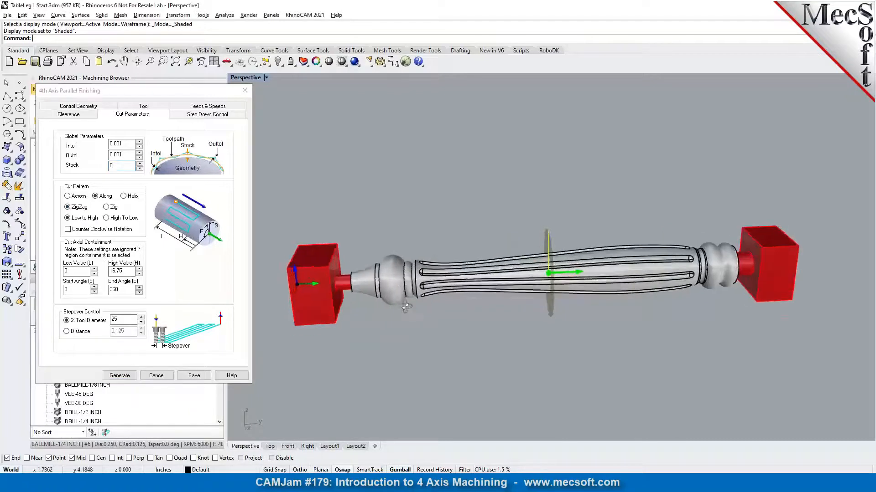
{"action": "scroll", "coordinate": [395, 307], "scroll_direction": "down", "scroll_amount": 3}
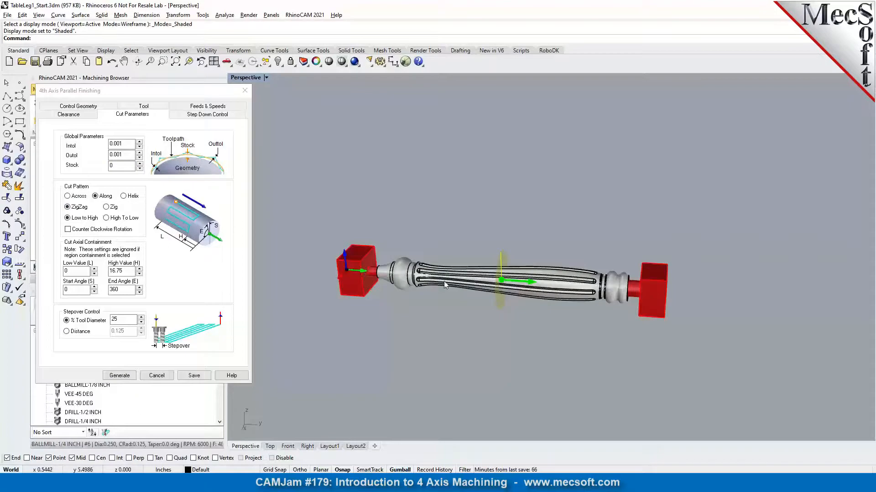
- Set the axial containment's low value to 1.8 so that cutting starts beyond the first square end block
{"action": "left_click", "coordinate": [94, 269]}
{"action": "left_click", "coordinate": [94, 269]}
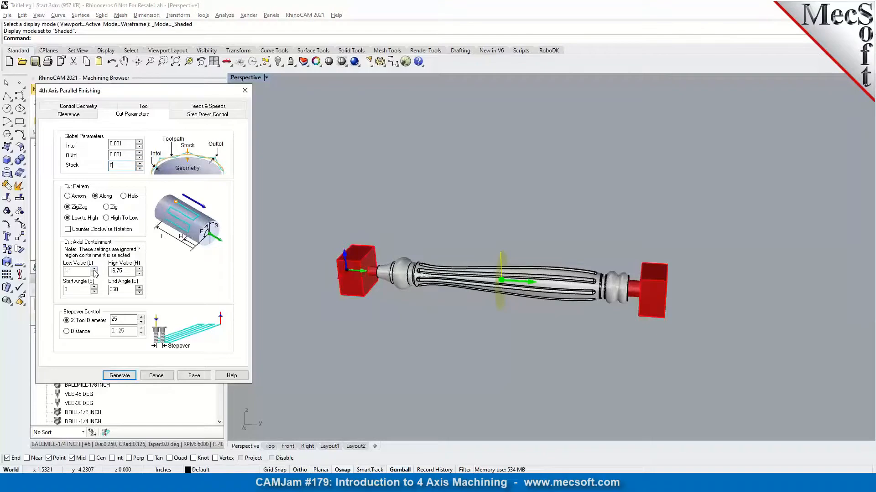
{"action": "left_click", "coordinate": [94, 269]}
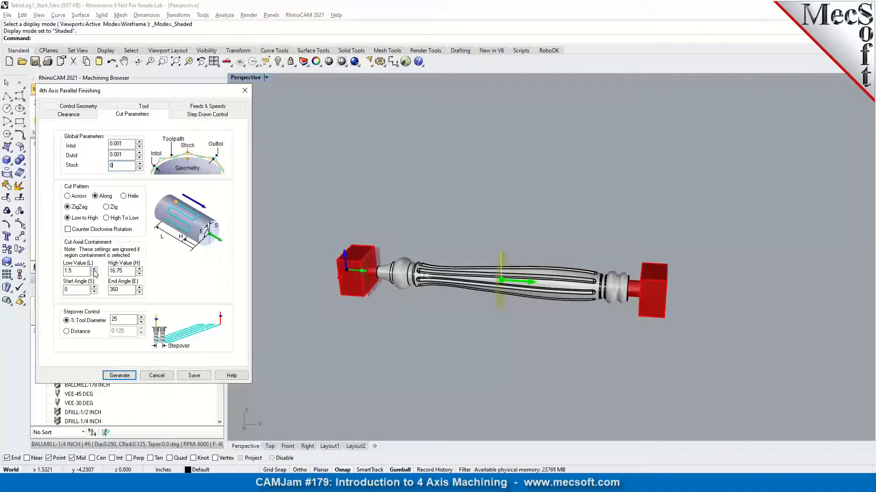
{"action": "left_click", "coordinate": [94, 269]}
{"action": "scroll", "coordinate": [327, 272], "scroll_direction": "up", "scroll_amount": 5}
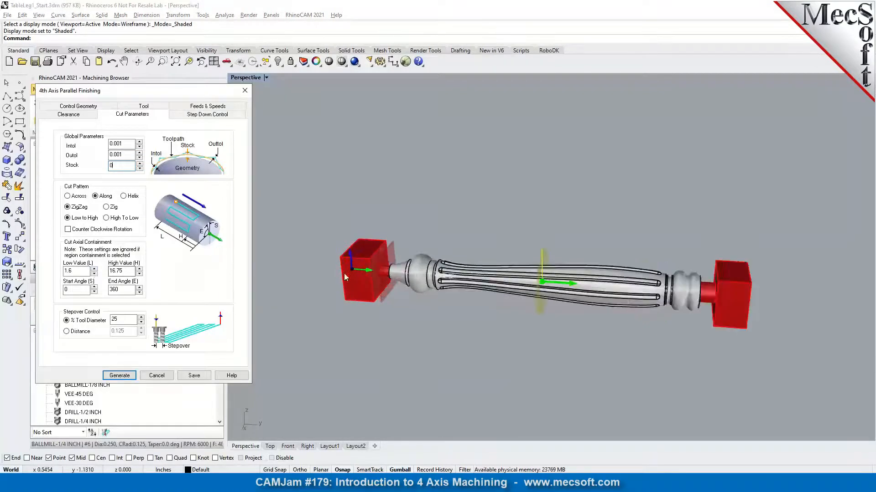
{"action": "right_click_drag", "start_coordinate": [391, 267], "coordinate": [431, 276]}
{"action": "left_click", "coordinate": [94, 269]}
{"action": "left_click", "coordinate": [94, 269]}
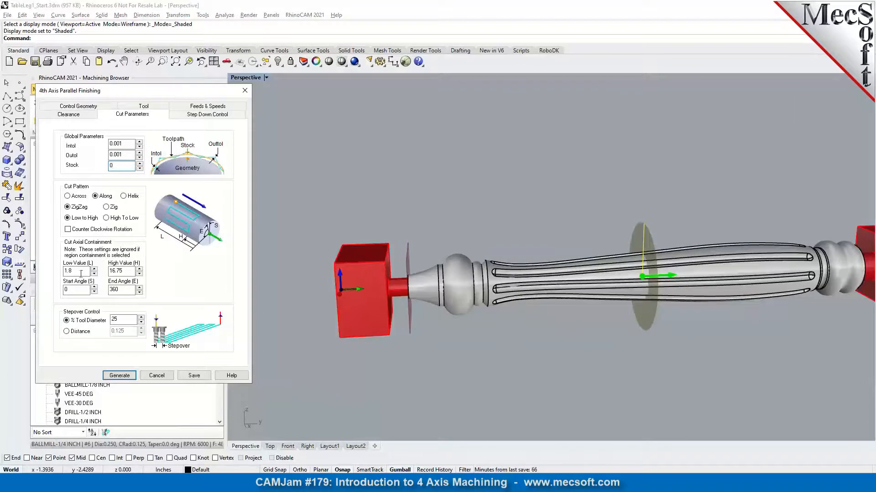
- Set the axial containment's high value to 14.85 so that cutting stops before the far end block
{"action": "scroll", "coordinate": [396, 275], "scroll_direction": "down", "scroll_amount": 3}
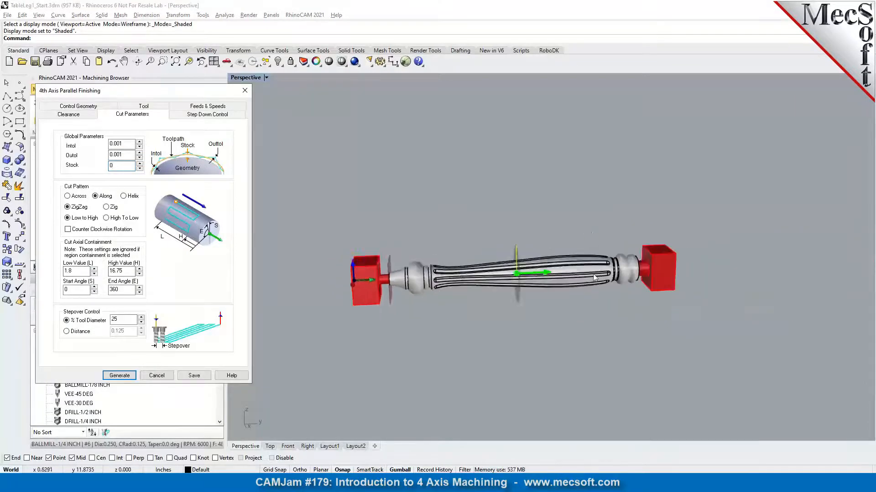
{"action": "scroll", "coordinate": [586, 278], "scroll_direction": "up", "scroll_amount": 3}
{"action": "left_click", "coordinate": [139, 274]}
{"action": "left_click", "coordinate": [139, 274]}
{"action": "left_click", "coordinate": [139, 274]}
{"action": "left_click", "coordinate": [139, 275]}
{"action": "left_click", "coordinate": [139, 274]}
{"action": "left_click", "coordinate": [139, 275]}
{"action": "left_click", "coordinate": [139, 275]}
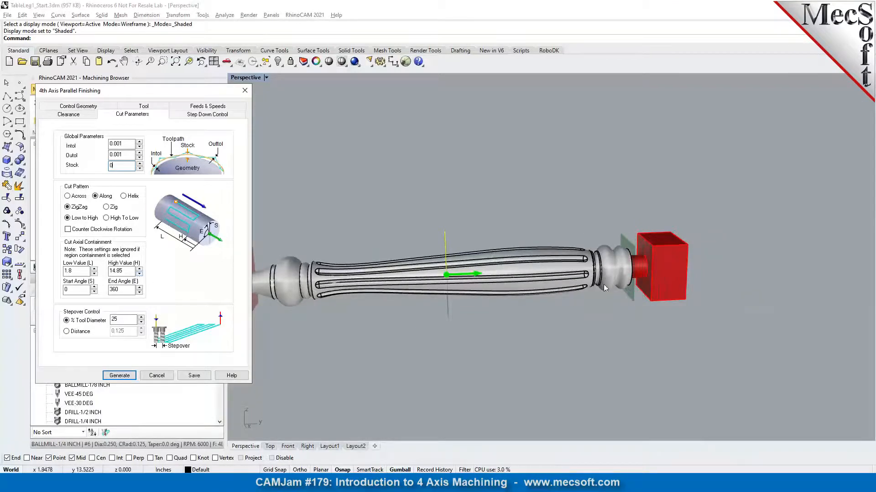
- Check the axial and angular containment limits around the leg and set the stepover to 15% of the tool diameter
{"action": "scroll", "coordinate": [399, 272], "scroll_direction": "down", "scroll_amount": 2}
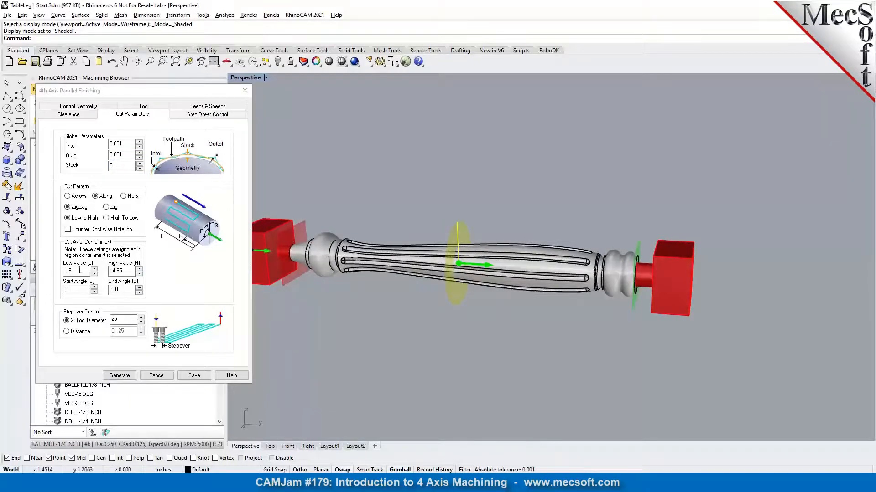
{"action": "mouse_move", "coordinate": [78, 271]}
{"action": "mouse_move", "coordinate": [130, 270]}
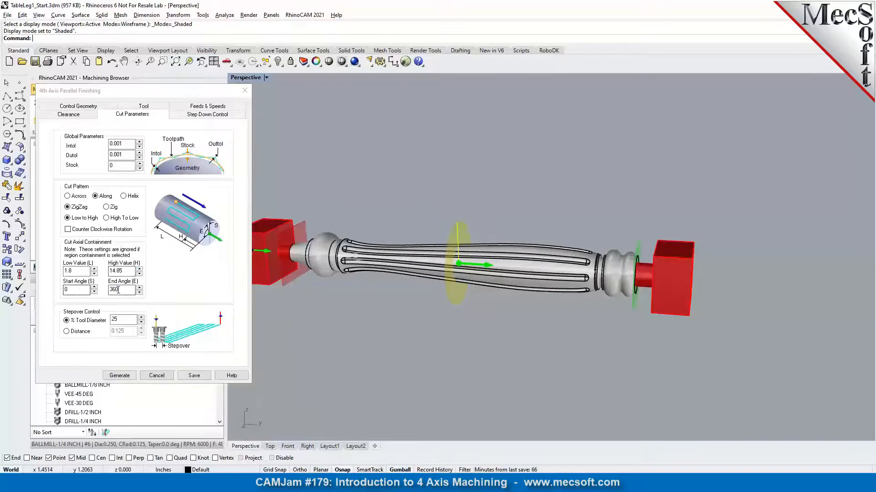
{"action": "right_click_drag", "start_coordinate": [359, 288], "coordinate": [508, 273]}
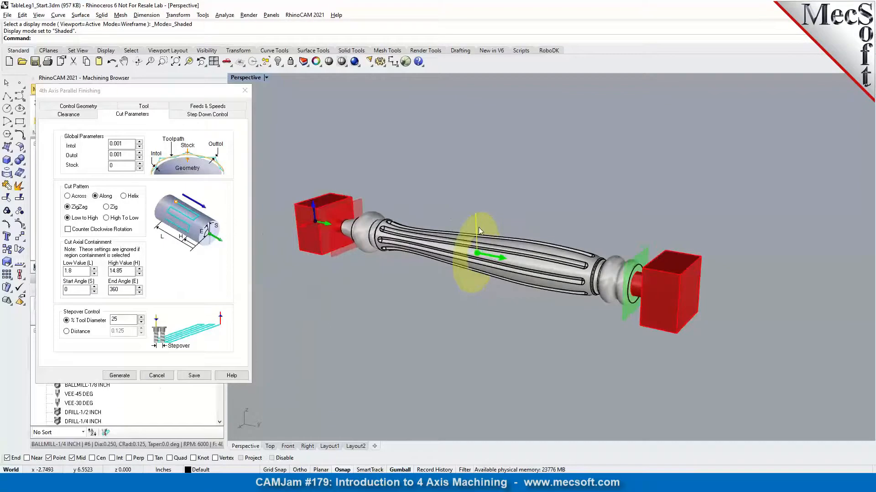
{"action": "double_click", "coordinate": [117, 319]}
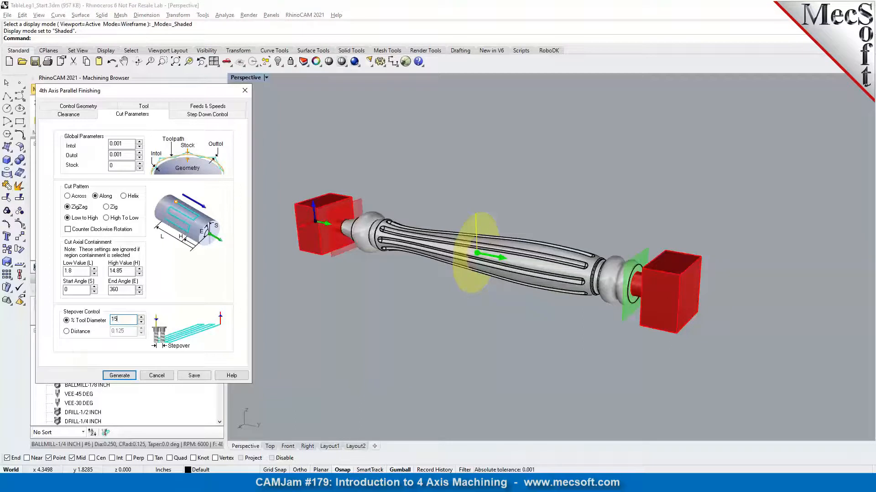
- Generate the 4th Axis Parallel Finishing toolpath with a stepover of 15% of the tool diameter and display it around the table leg
{"action": "type", "text": "15"}
{"action": "left_click", "coordinate": [119, 375]}
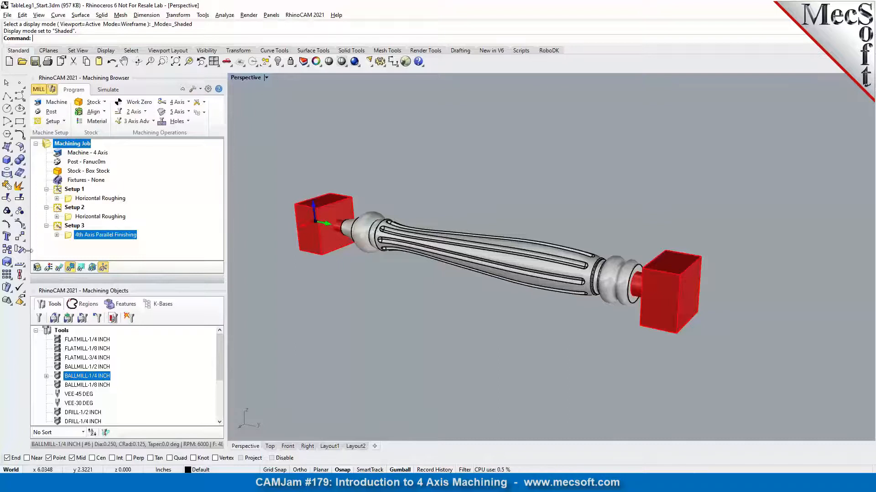
{"action": "left_click", "coordinate": [62, 270]}
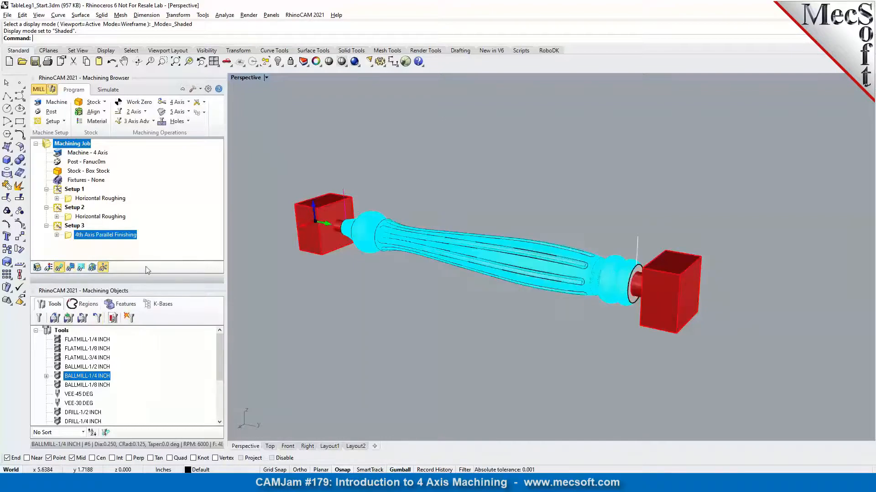
{"action": "scroll", "coordinate": [430, 241], "scroll_direction": "up", "scroll_amount": 8}
{"action": "right_click_drag", "start_coordinate": [536, 311], "coordinate": [592, 320]}
{"action": "scroll", "coordinate": [543, 319], "scroll_direction": "down", "scroll_amount": 8}
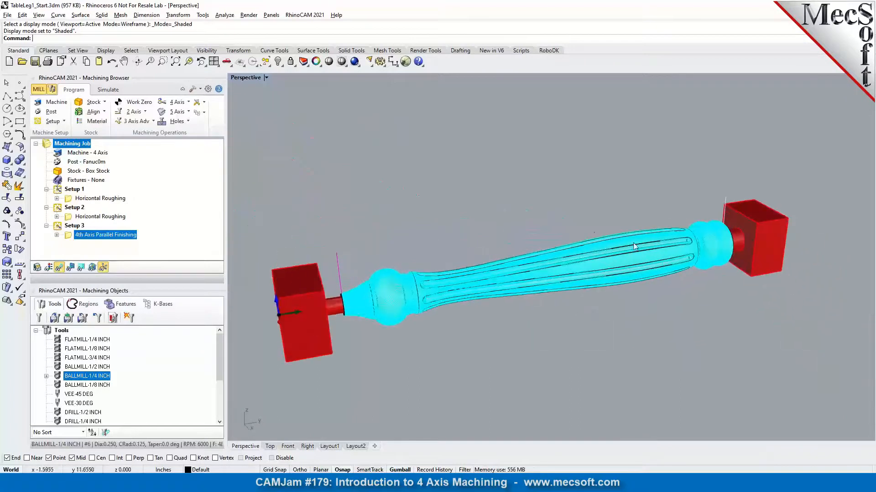
- Play the material removal simulation of the 4th Axis Parallel Finishing operation on the roughed leg, adjusting the simulation speed as it cuts
{"action": "left_click", "coordinate": [114, 94]}
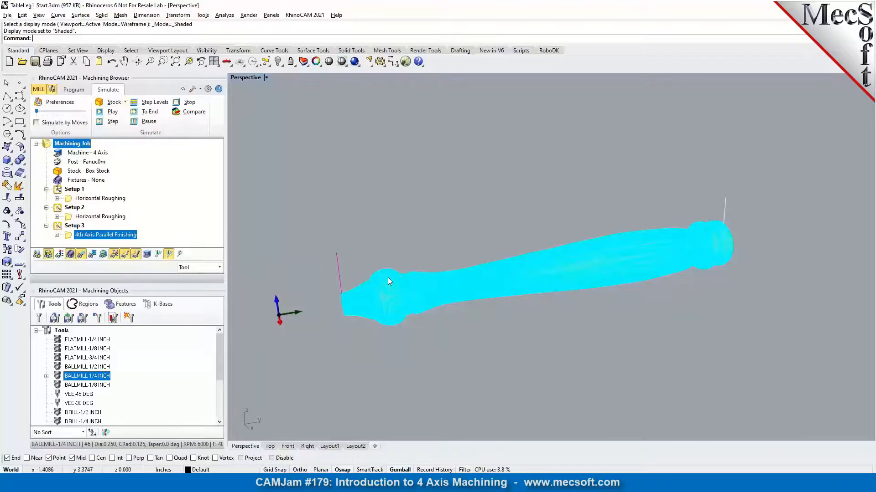
{"action": "left_click", "coordinate": [102, 113]}
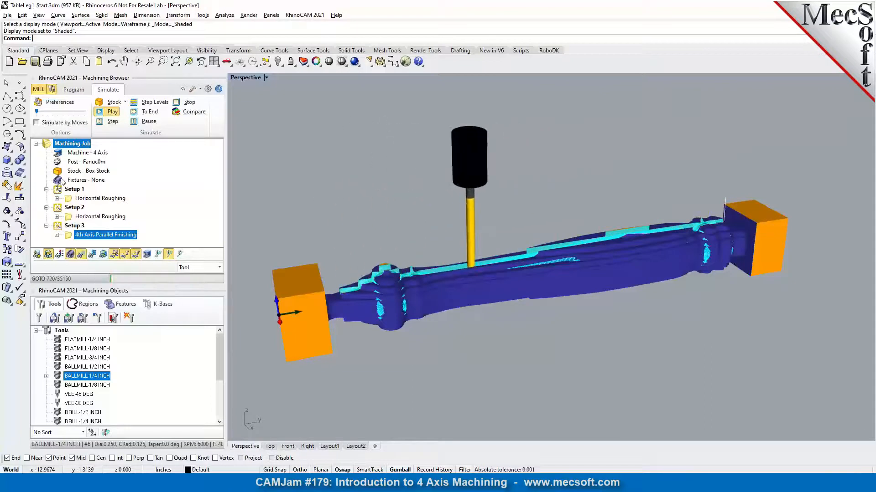
{"action": "left_click_drag", "start_coordinate": [37, 111], "coordinate": [48, 113]}
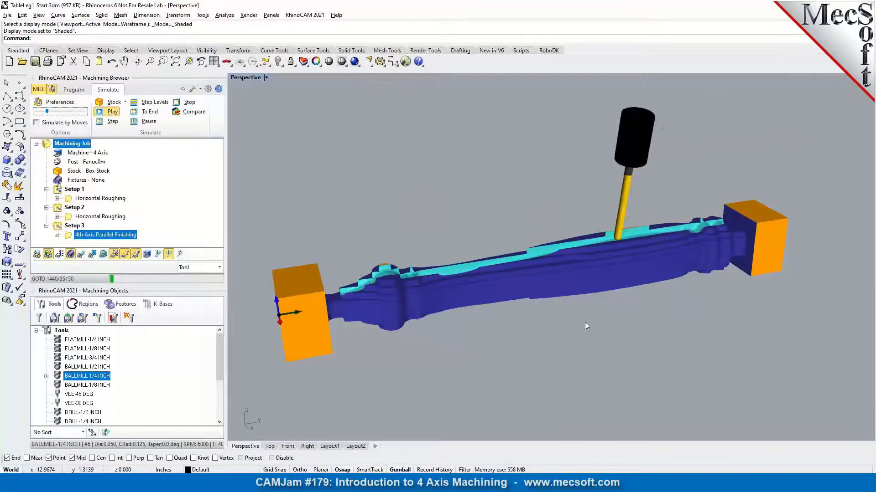
{"action": "right_click_drag", "start_coordinate": [546, 318], "coordinate": [625, 315]}
{"action": "left_click_drag", "start_coordinate": [46, 112], "coordinate": [65, 114]}
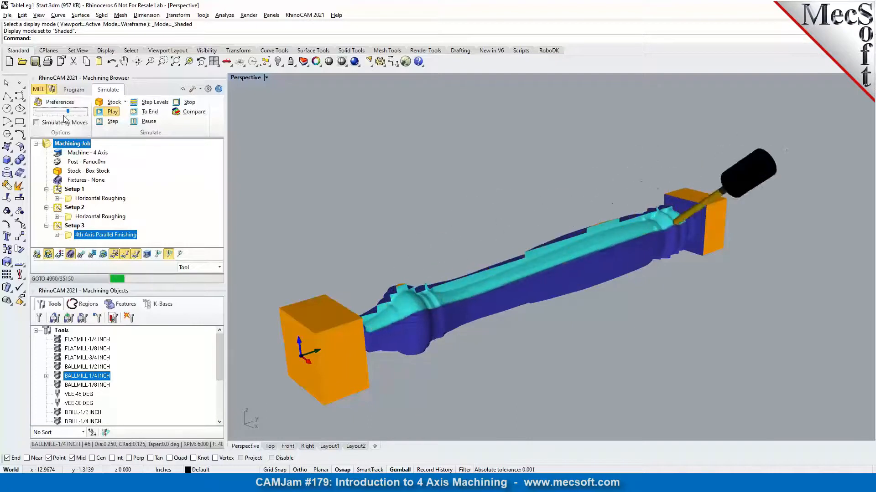
- Pause the playback, simulate the finishing operation to its end and inspect the cut surface of the leg
{"action": "left_click", "coordinate": [141, 122]}
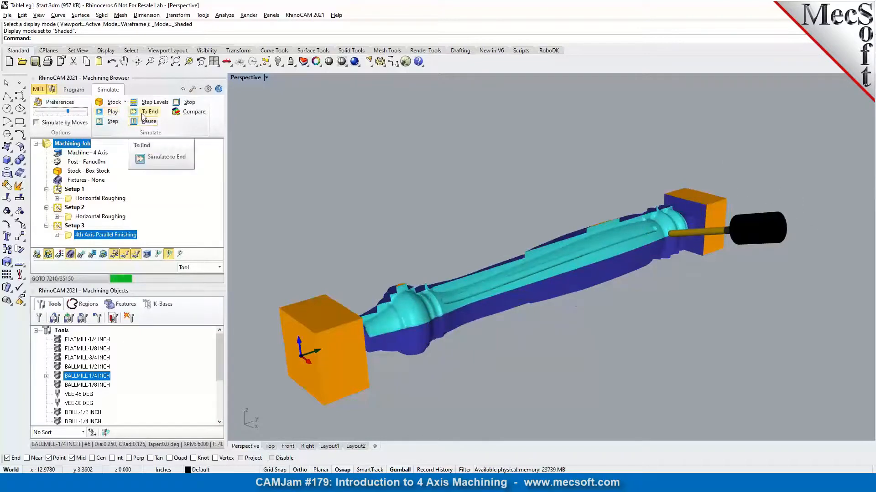
{"action": "left_click", "coordinate": [143, 117]}
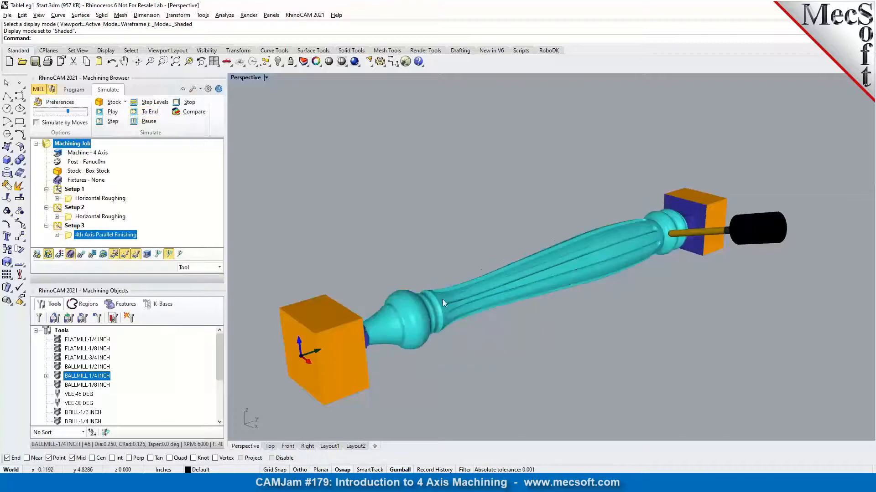
{"action": "scroll", "coordinate": [465, 306], "scroll_direction": "up", "scroll_amount": 5}
{"action": "scroll", "coordinate": [498, 312], "scroll_direction": "down", "scroll_amount": 8}
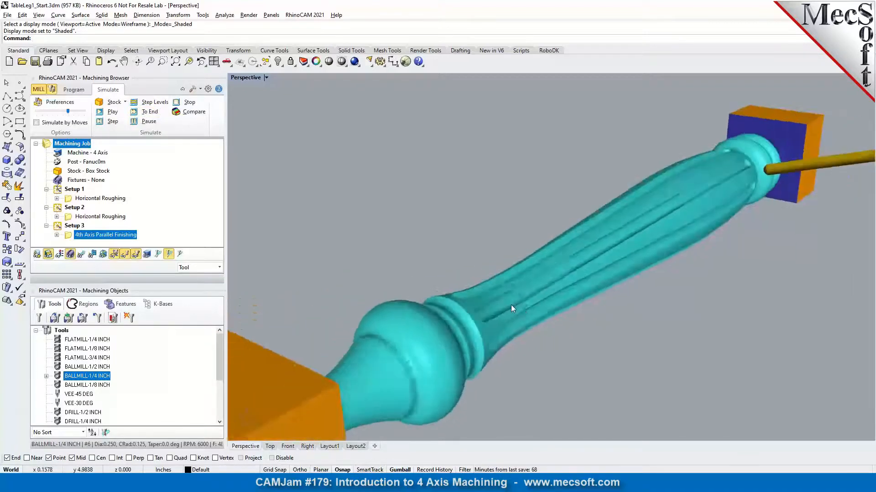
{"action": "right_click_drag", "start_coordinate": [502, 307], "coordinate": [453, 299]}
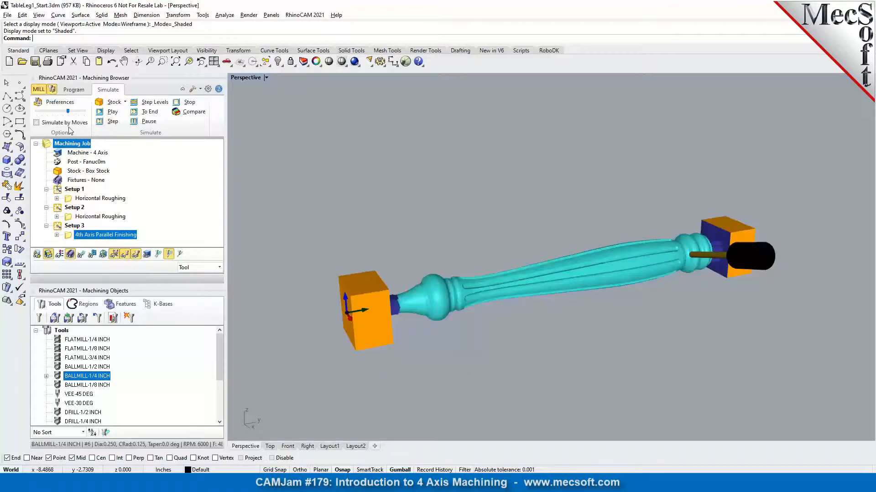
- Post all operations of the machining job to TableLeg1_Start.nc on the Desktop with the Fanuc0m post
{"action": "left_click", "coordinate": [73, 90]}
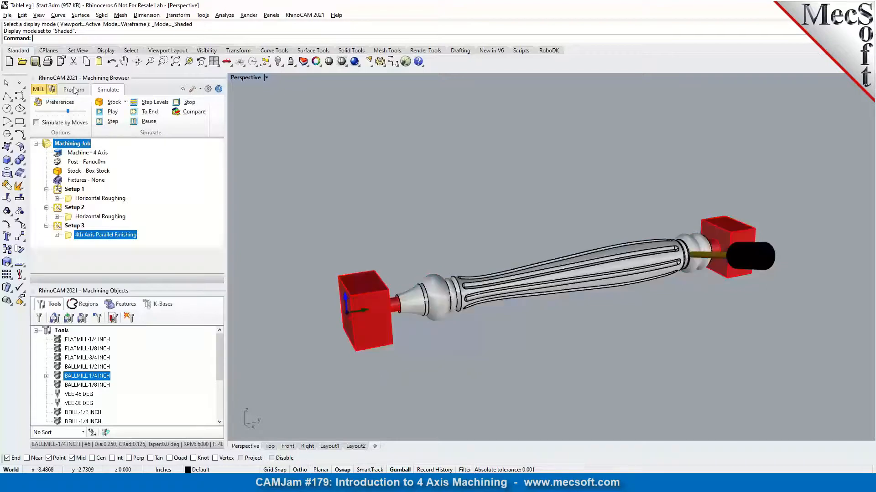
{"action": "left_click", "coordinate": [55, 145]}
{"action": "right_click", "coordinate": [56, 145]}
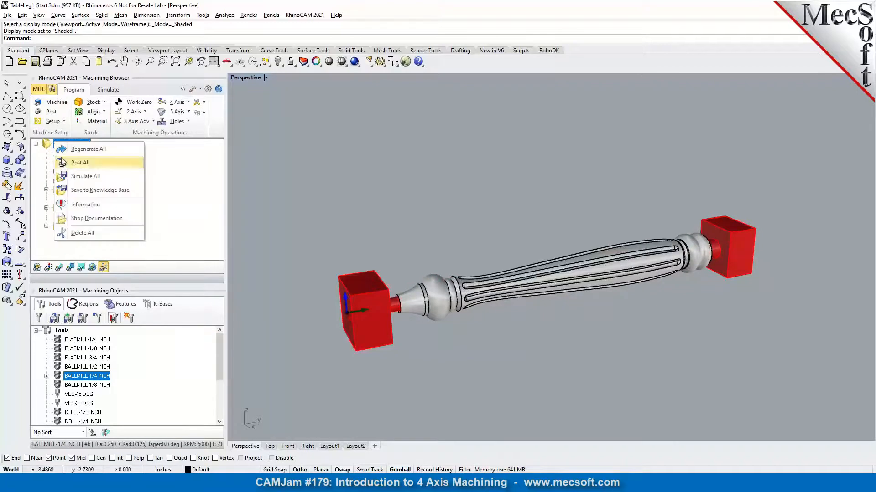
{"action": "left_click", "coordinate": [63, 167]}
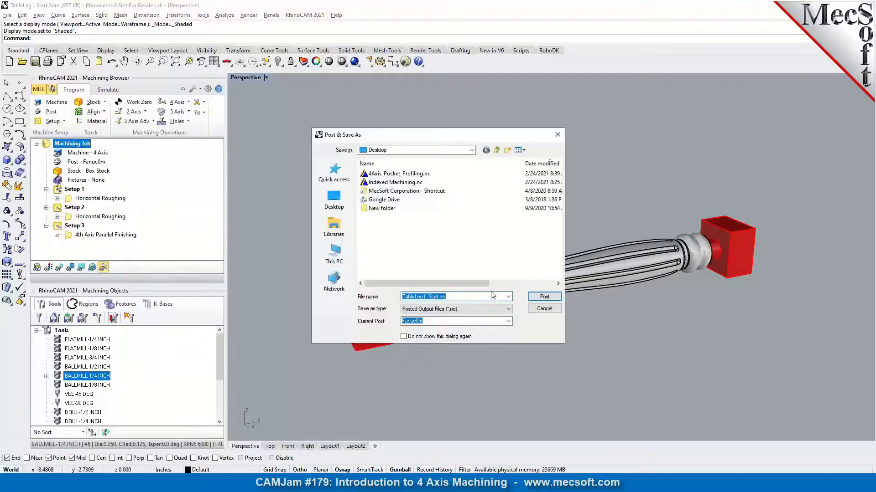
{"action": "left_click", "coordinate": [533, 296]}
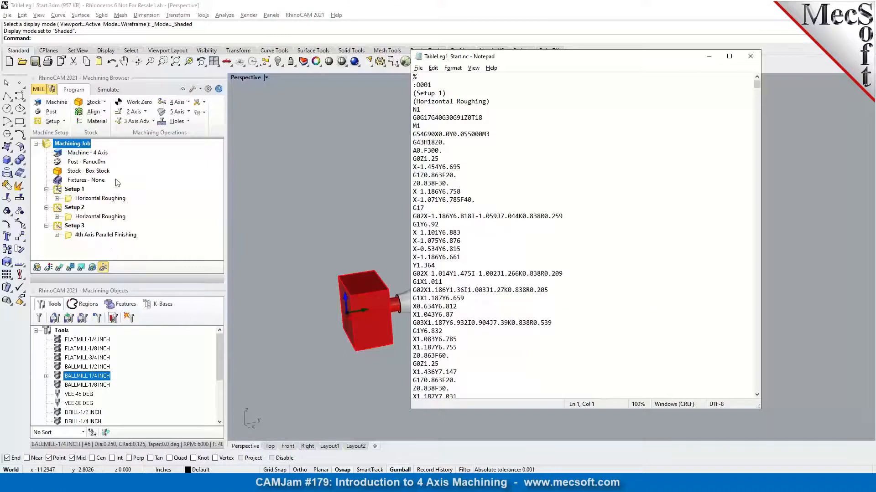
- Search the posted code for "(" to locate the Setup 2 block and highlight the A-axis rotation line of its Horizontal Roughing
{"action": "left_click", "coordinate": [414, 93]}
{"action": "key", "text": "shift+Right"}
{"action": "key", "text": "ctrl+f"}
{"action": "left_click", "coordinate": [576, 150]}
{"action": "left_click_drag", "start_coordinate": [479, 134], "coordinate": [603, 113]}
{"action": "left_click", "coordinate": [701, 130]}
{"action": "scroll", "coordinate": [484, 292], "scroll_direction": "down", "scroll_amount": 8}
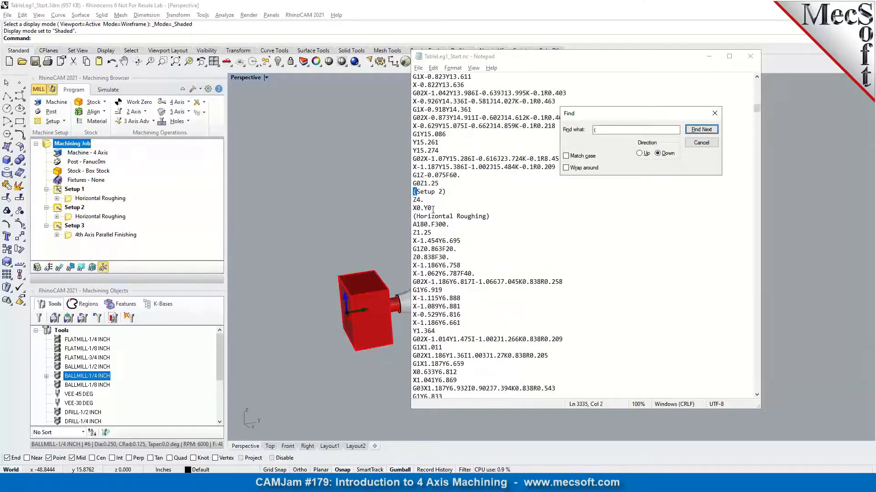
{"action": "left_click_drag", "start_coordinate": [451, 227], "coordinate": [404, 227]}
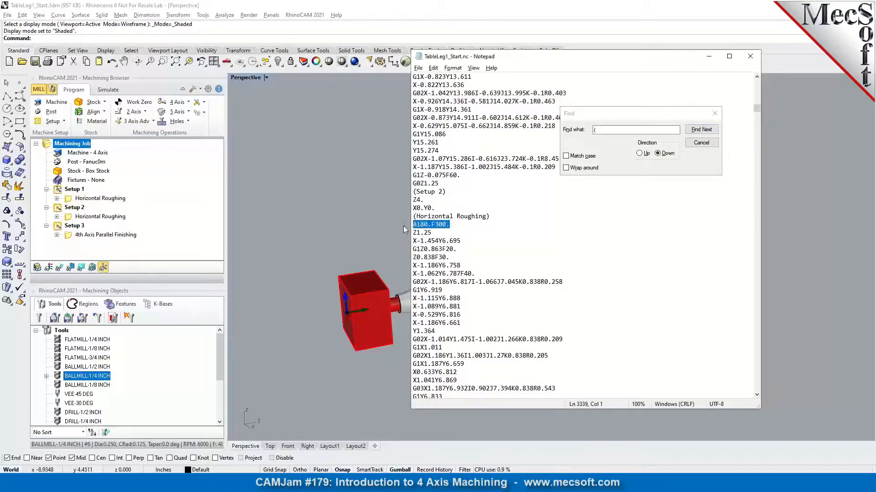
- Find the Setup 3 block, examine the A-axis values of the 4th Axis Parallel Finishing code through the program's end, and close the file
{"action": "left_click", "coordinate": [697, 131]}
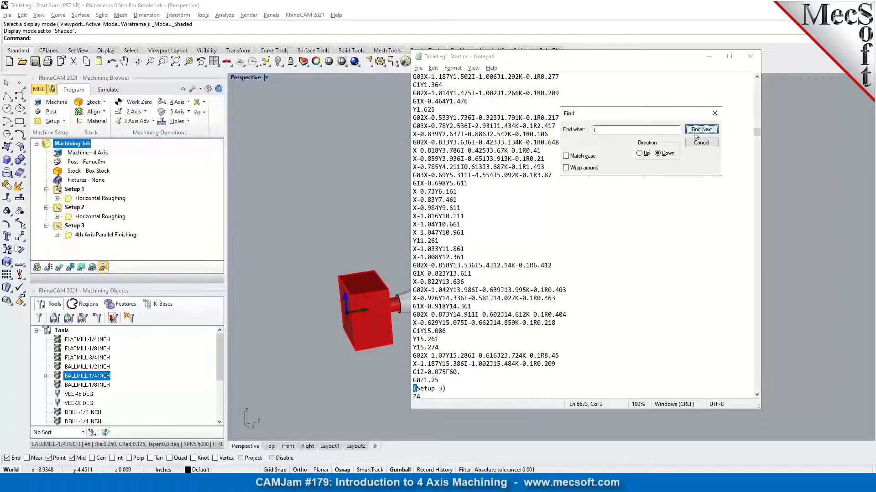
{"action": "scroll", "coordinate": [497, 337], "scroll_direction": "down", "scroll_amount": 7}
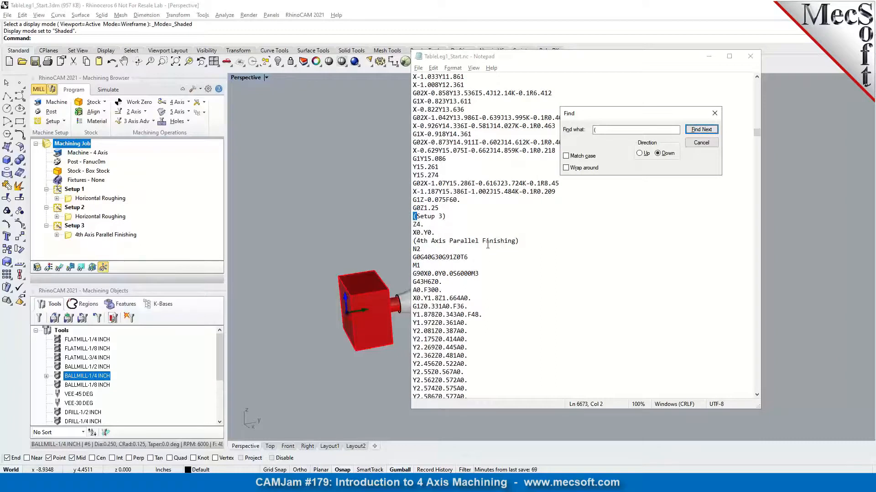
{"action": "left_click", "coordinate": [714, 113]}
{"action": "scroll", "coordinate": [519, 268], "scroll_direction": "down", "scroll_amount": 2}
{"action": "scroll", "coordinate": [519, 269], "scroll_direction": "down", "scroll_amount": 1}
{"action": "scroll", "coordinate": [429, 238], "scroll_direction": "down", "scroll_amount": 4}
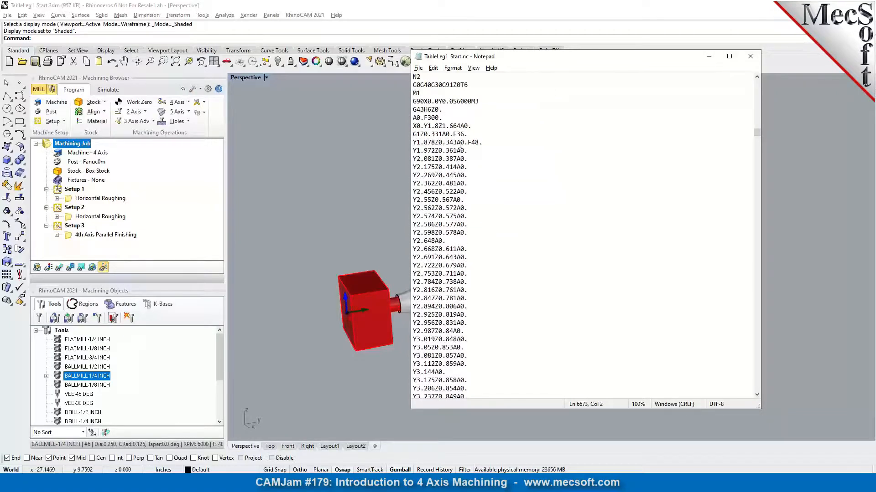
{"action": "scroll", "coordinate": [457, 145], "scroll_direction": "down", "scroll_amount": 4}
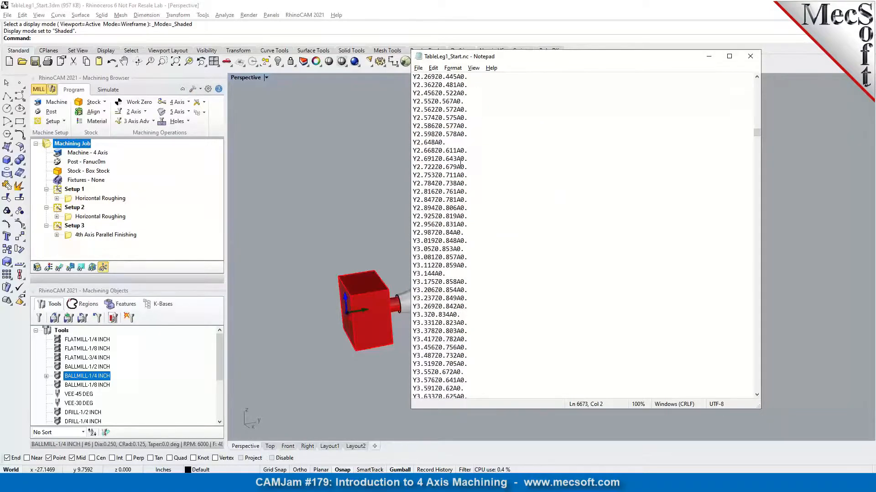
{"action": "scroll", "coordinate": [462, 208], "scroll_direction": "down", "scroll_amount": 15}
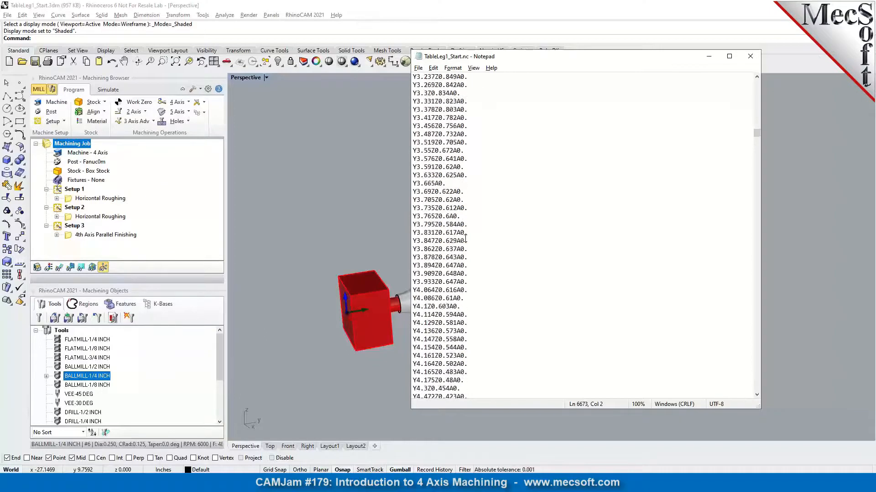
{"action": "scroll", "coordinate": [596, 175], "scroll_direction": "down", "scroll_amount": 3}
{"action": "left_click_drag", "start_coordinate": [759, 135], "coordinate": [744, 396]}
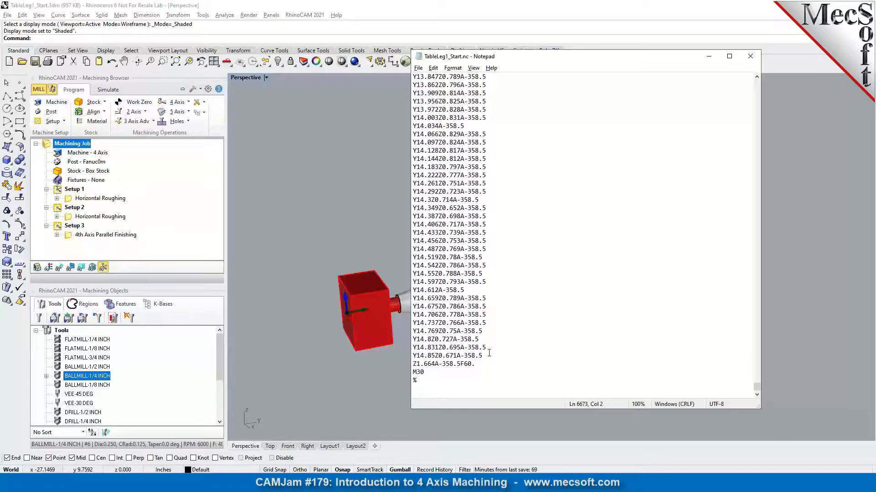
{"action": "left_click", "coordinate": [755, 59]}
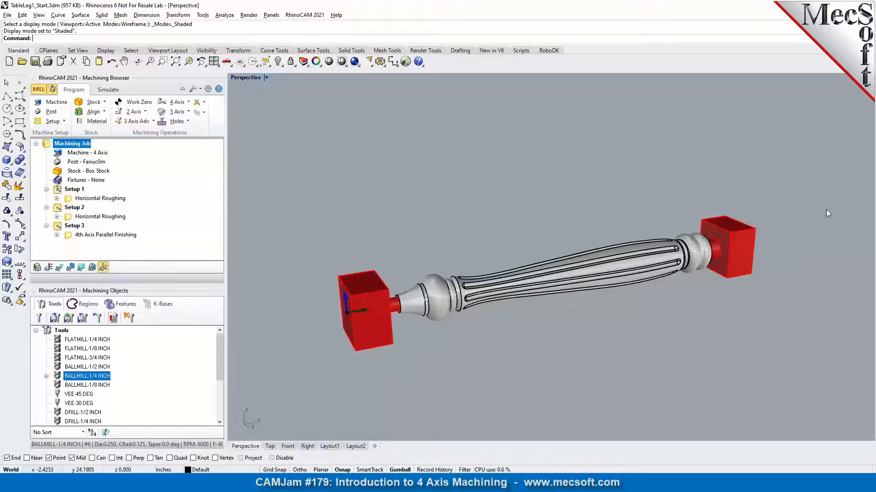
- Display the finishing toolpath on the leg and review the operation's cut pattern and containment parameters, leaving them unchanged
{"action": "scroll", "coordinate": [719, 287], "scroll_direction": "up", "scroll_amount": 2}
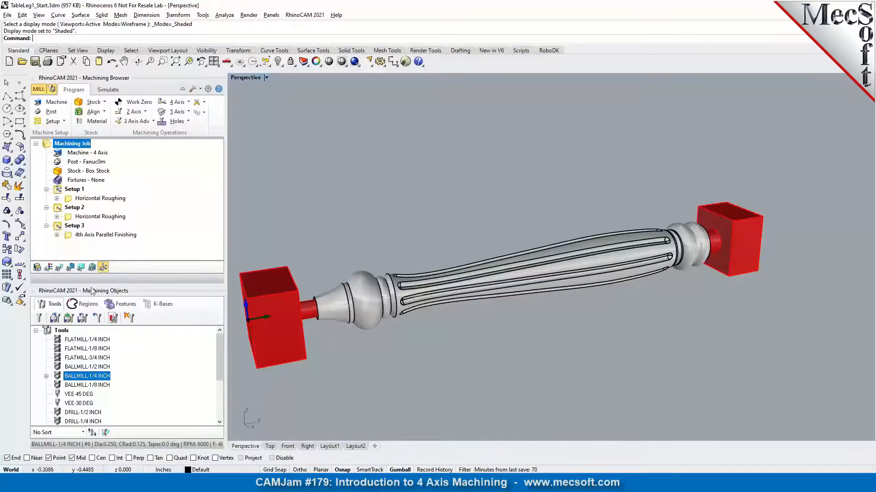
{"action": "left_click", "coordinate": [70, 238]}
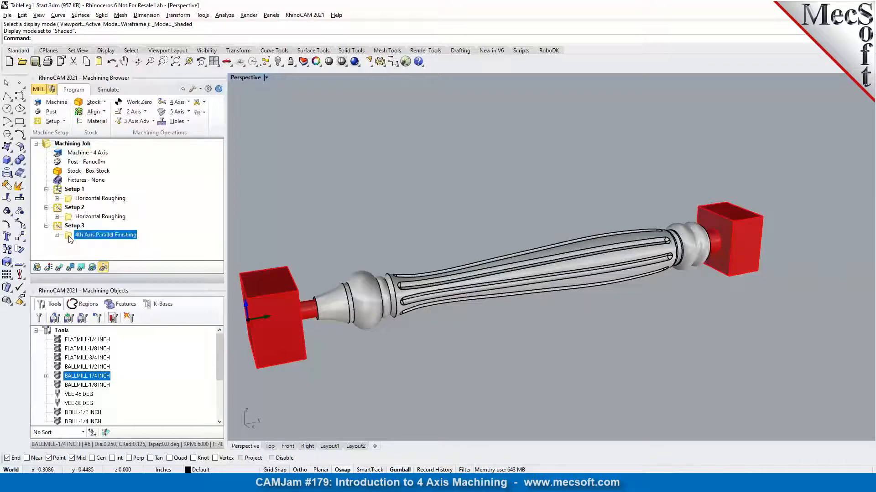
{"action": "left_click", "coordinate": [60, 268]}
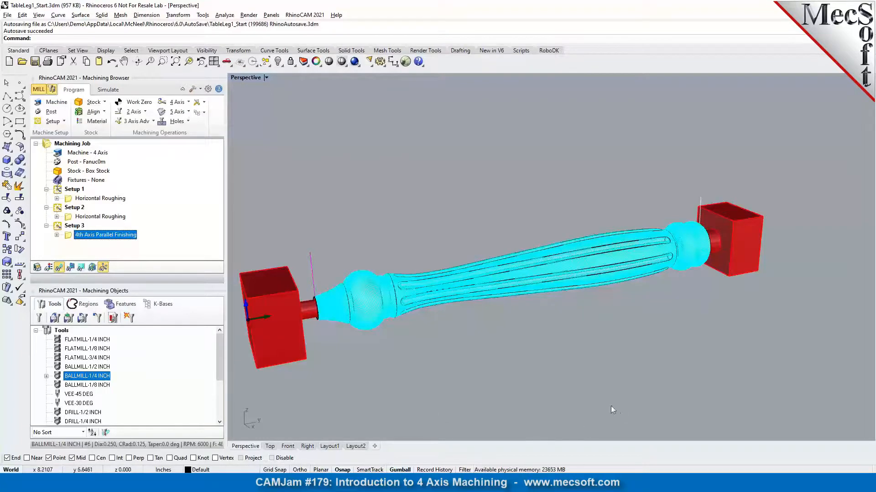
{"action": "double_click", "coordinate": [72, 237]}
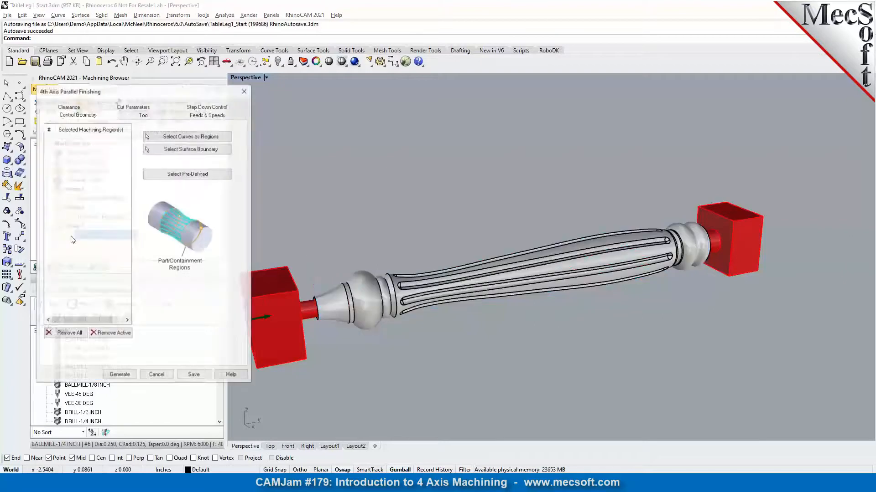
{"action": "left_click", "coordinate": [134, 107]}
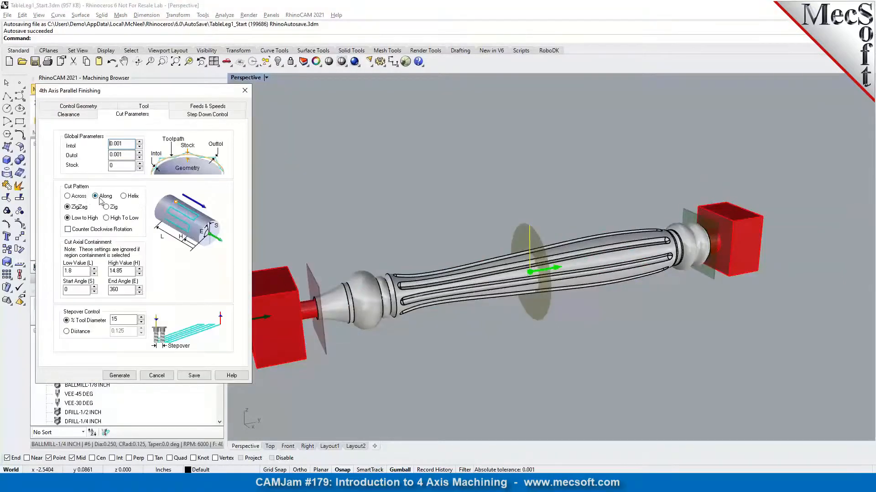
{"action": "mouse_move", "coordinate": [133, 201]}
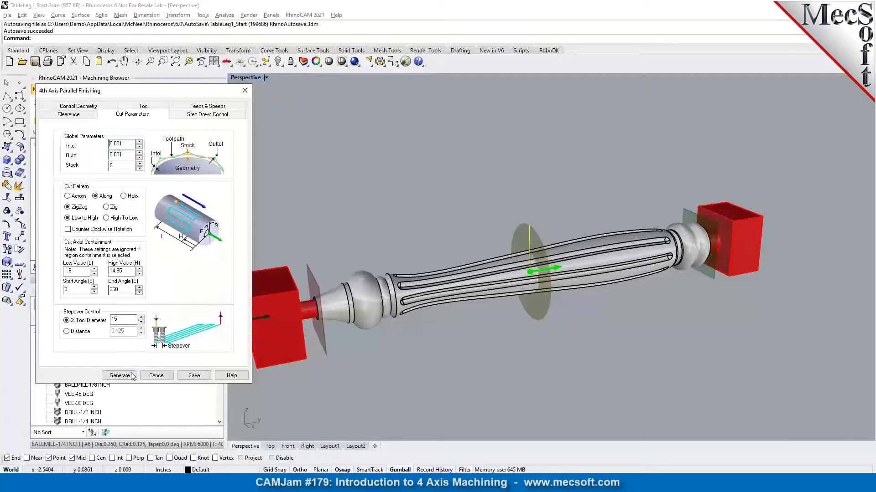
{"action": "left_click", "coordinate": [156, 375]}
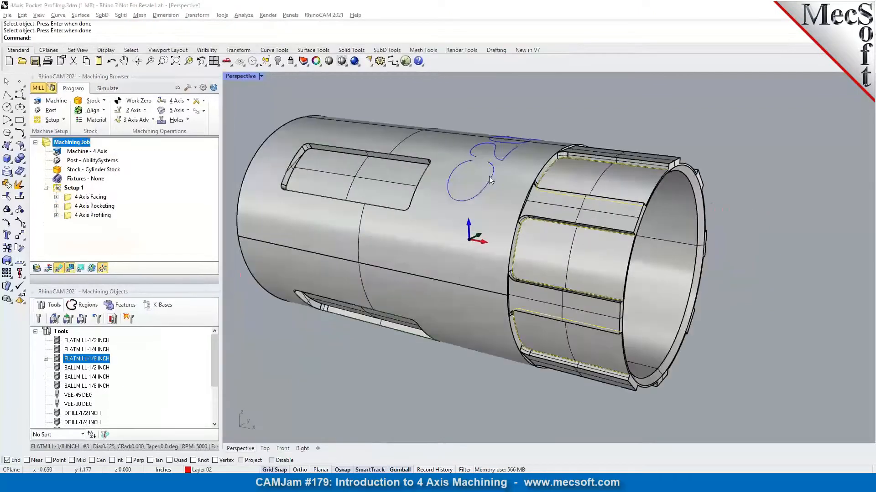
- Examine the text curves wrapped around the cylindrical part in 4Axis_Pocket_Profiling.3dm from several angles
{"action": "scroll", "coordinate": [461, 280], "scroll_direction": "down", "scroll_amount": 2}
{"action": "scroll", "coordinate": [494, 188], "scroll_direction": "up", "scroll_amount": 1}
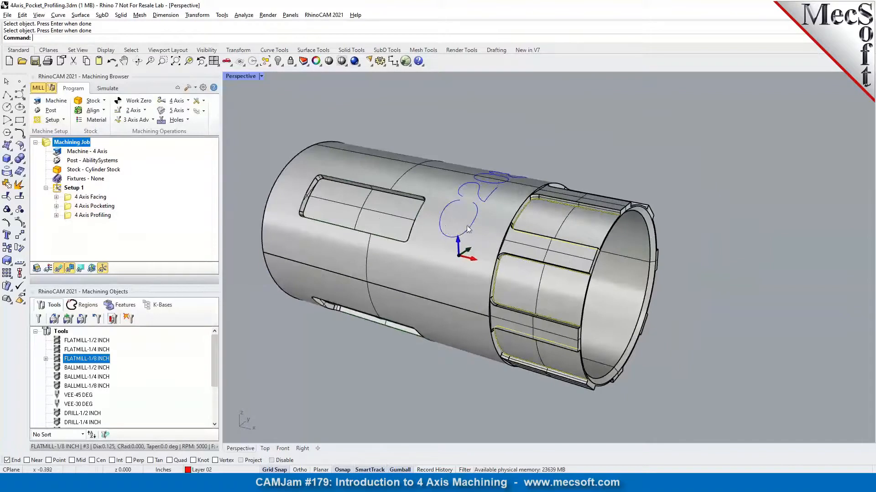
{"action": "scroll", "coordinate": [470, 328], "scroll_direction": "down", "scroll_amount": 2}
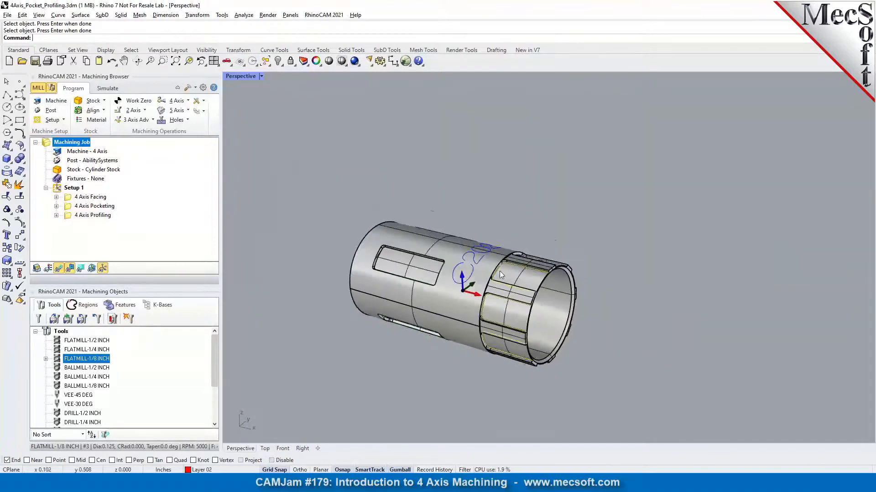
{"action": "scroll", "coordinate": [492, 328], "scroll_direction": "up", "scroll_amount": 1}
{"action": "right_click_drag", "start_coordinate": [492, 328], "coordinate": [524, 218]}
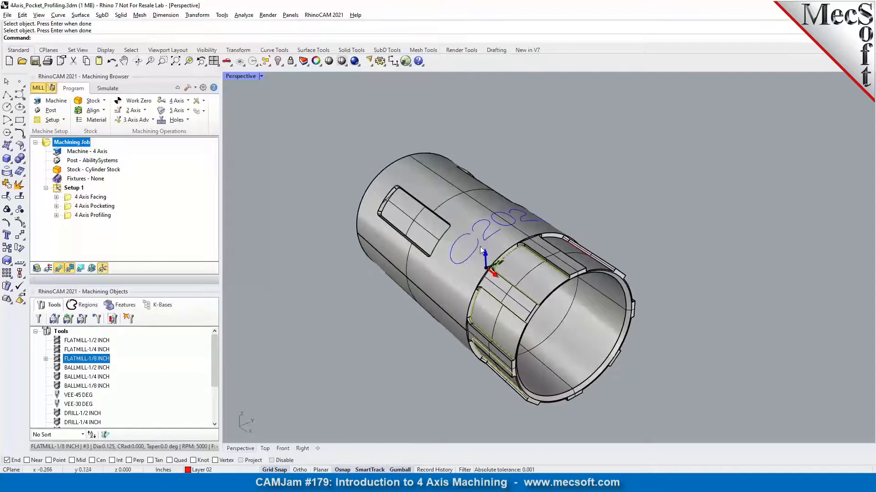
{"action": "scroll", "coordinate": [532, 215], "scroll_direction": "up", "scroll_amount": 4}
{"action": "right_click_drag", "start_coordinate": [548, 213], "coordinate": [518, 252]}
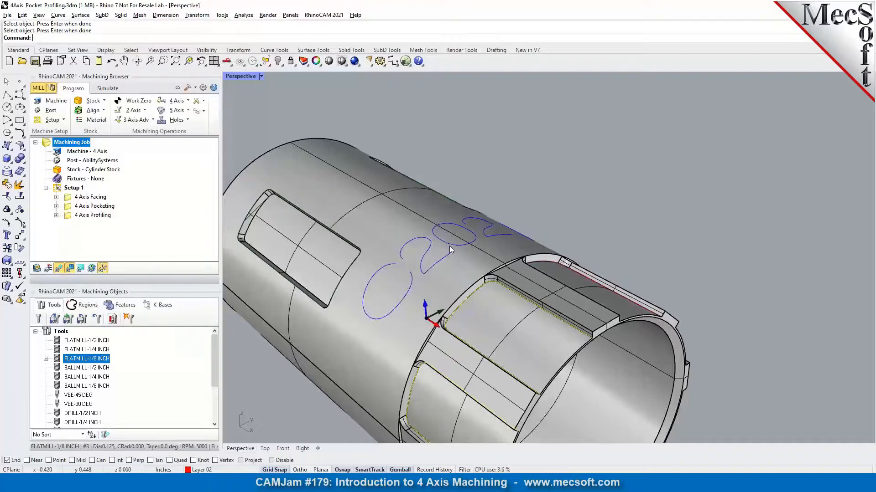
- Add a 4th Axis Engraving operation after 4 Axis Profiling and select the five C2021 text curves as its machining regions
{"action": "right_click_drag", "start_coordinate": [464, 262], "coordinate": [439, 263]}
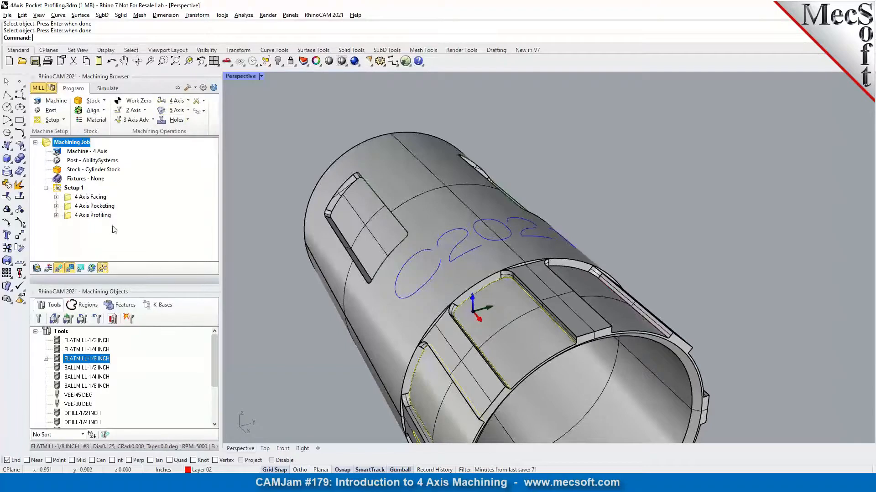
{"action": "left_click", "coordinate": [98, 215]}
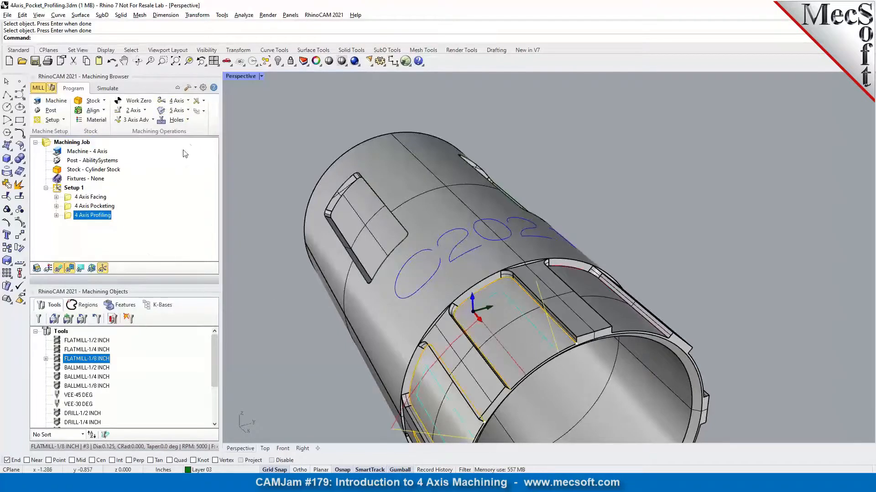
{"action": "left_click", "coordinate": [188, 101]}
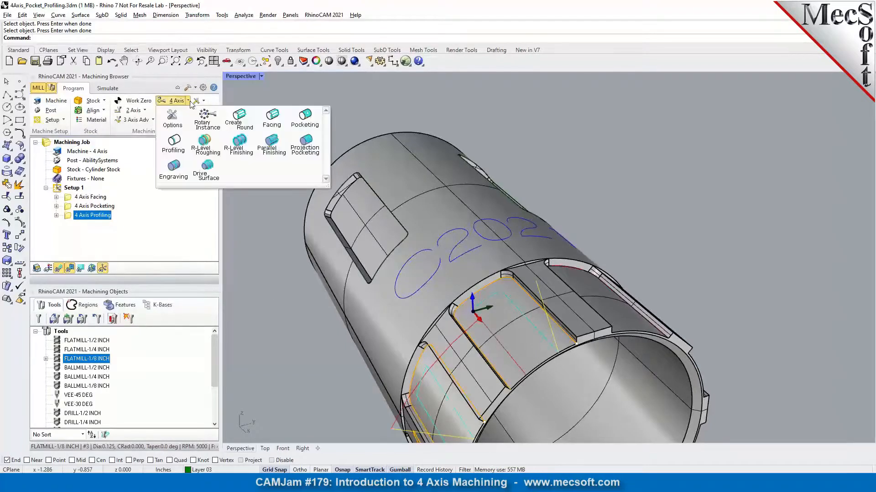
{"action": "left_click", "coordinate": [173, 169]}
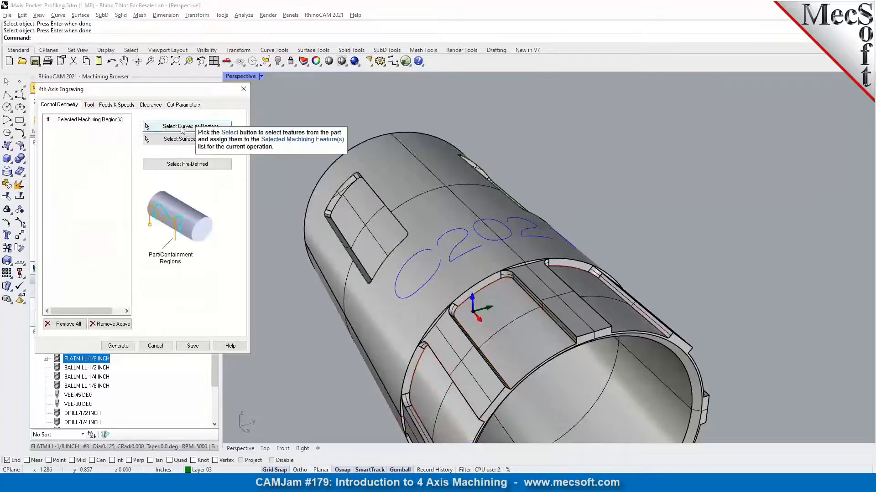
{"action": "left_click", "coordinate": [182, 128]}
{"action": "left_click", "coordinate": [437, 277]}
{"action": "left_click", "coordinate": [454, 264]}
{"action": "left_click", "coordinate": [494, 242]}
{"action": "right_click_drag", "start_coordinate": [589, 242], "coordinate": [540, 245]}
{"action": "left_click", "coordinate": [612, 261]}
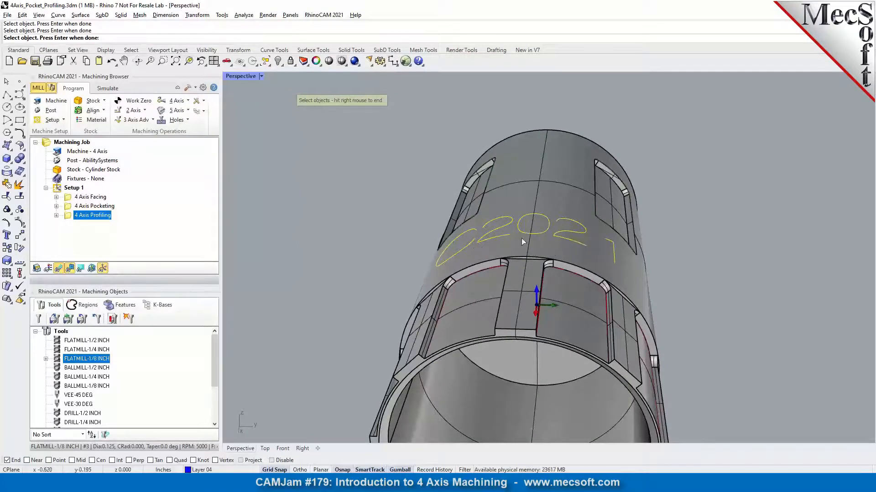
{"action": "right_click", "coordinate": [453, 234]}
{"action": "right_click_drag", "start_coordinate": [499, 241], "coordinate": [550, 252]}
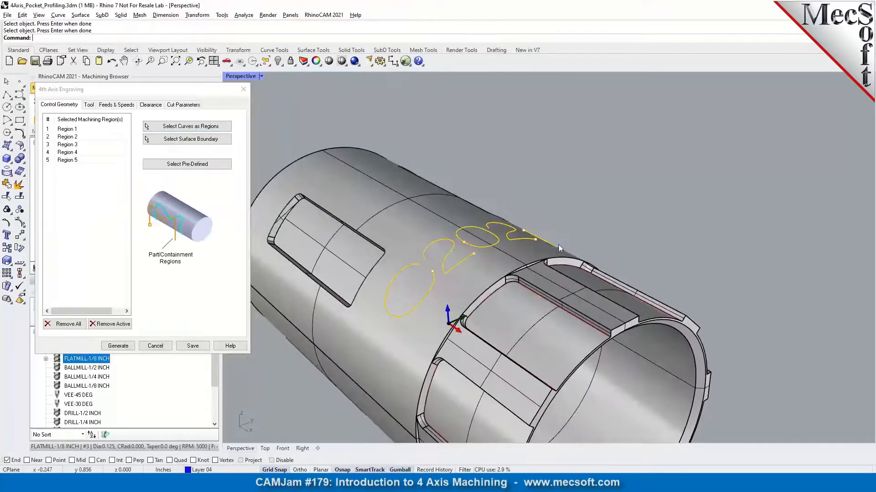
- Assign the VEE-30 DEG tool to the engraving operation and review its feeds, speeds and clearance settings
{"action": "left_click", "coordinate": [91, 106]}
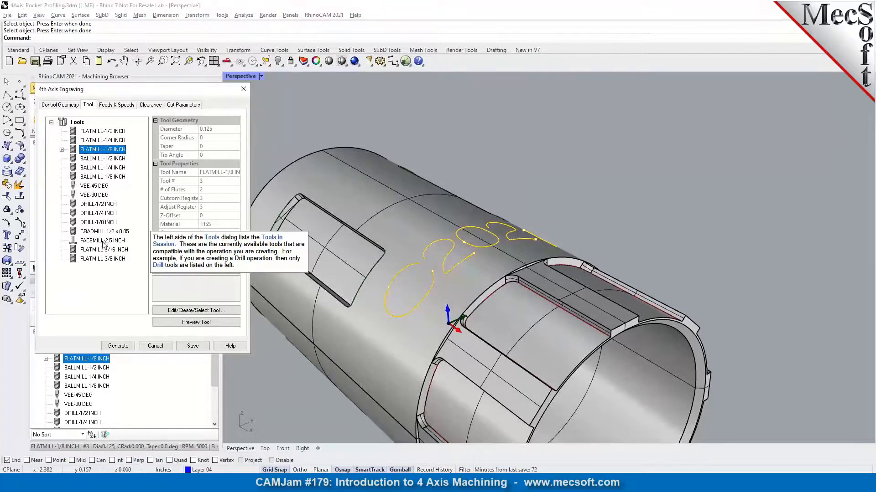
{"action": "left_click", "coordinate": [77, 196]}
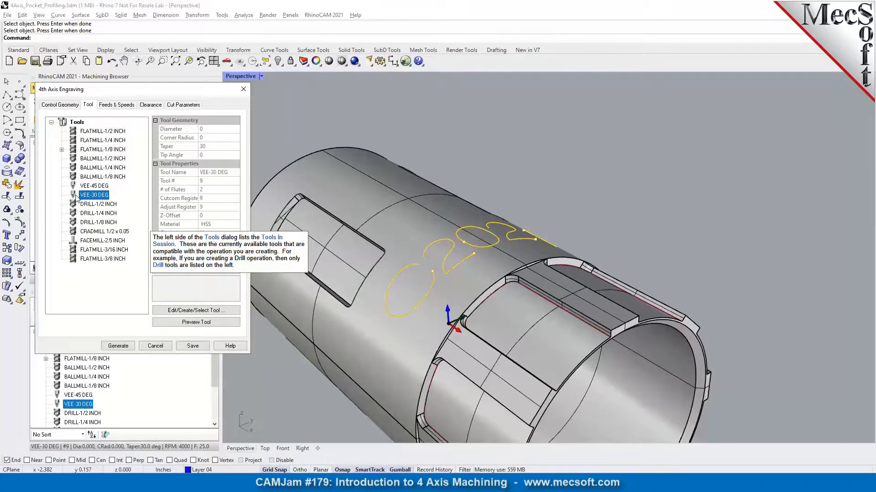
{"action": "left_click", "coordinate": [112, 105]}
{"action": "right_click_drag", "start_coordinate": [425, 144], "coordinate": [486, 160]}
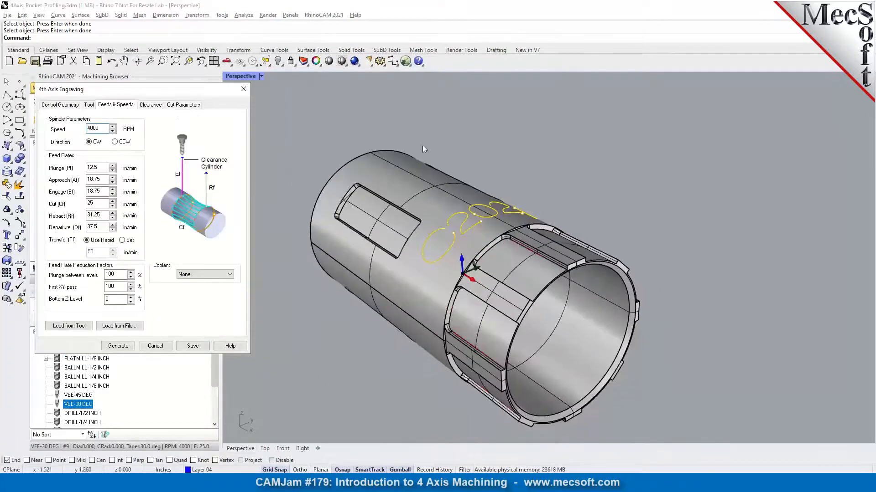
{"action": "left_click", "coordinate": [147, 105]}
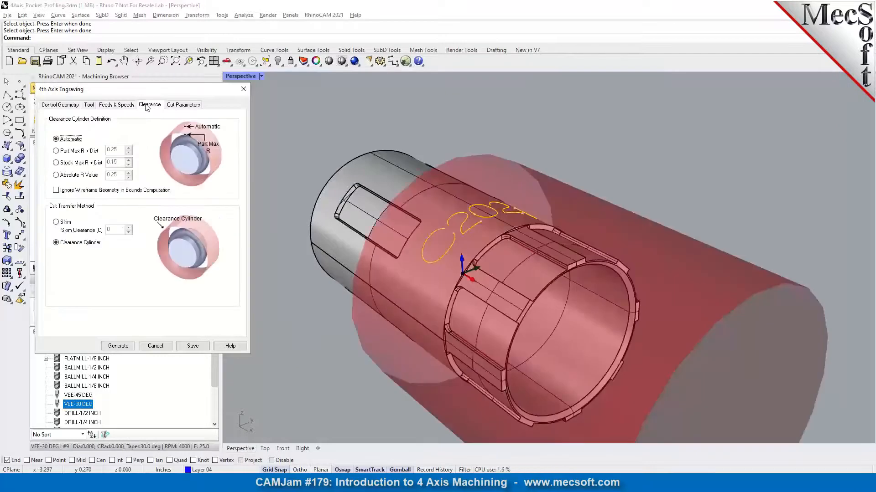
- Set the engraving's total cut depth to 0.05 and rough depth per cut to 0.025, and generate the toolpath
{"action": "left_click", "coordinate": [191, 106]}
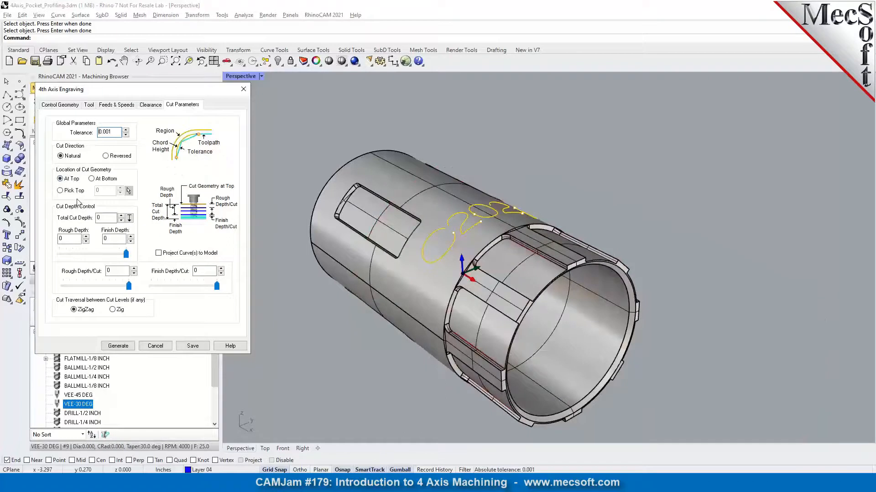
{"action": "left_click", "coordinate": [104, 219]}
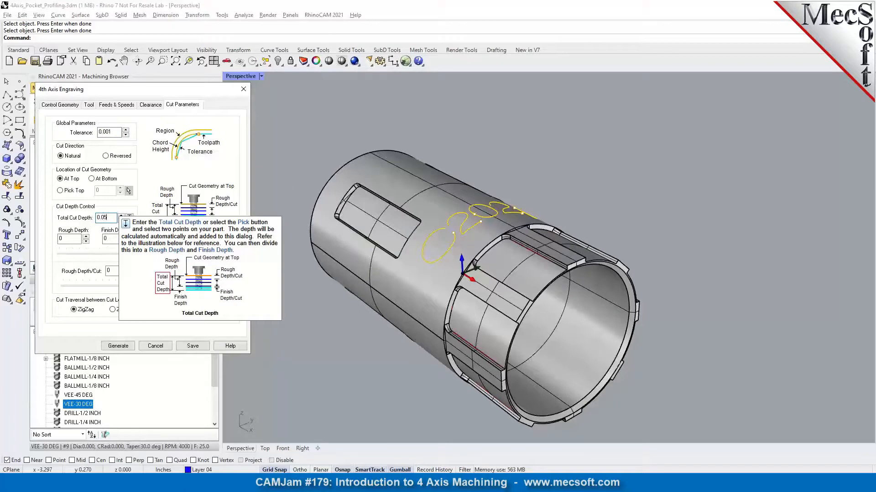
{"action": "key", "text": "Tab"}
{"action": "left_click", "coordinate": [114, 271]}
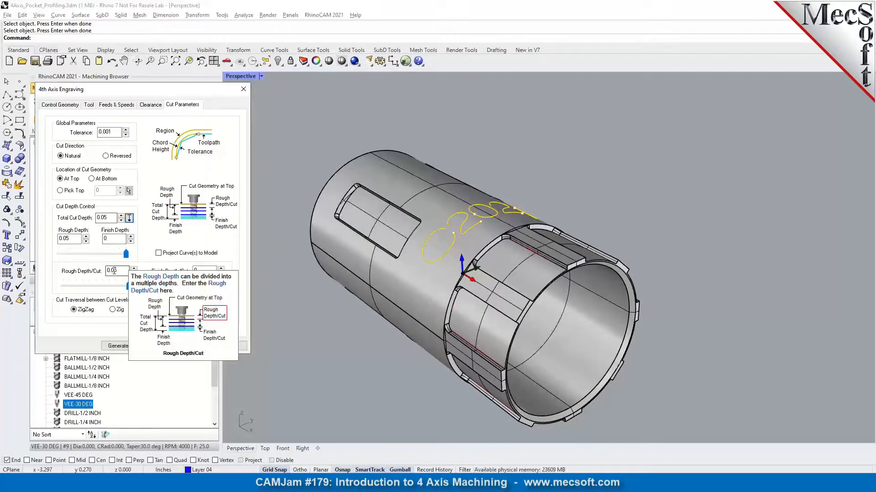
{"action": "type", "text": "2"}
{"action": "key", "text": "Tab"}
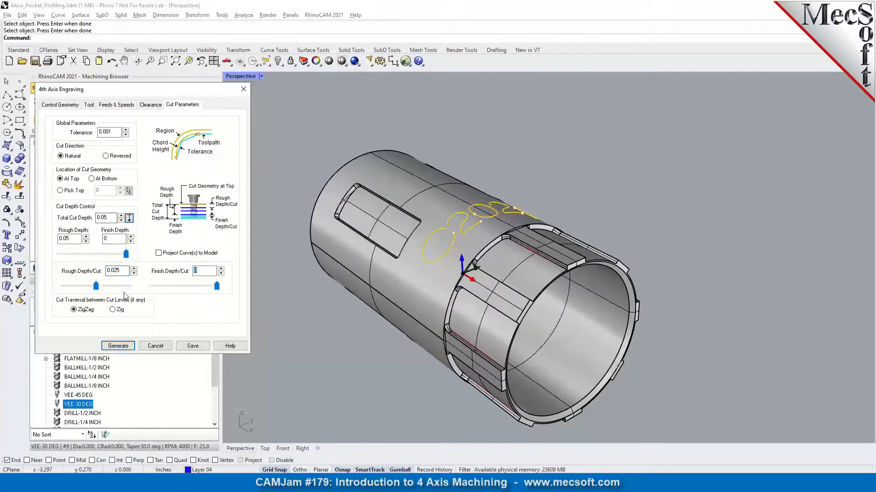
{"action": "left_click", "coordinate": [117, 347]}
- Inspect the engraving toolpath around the cylinder and simulate the 4th Axis Engraving operation
{"action": "scroll", "coordinate": [458, 242], "scroll_direction": "up", "scroll_amount": 3}
{"action": "right_click_drag", "start_coordinate": [502, 237], "coordinate": [466, 202]}
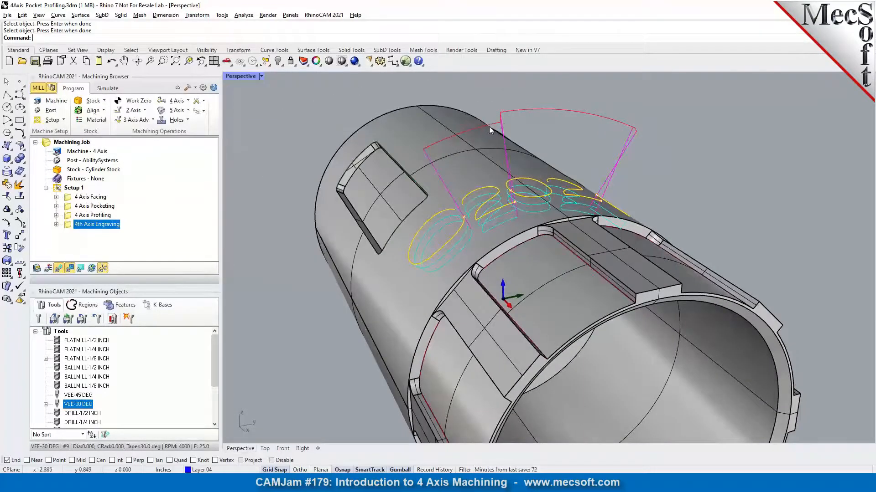
{"action": "right_click_drag", "start_coordinate": [477, 196], "coordinate": [397, 193]}
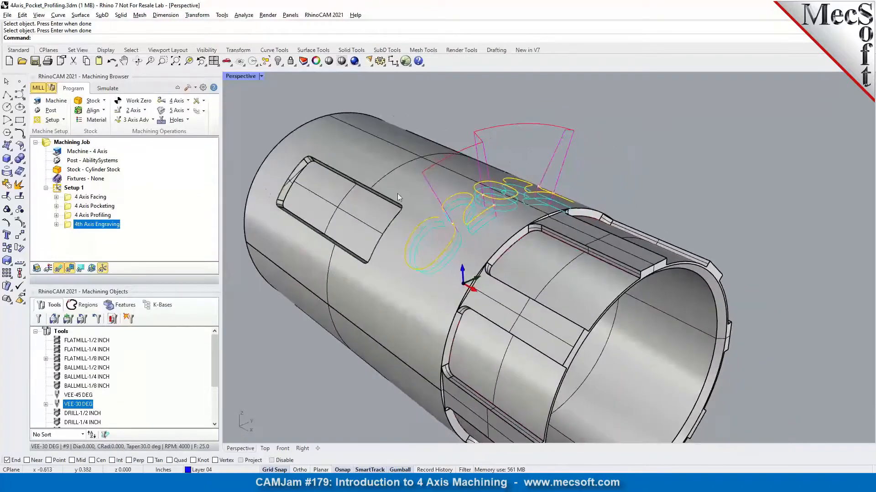
{"action": "left_click", "coordinate": [109, 91]}
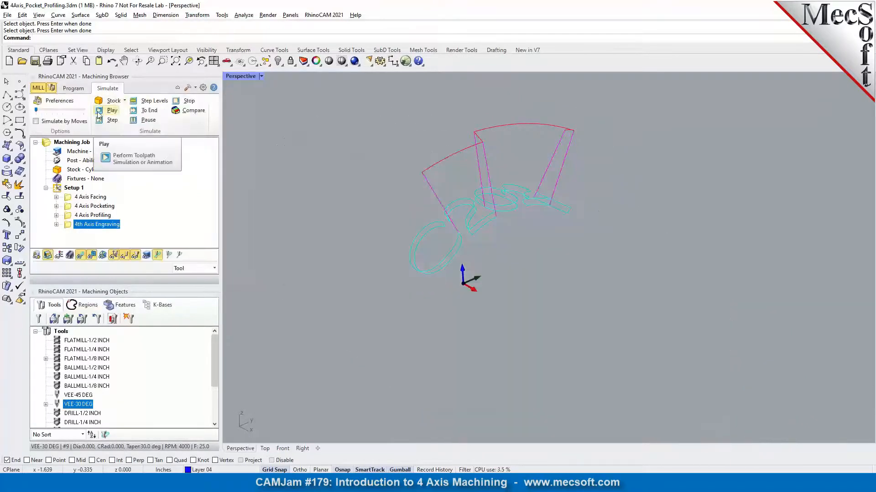
{"action": "left_click", "coordinate": [99, 112]}
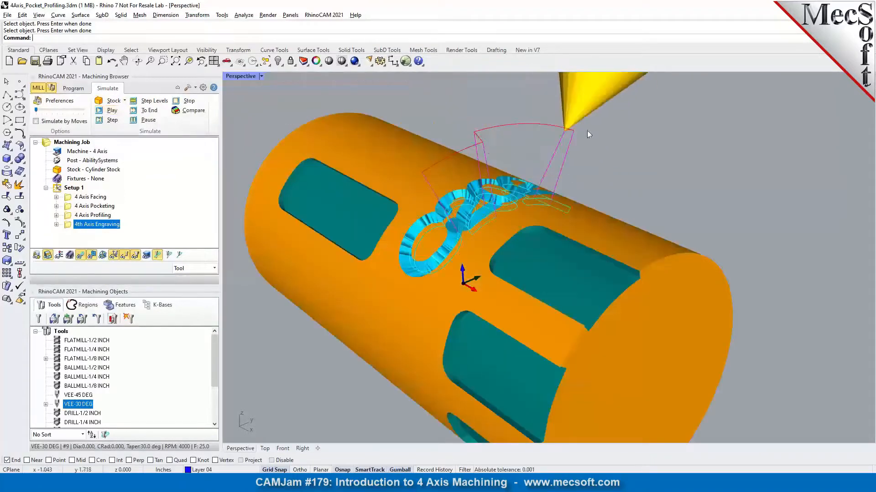
- Reduce the 4th Axis Engraving's total cut depth to 0.015 with a rough depth per cut of 0.0075, and regenerate it
{"action": "double_click", "coordinate": [65, 224]}
{"action": "left_click", "coordinate": [183, 105]}
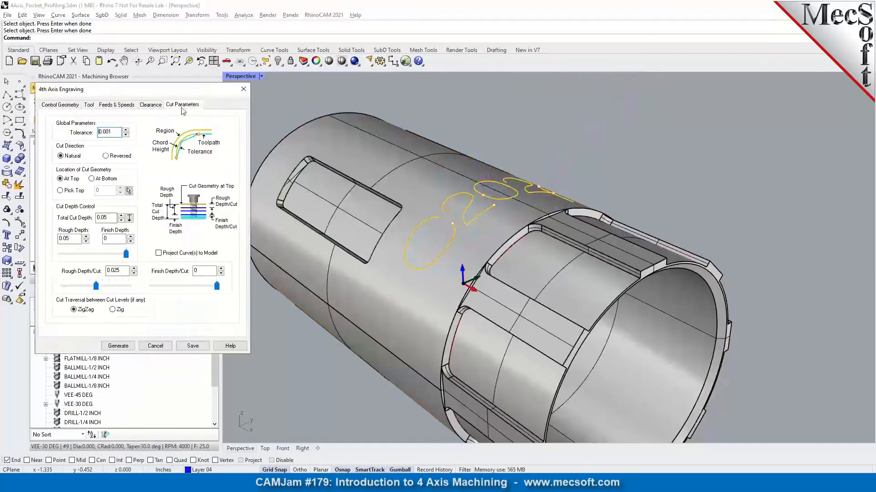
{"action": "mouse_move", "coordinate": [105, 220]}
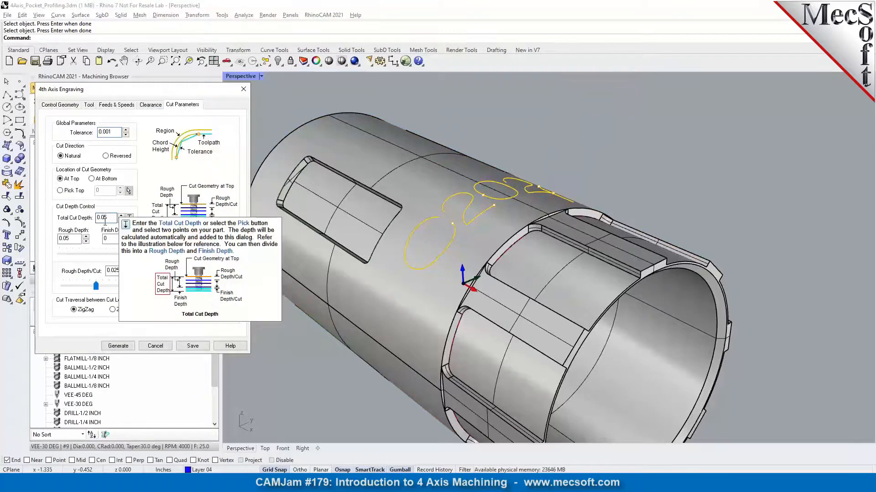
{"action": "type", "text": "1"}
{"action": "key", "text": "Tab"}
{"action": "left_click_drag", "start_coordinate": [125, 289], "coordinate": [94, 292]}
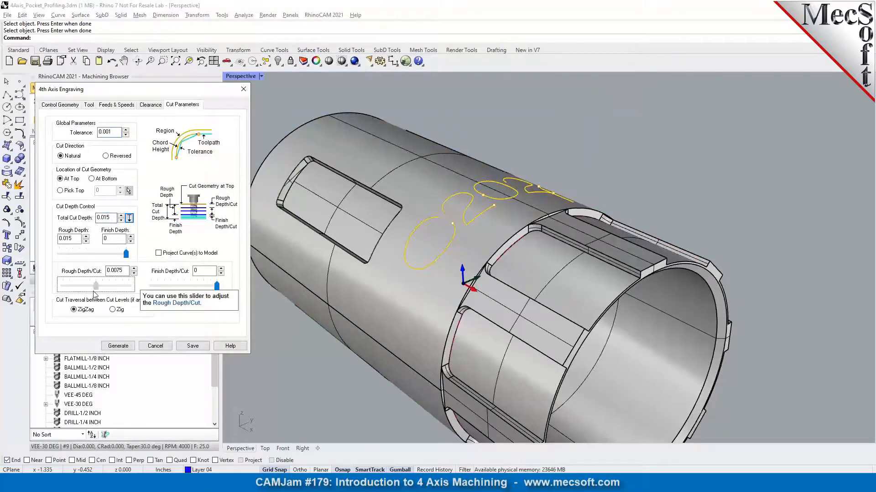
{"action": "left_click", "coordinate": [118, 345]}
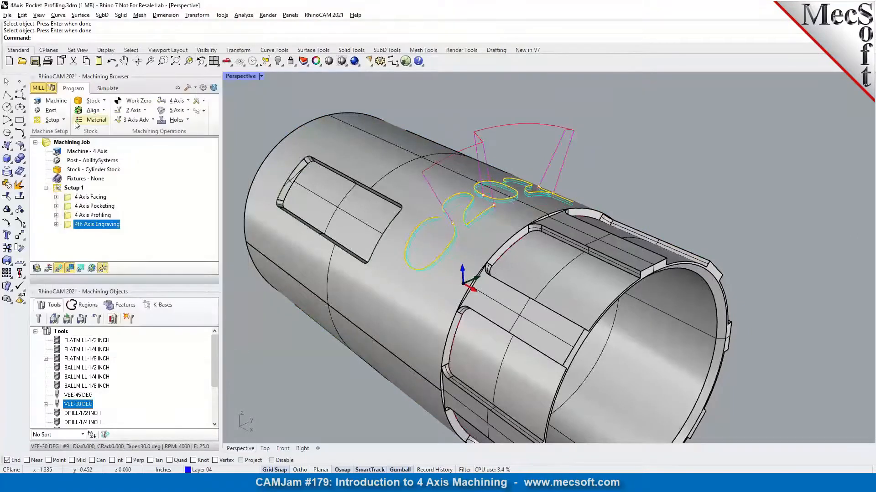
- Simulate the regenerated engraving, hide the toolpath and examine the text cut into the stock
{"action": "left_click", "coordinate": [108, 88]}
{"action": "left_click", "coordinate": [105, 111]}
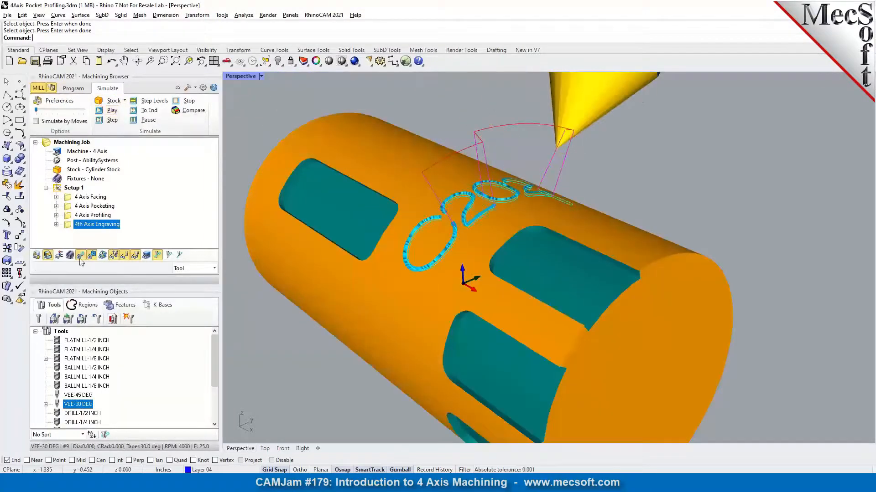
{"action": "right_click_drag", "start_coordinate": [457, 258], "coordinate": [479, 256]}
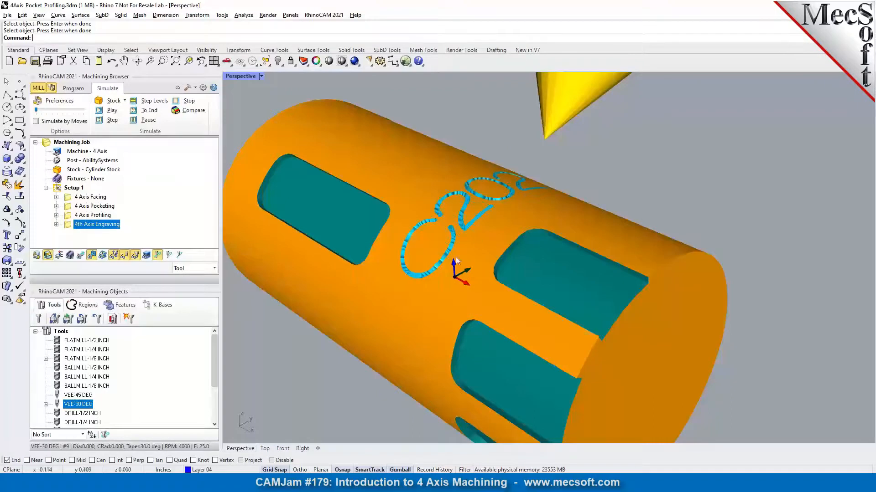
{"action": "right_click_drag", "start_coordinate": [474, 226], "coordinate": [483, 207]}
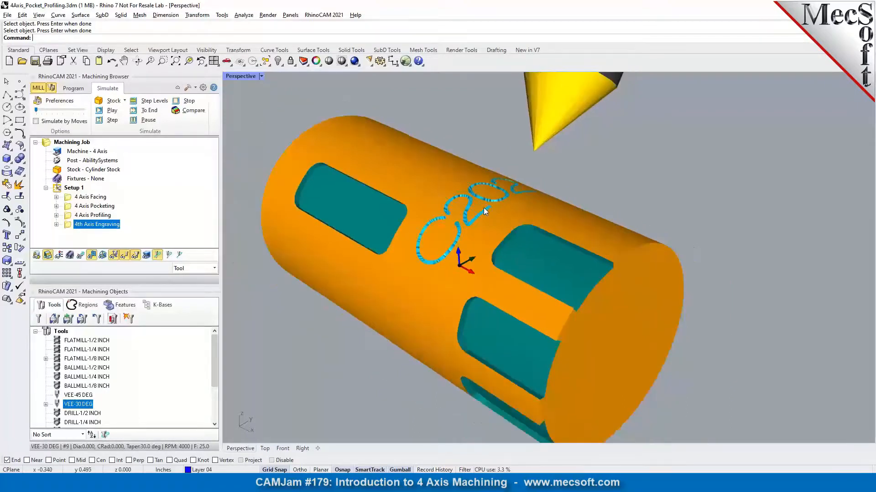
- Post only the 4th Axis Engraving operation to 4Axis_Pocket_Profiling_4th Axis Engraving.nc
{"action": "left_click", "coordinate": [78, 89]}
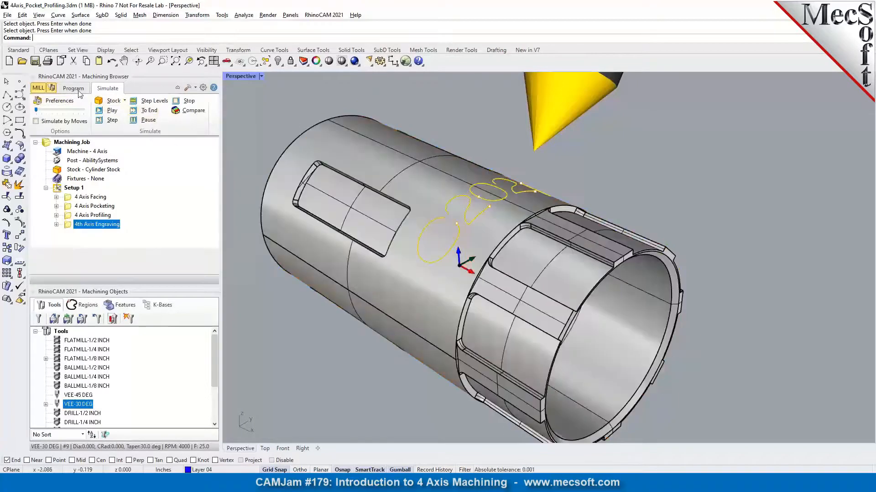
{"action": "right_click", "coordinate": [70, 143]}
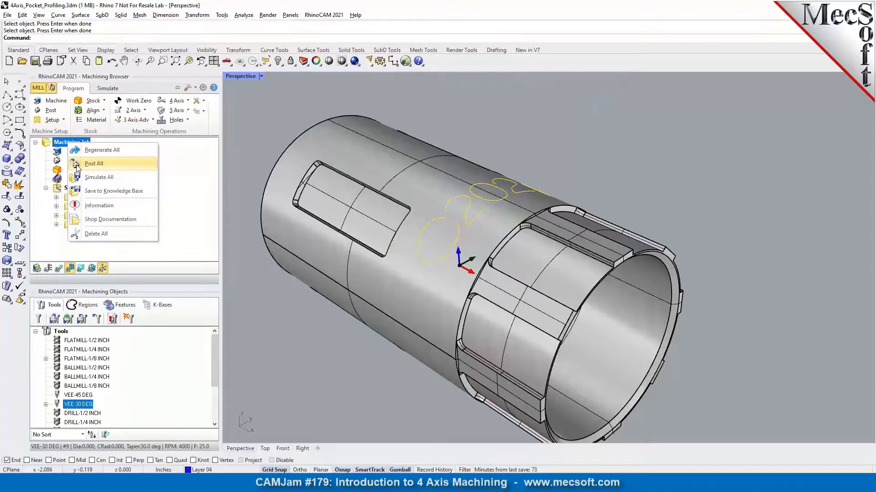
{"action": "left_click", "coordinate": [77, 164]}
{"action": "left_click", "coordinate": [78, 226]}
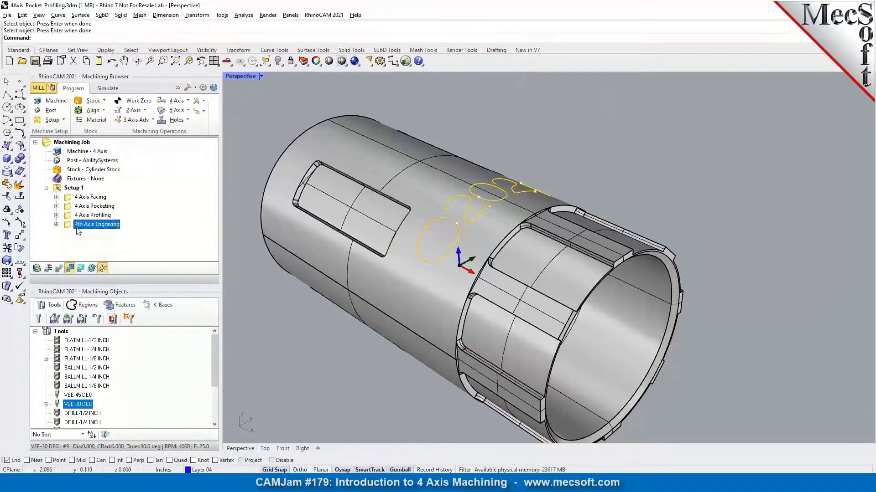
{"action": "right_click", "coordinate": [77, 228]}
{"action": "left_click", "coordinate": [83, 238]}
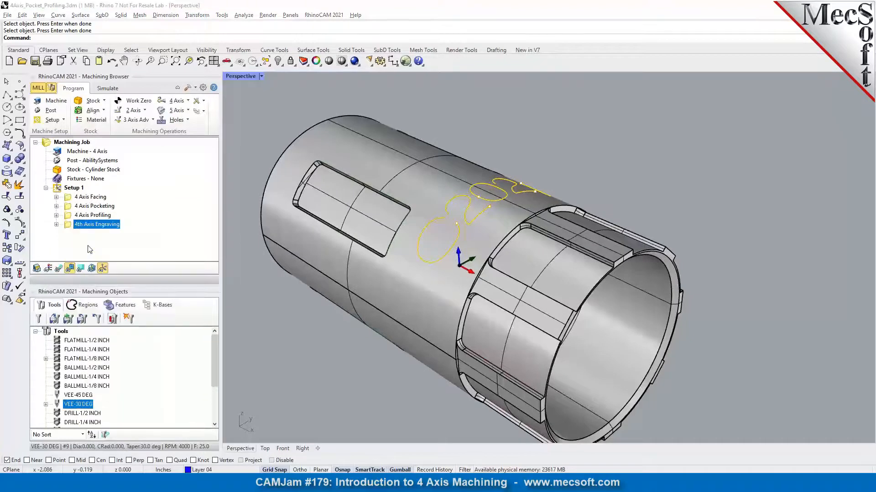
{"action": "left_click", "coordinate": [543, 297]}
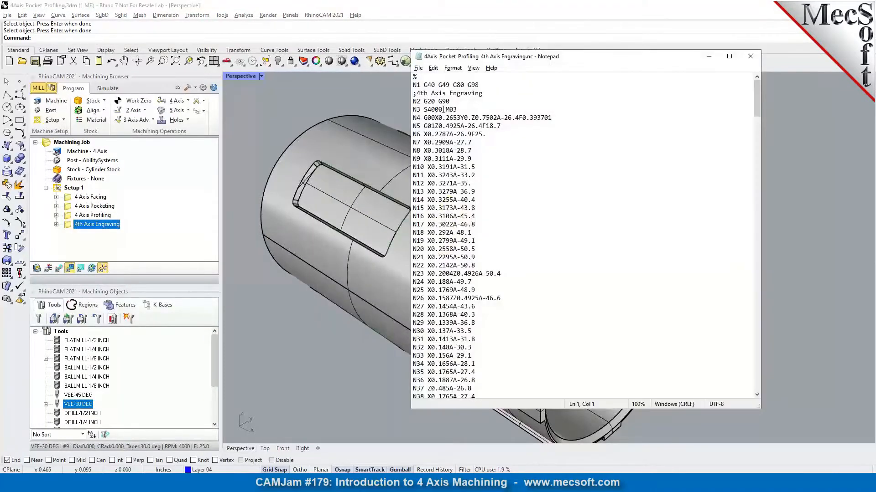
- Examine the X and A moves from line N6 in the posted engraving code and close the file
{"action": "left_click_drag", "start_coordinate": [424, 135], "coordinate": [477, 135]}
{"action": "left_click", "coordinate": [477, 154]}
{"action": "left_click_drag", "start_coordinate": [760, 105], "coordinate": [714, 99]}
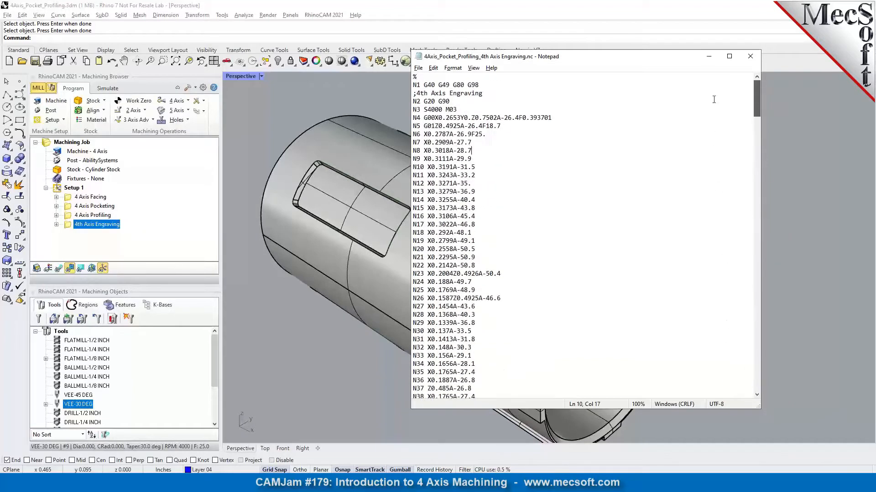
{"action": "left_click", "coordinate": [749, 57]}
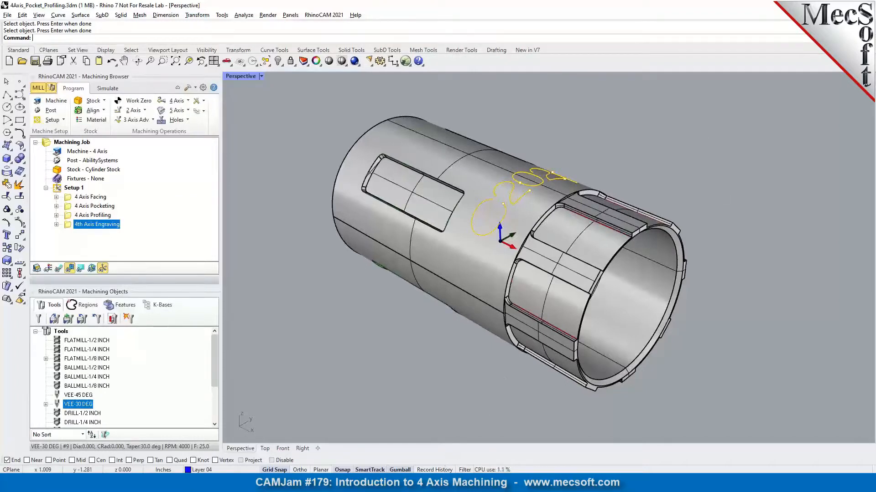
- In the TableLeg1_Start window, set the 4th Axis Parallel Finishing to an Across cut pattern with a 20% tool diameter stepover and regenerate it
{"action": "left_click", "coordinate": [417, 461]}
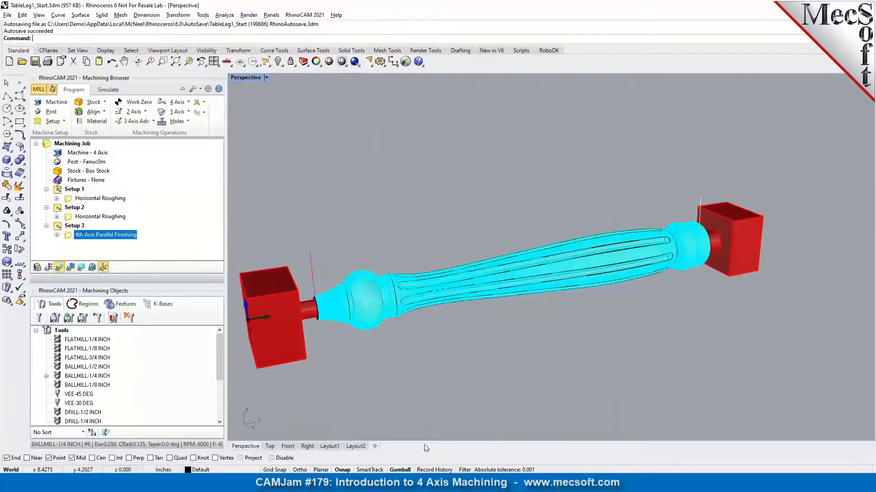
{"action": "right_click_drag", "start_coordinate": [439, 310], "coordinate": [399, 312]}
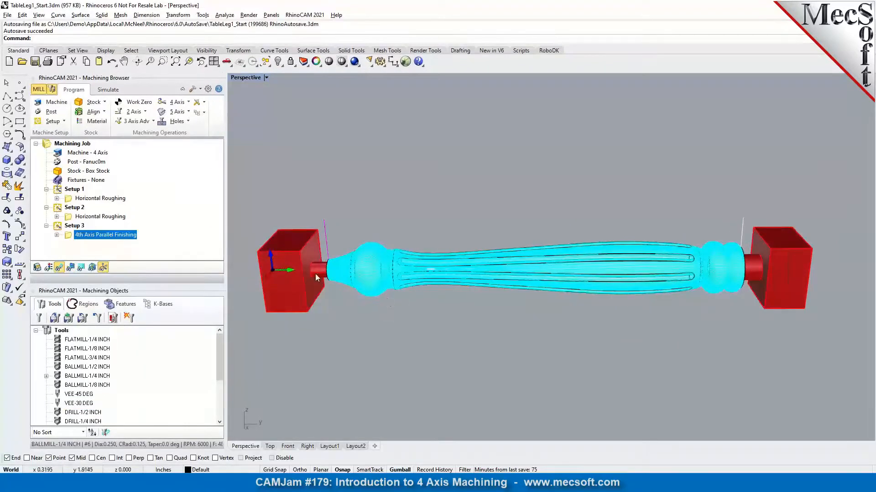
{"action": "double_click", "coordinate": [68, 236]}
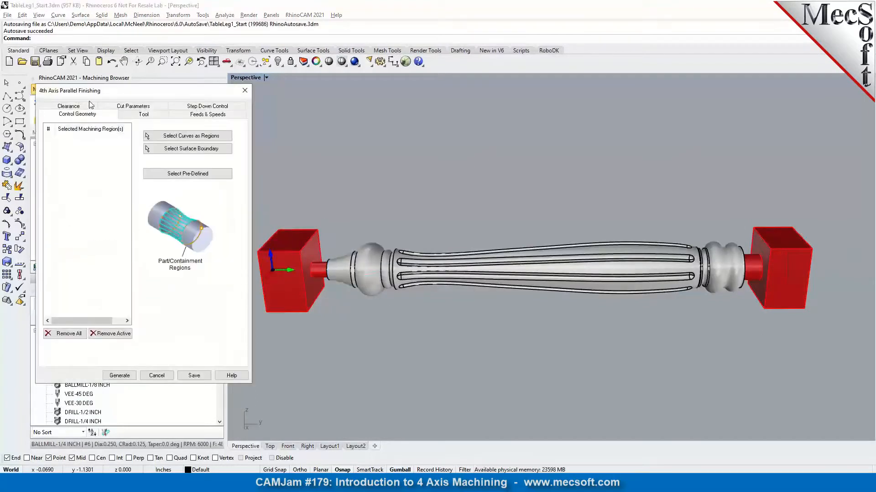
{"action": "left_click", "coordinate": [139, 108]}
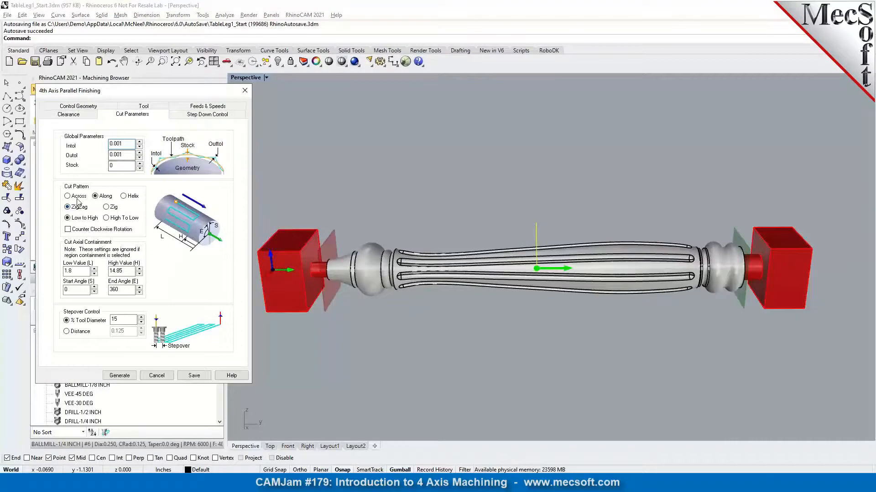
{"action": "left_click", "coordinate": [77, 199]}
{"action": "double_click", "coordinate": [113, 320]}
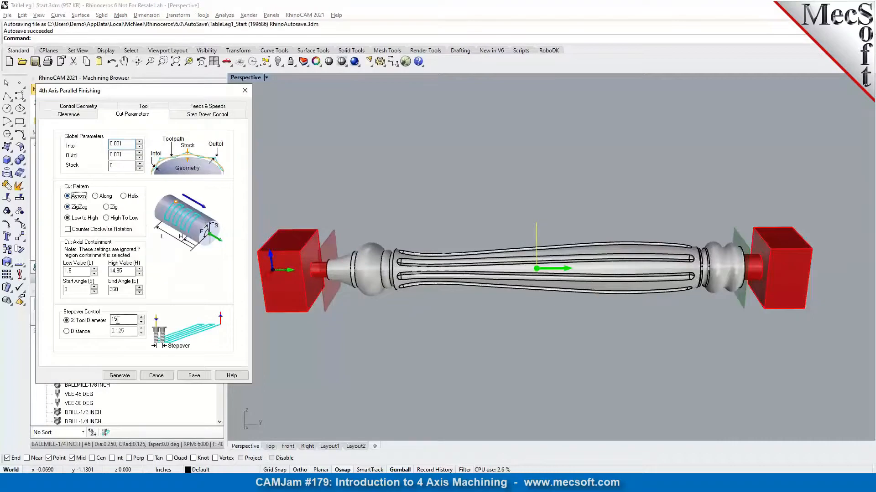
{"action": "type", "text": "20"}
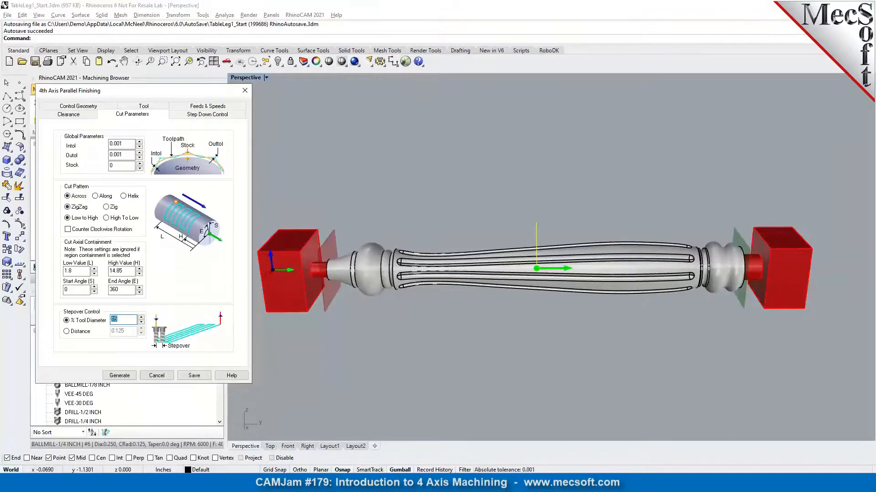
{"action": "left_click", "coordinate": [120, 375]}
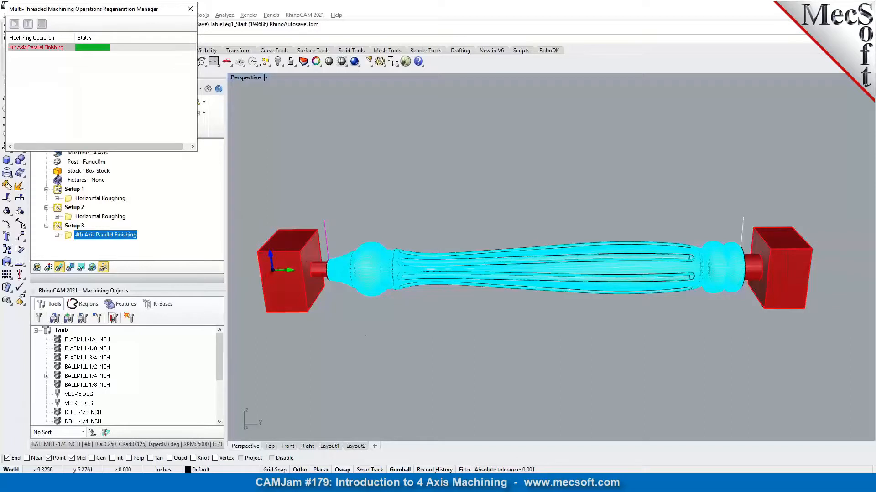
- Switch to the Indexed Machining window and save the model as Indexed Machining-REV1.3dm
{"action": "left_click", "coordinate": [442, 463]}
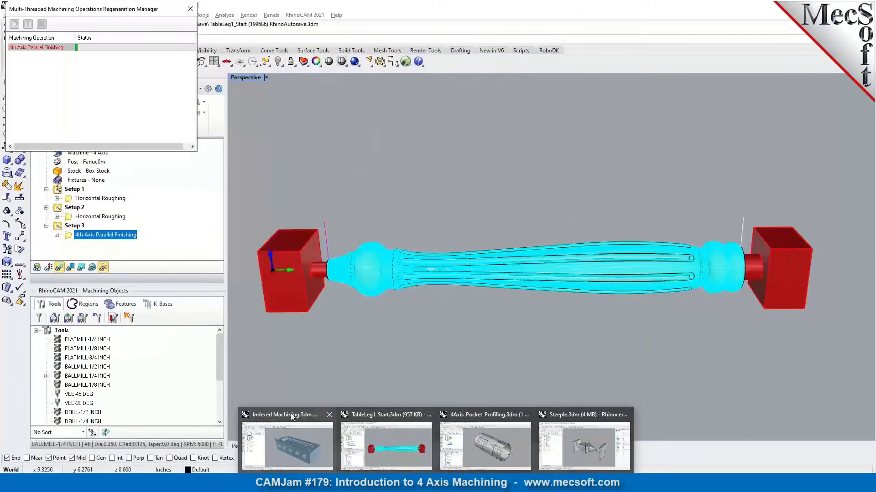
{"action": "left_click", "coordinate": [291, 414]}
{"action": "left_click", "coordinate": [22, 61]}
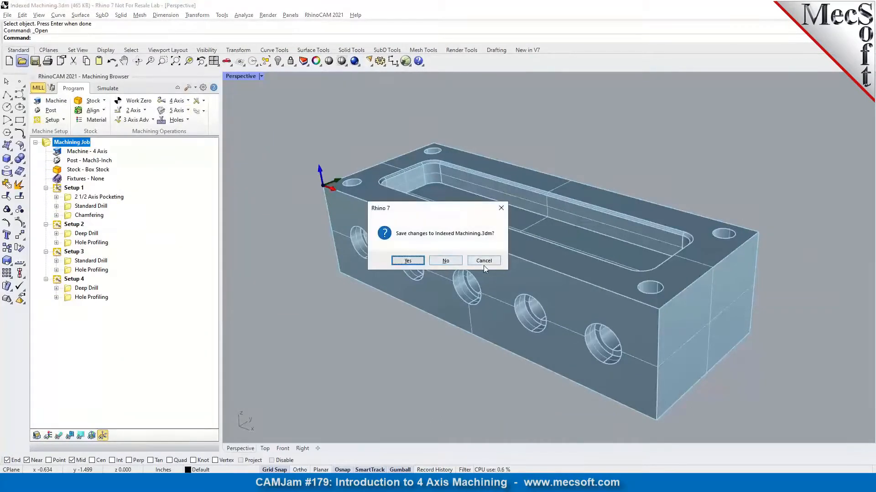
{"action": "left_click", "coordinate": [484, 262]}
{"action": "left_click", "coordinate": [35, 60]}
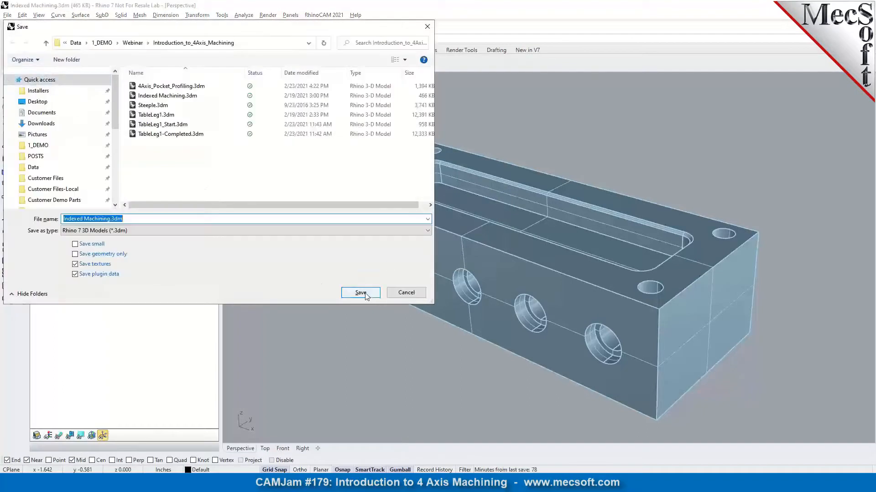
{"action": "left_click", "coordinate": [109, 219]}
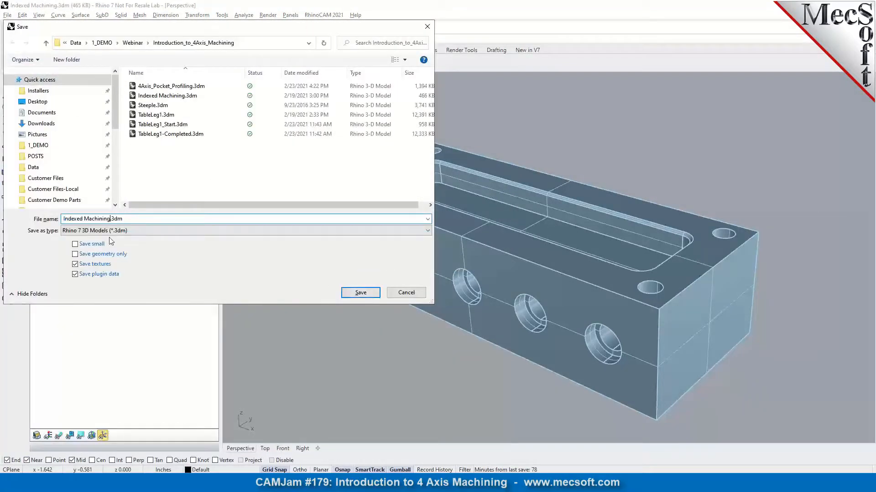
{"action": "type", "text": "_REV2"}
{"action": "key", "text": "Return"}
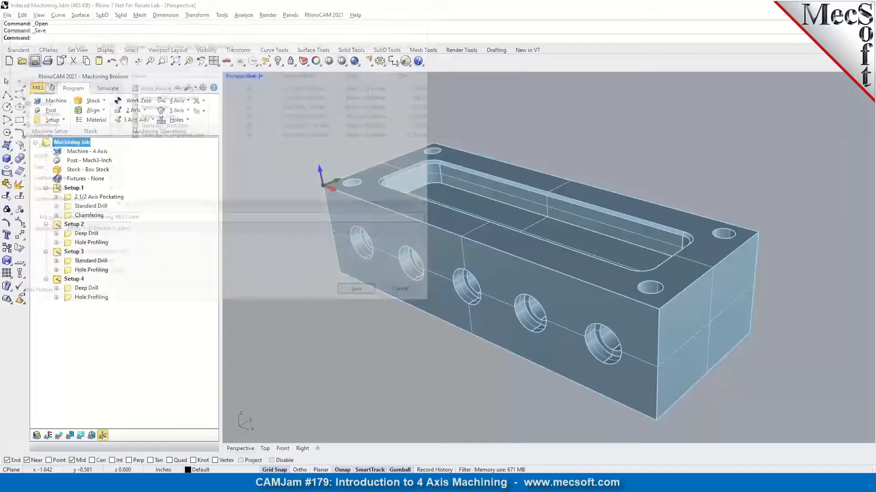
- Open TableLeg1-Completed.3dm and bring up the cut parameters of its 4th Axis Parallel Finishing operation
{"action": "left_click", "coordinate": [23, 63]}
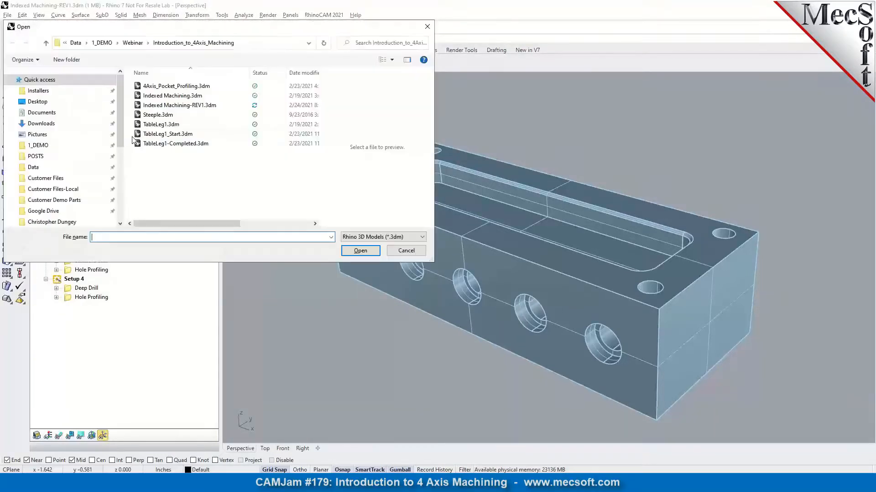
{"action": "left_click", "coordinate": [157, 144]}
{"action": "left_click", "coordinate": [360, 251]}
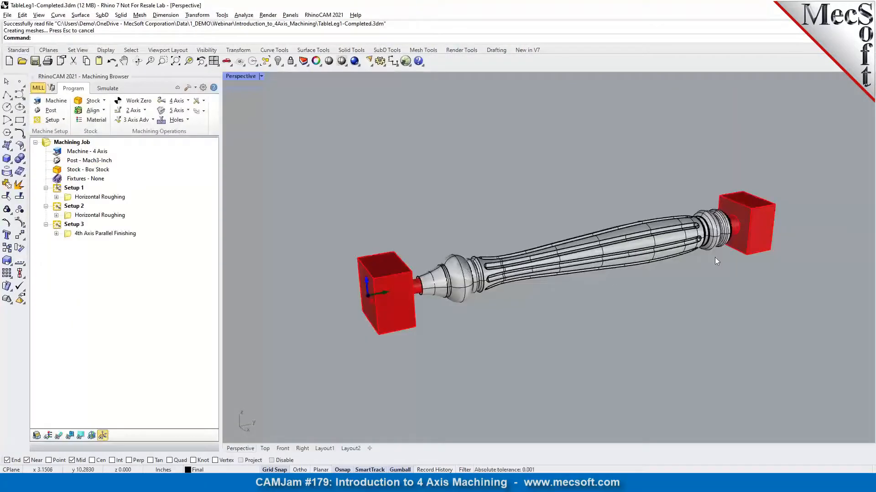
{"action": "left_click", "coordinate": [67, 235]}
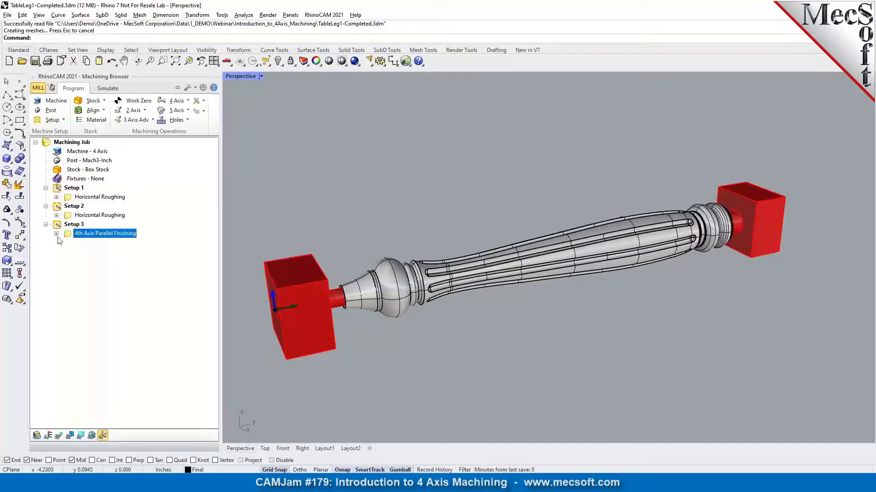
{"action": "double_click", "coordinate": [69, 235]}
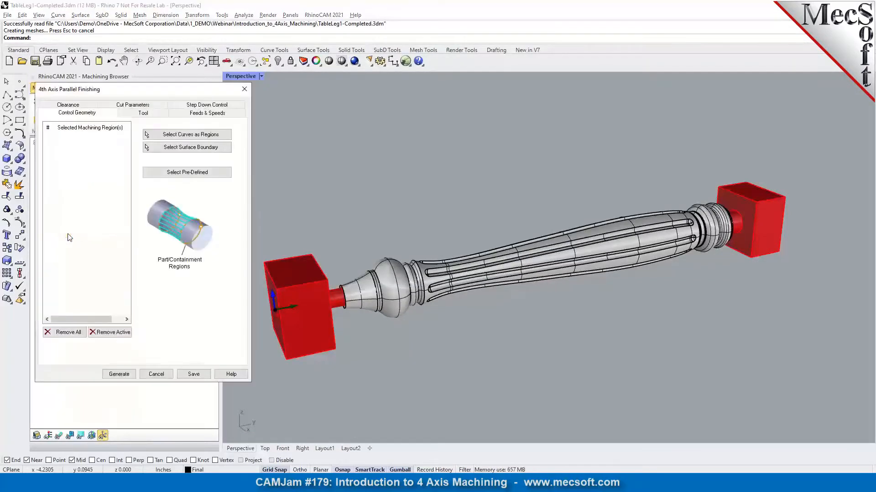
{"action": "left_click", "coordinate": [143, 106]}
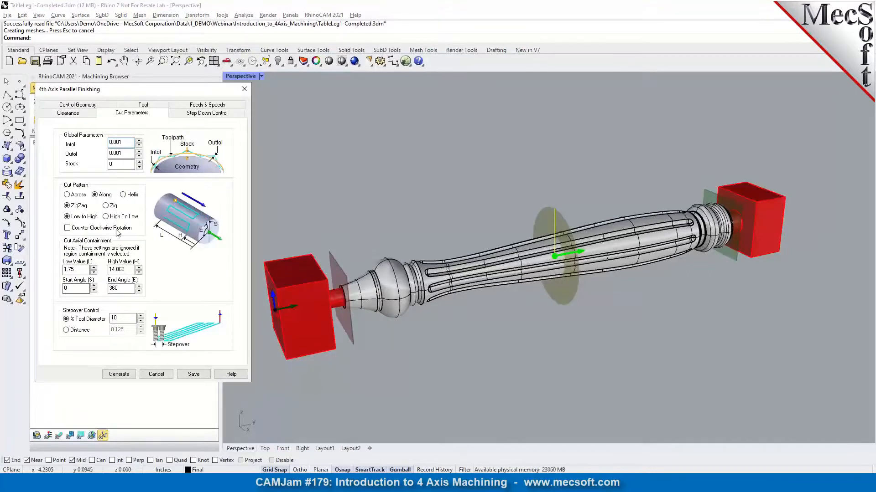
- In the top view, evaluate a point where the leg's tapered end meets its red support and compare both axial containment limits with the model
{"action": "right_click_drag", "start_coordinate": [614, 297], "coordinate": [633, 296]}
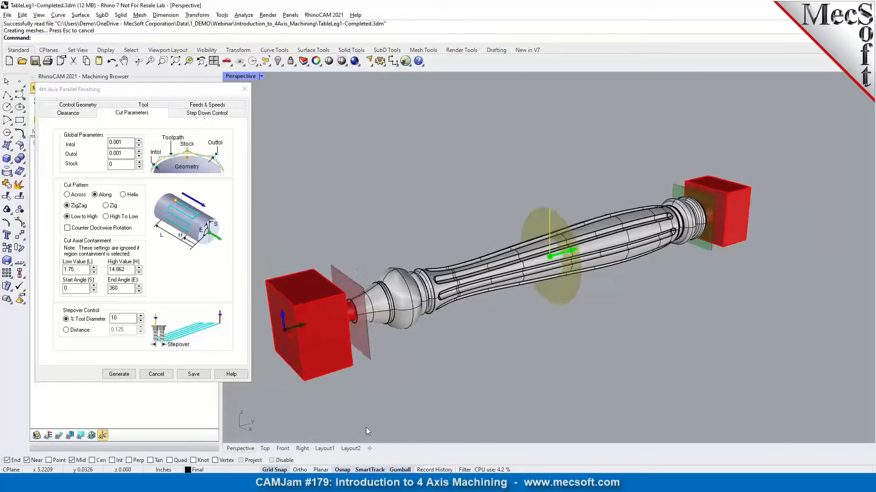
{"action": "left_click", "coordinate": [264, 448]}
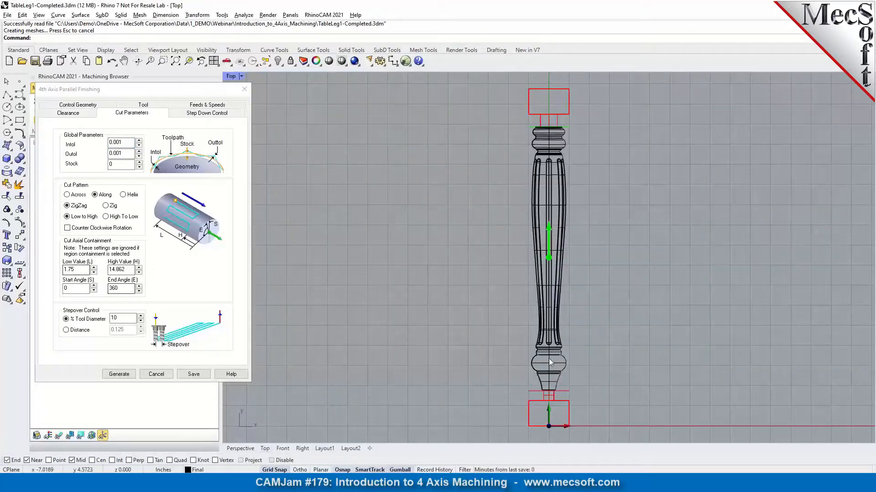
{"action": "scroll", "coordinate": [572, 397], "scroll_direction": "up", "scroll_amount": 2}
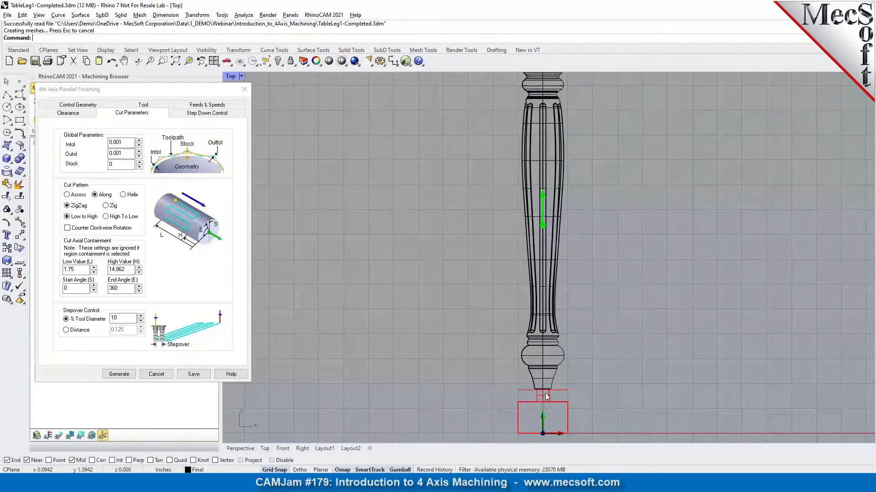
{"action": "left_click", "coordinate": [58, 275]}
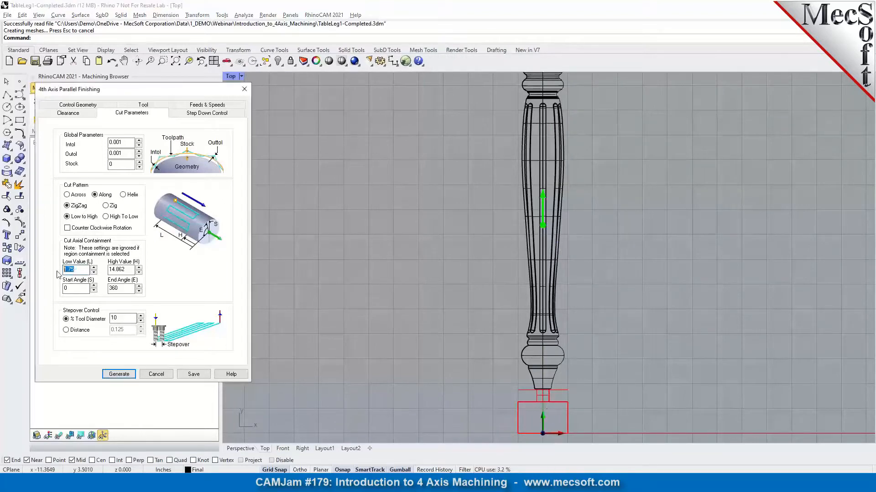
{"action": "scroll", "coordinate": [388, 272], "scroll_direction": "down", "scroll_amount": 1}
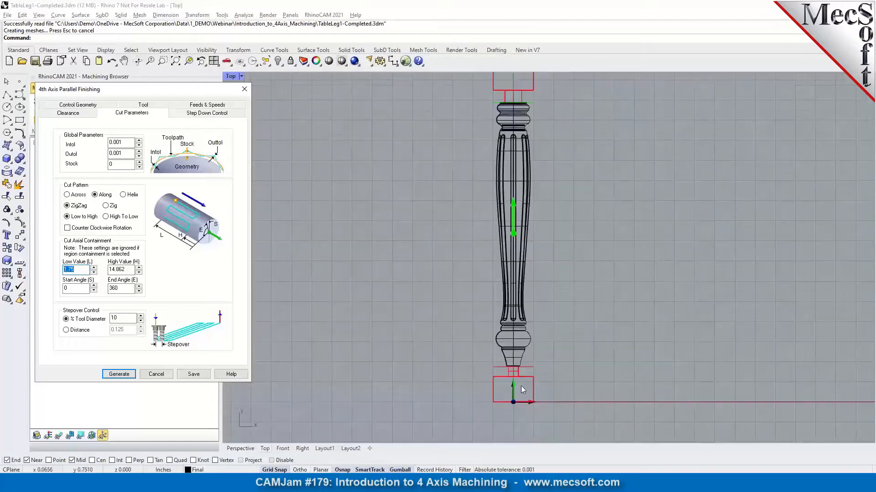
{"action": "scroll", "coordinate": [522, 380], "scroll_direction": "up", "scroll_amount": 5}
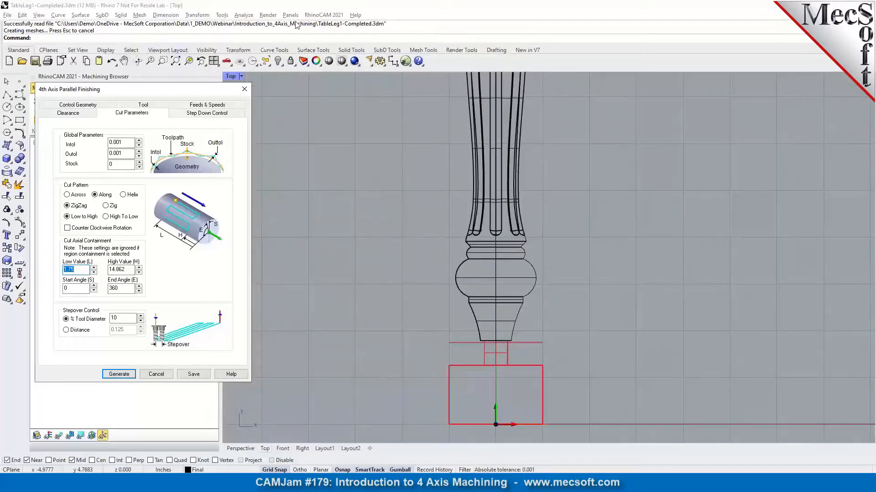
{"action": "left_click", "coordinate": [238, 15]}
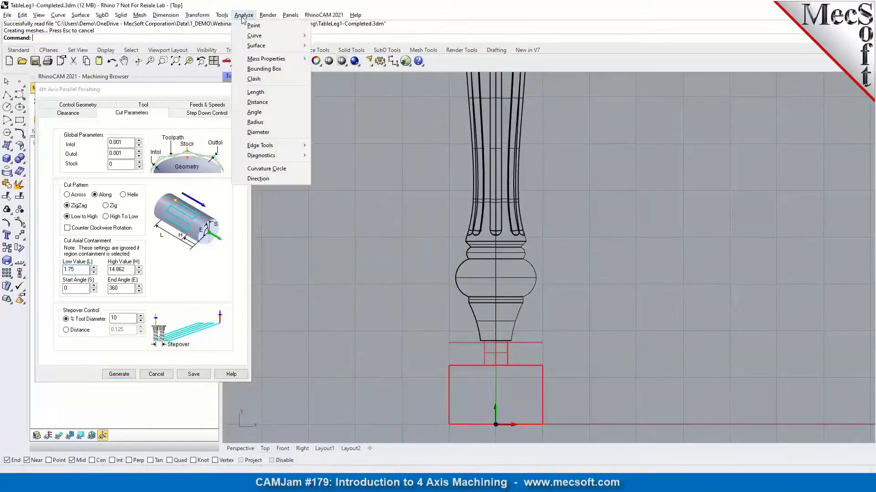
{"action": "left_click", "coordinate": [249, 24]}
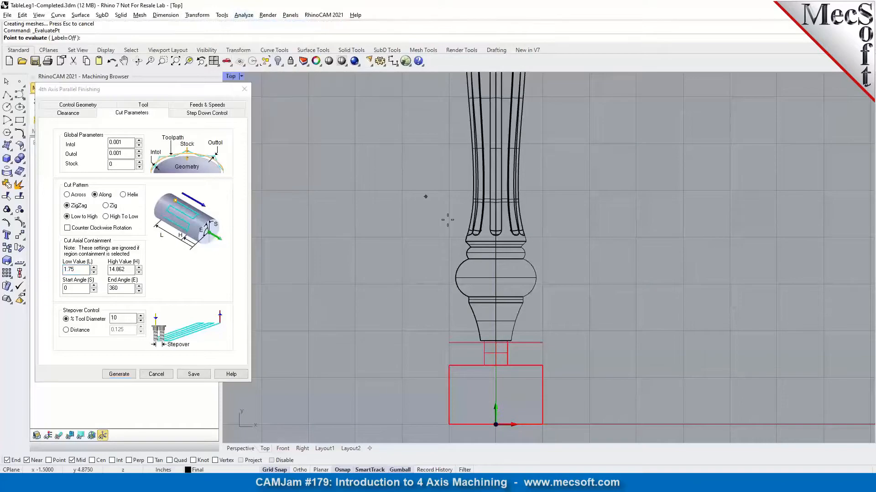
{"action": "left_click", "coordinate": [510, 339]}
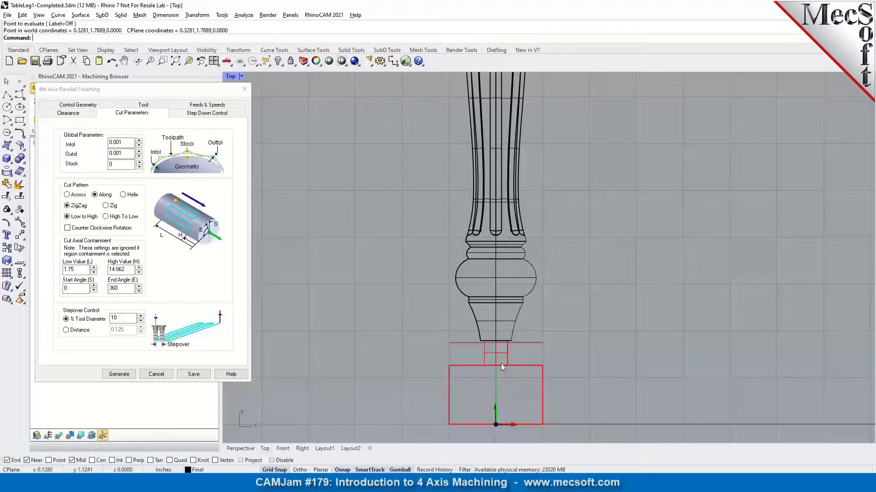
{"action": "left_click_drag", "start_coordinate": [77, 270], "coordinate": [61, 274]}
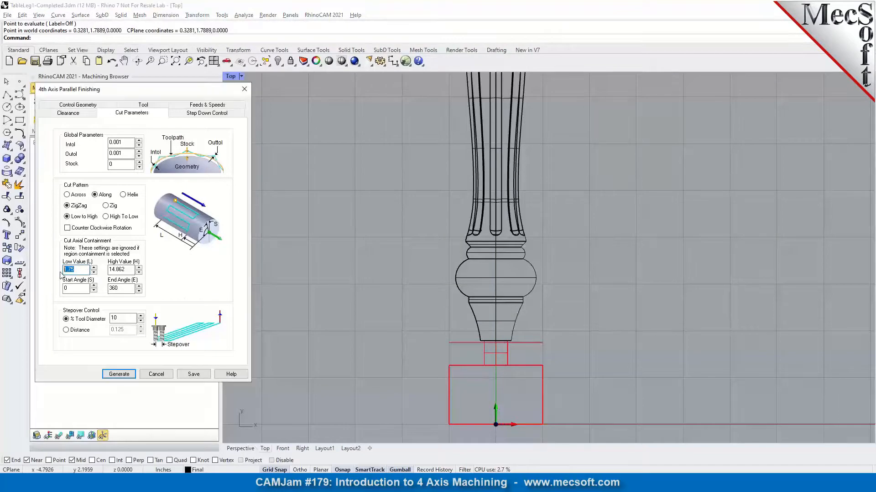
{"action": "scroll", "coordinate": [491, 300], "scroll_direction": "down", "scroll_amount": 5}
{"action": "scroll", "coordinate": [496, 151], "scroll_direction": "up", "scroll_amount": 6}
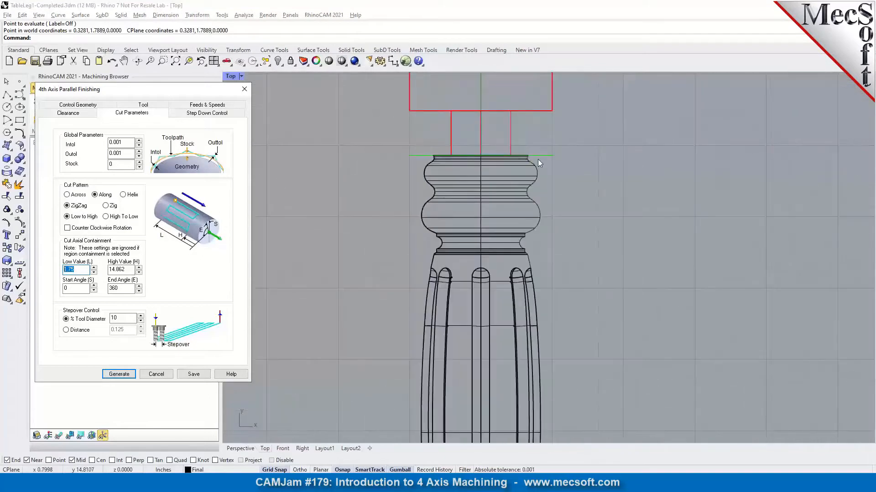
- In the perspective view, set the cut axial containment to a low value of 5 and a high value of 10, and generate the finishing toolpath
{"action": "left_click", "coordinate": [240, 448]}
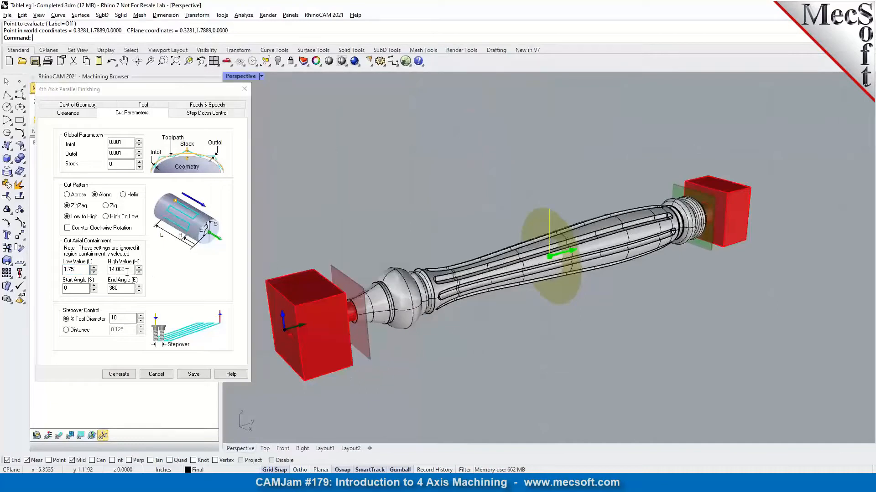
{"action": "mouse_move", "coordinate": [127, 272]}
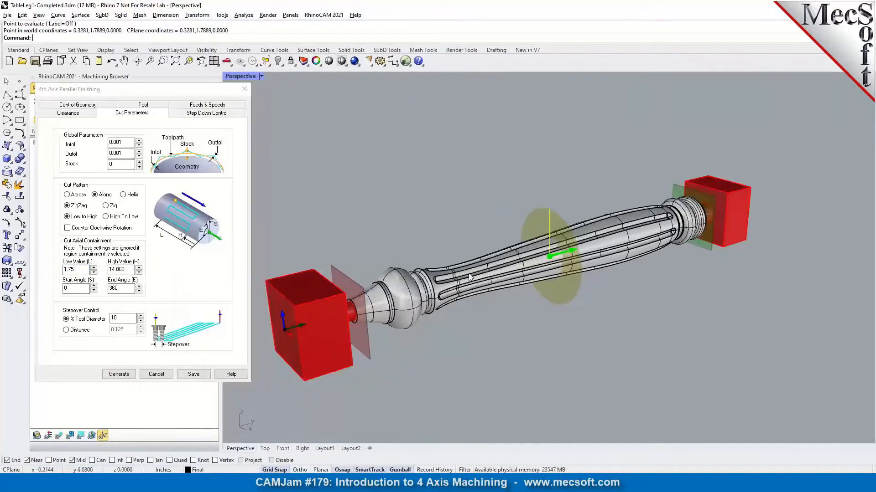
{"action": "right_click_drag", "start_coordinate": [590, 279], "coordinate": [507, 301]}
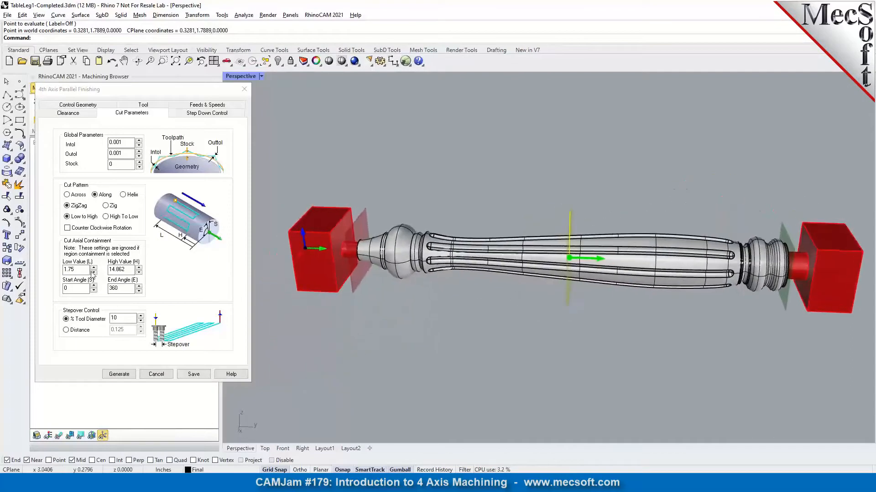
{"action": "left_click_drag", "start_coordinate": [80, 270], "coordinate": [29, 273]}
{"action": "type", "text": "5"}
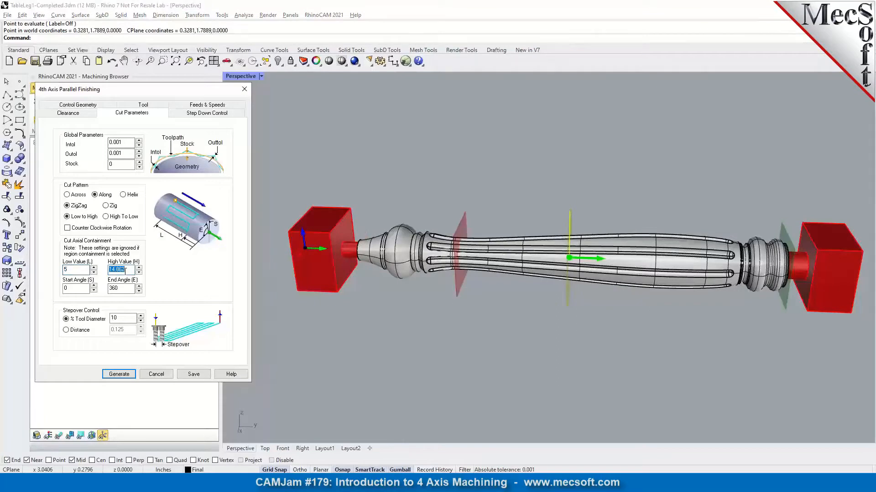
{"action": "type", "text": "10"}
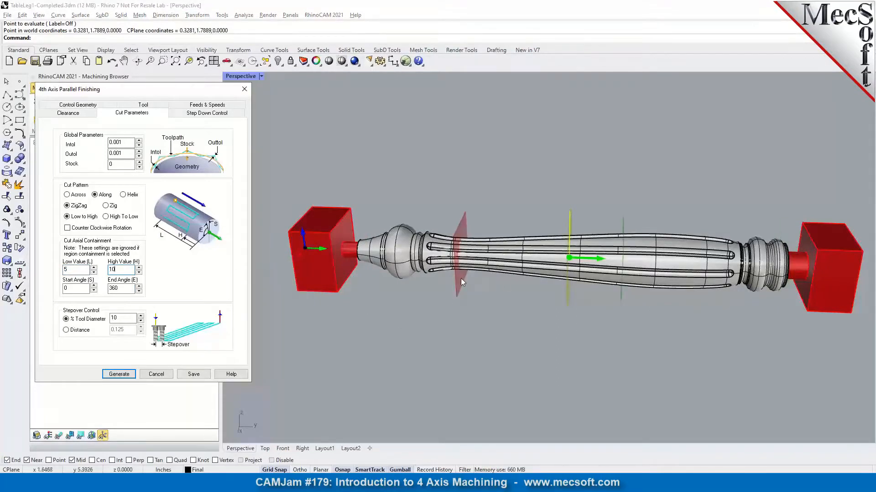
{"action": "right_click_drag", "start_coordinate": [466, 281], "coordinate": [531, 314]}
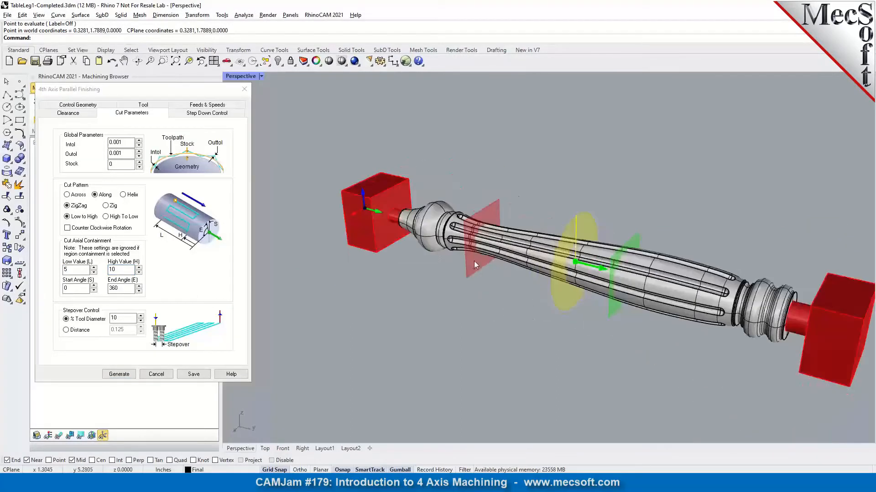
{"action": "left_click", "coordinate": [118, 374]}
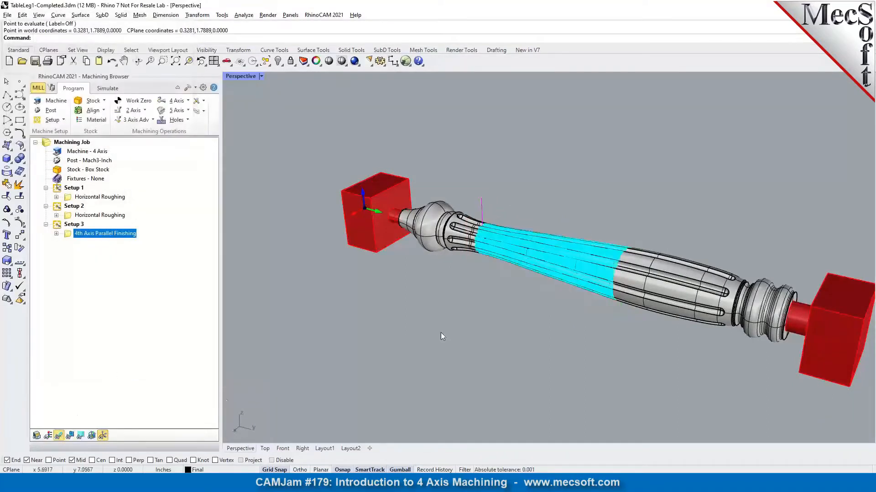
- Limit the 4th Axis Parallel Finishing to a start angle of -90 and an end angle of 90, and generate the toolpath
{"action": "scroll", "coordinate": [621, 272], "scroll_direction": "up", "scroll_amount": 2}
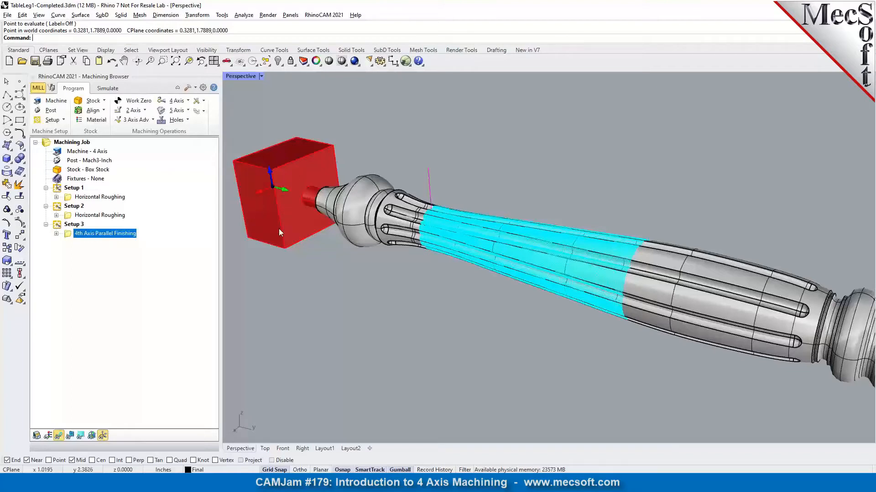
{"action": "double_click", "coordinate": [71, 233]}
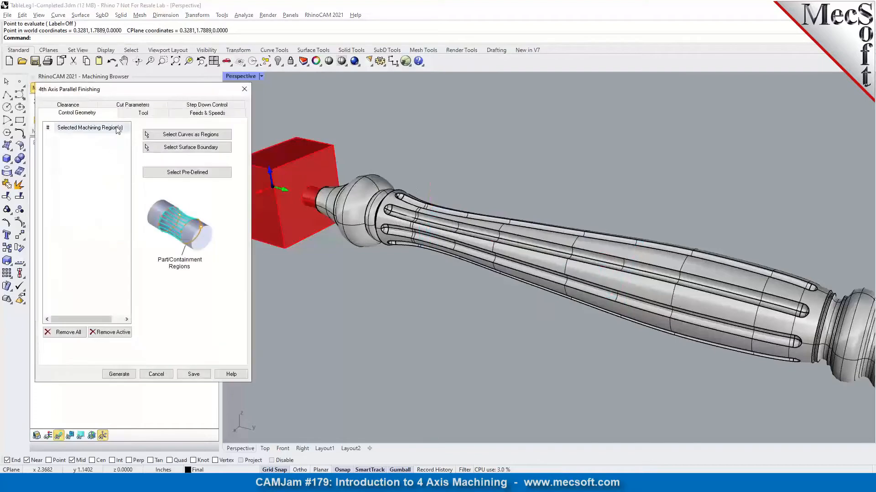
{"action": "left_click", "coordinate": [123, 106]}
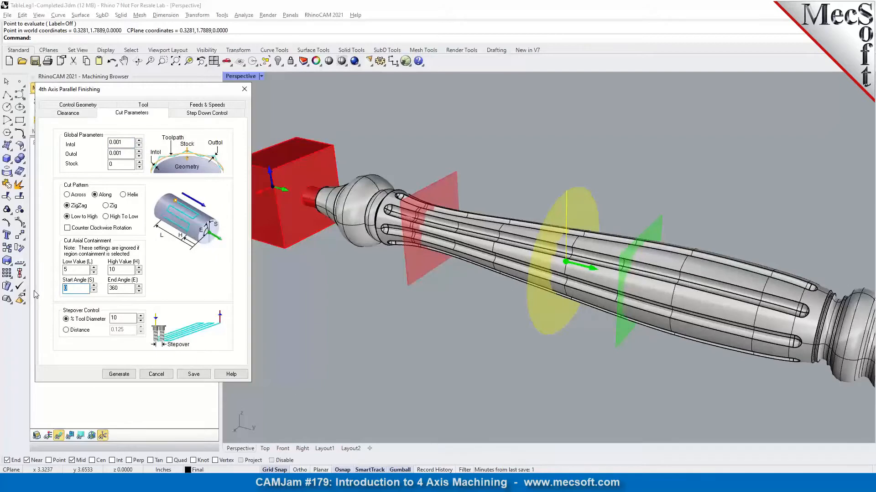
{"action": "type", "text": "-90"}
{"action": "key", "text": "Tab"}
{"action": "type", "text": "90"}
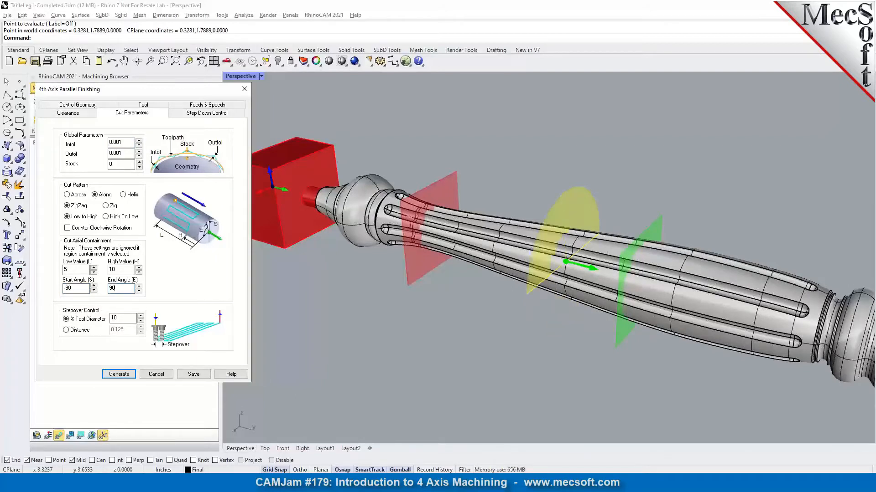
{"action": "left_click", "coordinate": [121, 374]}
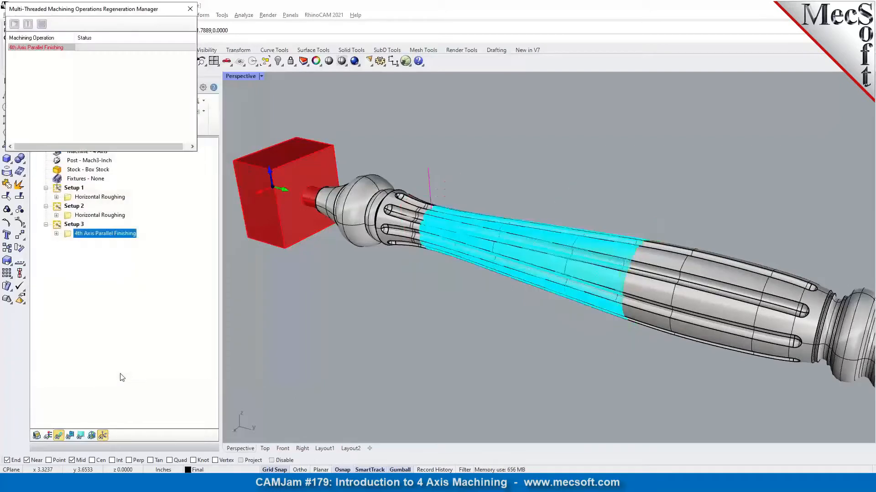
{"action": "right_click_drag", "start_coordinate": [340, 341], "coordinate": [518, 327]}
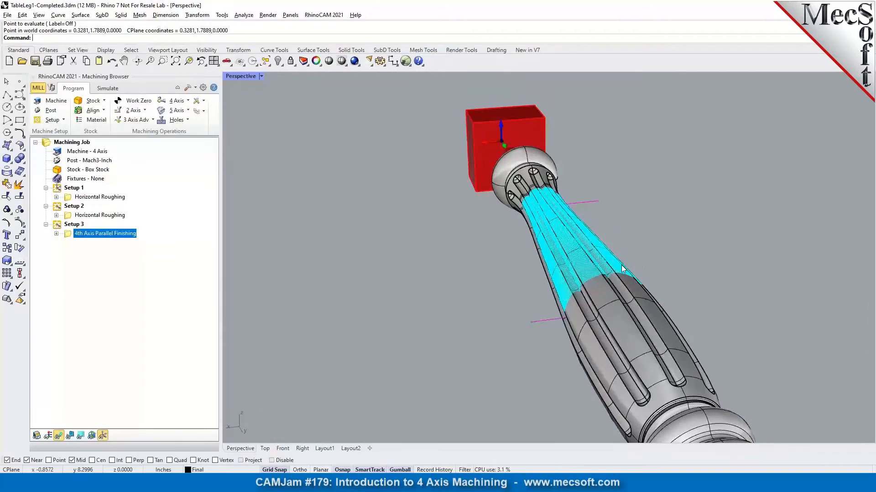
- Review the finishing operation's start and end angles against the containment preview on the leg, leaving the cut parameters unchanged
{"action": "double_click", "coordinate": [71, 235]}
{"action": "left_click", "coordinate": [142, 113]}
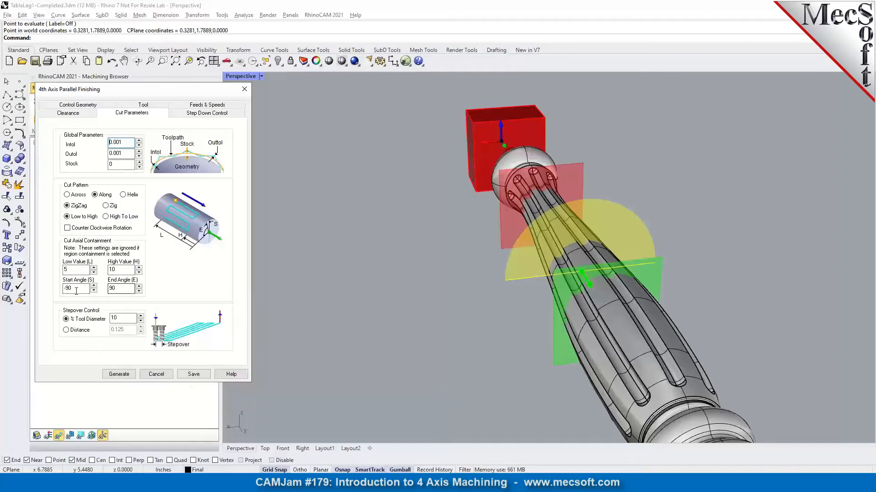
{"action": "mouse_move", "coordinate": [128, 288]}
{"action": "right_click_drag", "start_coordinate": [510, 267], "coordinate": [585, 269]}
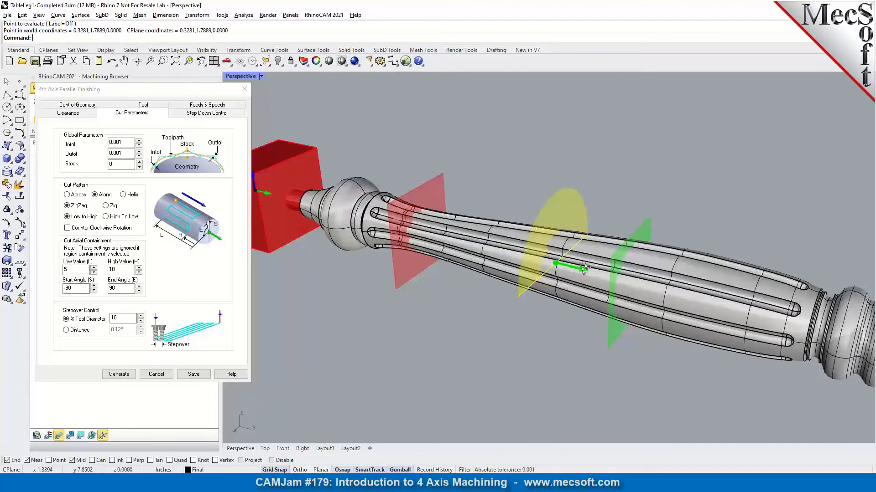
{"action": "left_click", "coordinate": [157, 375]}
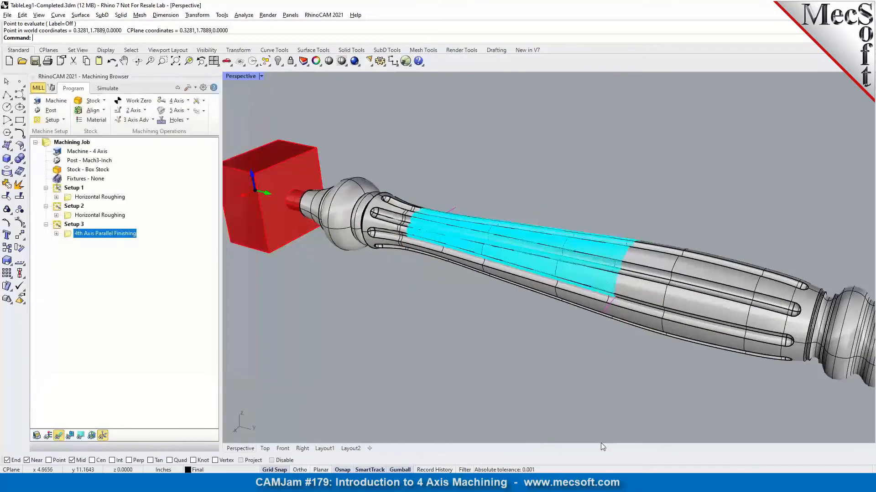
- Switch to the TableLeg1_Start.3dm window and examine the parallel finishing toolpath around the leg's tapered end
{"action": "mouse_move", "coordinate": [463, 479]}
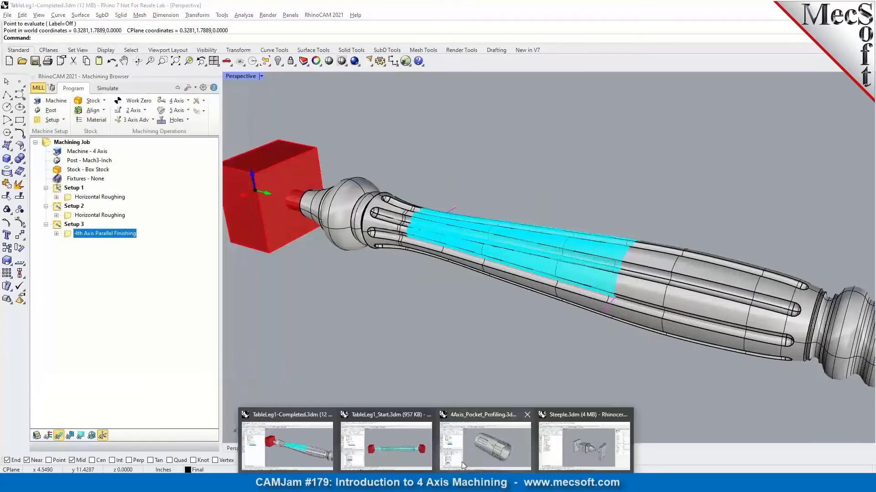
{"action": "left_click", "coordinate": [398, 464]}
{"action": "scroll", "coordinate": [338, 271], "scroll_direction": "up", "scroll_amount": 9}
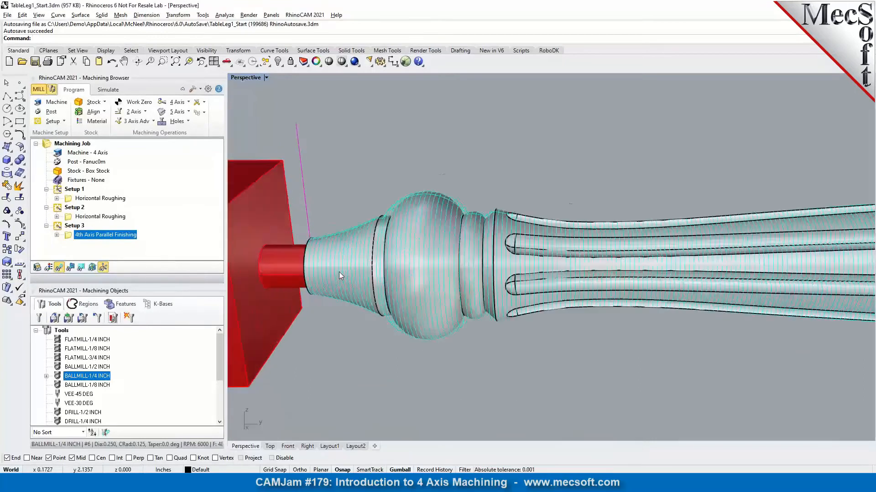
{"action": "right_click_drag", "start_coordinate": [345, 296], "coordinate": [416, 299]}
{"action": "scroll", "coordinate": [392, 310], "scroll_direction": "down", "scroll_amount": 4}
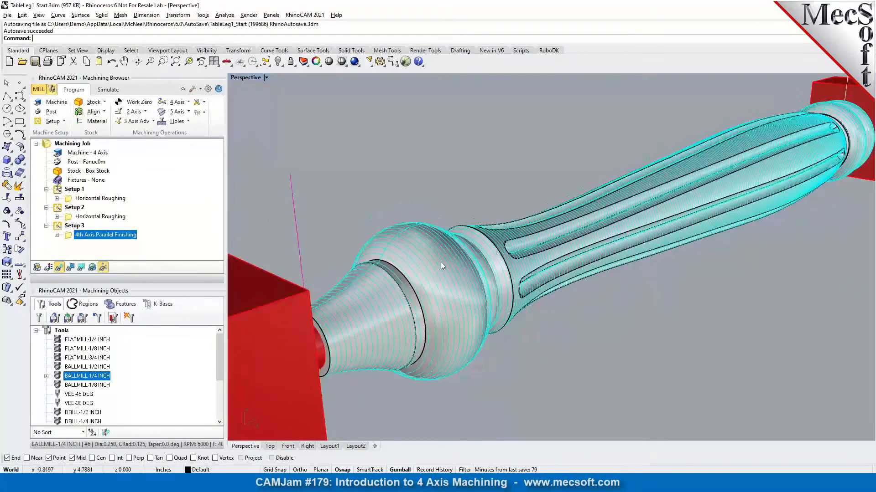
- Simulate the 4th Axis Parallel Finishing at the slowest speed and watch the ball mill cut the leg's tapered end
{"action": "left_click", "coordinate": [110, 90]}
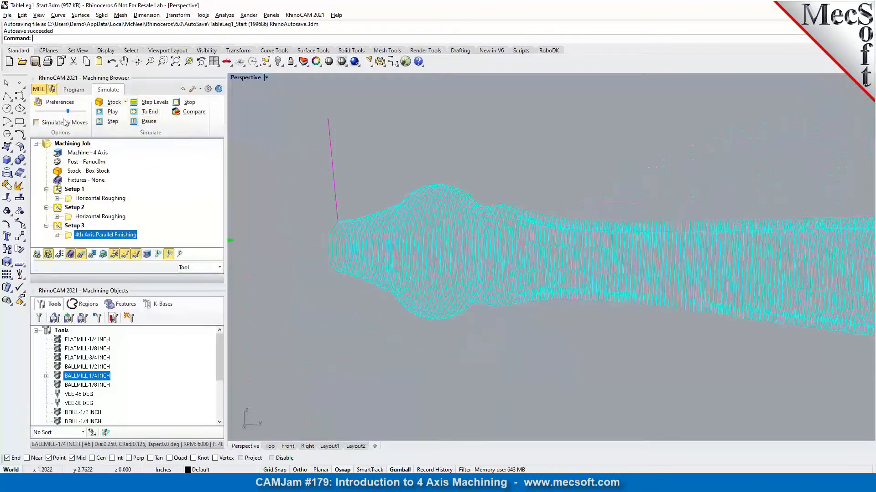
{"action": "left_click_drag", "start_coordinate": [67, 110], "coordinate": [36, 111]}
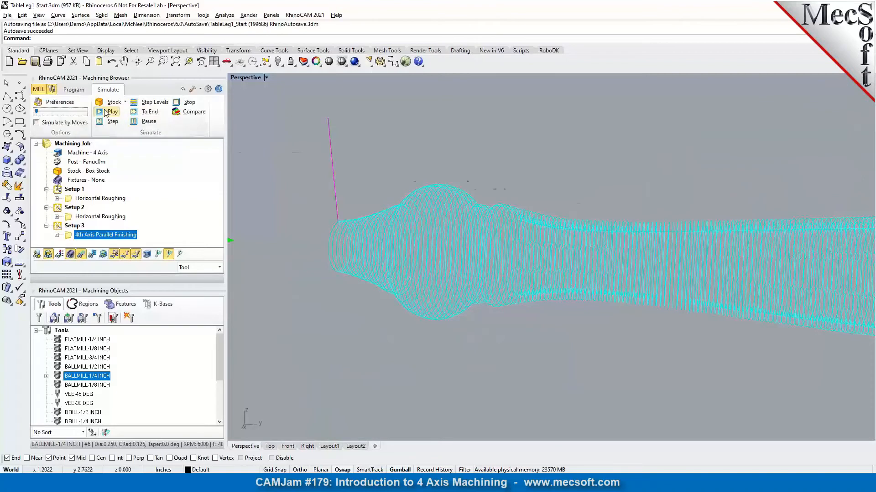
{"action": "left_click", "coordinate": [104, 113]}
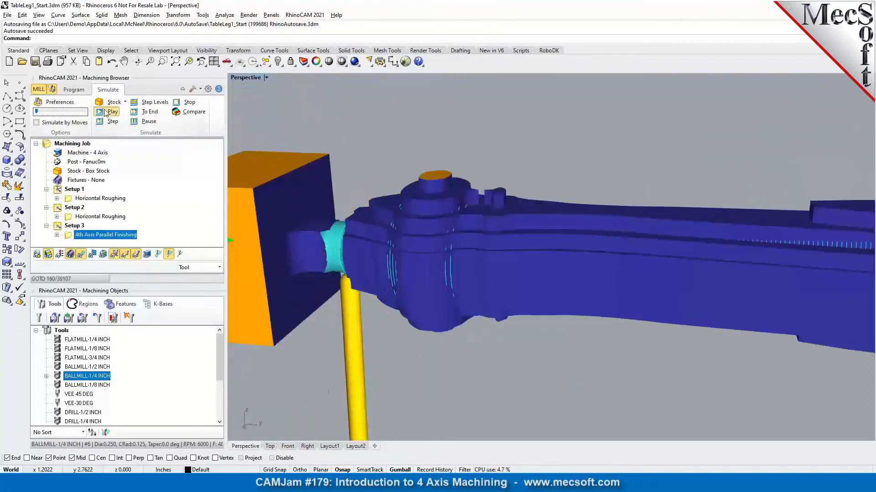
{"action": "scroll", "coordinate": [335, 241], "scroll_direction": "up", "scroll_amount": 5}
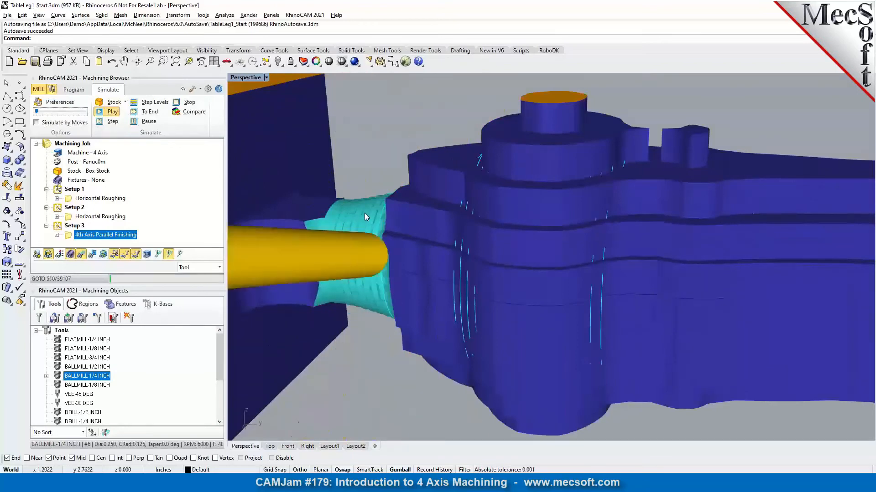
{"action": "scroll", "coordinate": [365, 213], "scroll_direction": "down", "scroll_amount": 3}
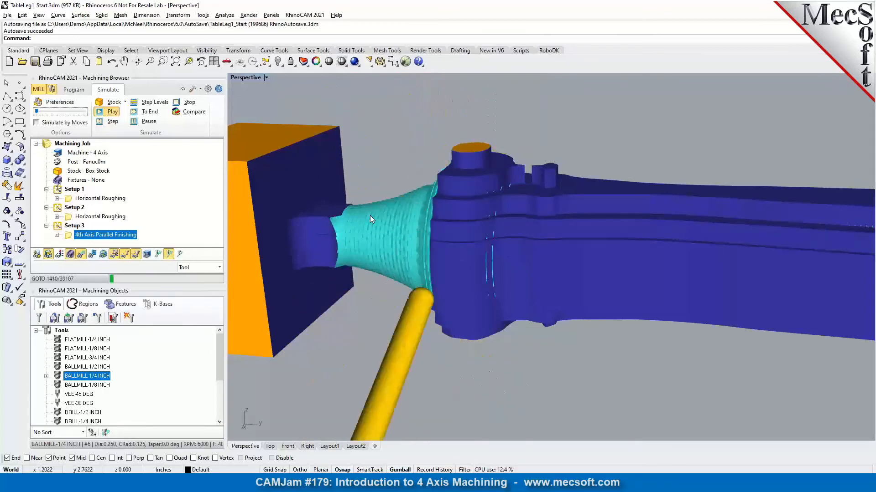
{"action": "scroll", "coordinate": [374, 219], "scroll_direction": "down", "scroll_amount": 2}
{"action": "scroll", "coordinate": [360, 215], "scroll_direction": "down", "scroll_amount": 1}
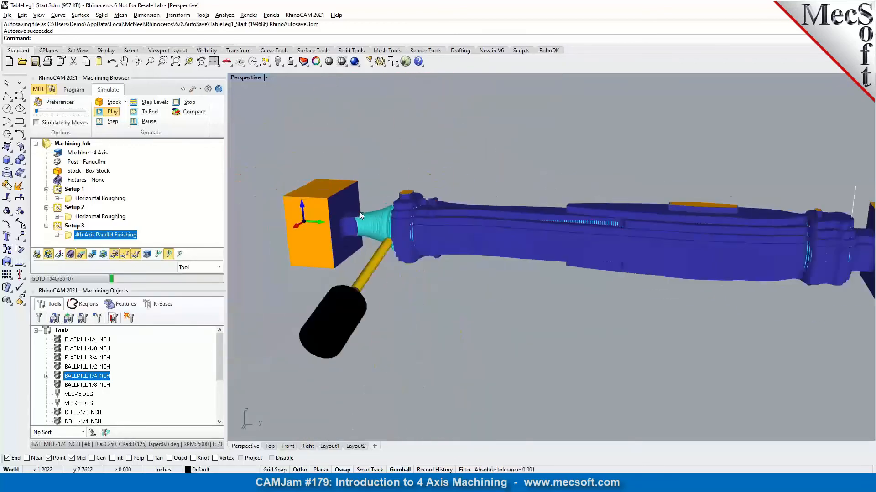